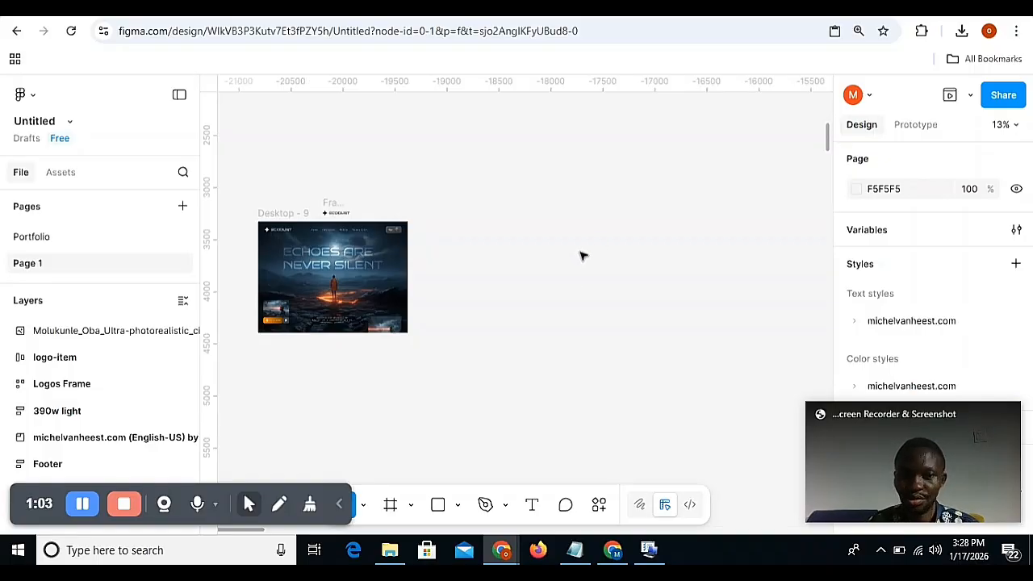
Minimize the interface side panels and move the finished Ecodust design frame slightly left on the canvas.
key(plus)
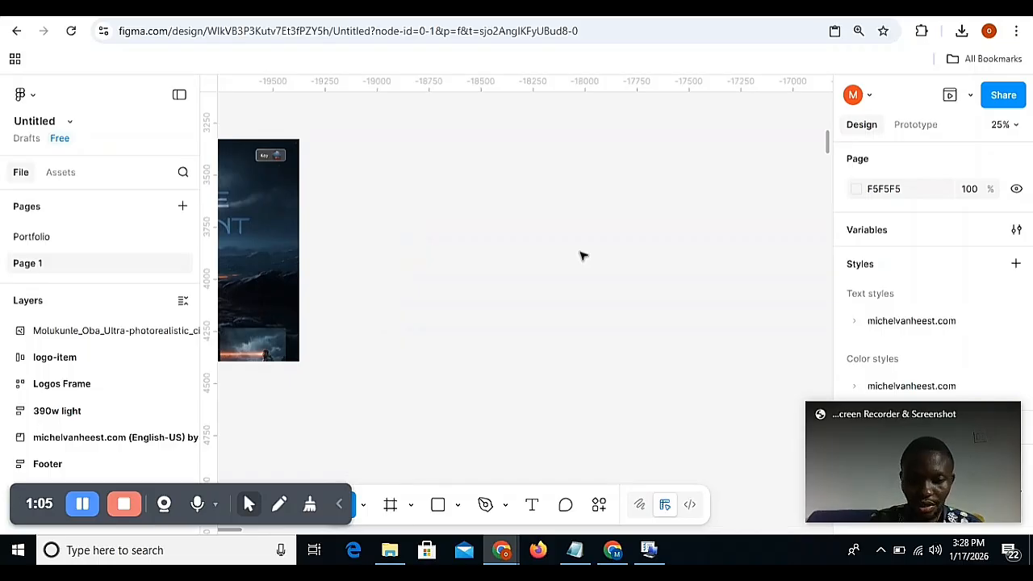
key(minus)
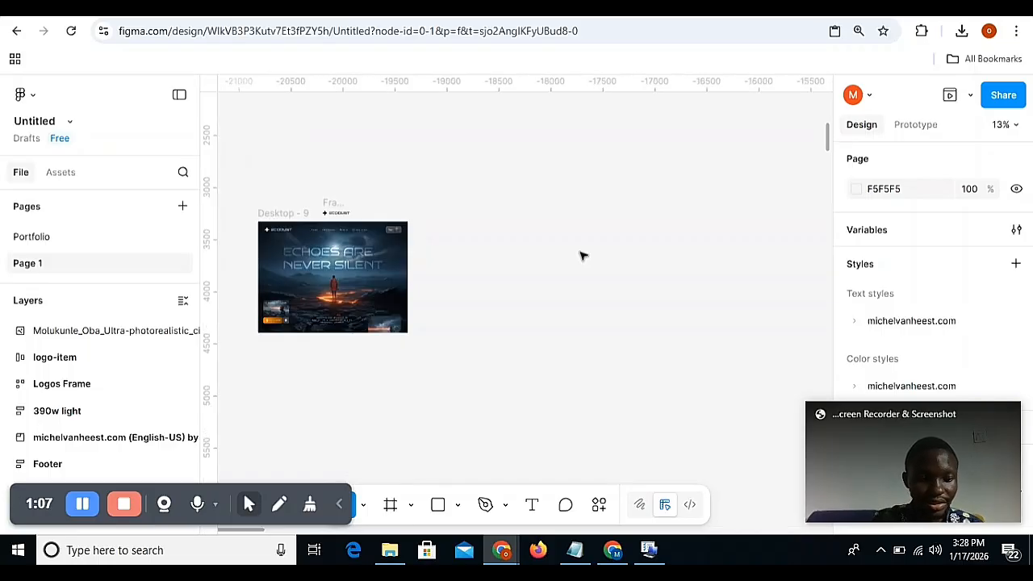
click(183, 100)
key(plus)
key(plus)
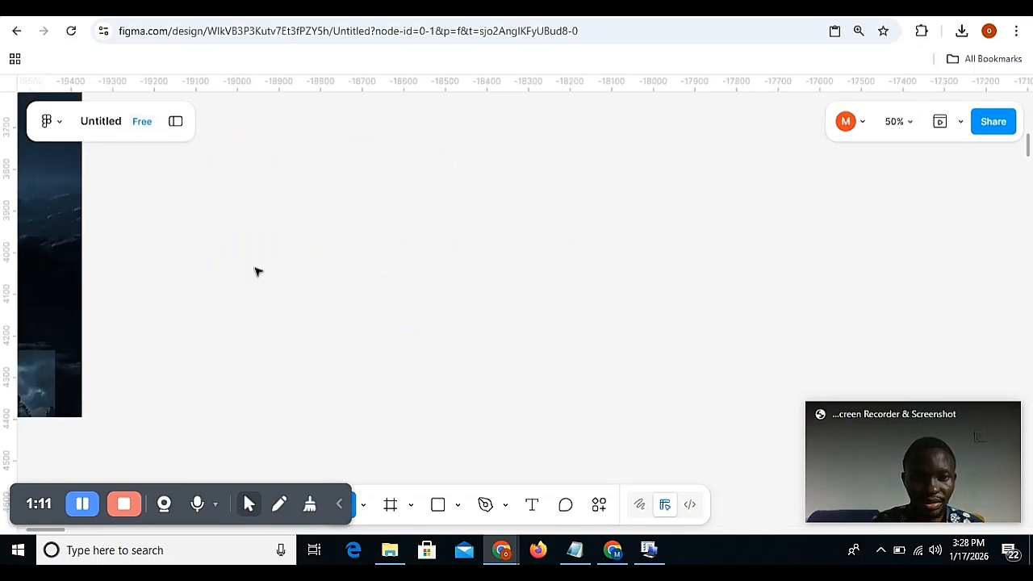
scroll(254, 271, left, 5)
key(minus)
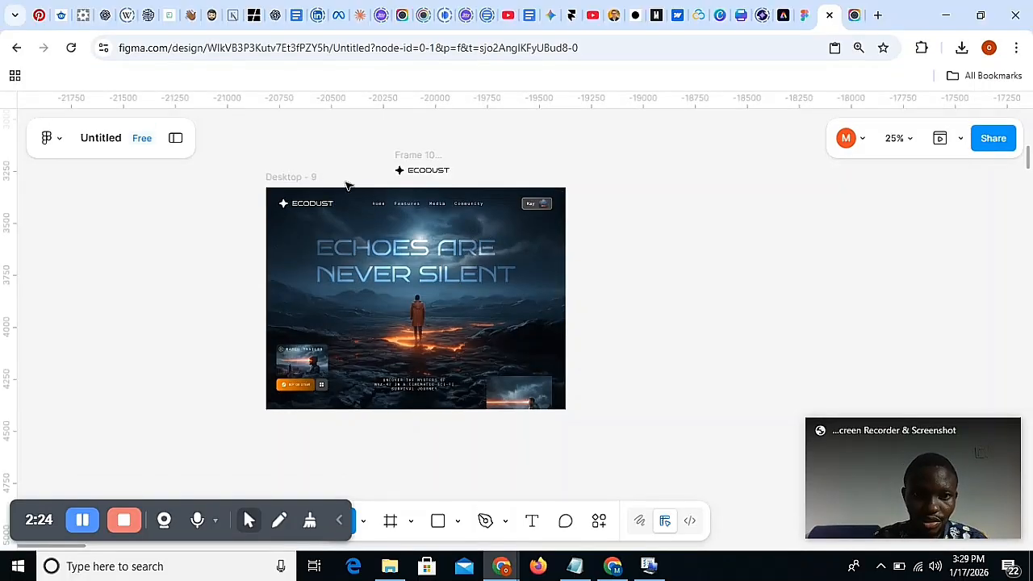
click(316, 177)
drag(314, 178, 273, 179)
Add a new frame using the Desktop preset of 1440 × 1024.
key(f)
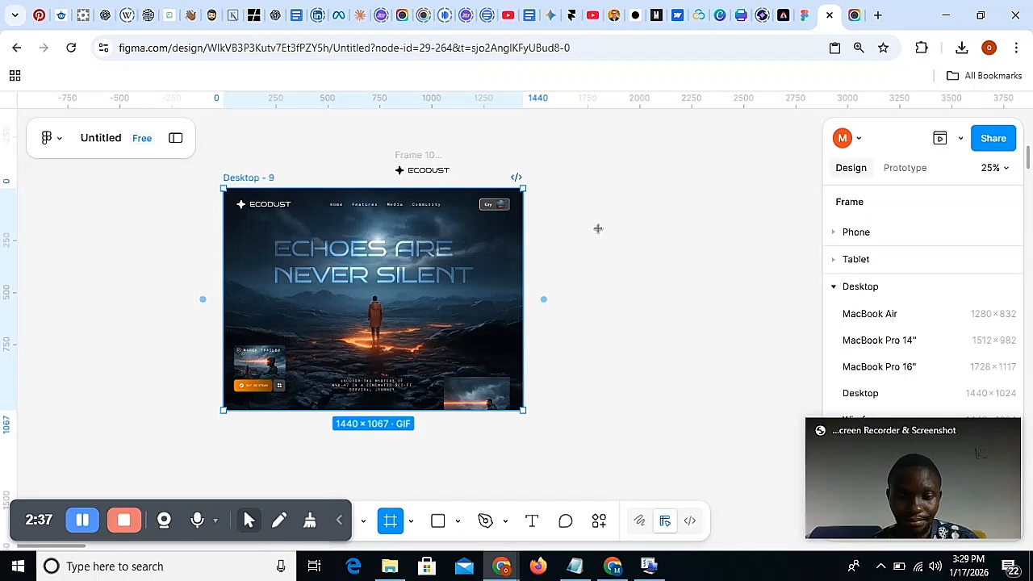
click(411, 522)
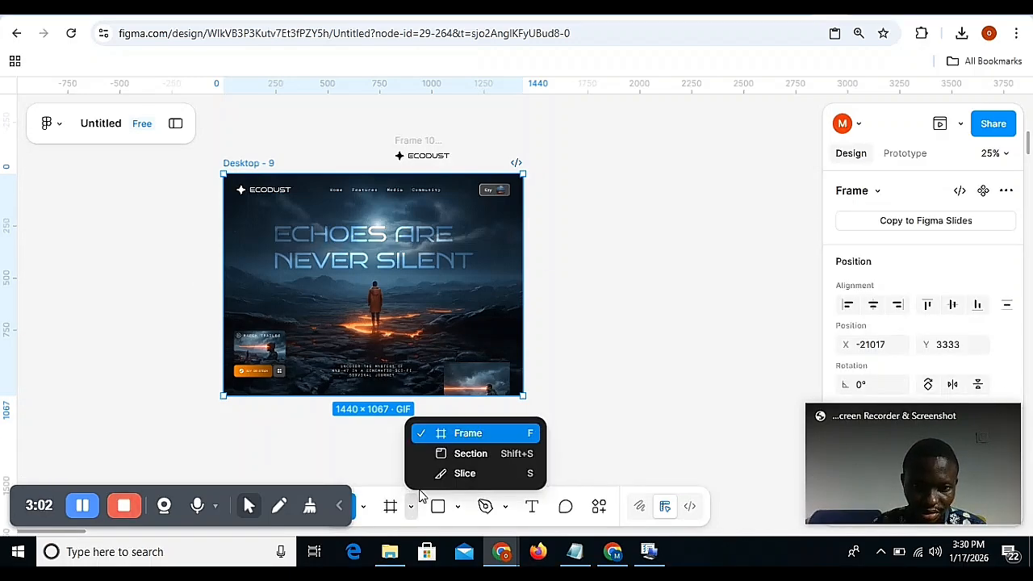
click(484, 436)
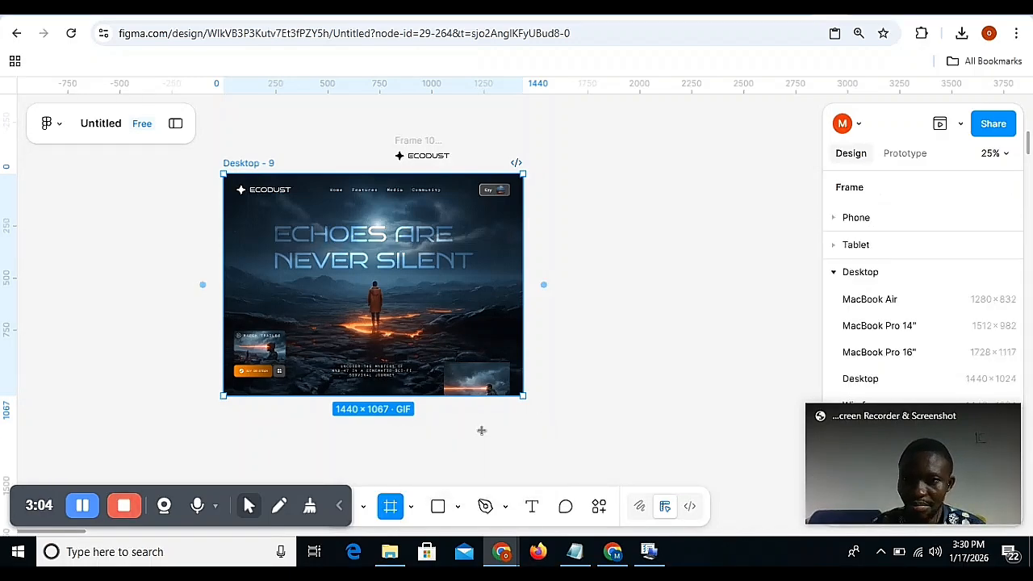
scroll(873, 363, down, 1)
scroll(874, 363, down, 1)
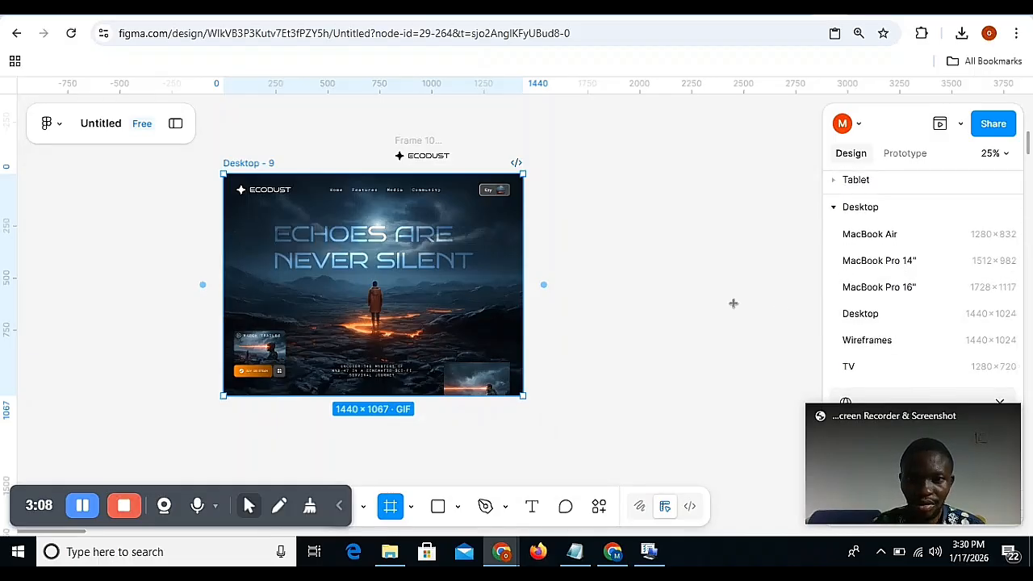
click(888, 317)
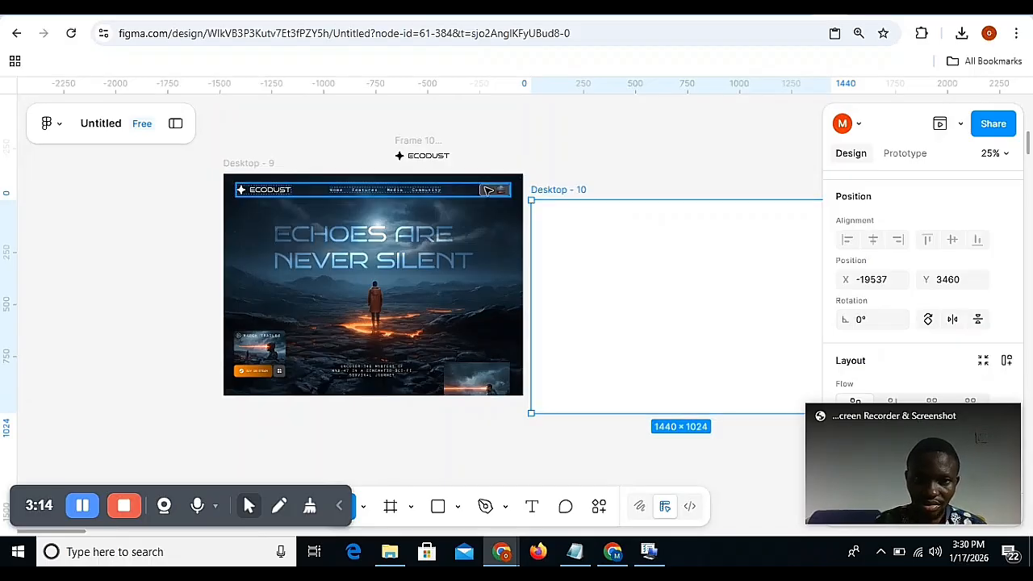
Move the Ecodust frame further left and place the blank frame beside it at about X -19785, Y 3301, with their tops level.
drag(272, 164, 198, 159)
double_click(540, 192)
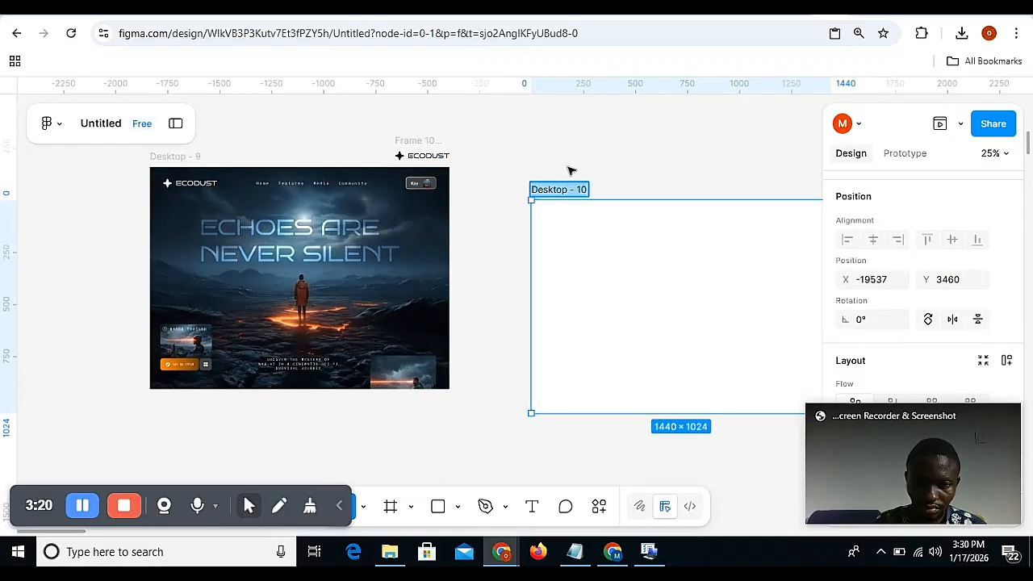
click(571, 169)
click(558, 190)
drag(558, 191, 507, 160)
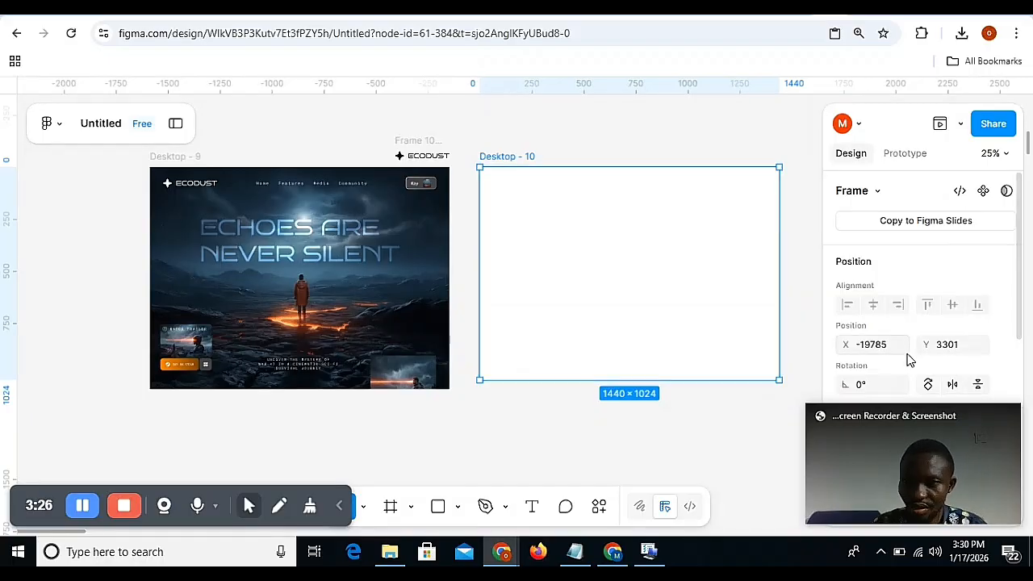
Add a column layout guide to the blank desktop frame with 12 columns, a margin of 64 and a gutter of 16.
scroll(906, 363, down, 3)
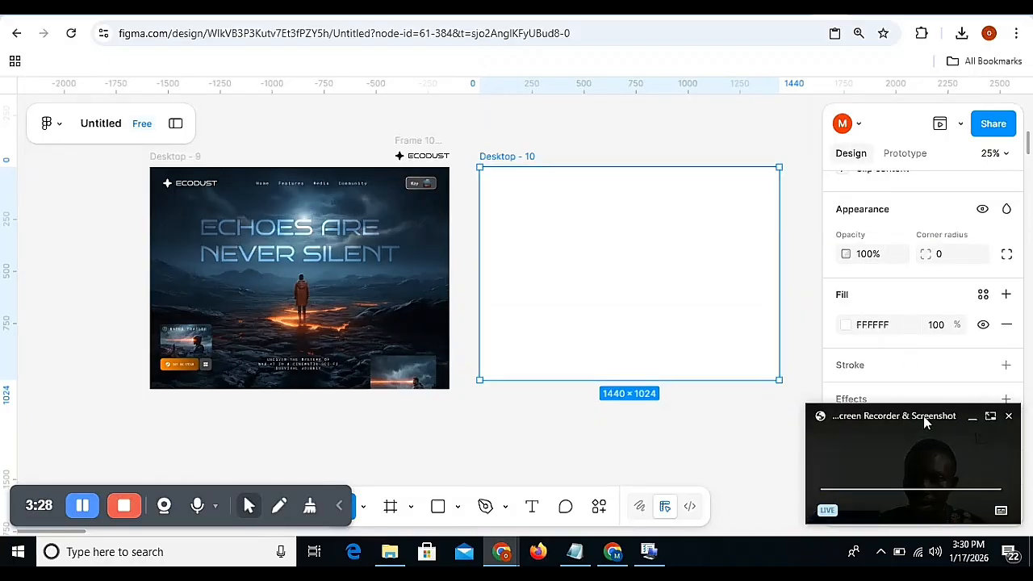
drag(923, 415, 115, 413)
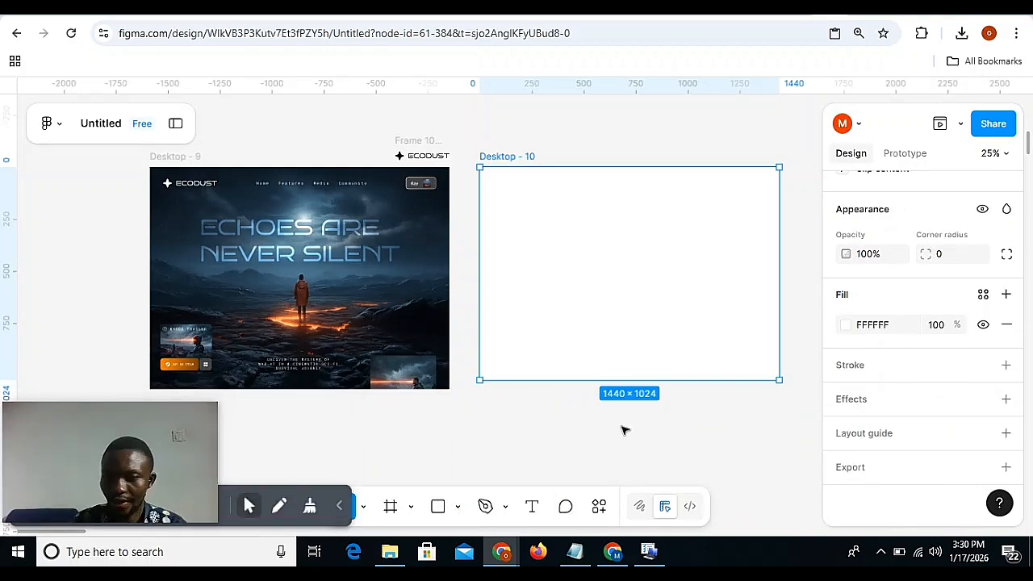
click(871, 438)
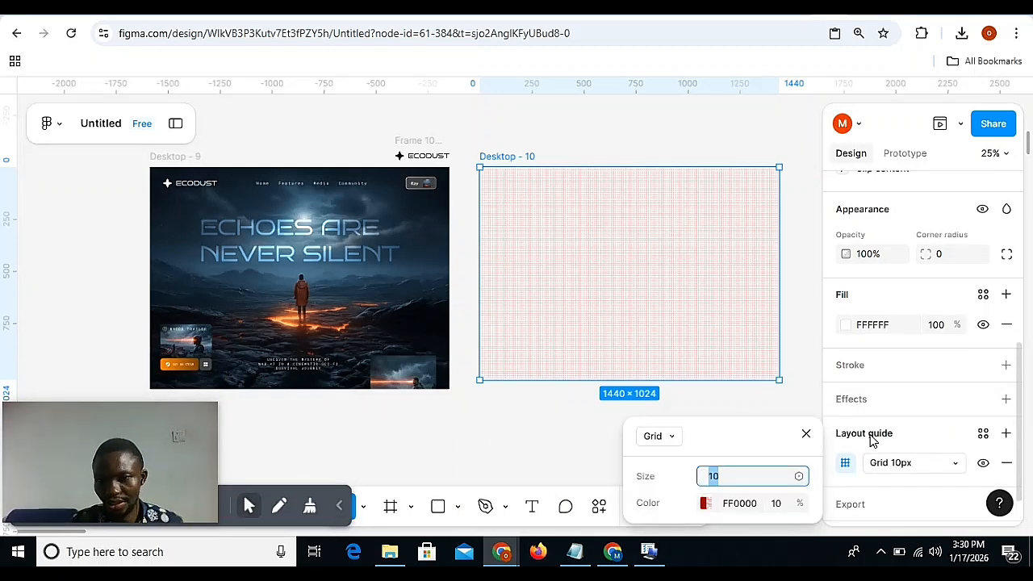
click(673, 435)
click(679, 482)
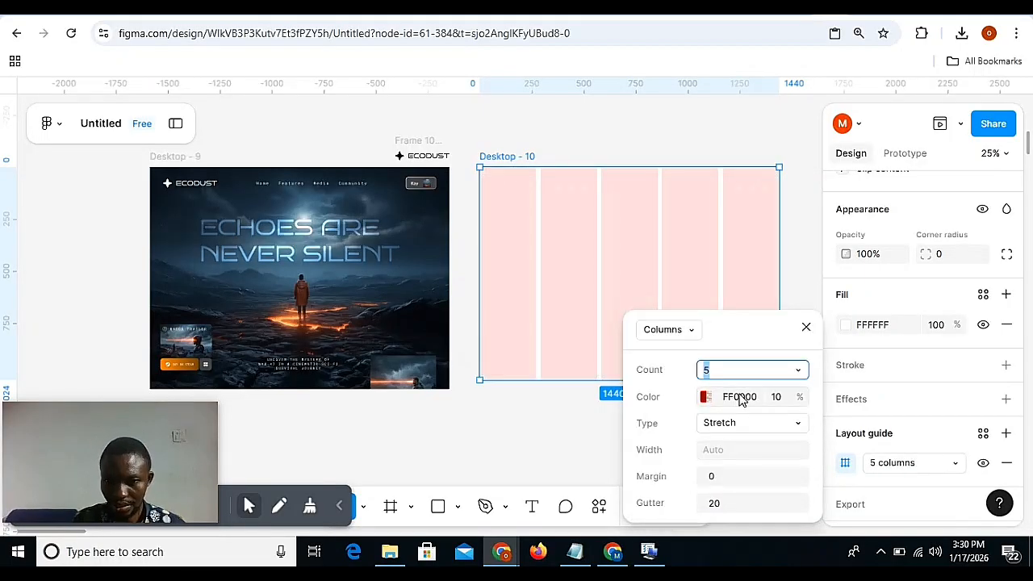
text(12)
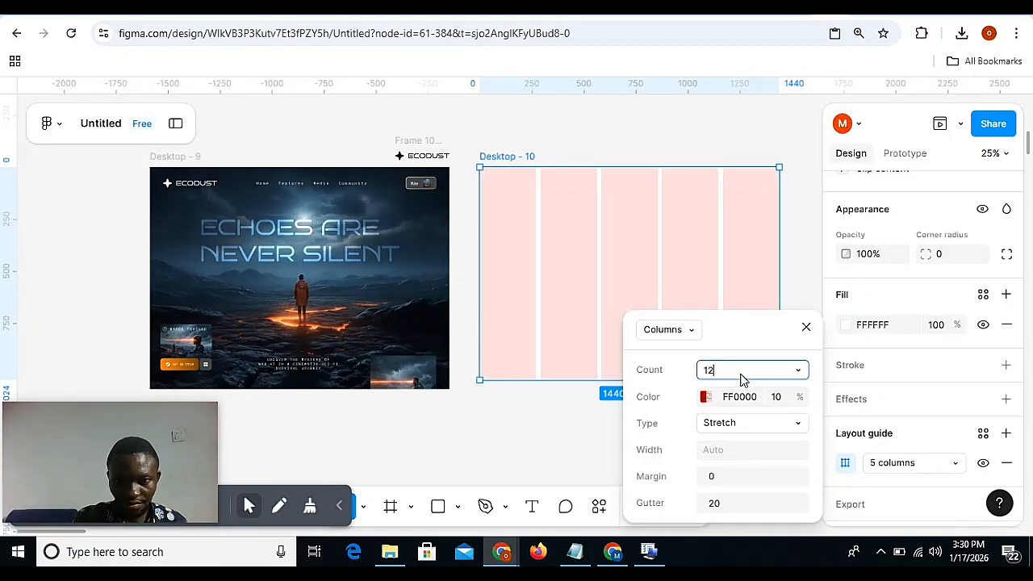
click(737, 480)
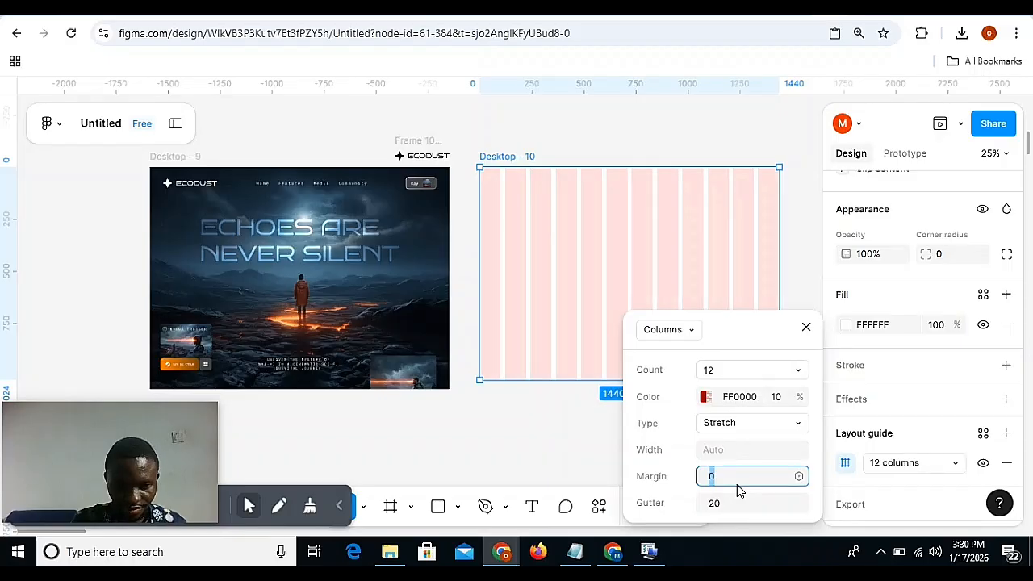
text(64)
click(725, 503)
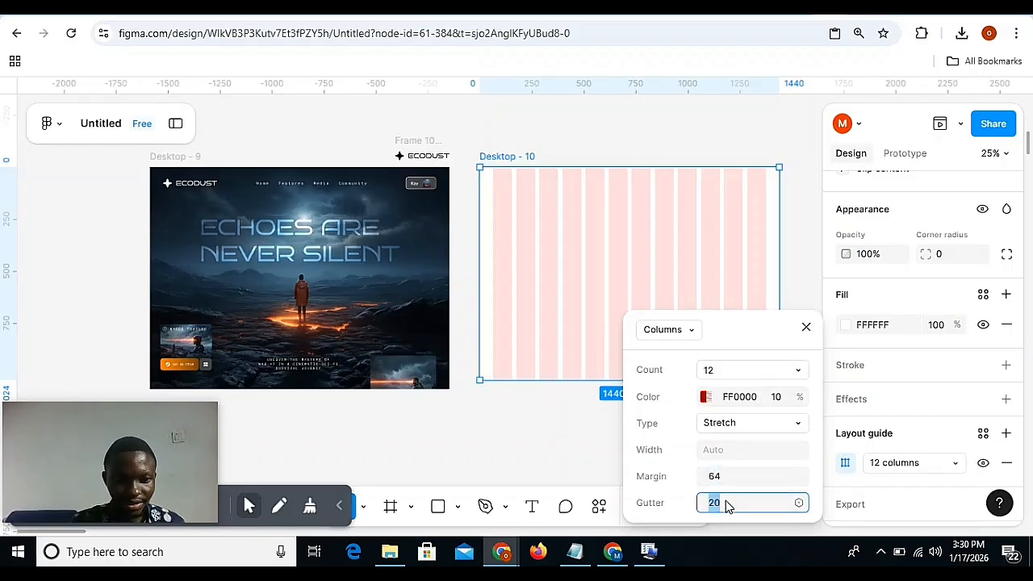
text(16)
key(Return)
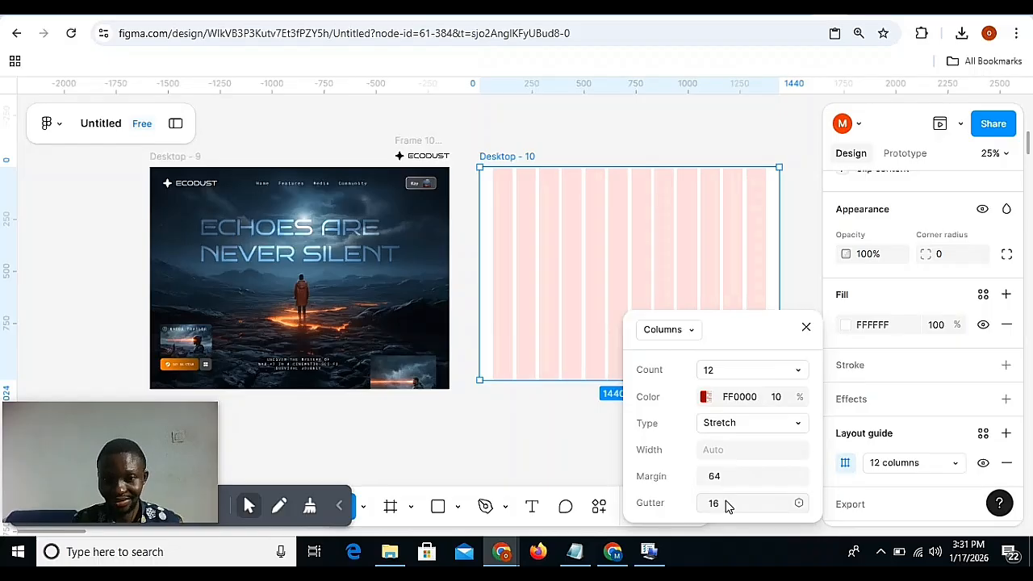
Replace the blank frame's white fill with the Whisk night lava landscape image, found by searching Downloads for "whis".
click(847, 331)
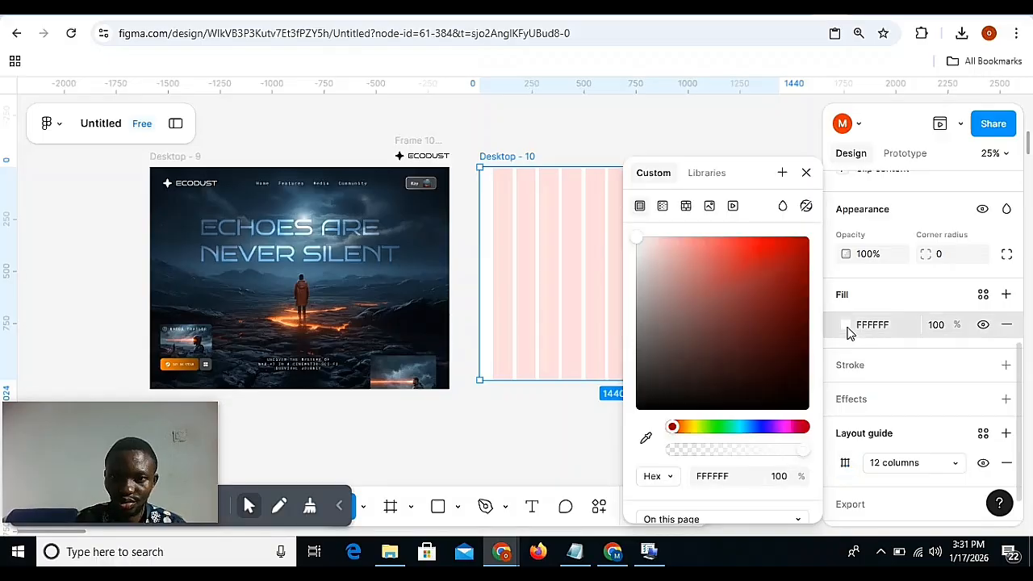
click(710, 208)
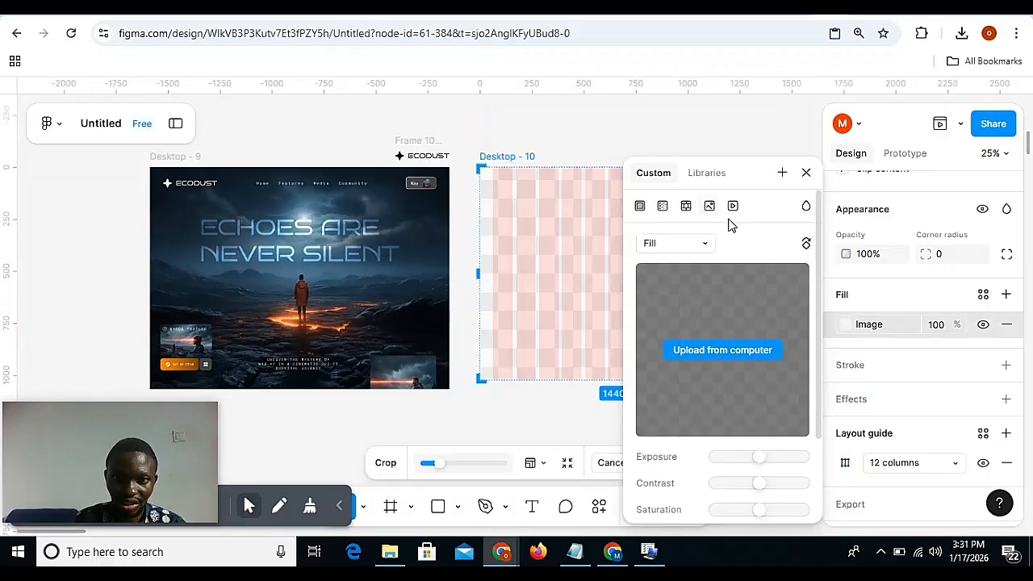
click(729, 355)
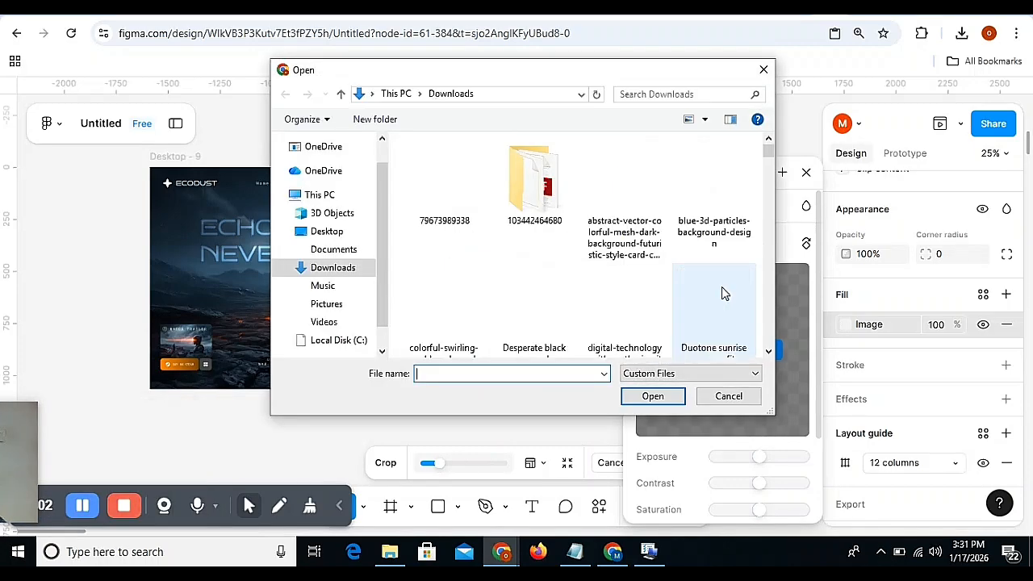
click(665, 95)
text(whis)
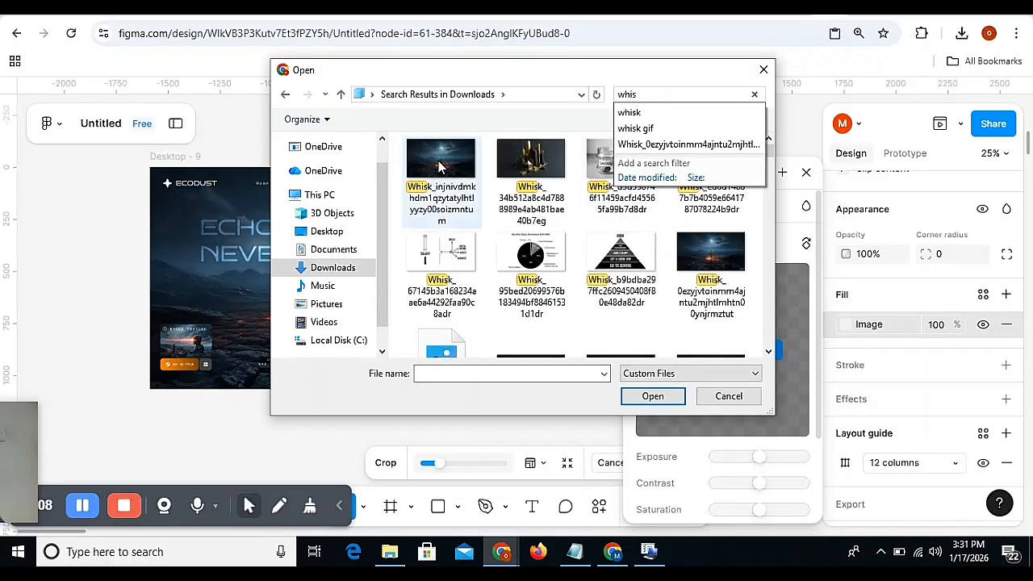
click(438, 161)
click(661, 401)
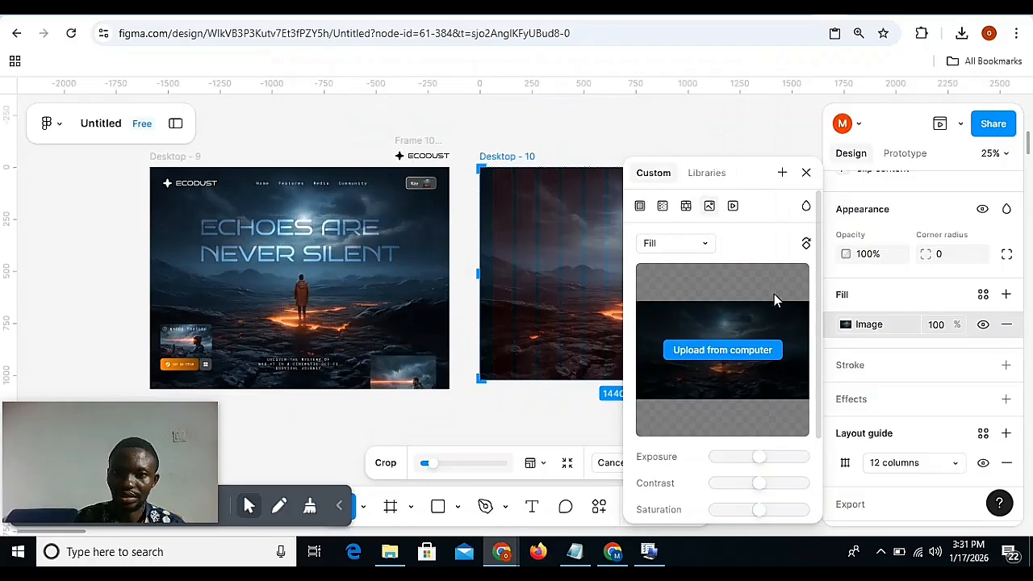
click(805, 173)
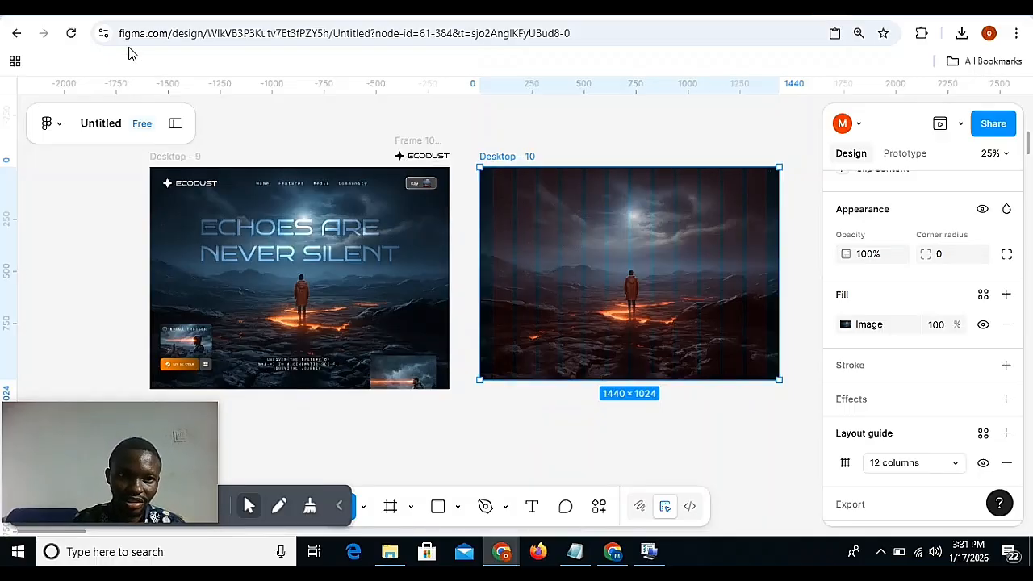
Switch to the ChatGPT chat "Cinematic Desolate Landscape" and review the Exact Image Prompt for the background.
click(103, 16)
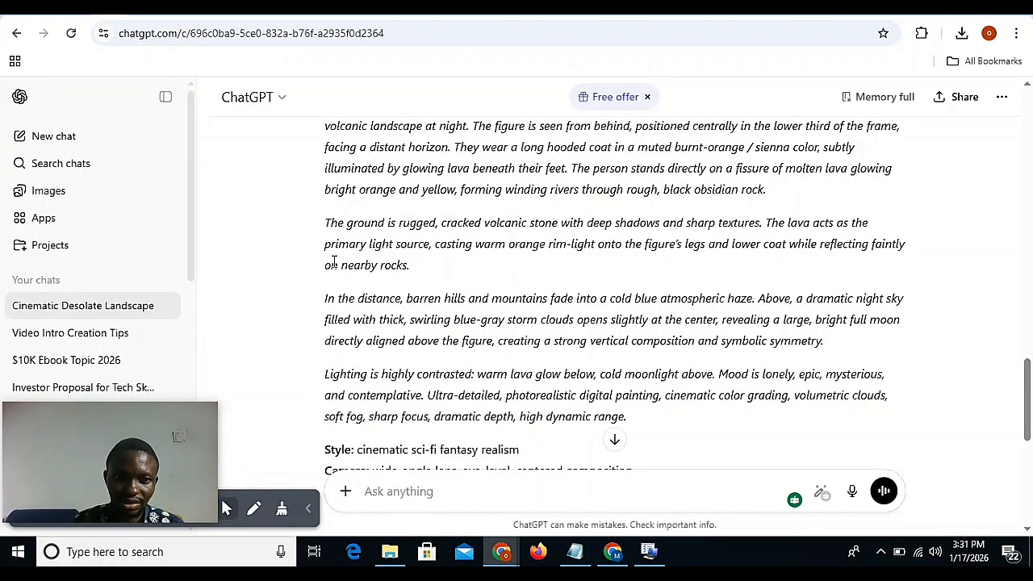
scroll(337, 212, up, 2)
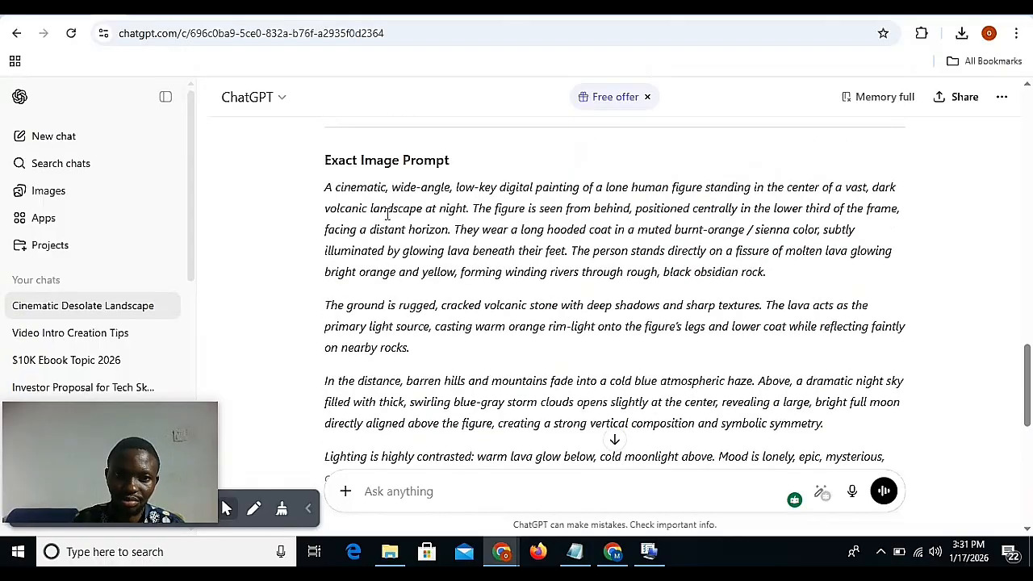
scroll(379, 267, down, 6)
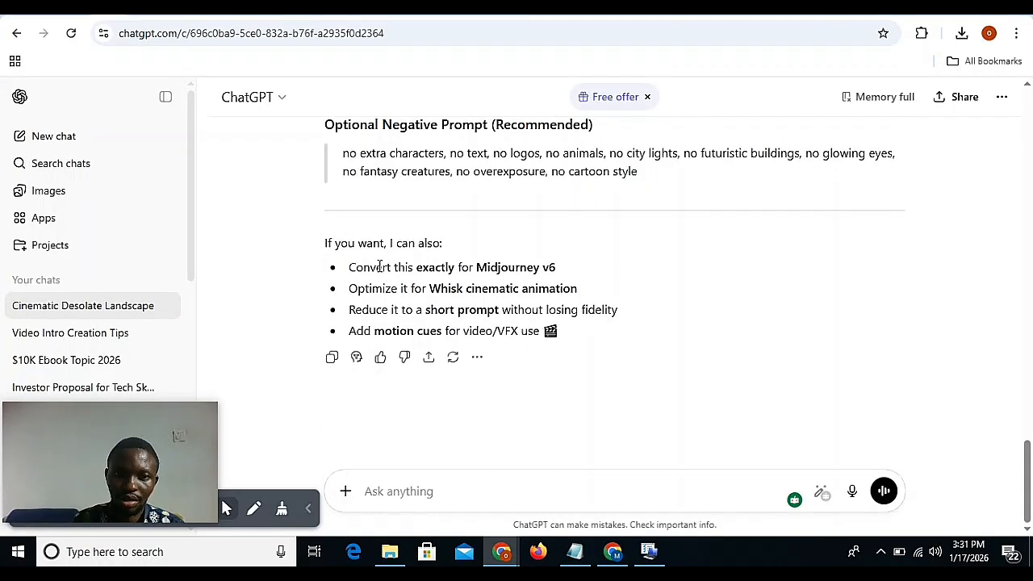
scroll(379, 267, up, 5)
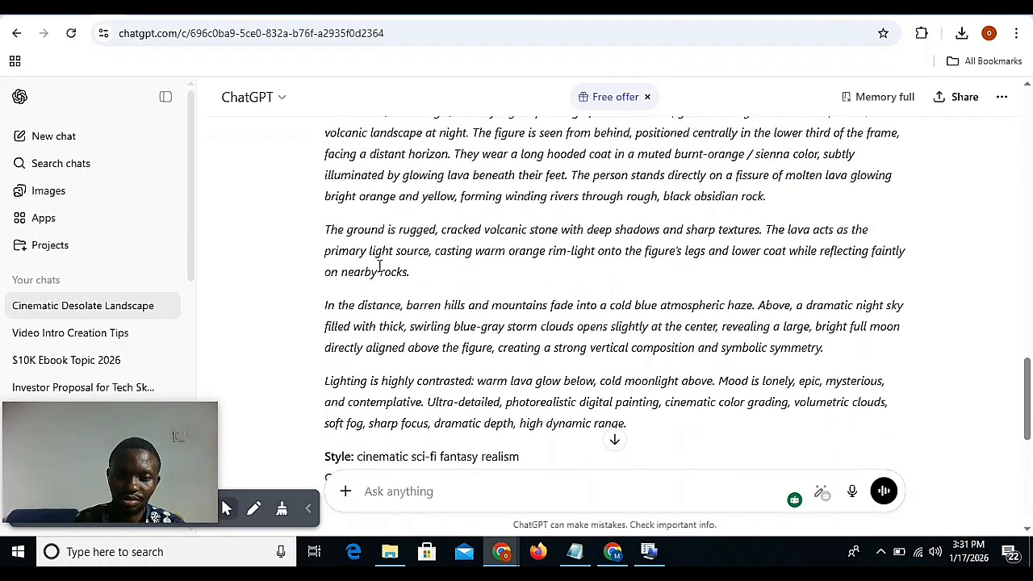
scroll(379, 267, up, 1)
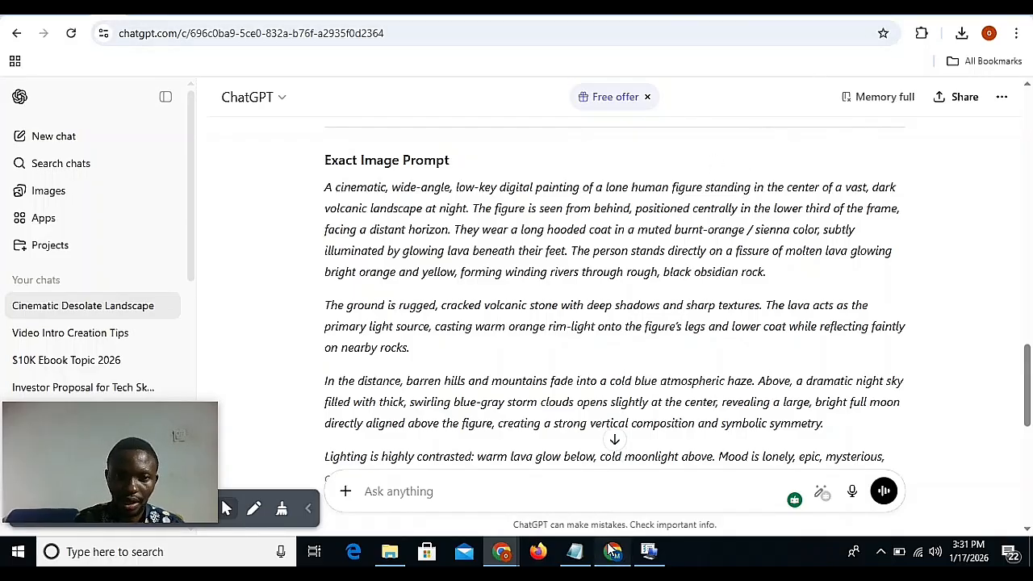
Switch to Whisk and look through the generated images for the night lava landscape with the lone figure.
click(613, 552)
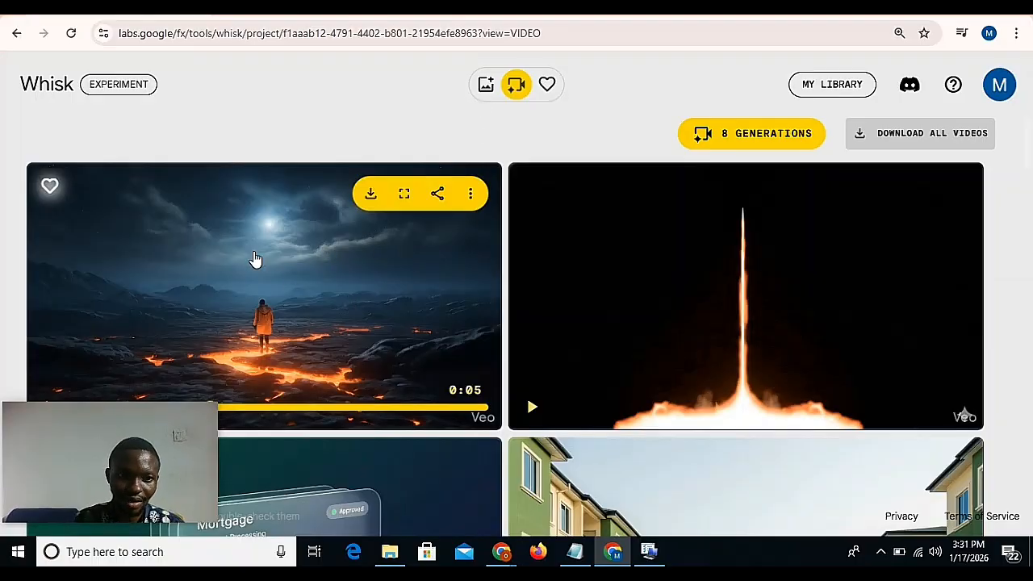
click(485, 85)
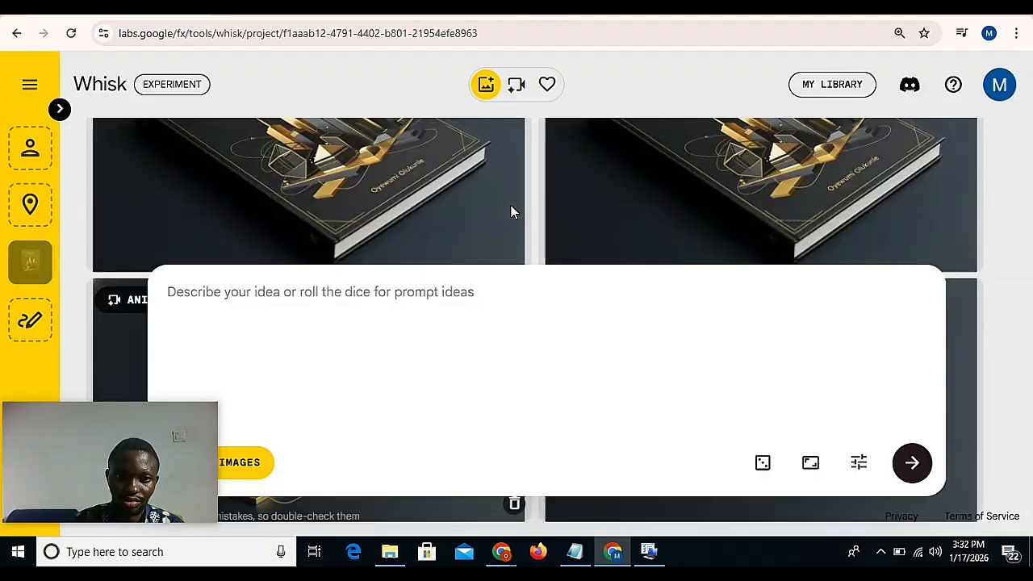
scroll(511, 211, up, 10)
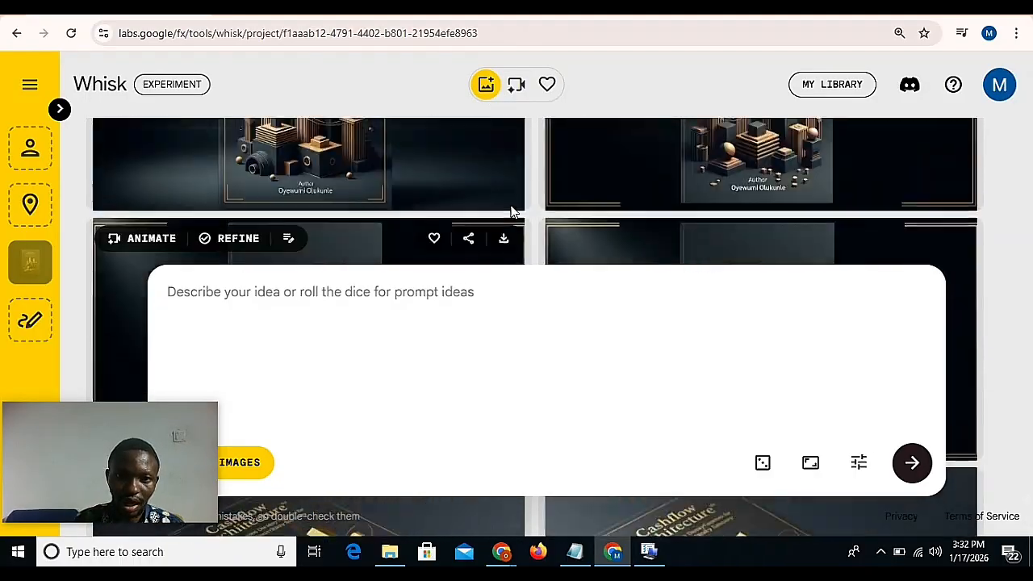
scroll(511, 211, up, 15)
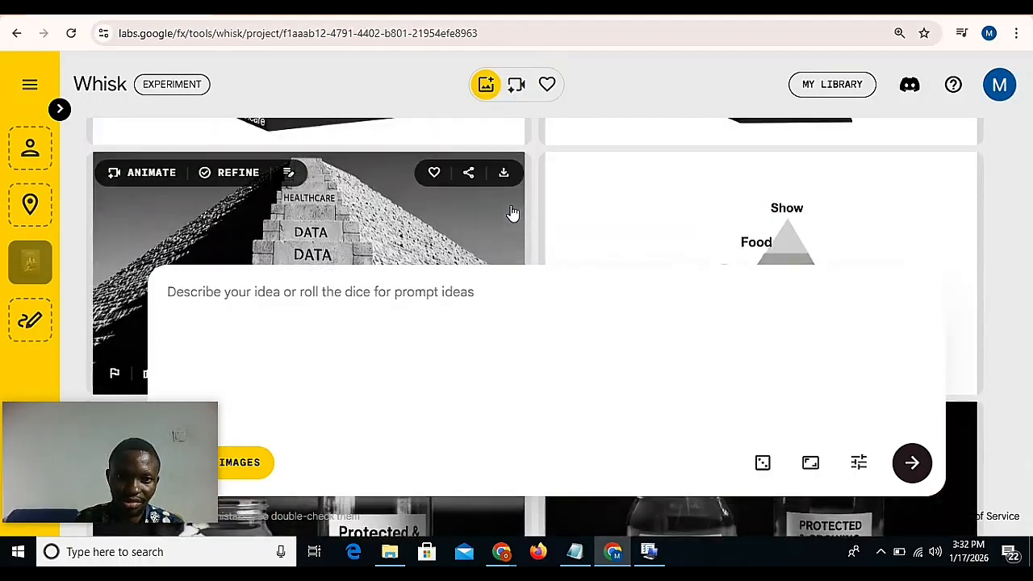
scroll(510, 211, up, 15)
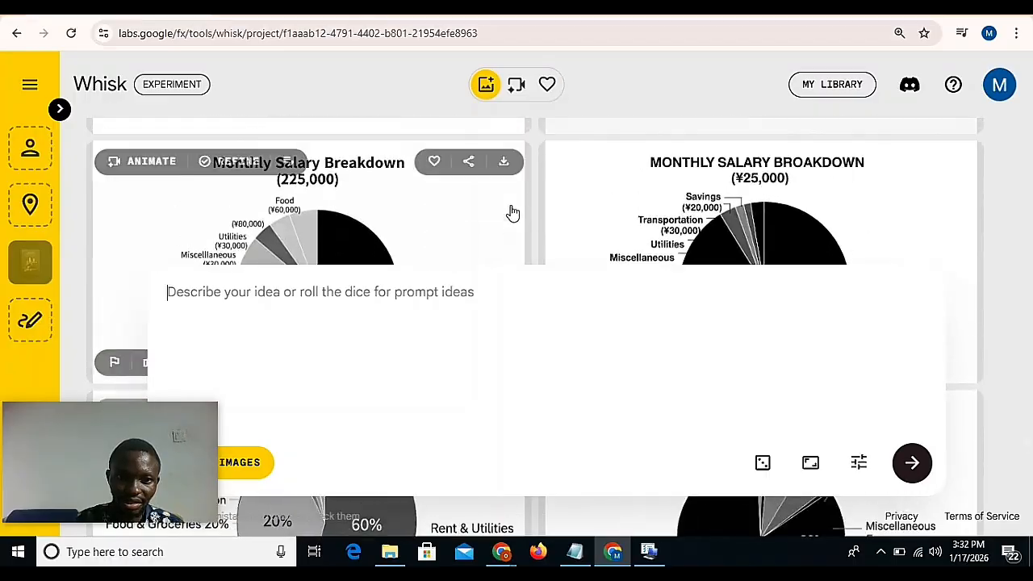
scroll(510, 212, up, 15)
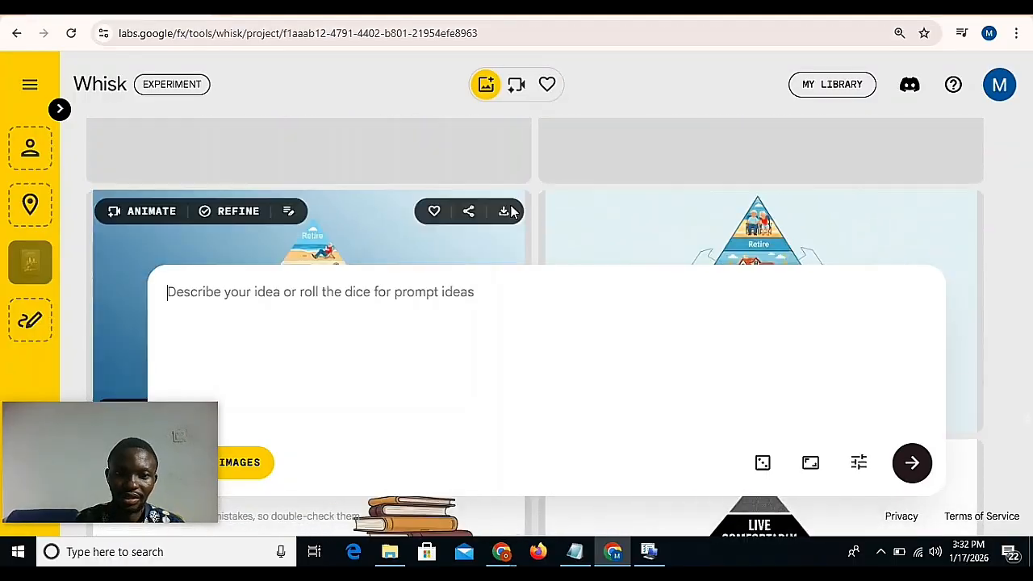
scroll(510, 212, up, 15)
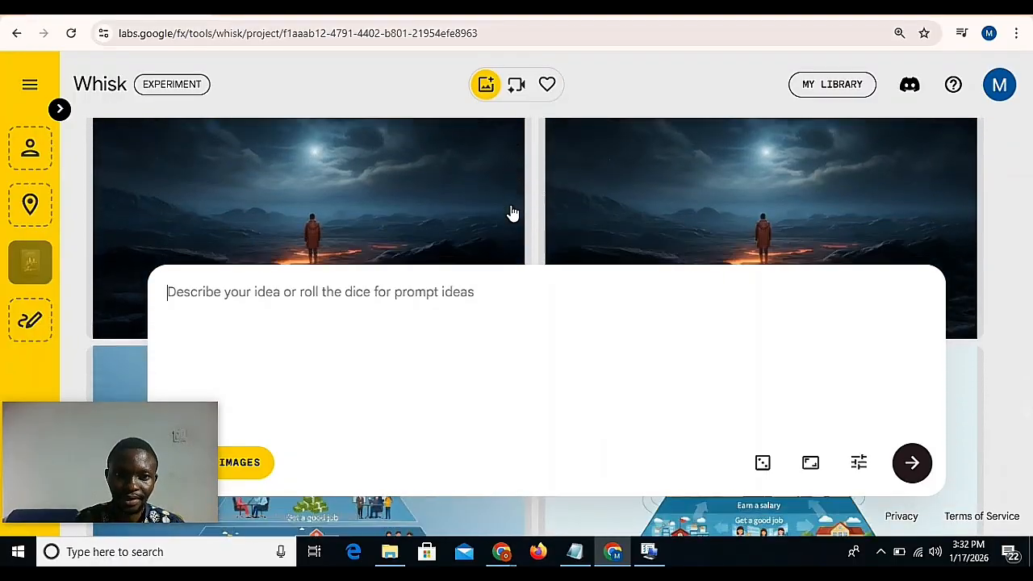
scroll(512, 213, down, 1)
scroll(495, 213, up, 1)
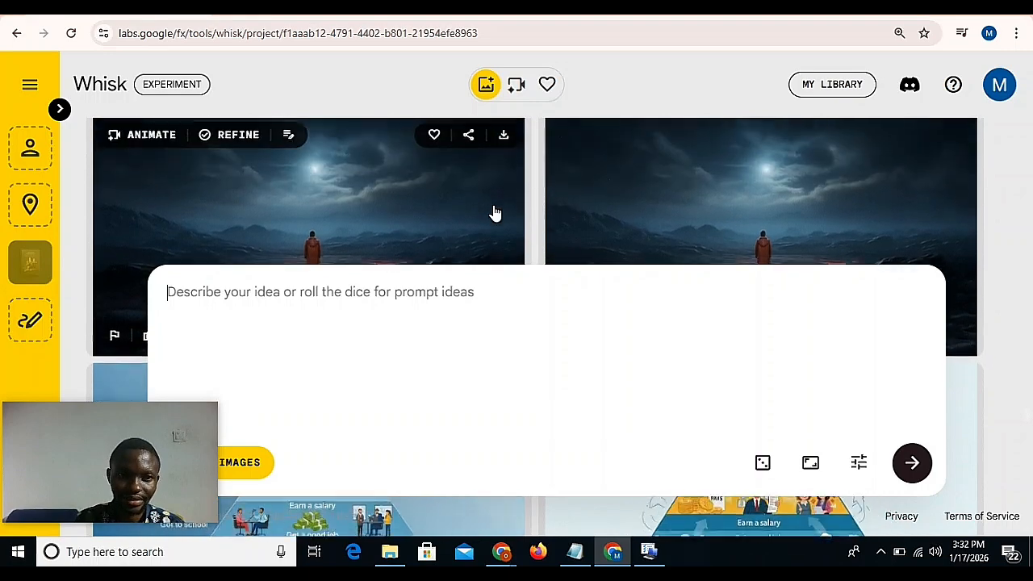
scroll(495, 212, up, 1)
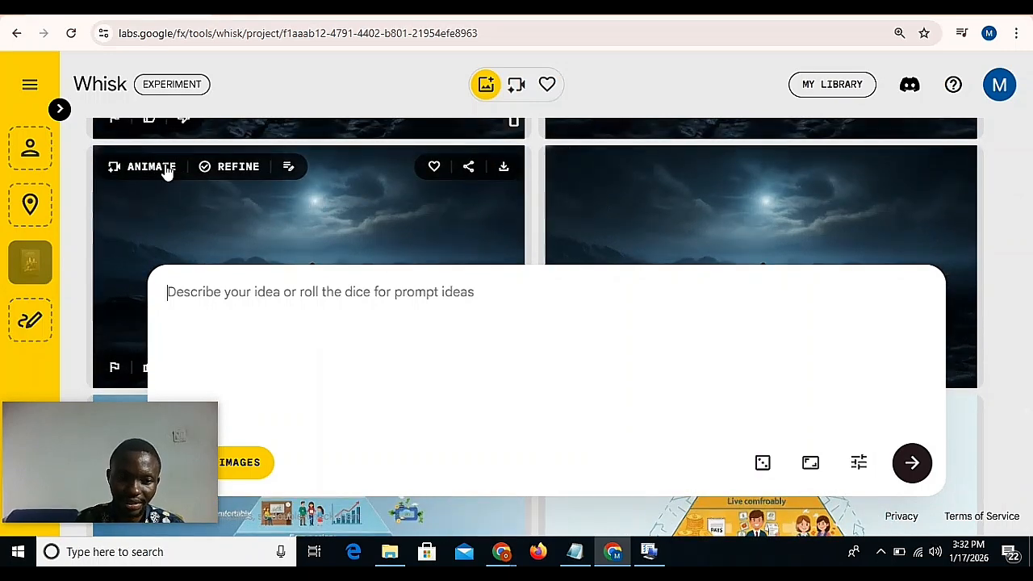
Open Whisk's generated videos and play the animated version of the lava landscape.
click(516, 87)
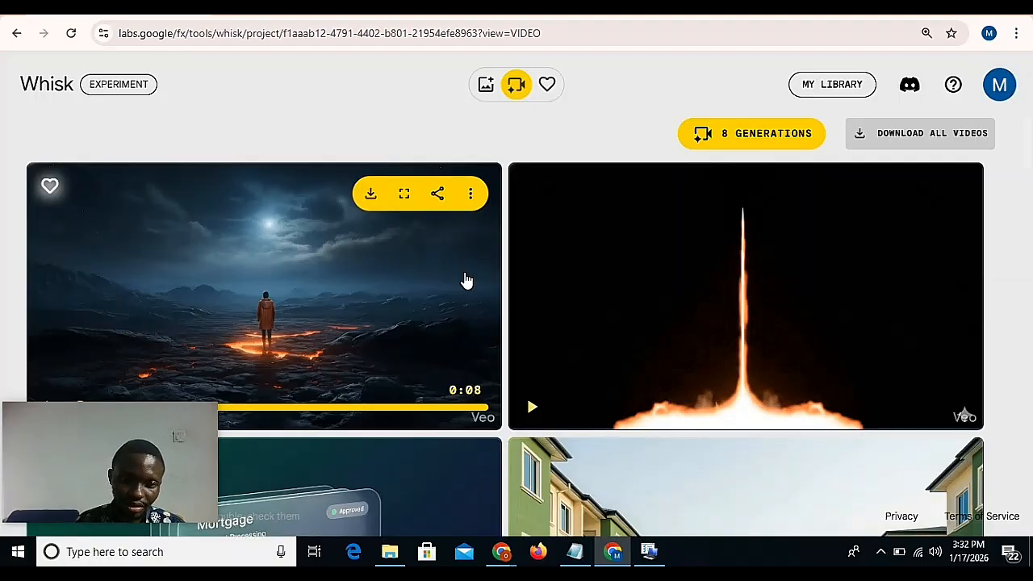
scroll(467, 280, down, 1)
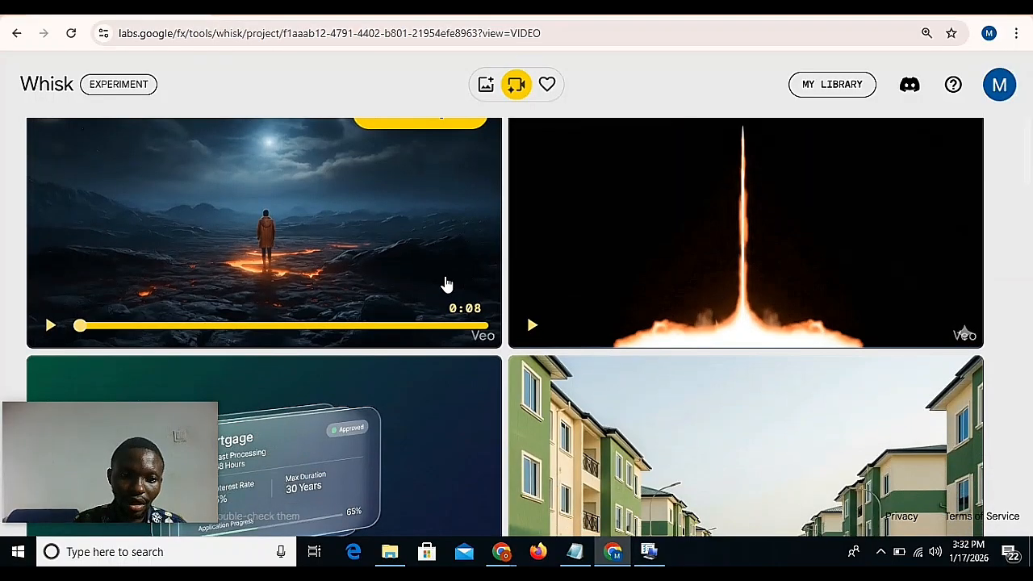
scroll(310, 297, up, 1)
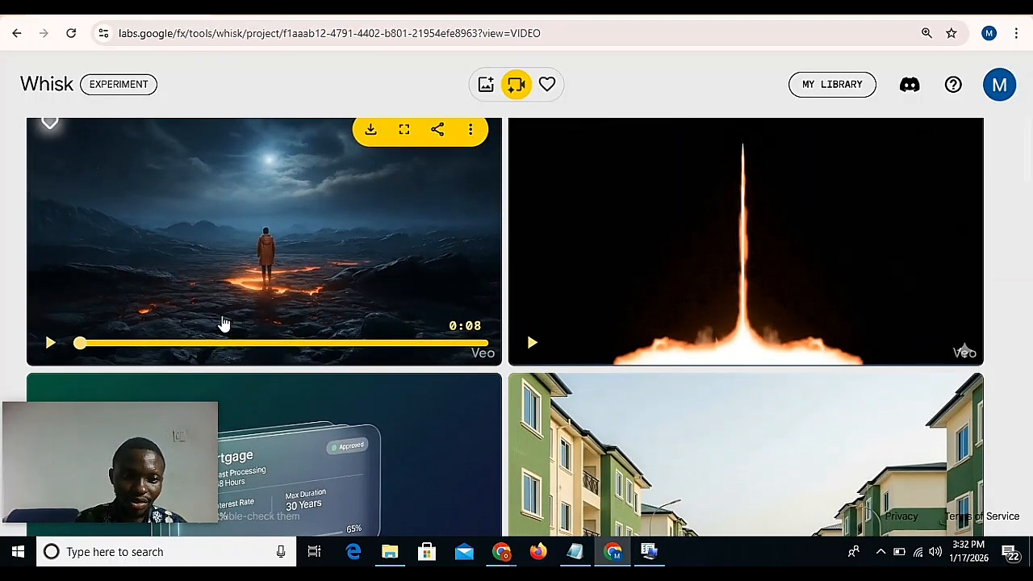
click(50, 345)
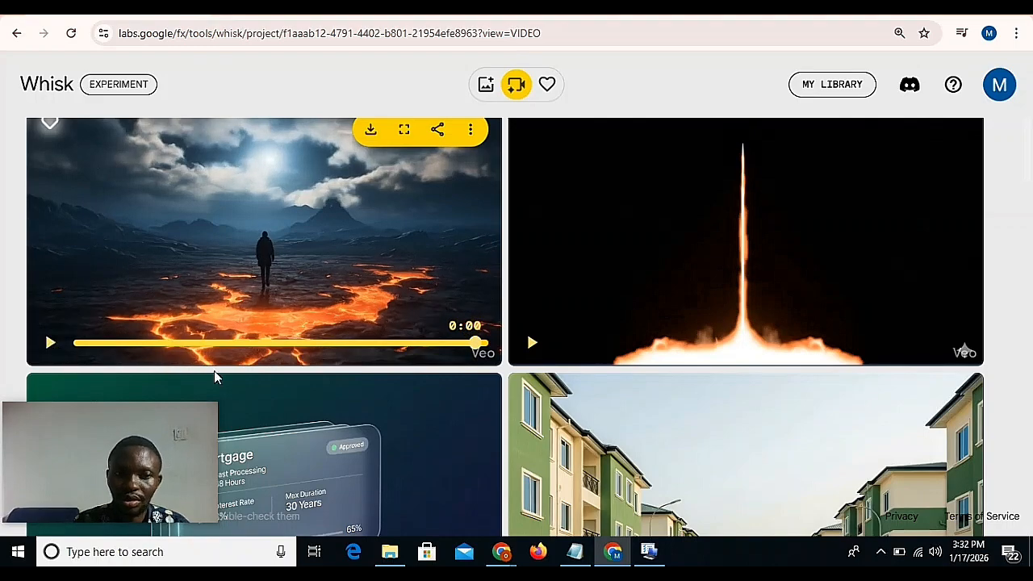
scroll(357, 355, up, 1)
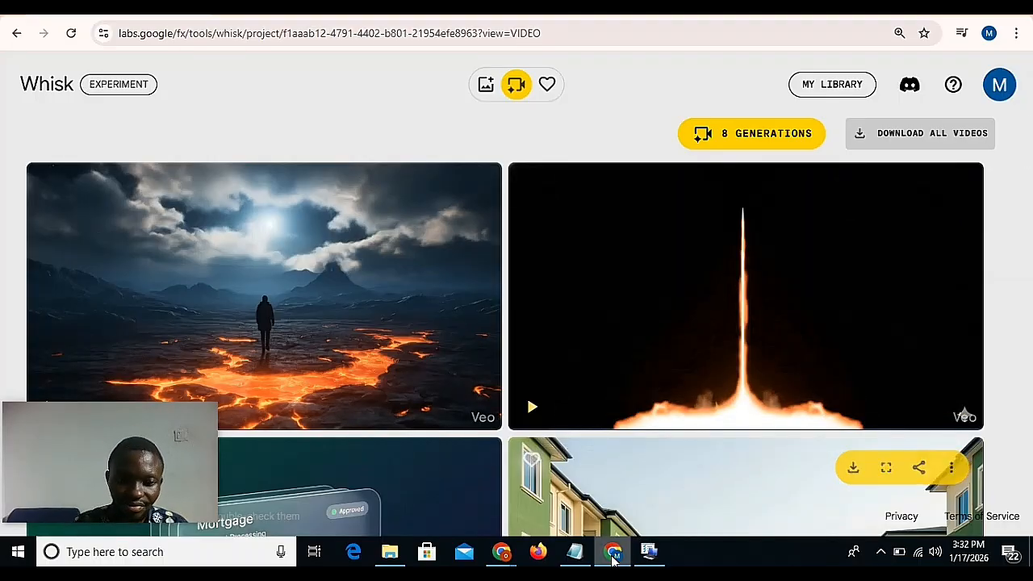
Switch back to the Figma file and inspect the typography of the ECODUST logo text in Desktop - 9.
mouse_move(501, 550)
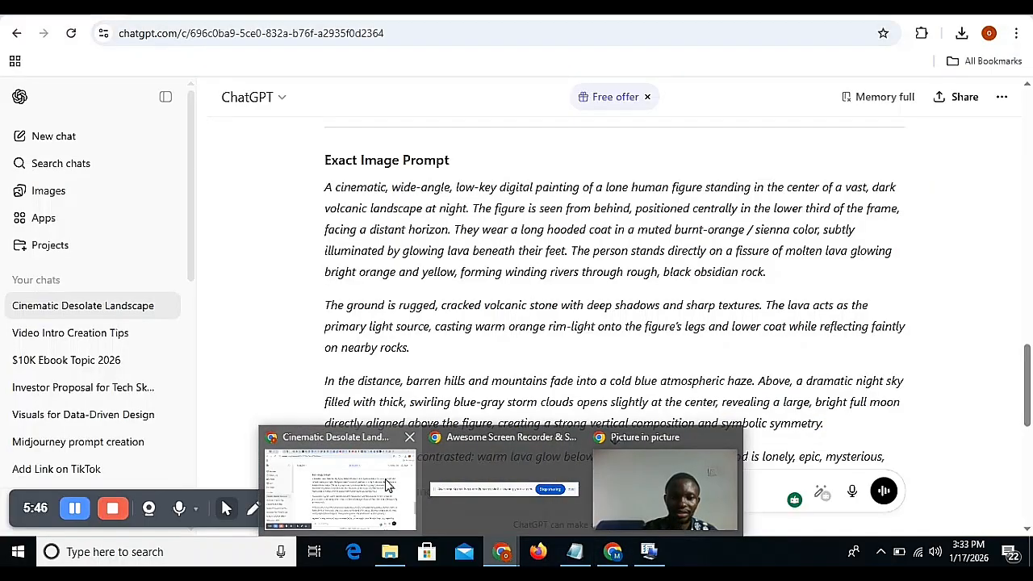
click(339, 484)
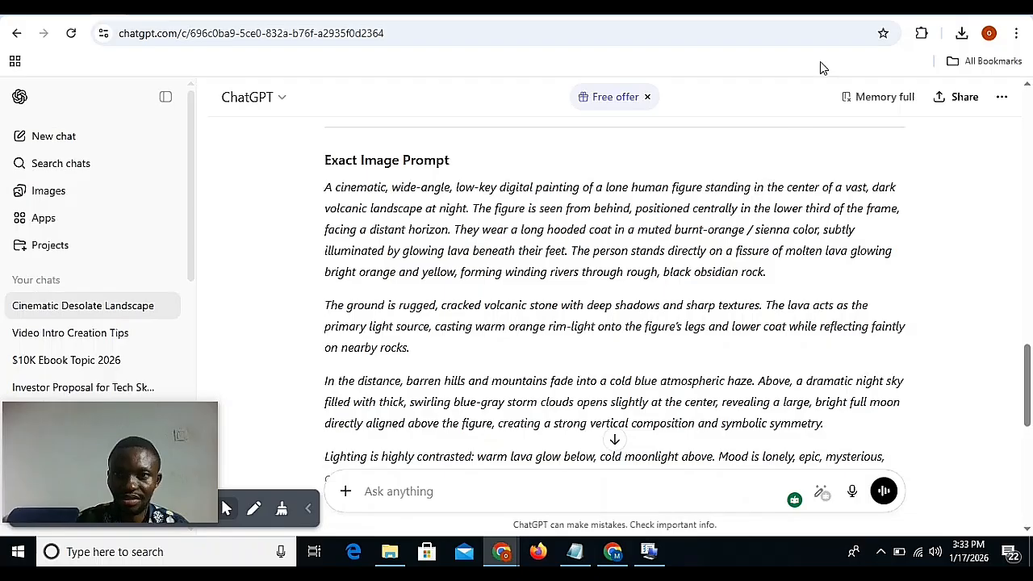
click(827, 10)
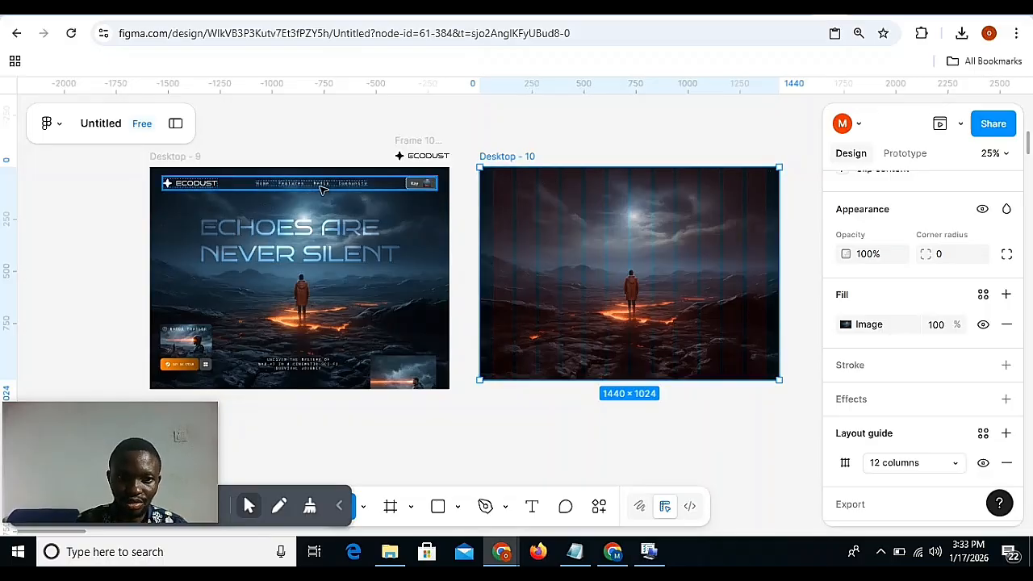
double_click(208, 185)
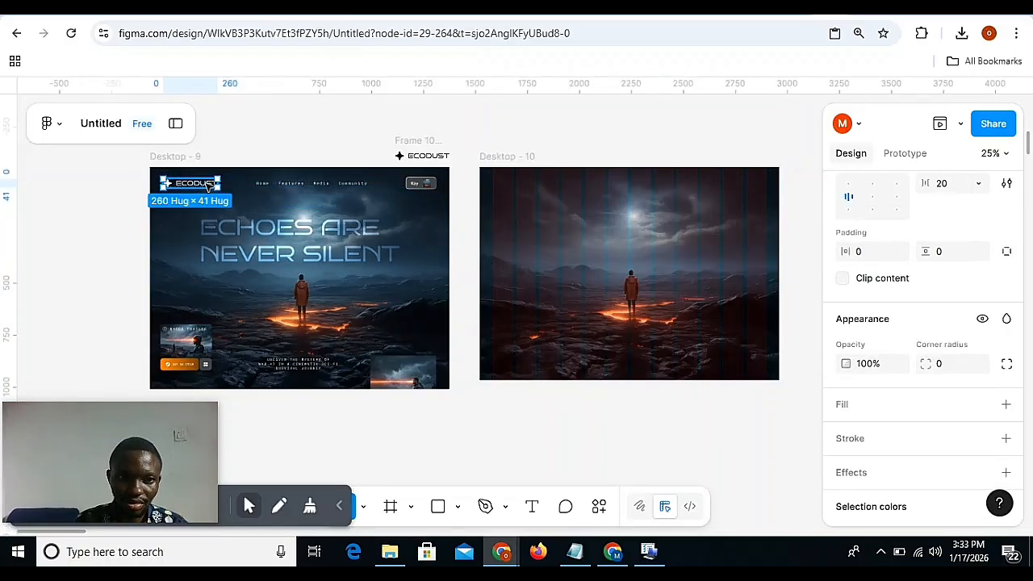
click(208, 185)
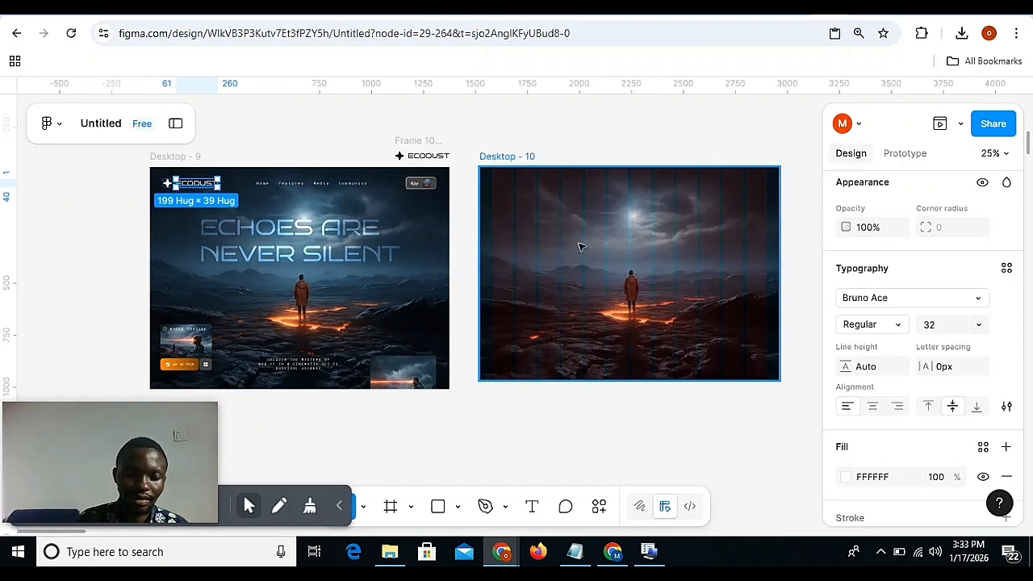
Add the text ECODUST in white Bruno Ace Regular, size 32, at about X 297, Y 288 in Desktop - 10.
key(t)
click(540, 230)
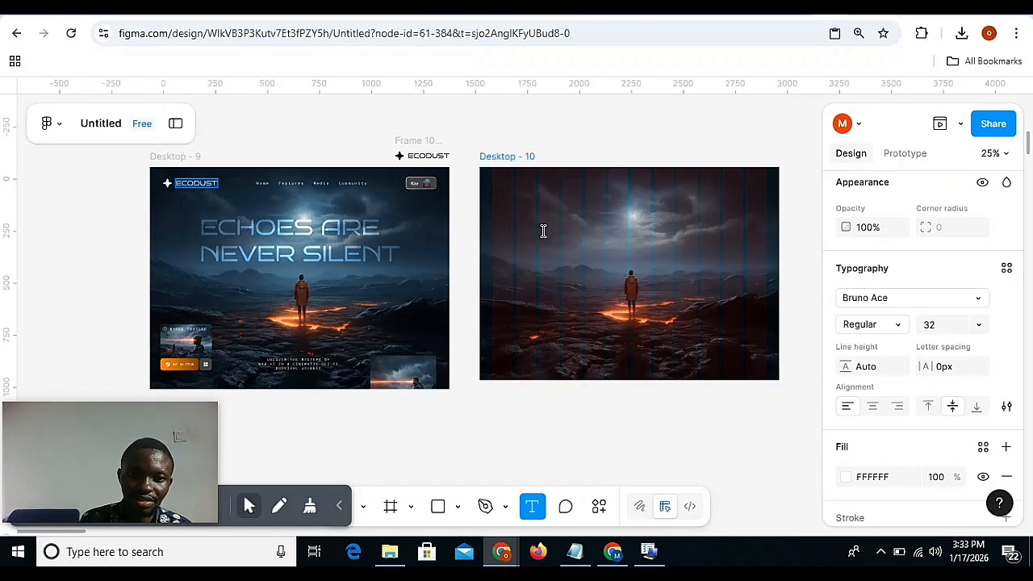
key(Escape)
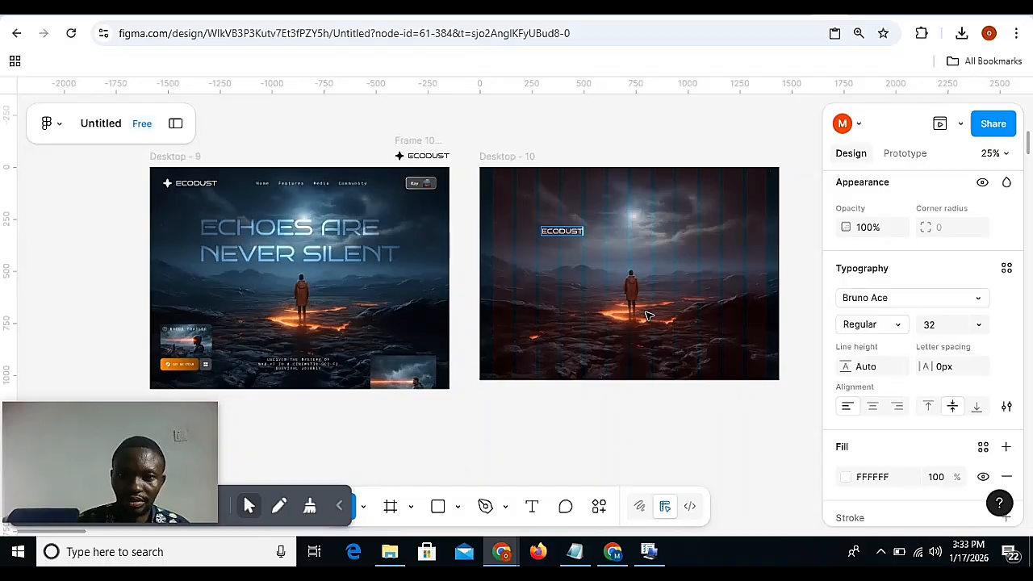
click(648, 315)
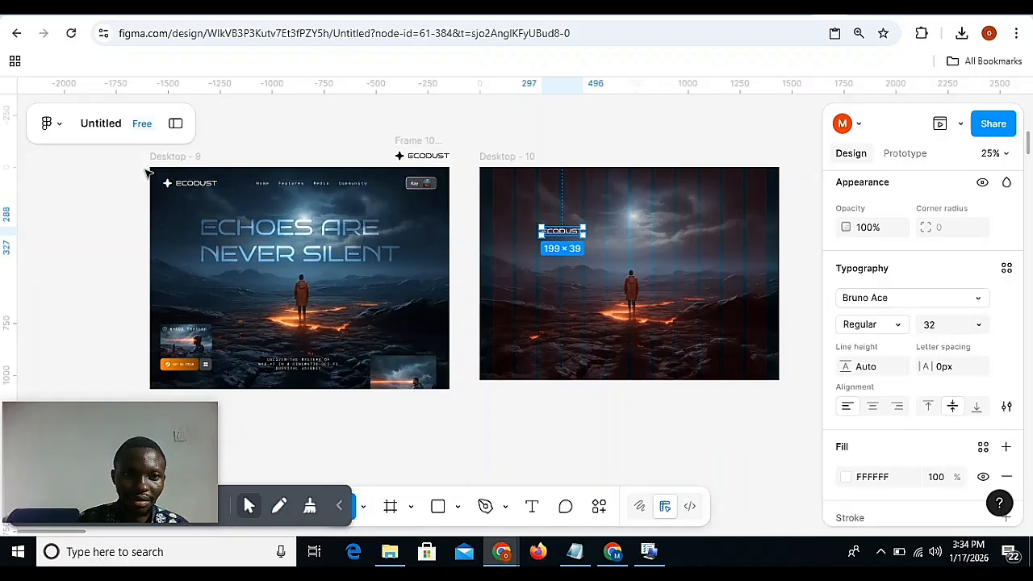
Copy the star icon from the Desktop - 9 logo into Desktop - 10 and place it just before ECODUST, at about X 204, Y 288.
double_click(167, 184)
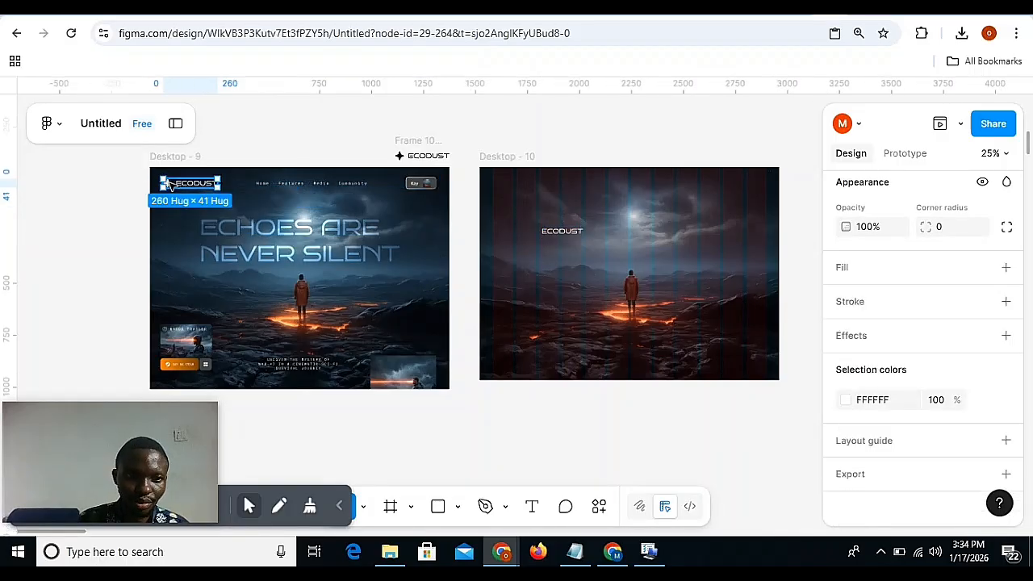
double_click(167, 184)
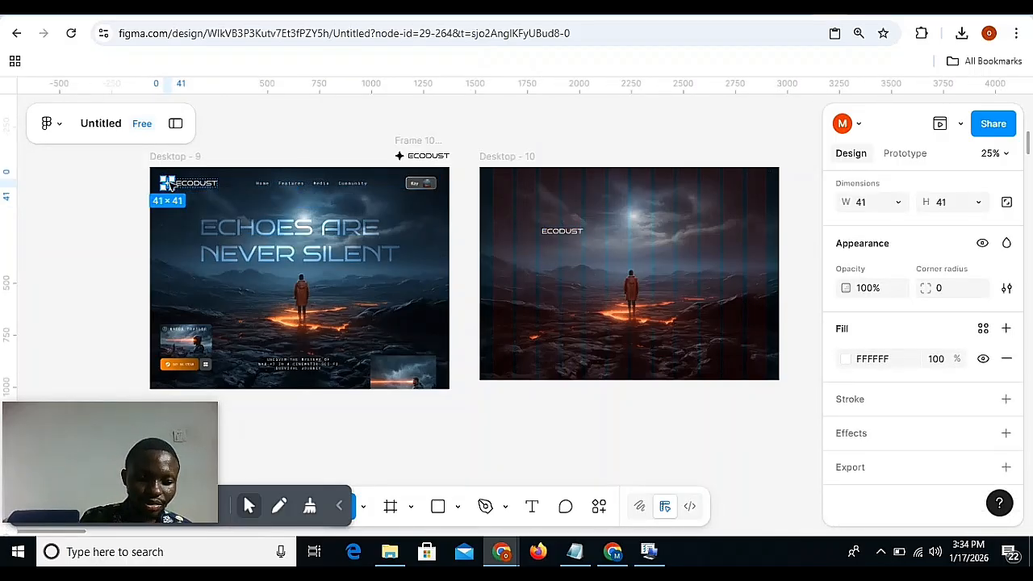
click(506, 157)
key(ctrl+v)
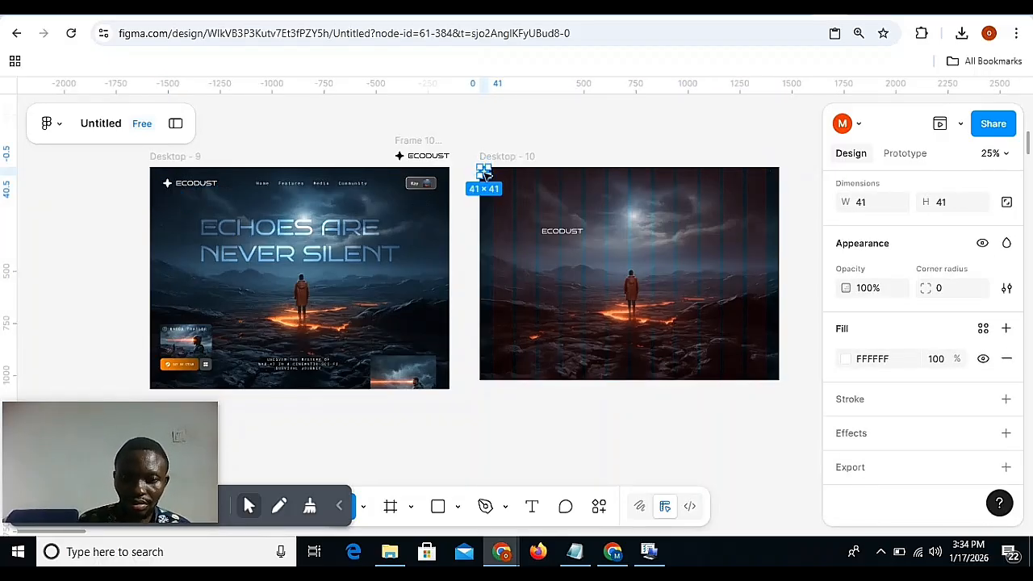
drag(484, 173, 526, 234)
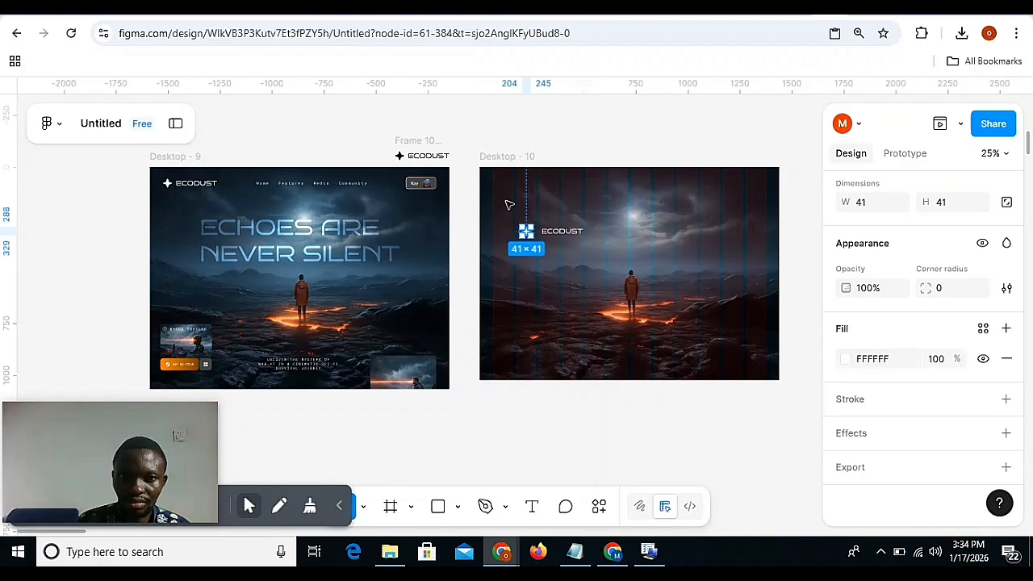
Combine the star icon and ECODUST text in Desktop - 10 into a horizontal auto layout with a gap of 20.
key(Escape)
drag(472, 208, 623, 254)
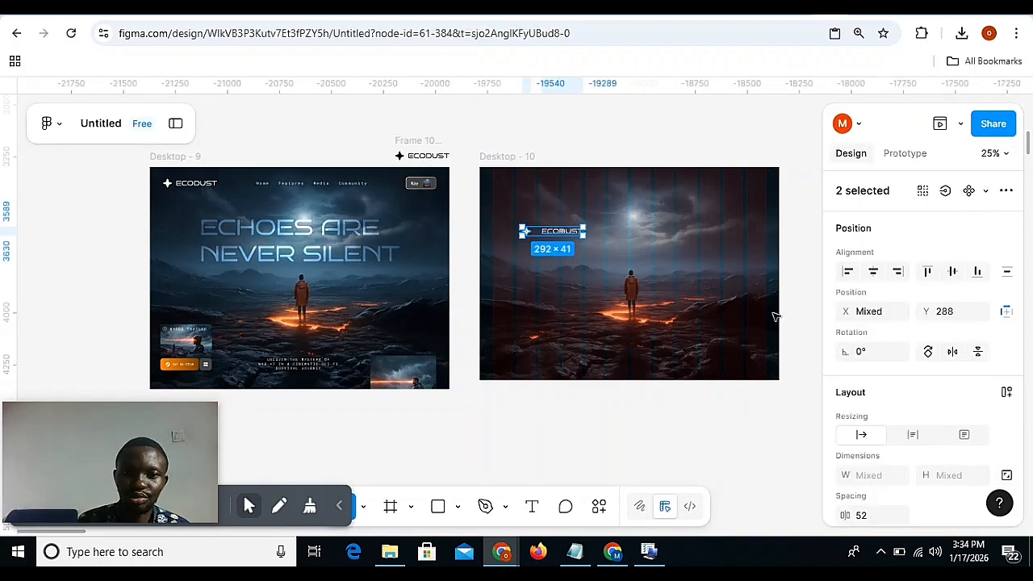
key(shift+a)
scroll(939, 445, down, 1)
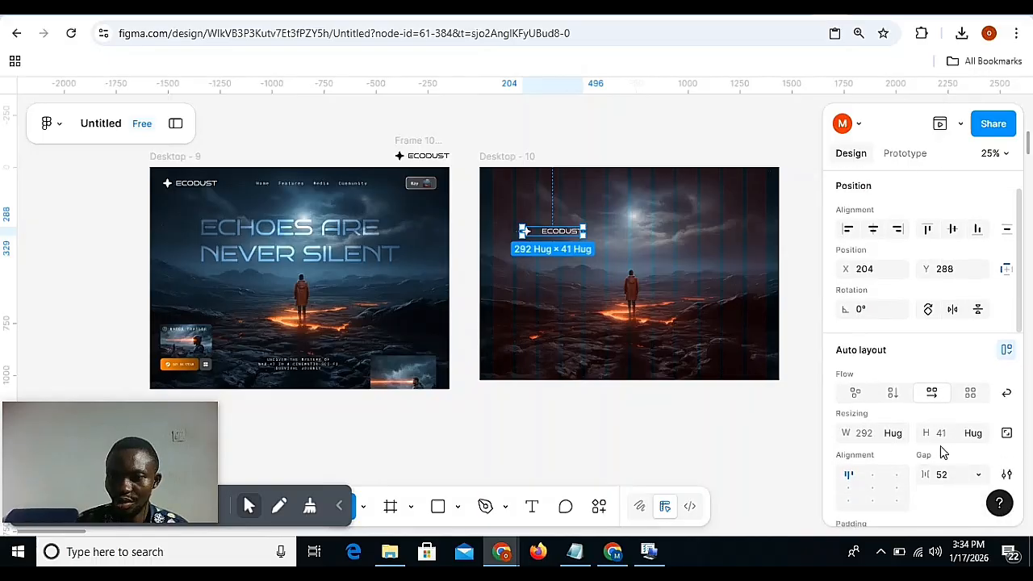
text(2)
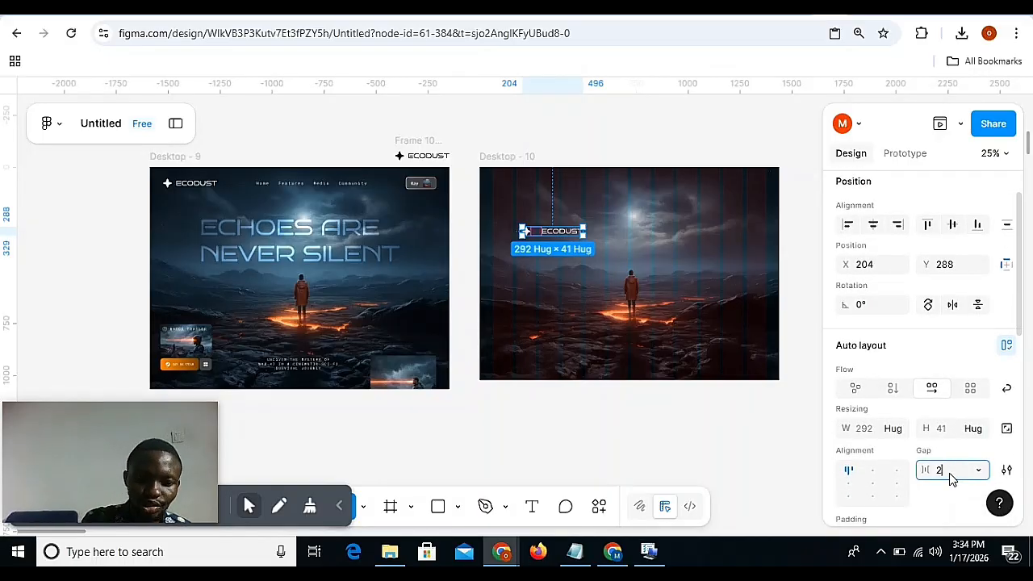
text(0)
key(Return)
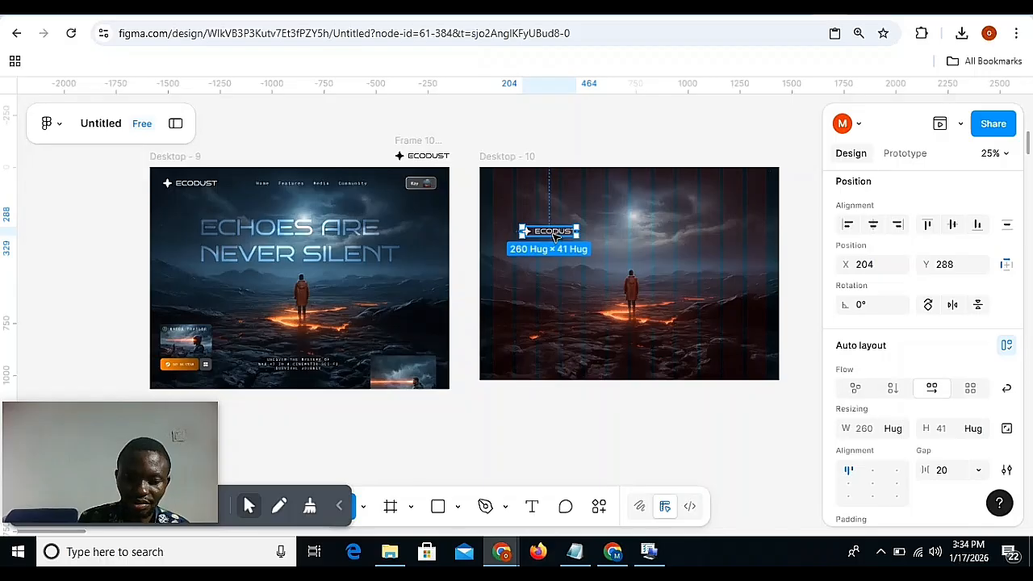
Move the Desktop - 10 logo to X 64, Y 72 on the first column, and compare its top spacing with the Desktop - 9 navigation bar.
drag(555, 236, 526, 192)
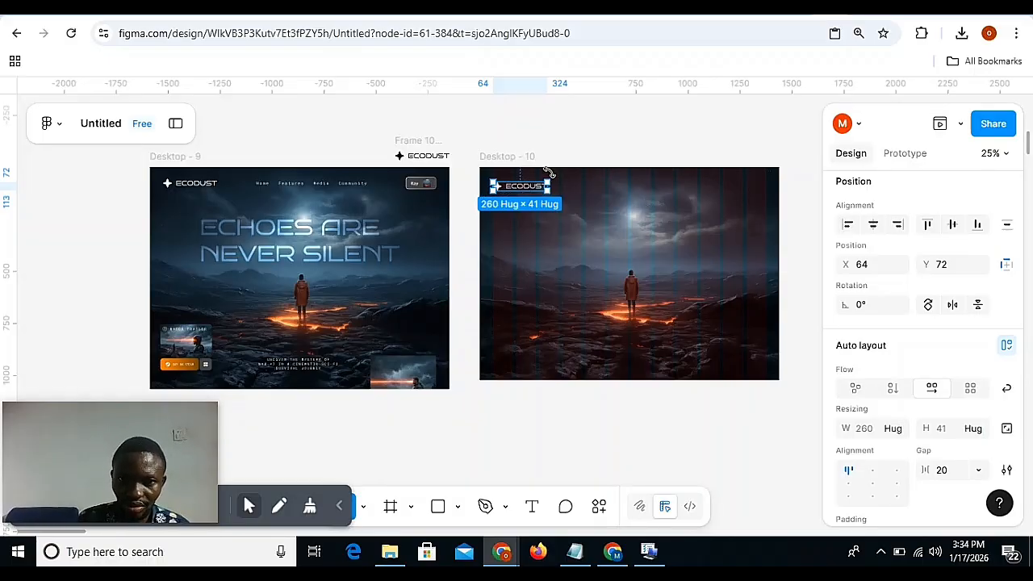
key(alt)
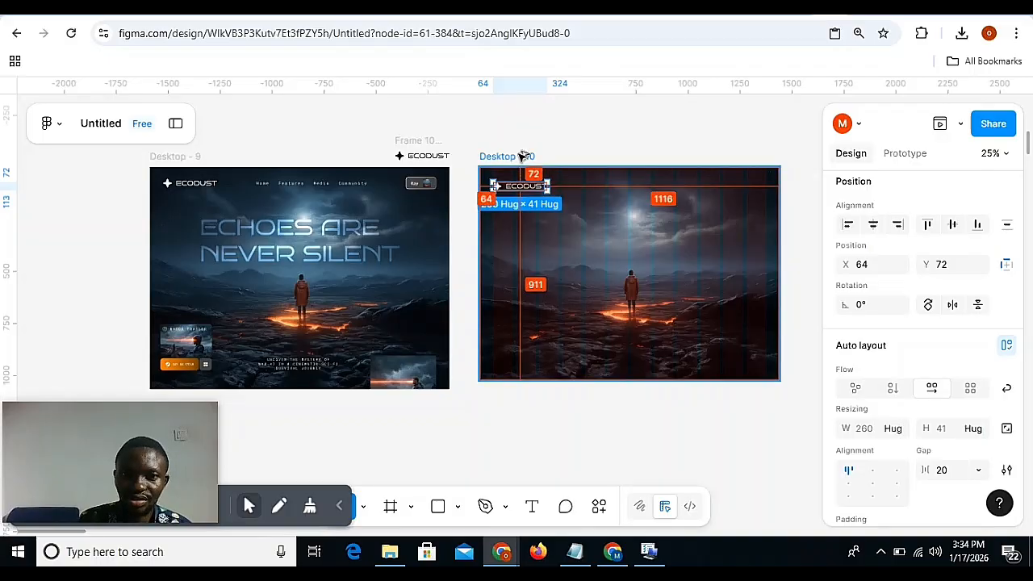
click(399, 184)
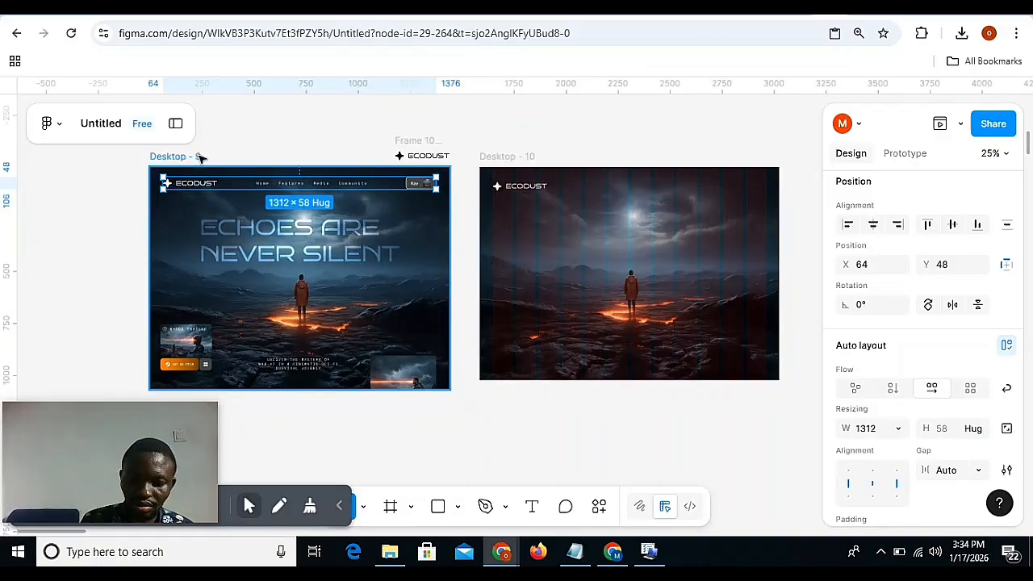
key(alt)
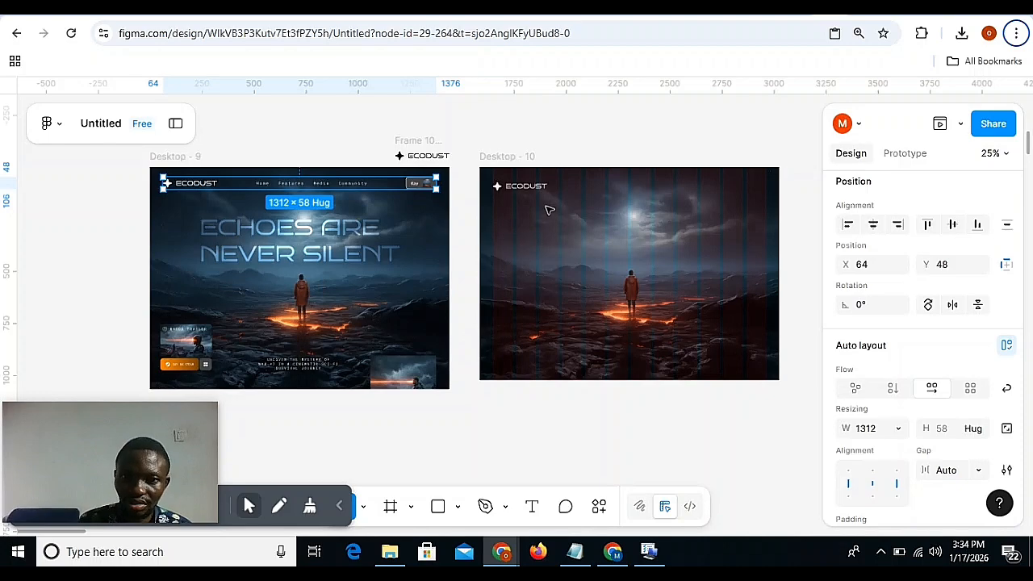
click(544, 189)
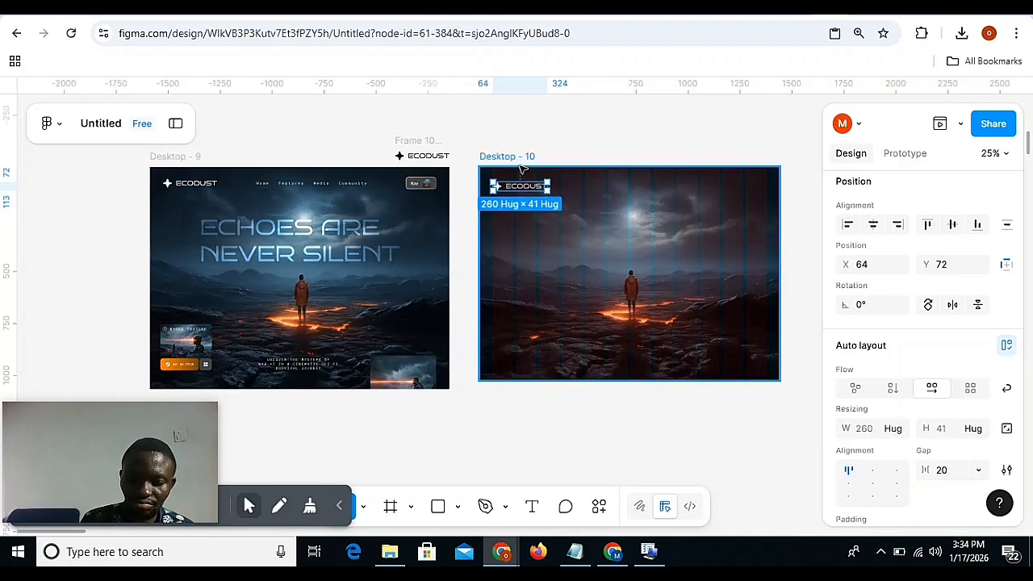
Select the ECODUST logo in Desktop - 10 and check its distance from the frame's top edge.
key(alt)
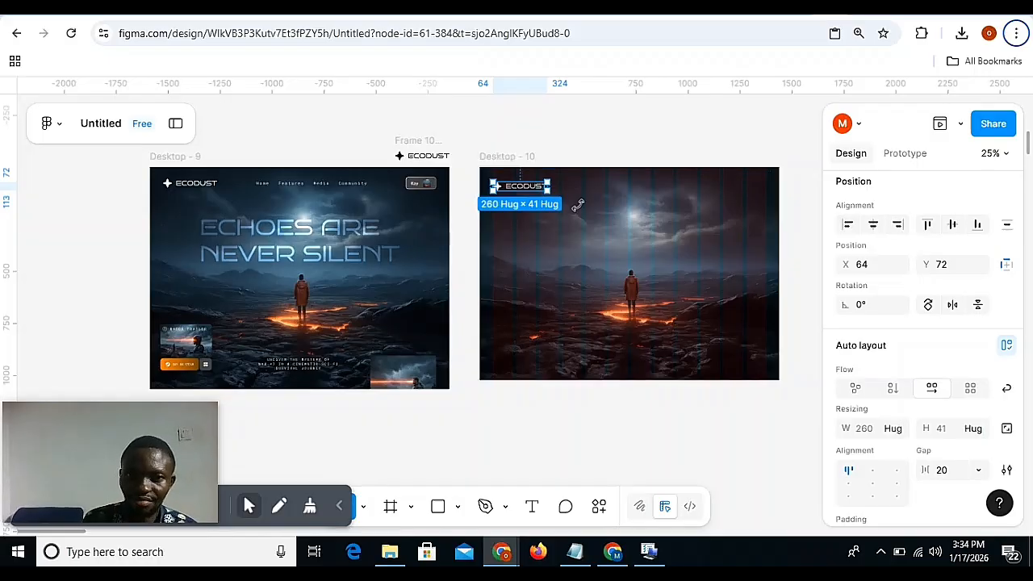
key(Escape)
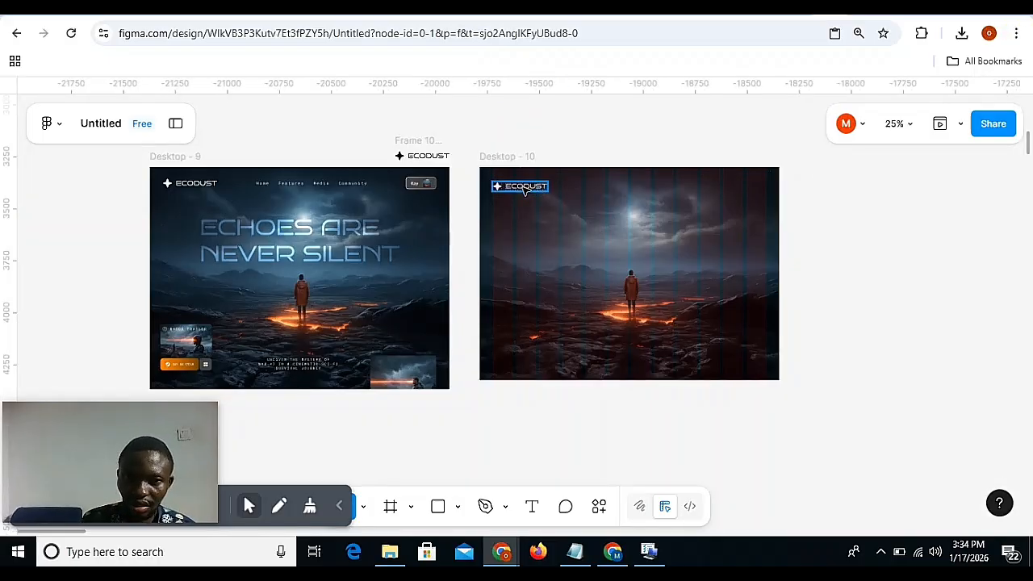
click(524, 188)
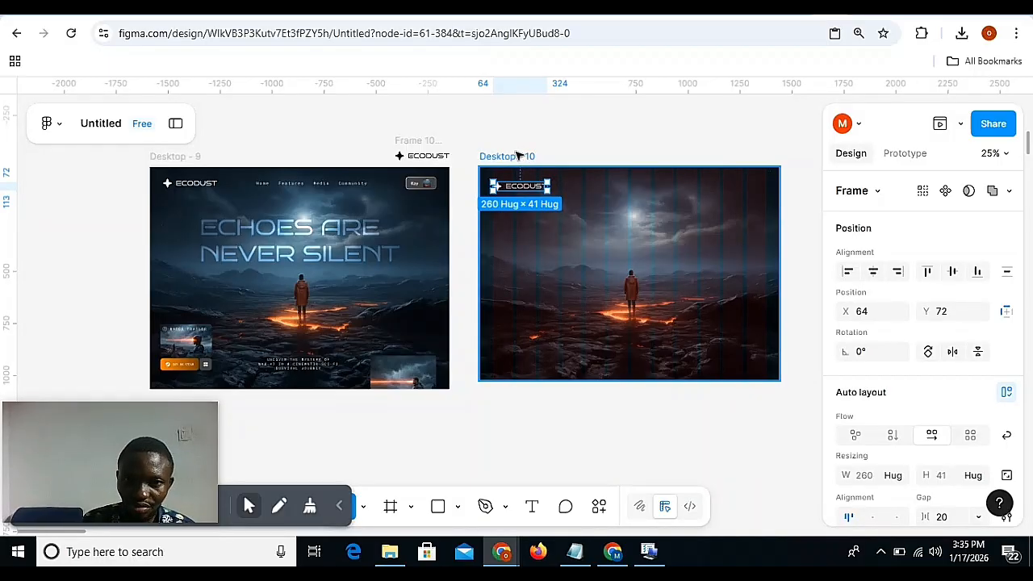
key(alt)
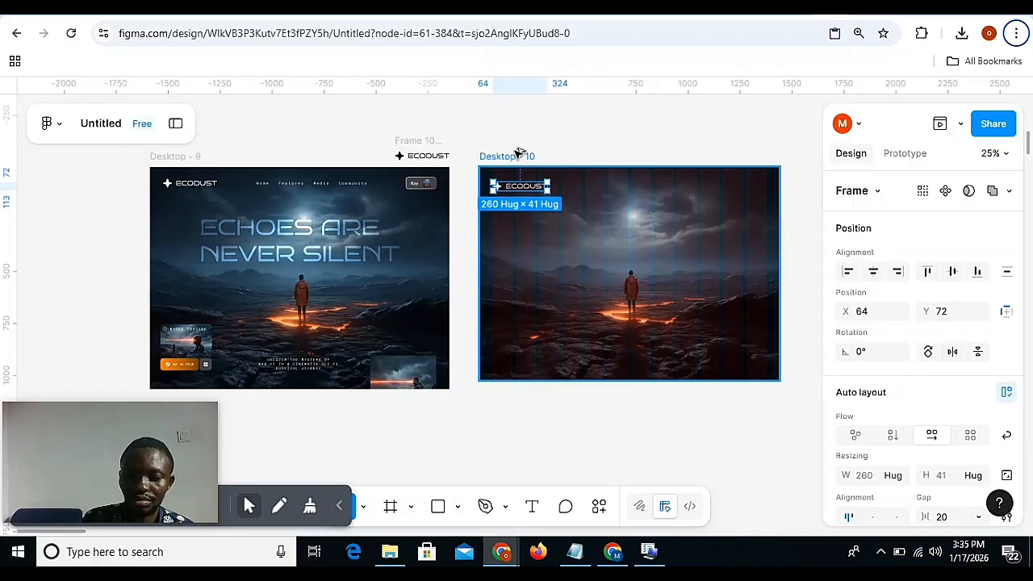
key(alt+f)
key(Escape)
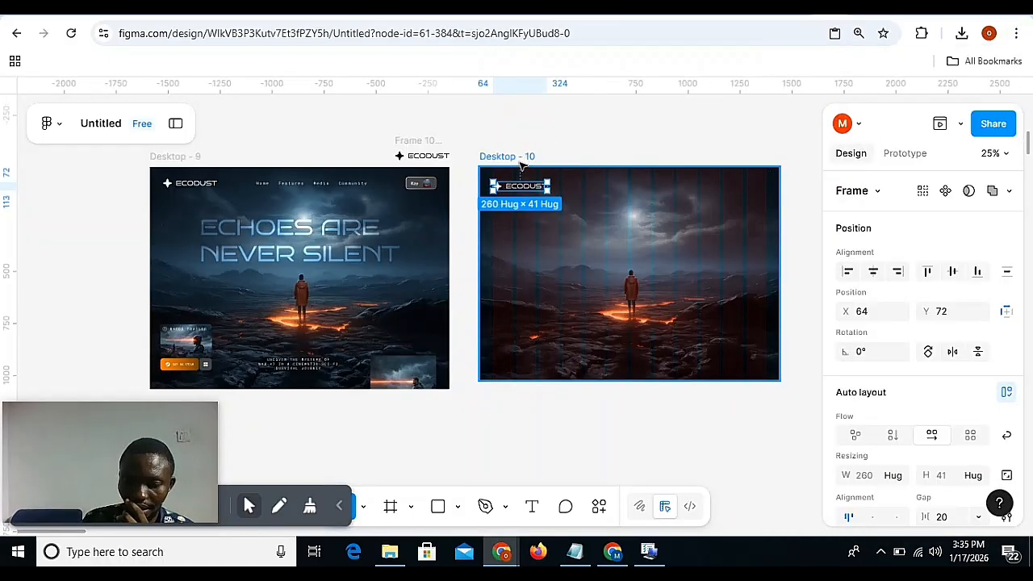
Try moving the Desktop - 10 logo up to Y 52 while comparing its spacing to the frame edges.
key(alt)
key(Up)
key(Up)
key(Up)
key(Up)
key(Up)
key(Up)
key(Up)
key(Up)
key(Up)
key(Up)
key(Up)
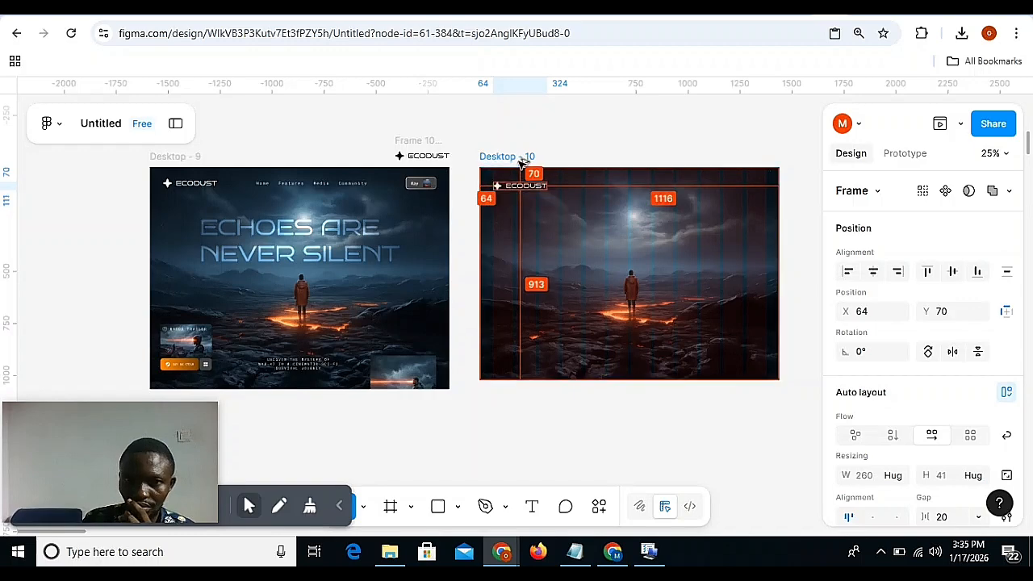
key(Up)
key(Up)
key(Up)
key(Up)
key(Up)
key(Up)
key(Up)
key(Up)
key(Up)
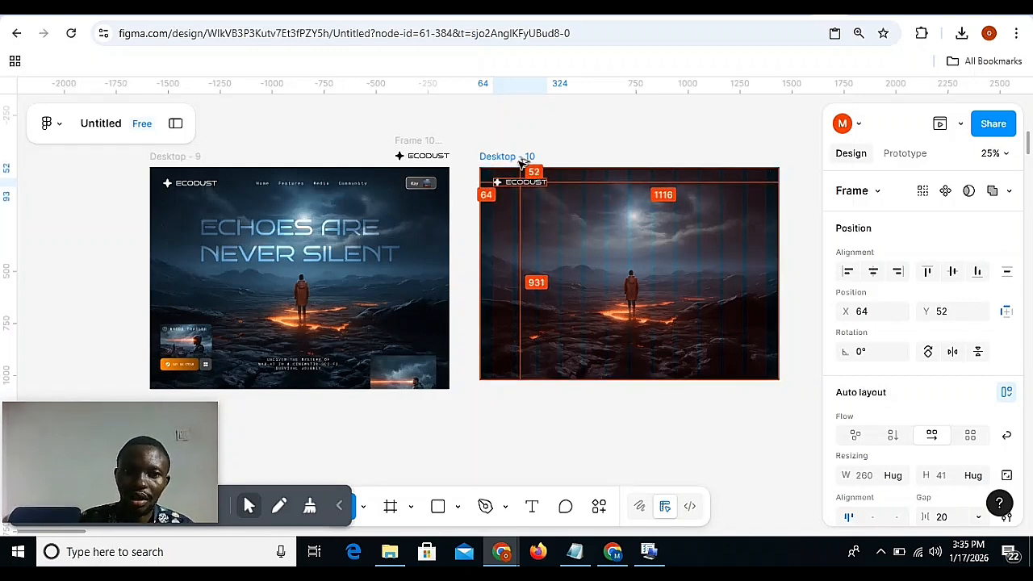
key(Down)
key(Down)
key(Down)
key(Down)
key(Down)
key(Down)
key(Down)
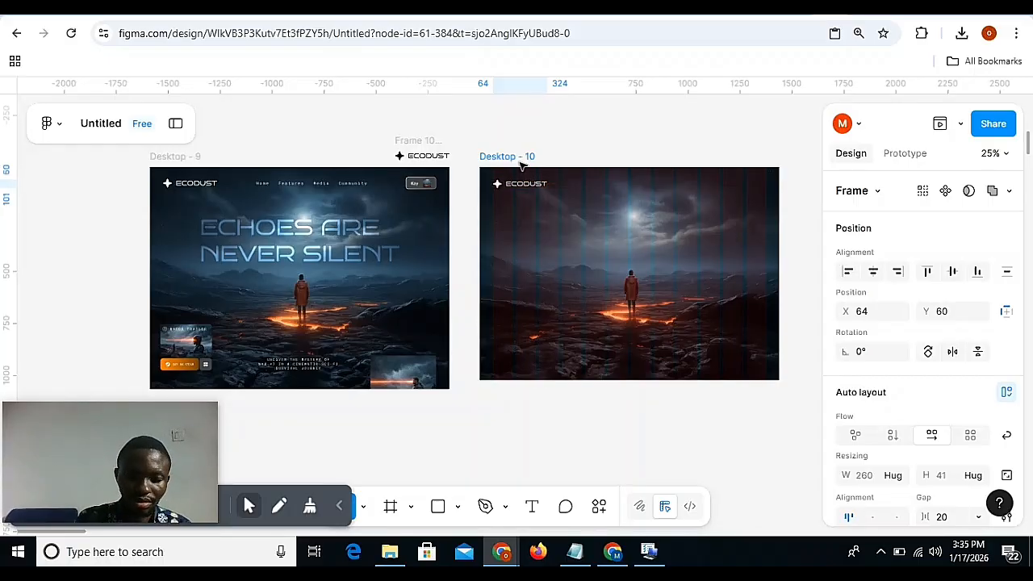
key(Up)
key(Up)
key(Up)
key(Up)
key(Up)
key(Up)
key(Up)
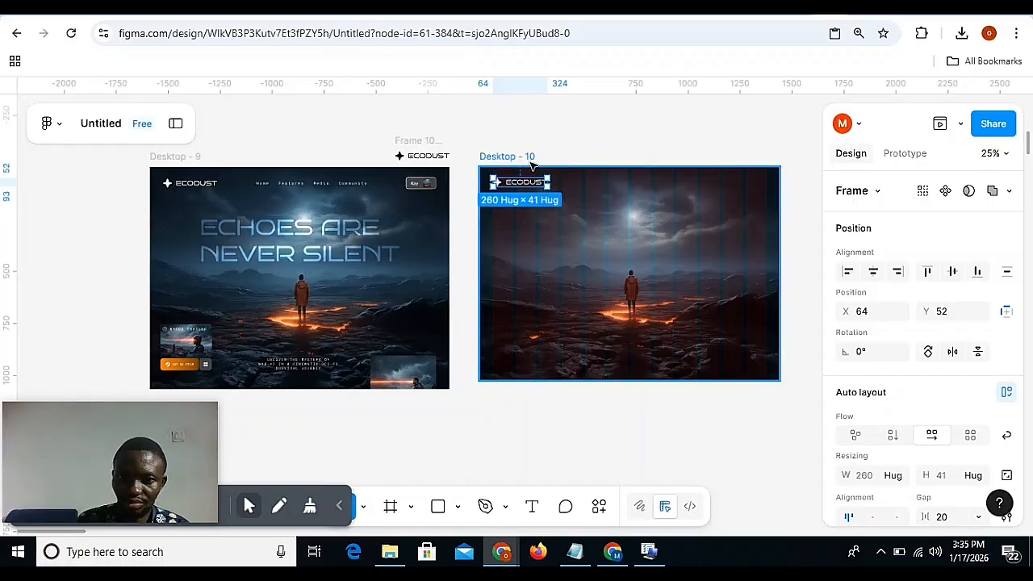
Undo the upward move of the Desktop - 10 logo.
key(alt)
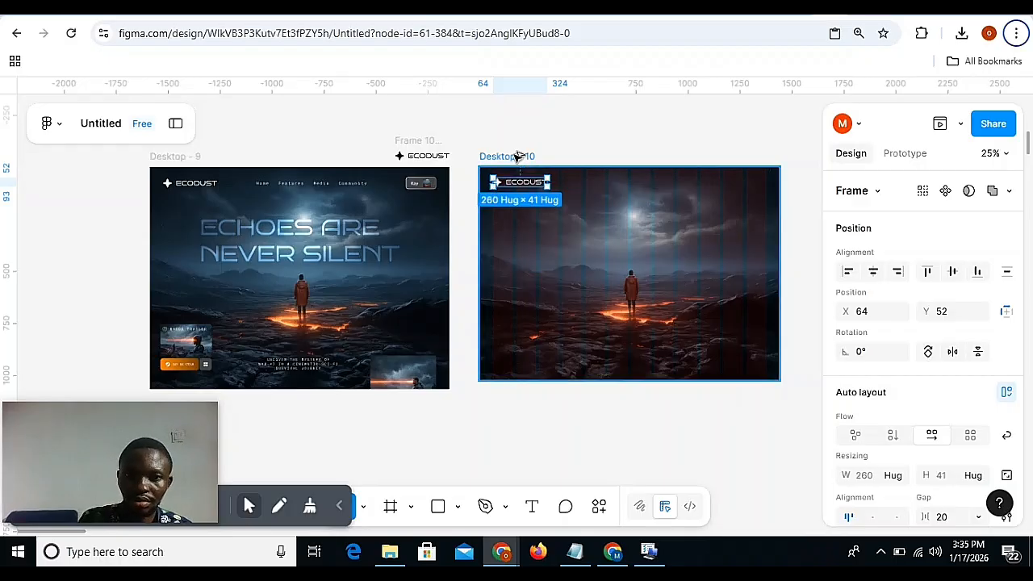
click(541, 112)
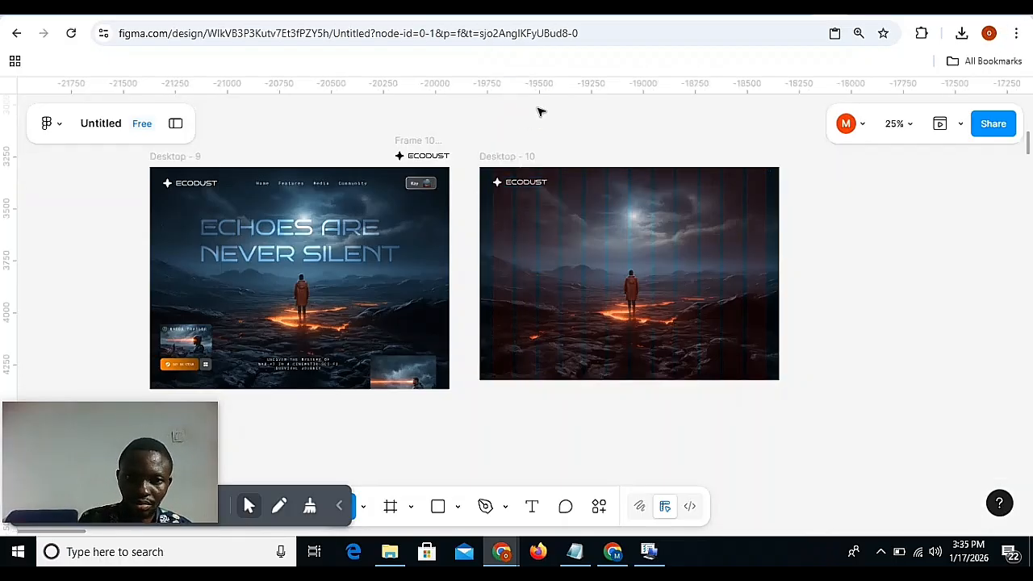
key(ctrl+z)
key(ctrl+z)
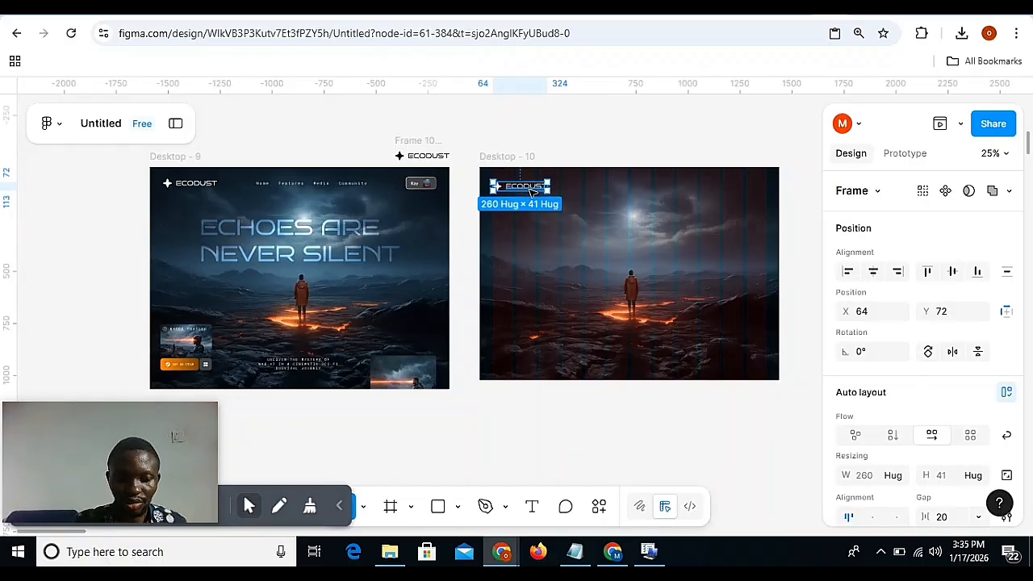
Duplicate the Desktop - 10 logo and move the copy beside the original, to X 364, Y 72.
key(shift+Right)
key(shift+Right)
key(shift+Right)
key(shift+Right)
key(shift+Right)
key(shift+Right)
key(shift+Right)
key(shift+Right)
key(shift+Right)
key(shift+Right)
key(shift+Right)
key(shift+Right)
key(shift+Right)
key(shift+Right)
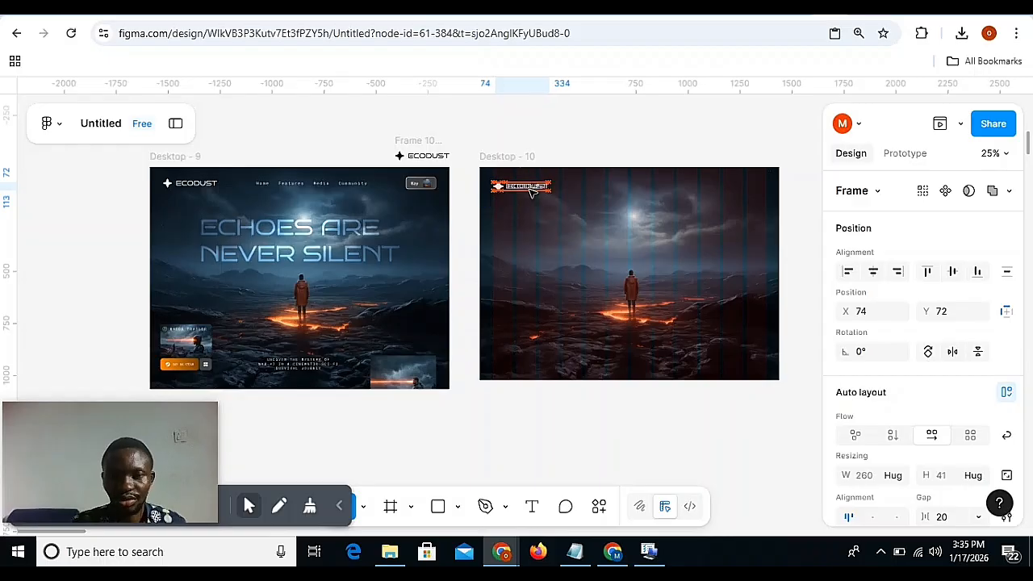
key(shift+Right)
key(shift+Right)
key(shift+Right)
key(shift+Right)
key(shift+Right)
key(shift+Right)
key(shift+Right)
key(shift+Right)
key(shift+Right)
key(shift+Right)
key(shift+Right)
key(shift+Right)
key(shift+Right)
key(shift+Right)
key(shift+Right)
key(shift+Right)
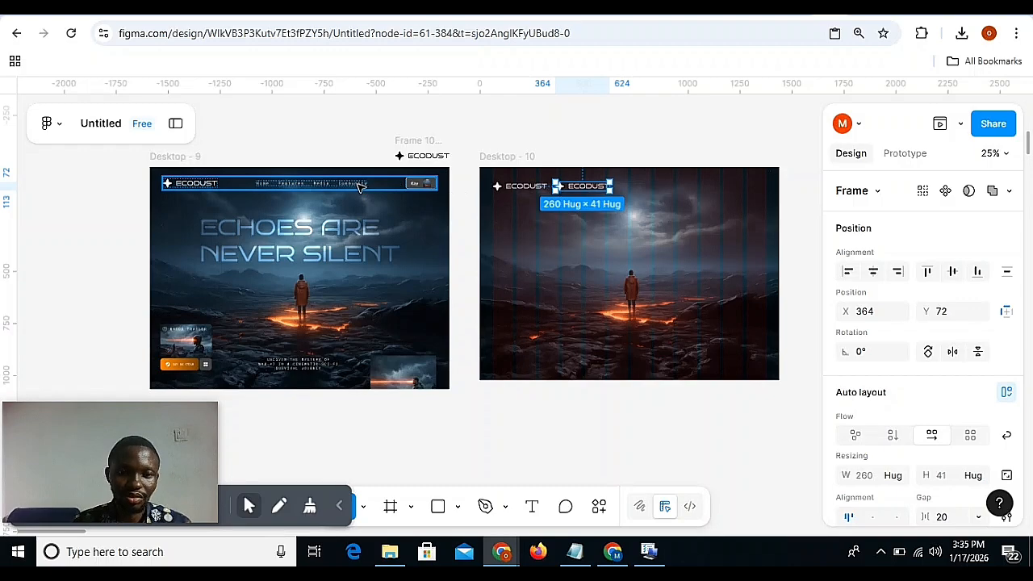
Copy the text properties of the Media link in Desktop - 9 onto the ECODUST text of the duplicated logo.
key(ctrl+plus)
scroll(360, 187, left, 5)
scroll(360, 187, up, 3)
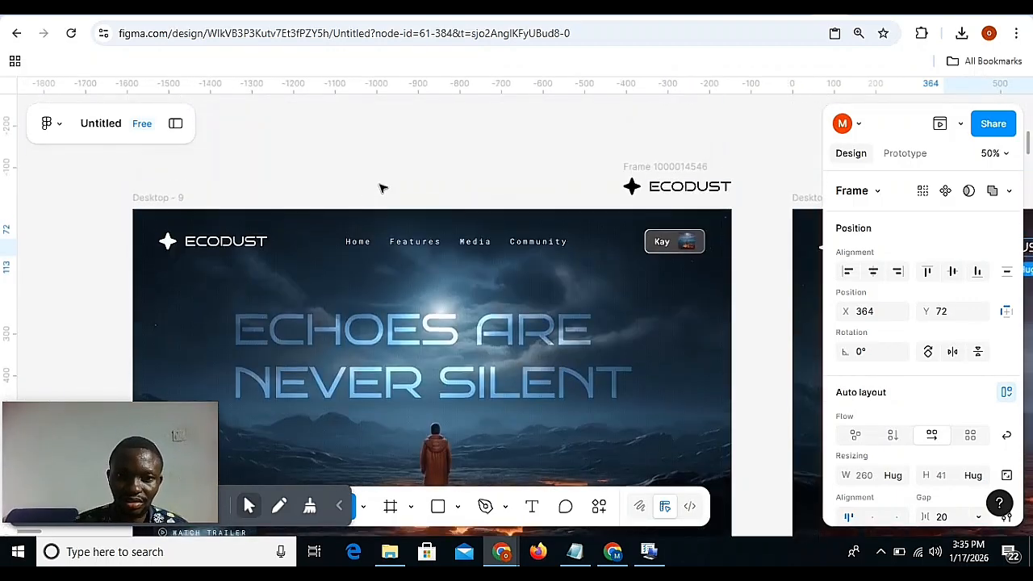
click(482, 244)
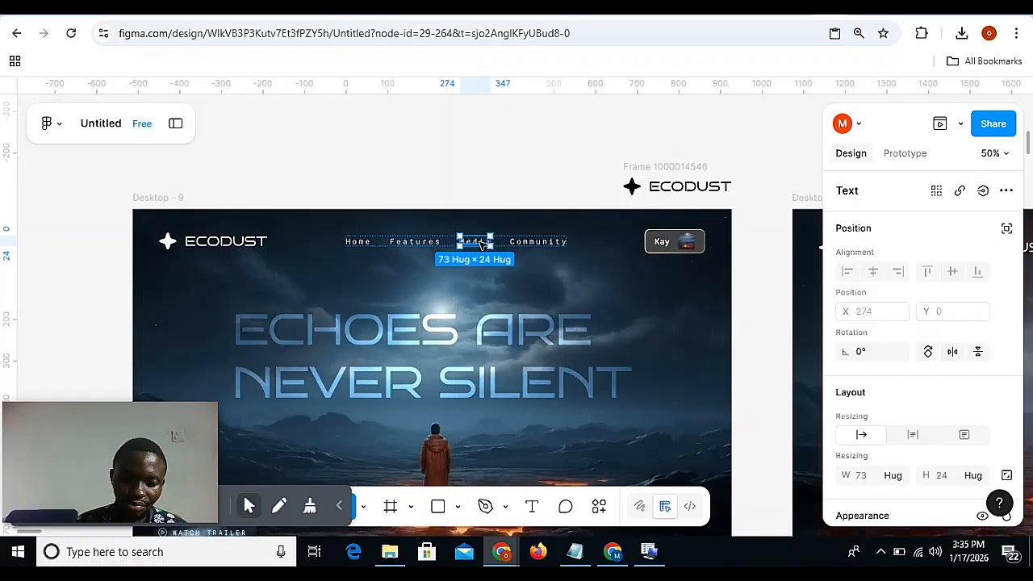
key(ctrl+alt+c)
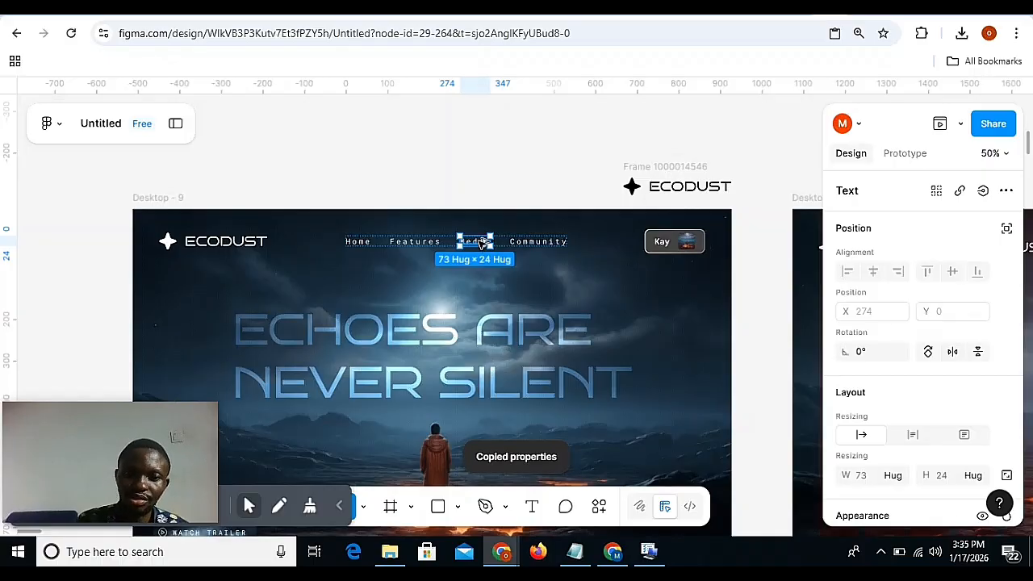
scroll(480, 244, right, 10)
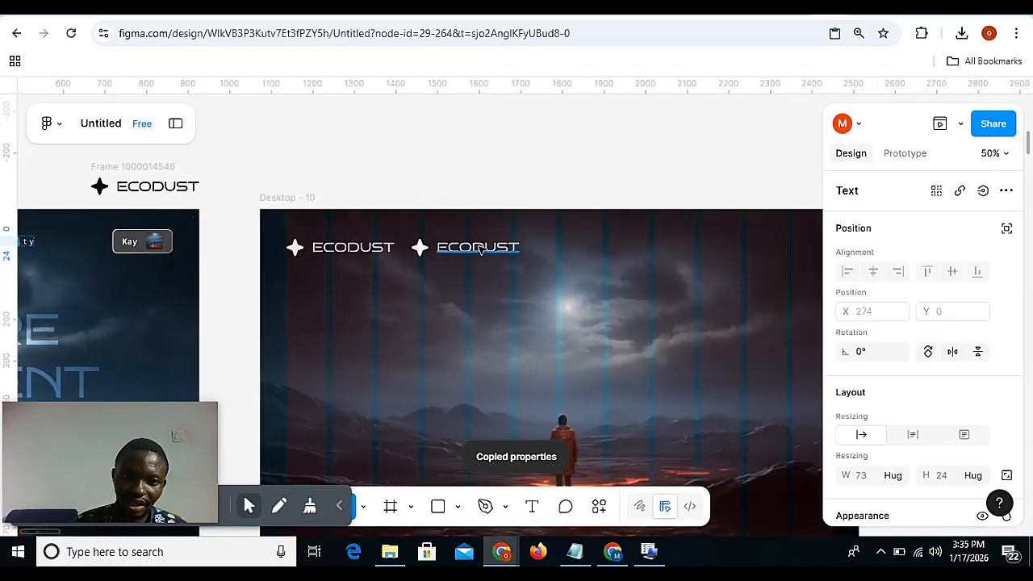
click(480, 248)
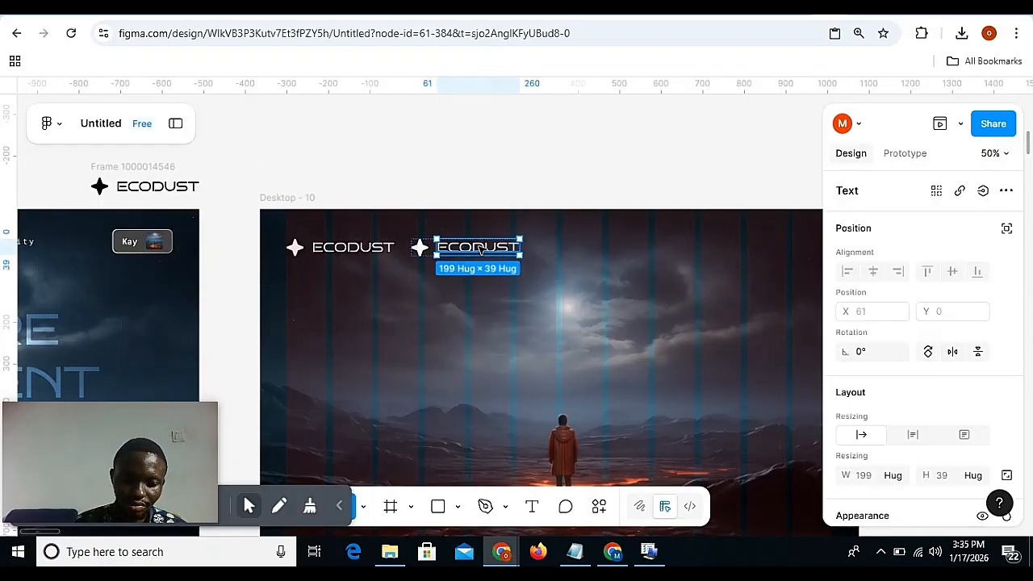
key(ctrl+alt+v)
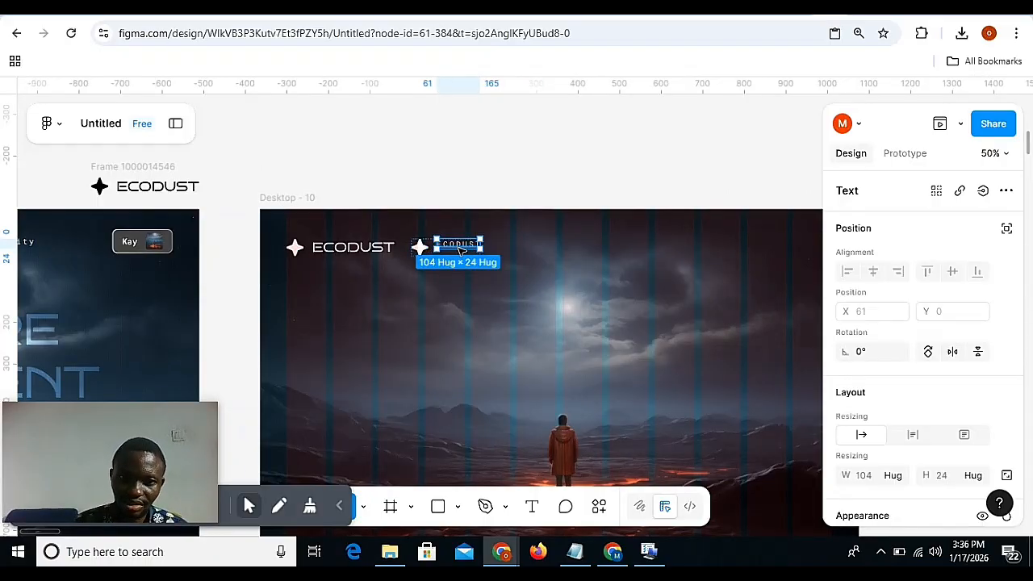
Duplicate the restyled ECODUST text inside its auto layout and delete the star icon in front of it.
key(ctrl+d)
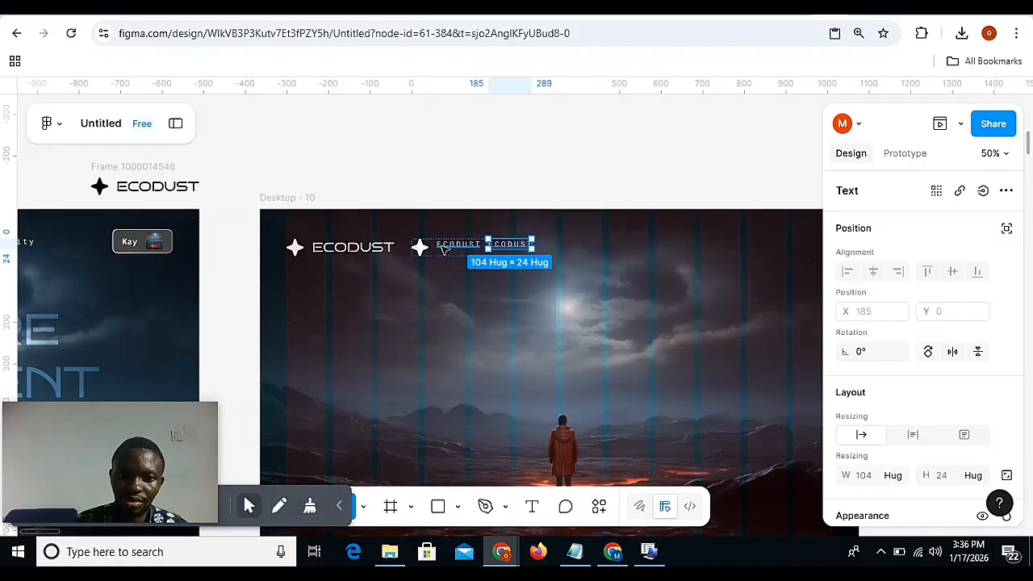
click(427, 249)
key(Delete)
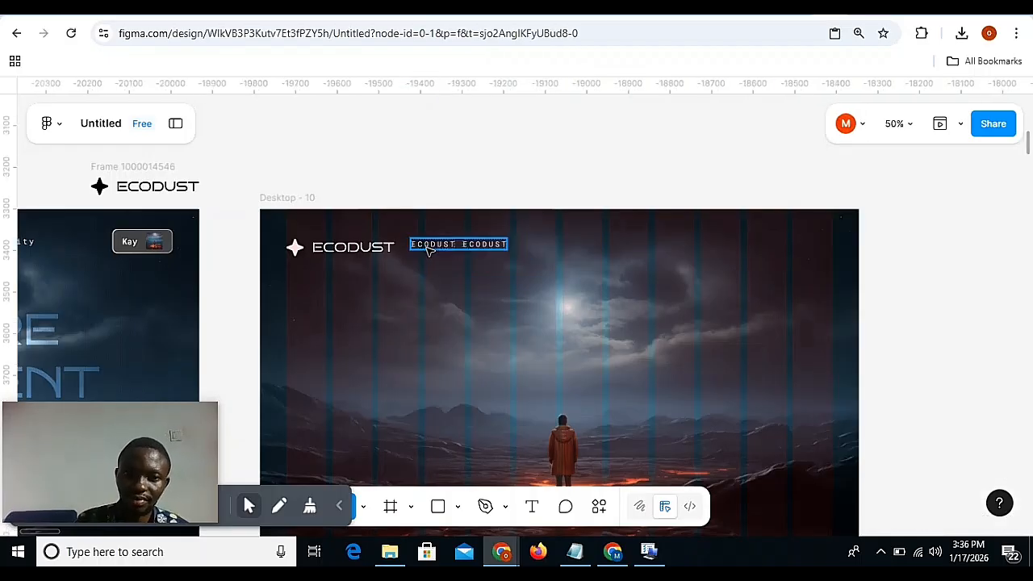
Move the auto layout with the two small ECODUST texts to X 384, Y 82 in Desktop - 10.
click(458, 248)
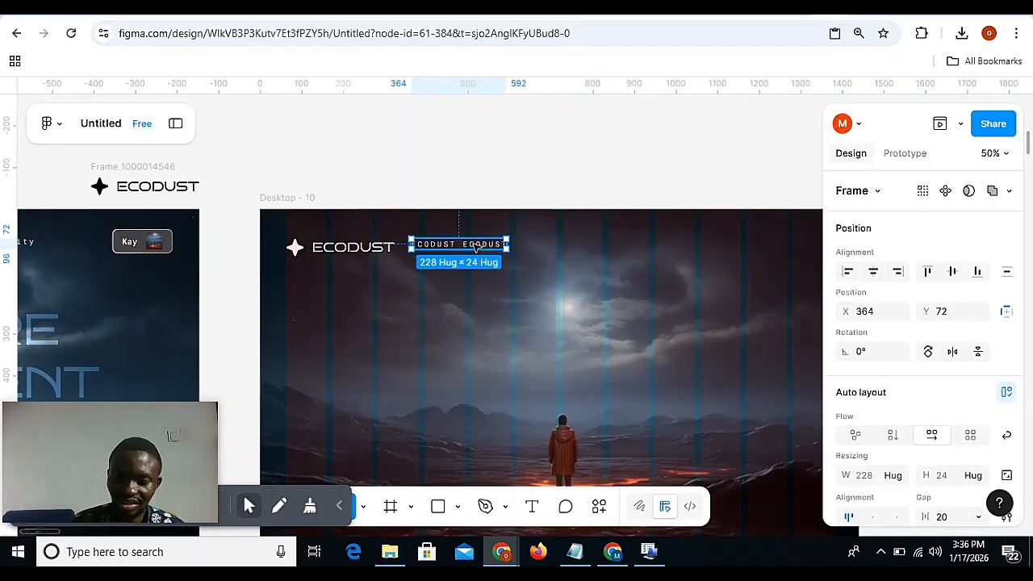
key(shift+Right)
key(shift+Right)
key(shift+Down)
key(shift+Left)
key(shift+Right)
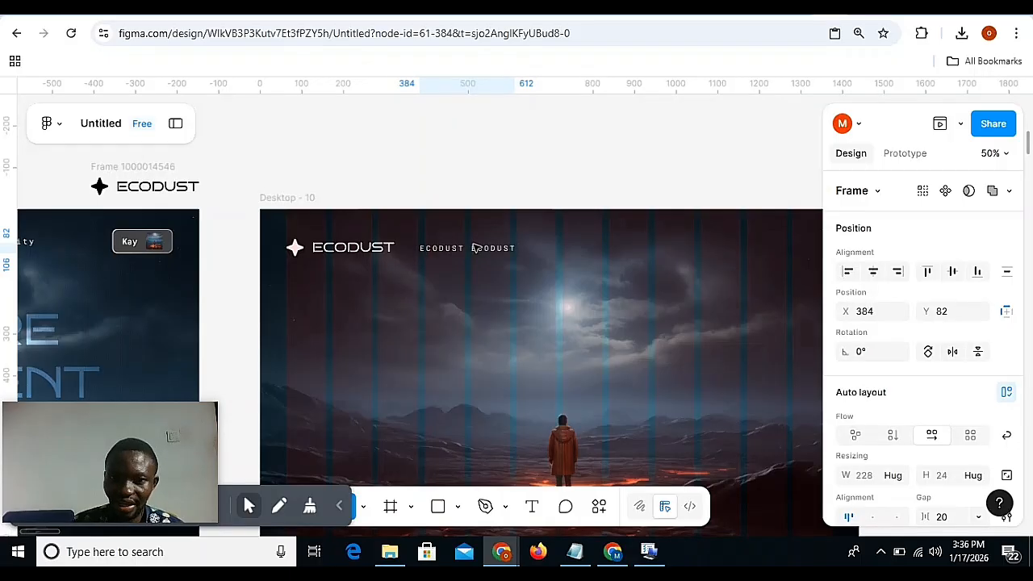
Set the gap of the small-text auto layout in Desktop - 10 to 48.
scroll(852, 429, down, 3)
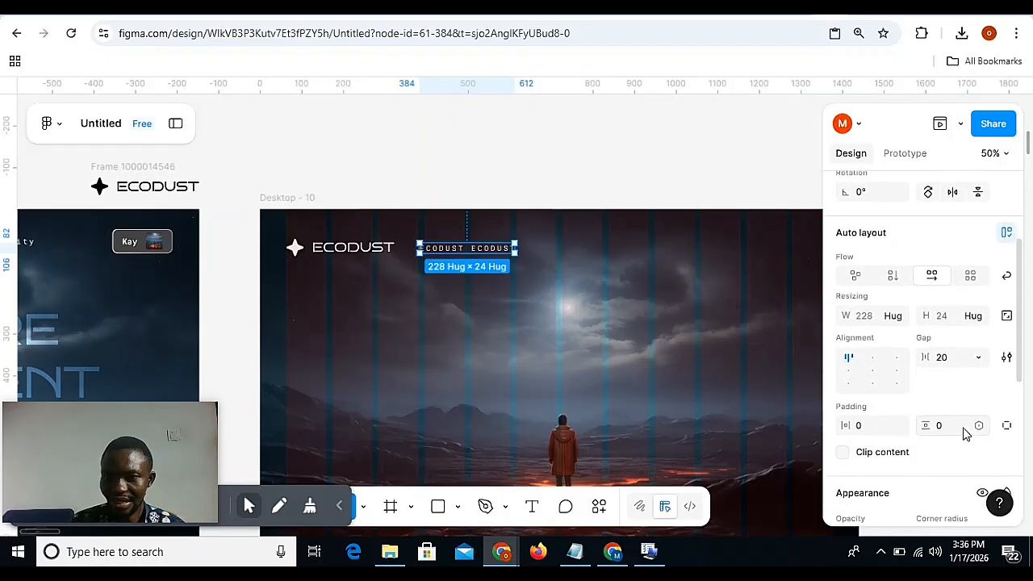
click(941, 355)
text(48)
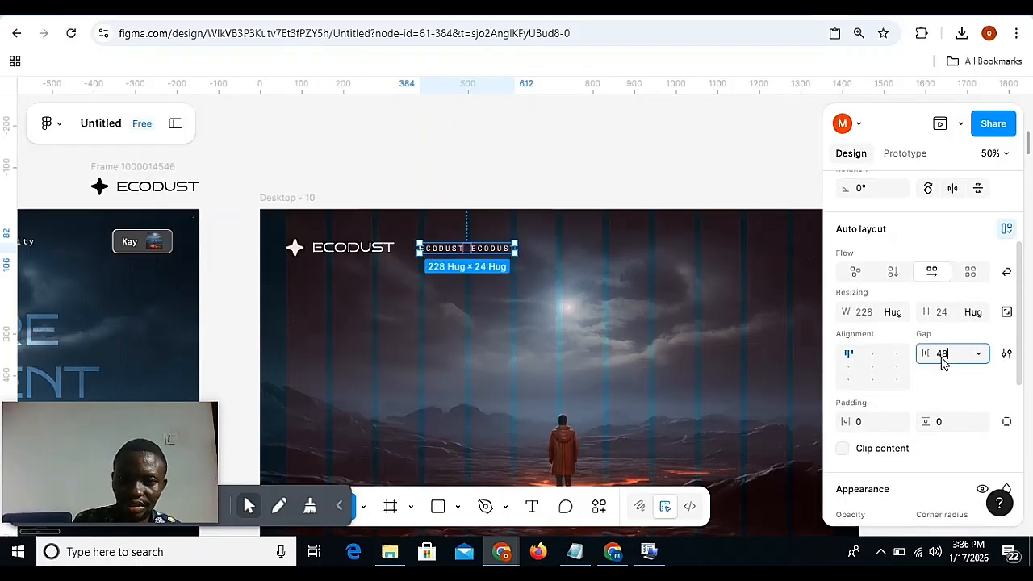
key(Return)
Replace the second small ECODUST text in Desktop - 10 with the Features link copied from Desktop - 9.
scroll(732, 346, left, 5)
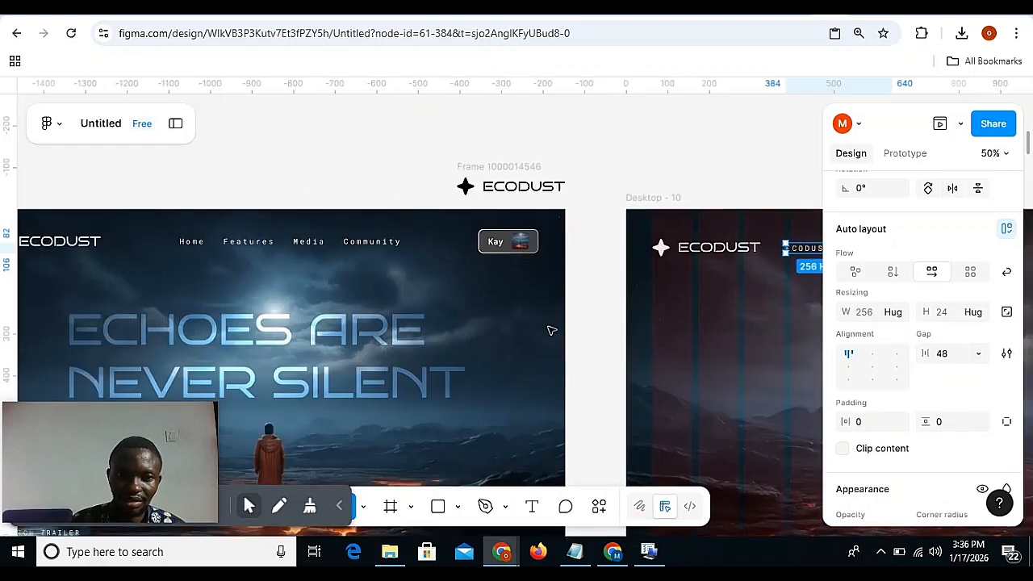
click(253, 248)
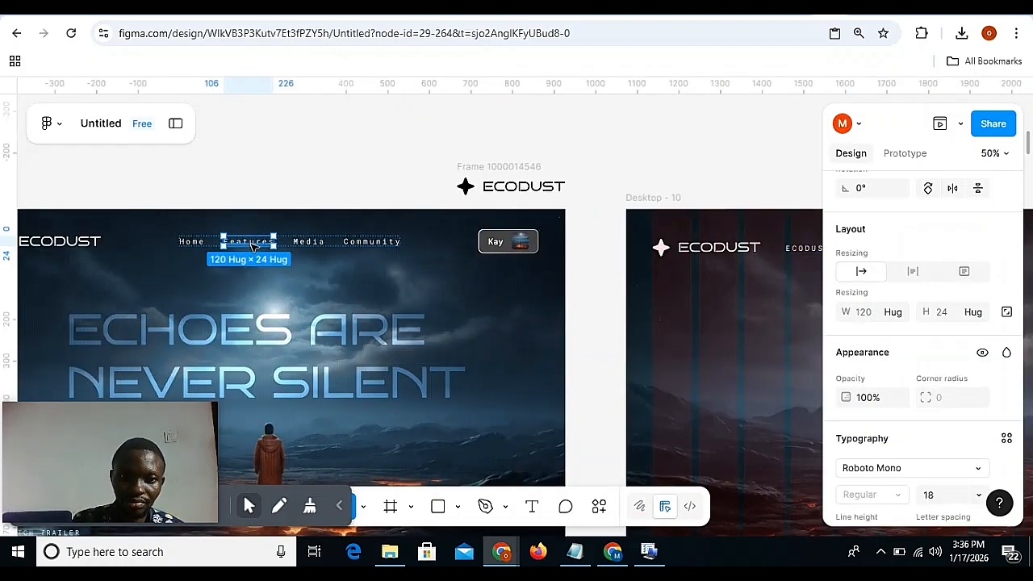
scroll(252, 248, right, 5)
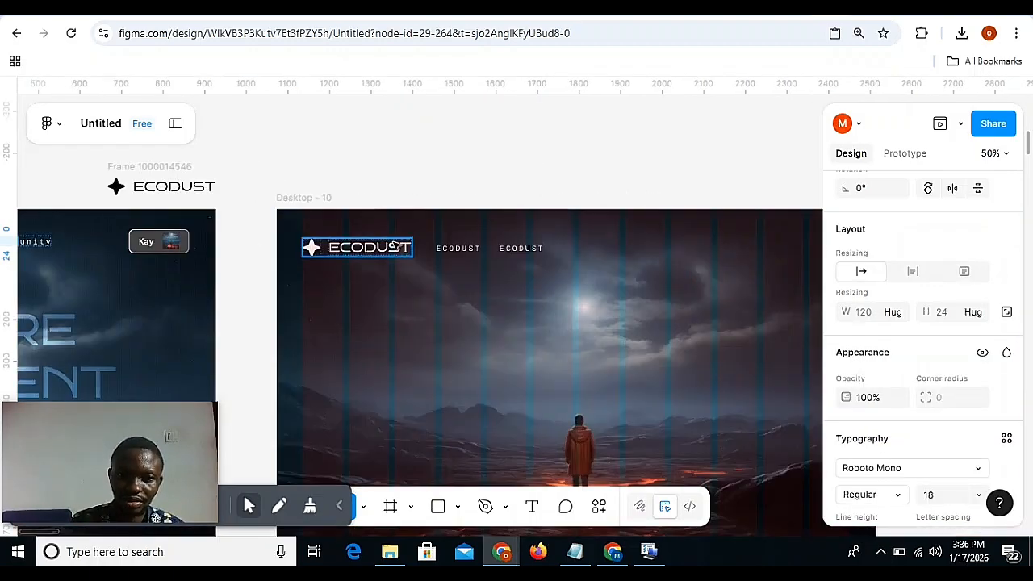
click(514, 247)
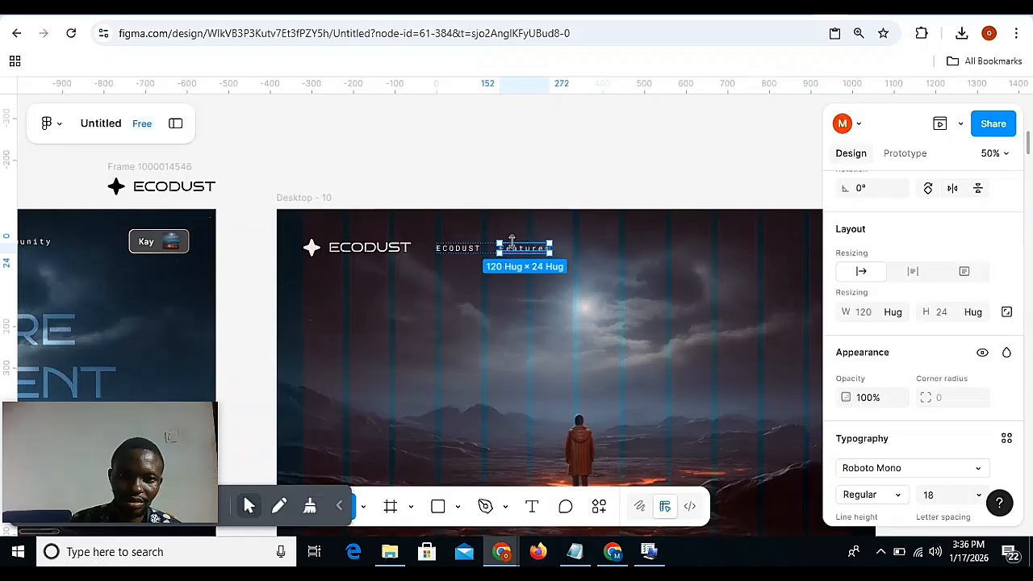
Copy the Media link from Desktop - 9, duplicate Features in Desktop - 10 and replace the duplicate with Media.
scroll(513, 246, left, 5)
click(326, 244)
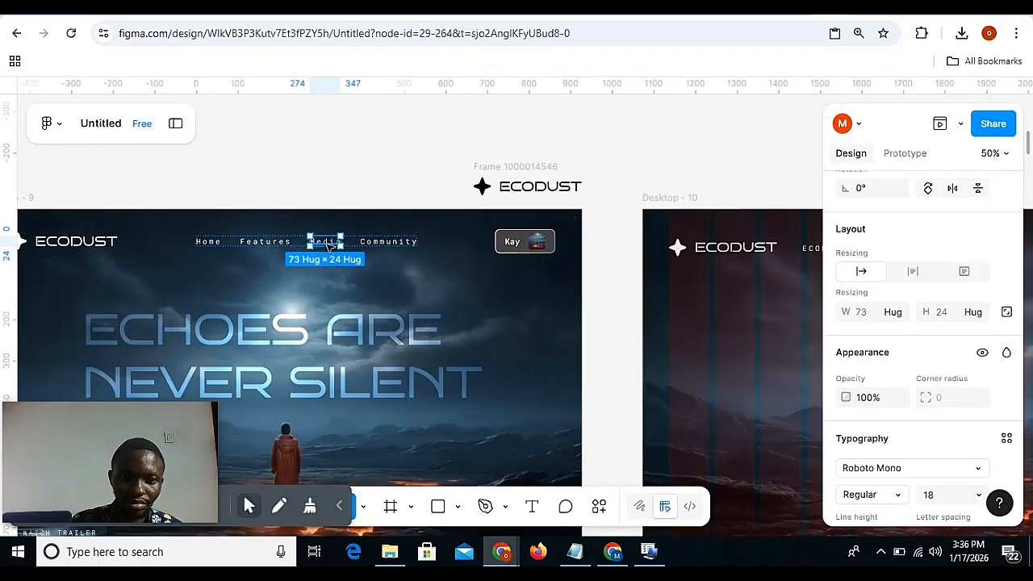
scroll(498, 267, right, 5)
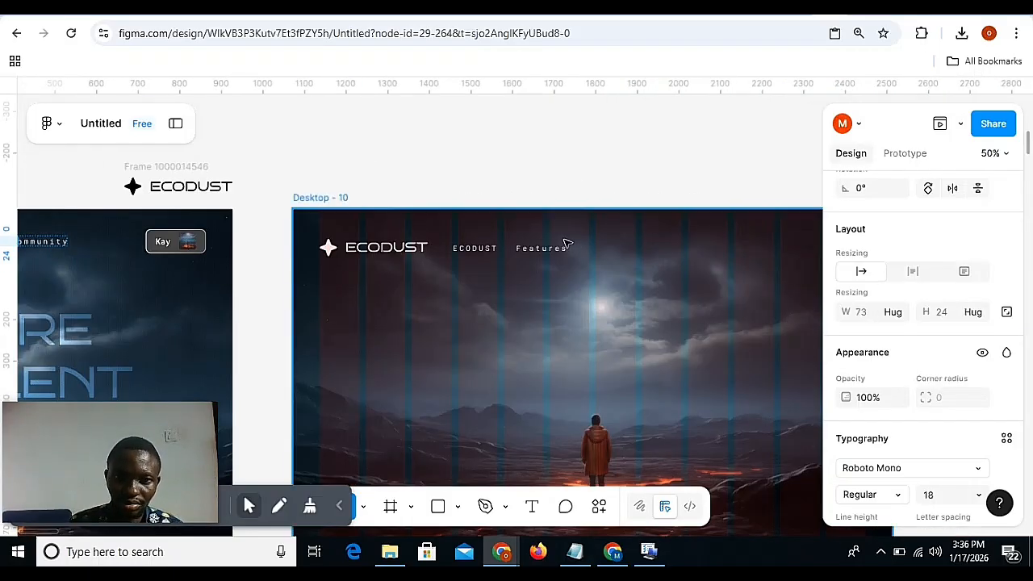
click(553, 249)
key(ctrl+v)
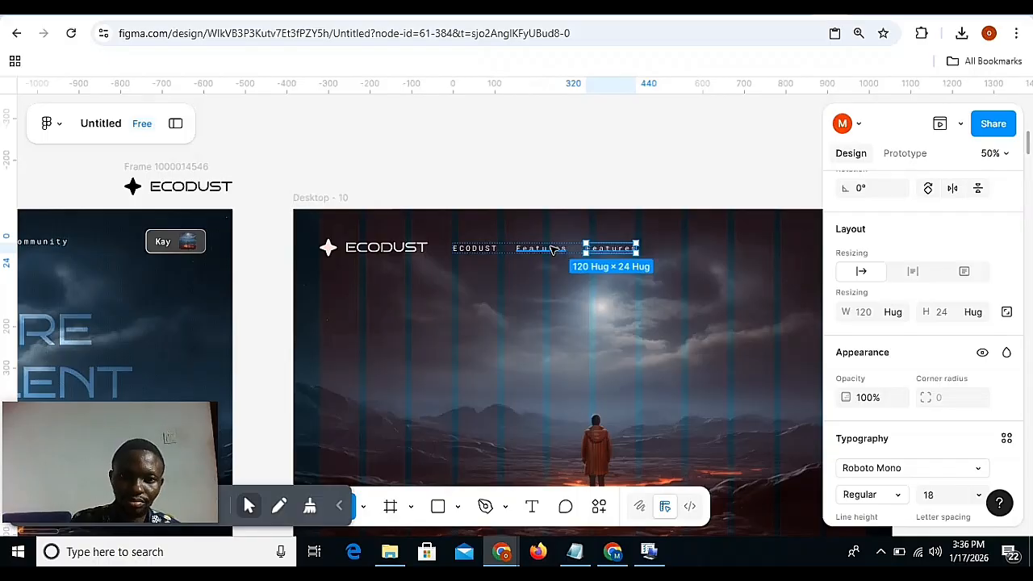
Copy the Community link from Desktop - 9 and add it after Media in the Desktop - 10 link row.
scroll(552, 250, left, 5)
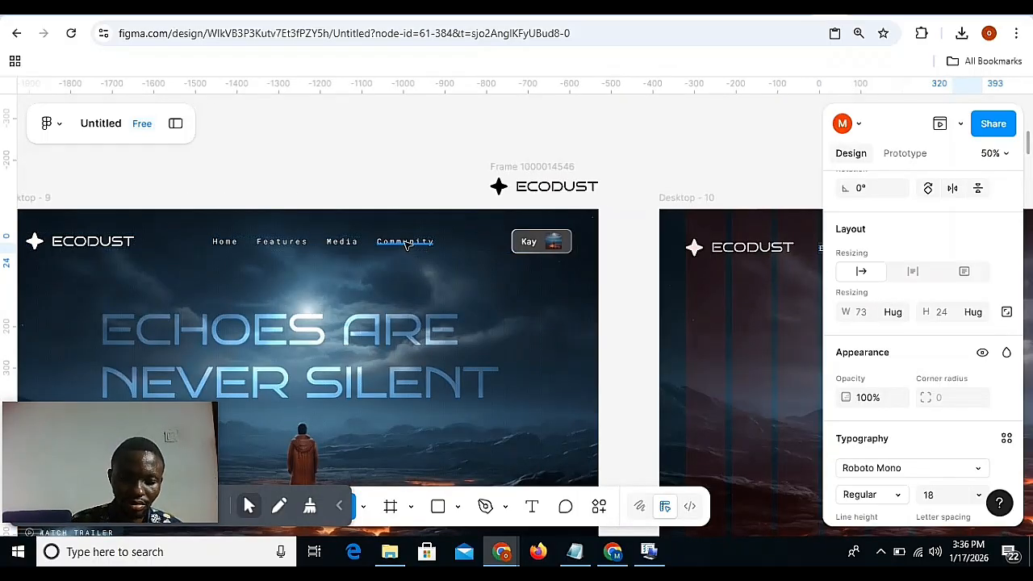
click(406, 243)
scroll(405, 244, right, 8)
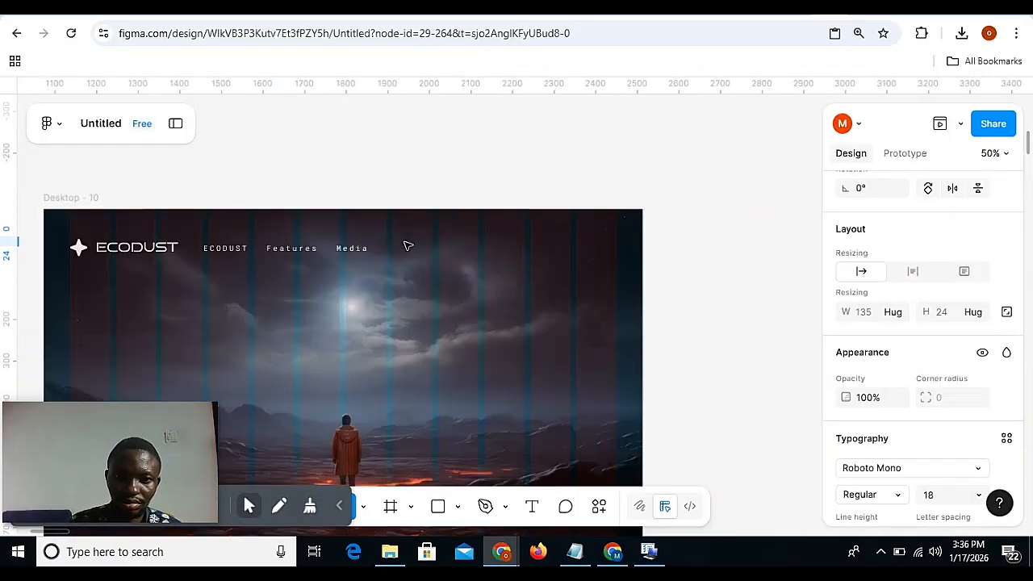
click(345, 249)
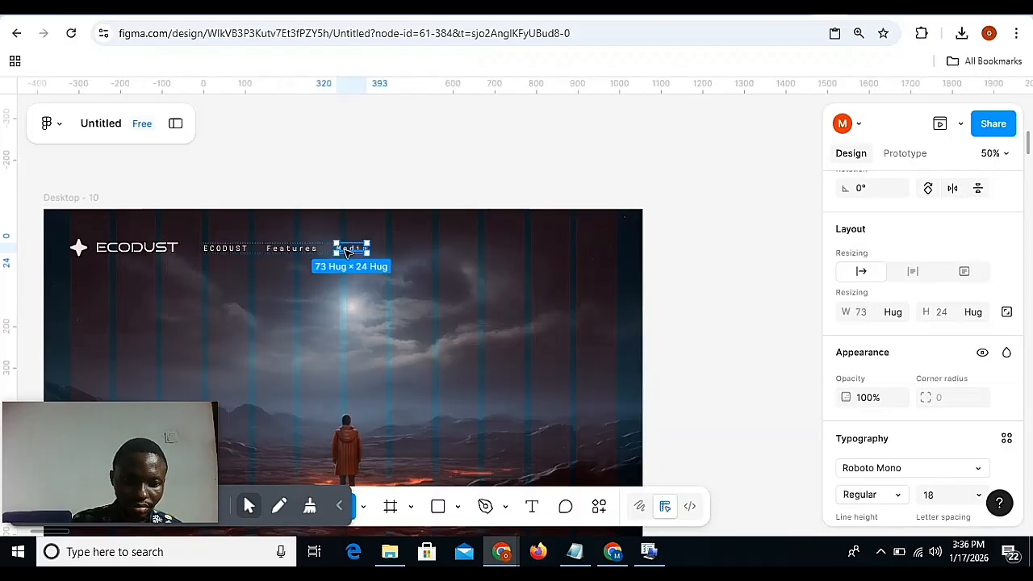
key(ctrl+v)
key(ctrl+shift+r)
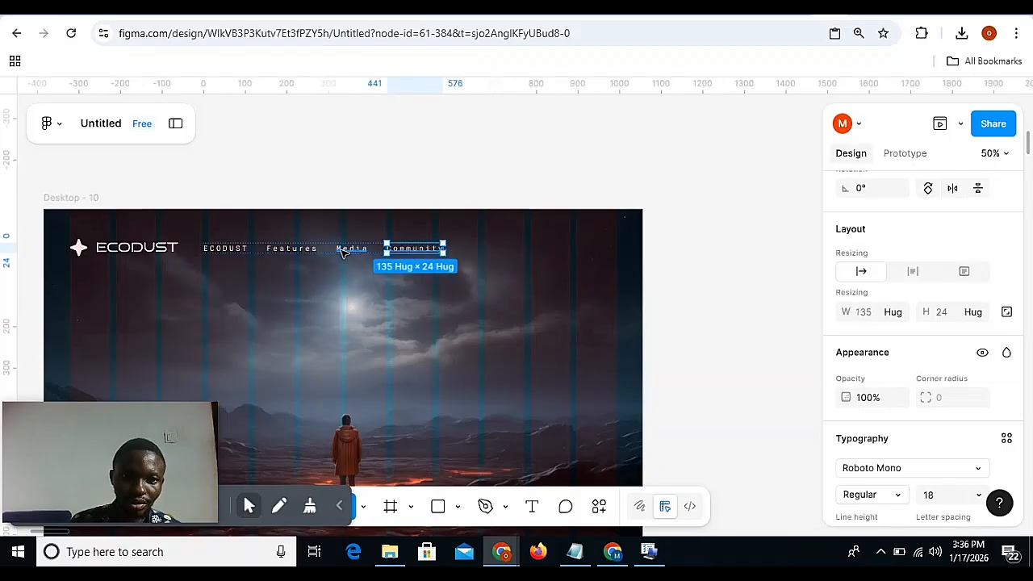
Change the small ECODUST text at the start of the Desktop - 10 link row to Home.
double_click(229, 247)
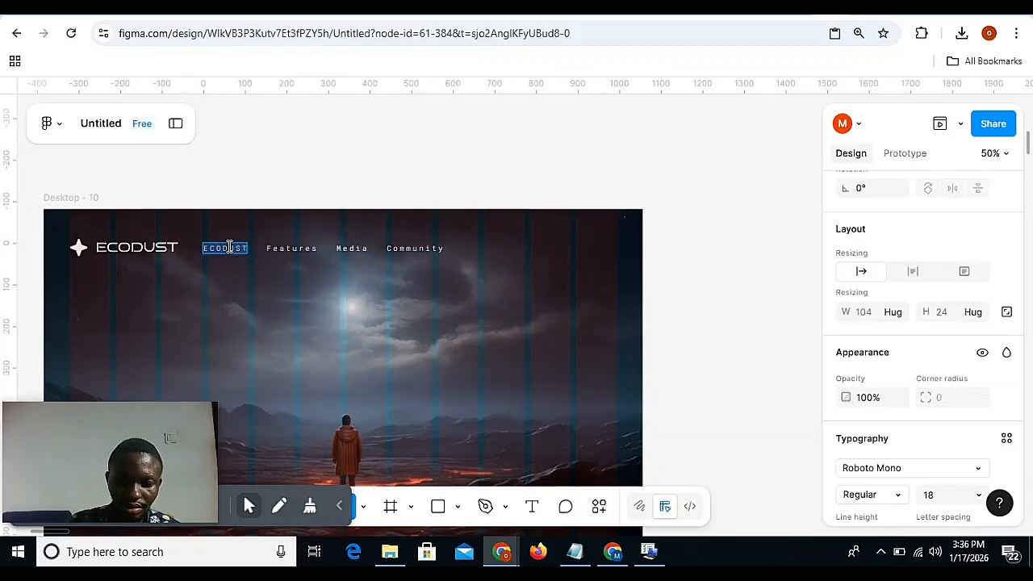
text(Home)
key(Escape)
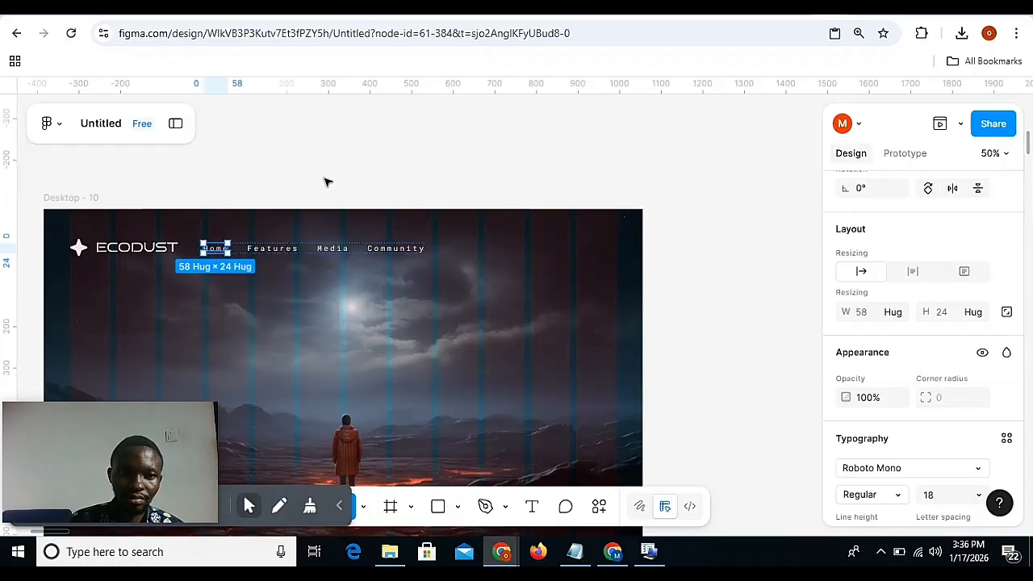
Centre the navigation link row horizontally in Desktop - 10.
click(176, 248)
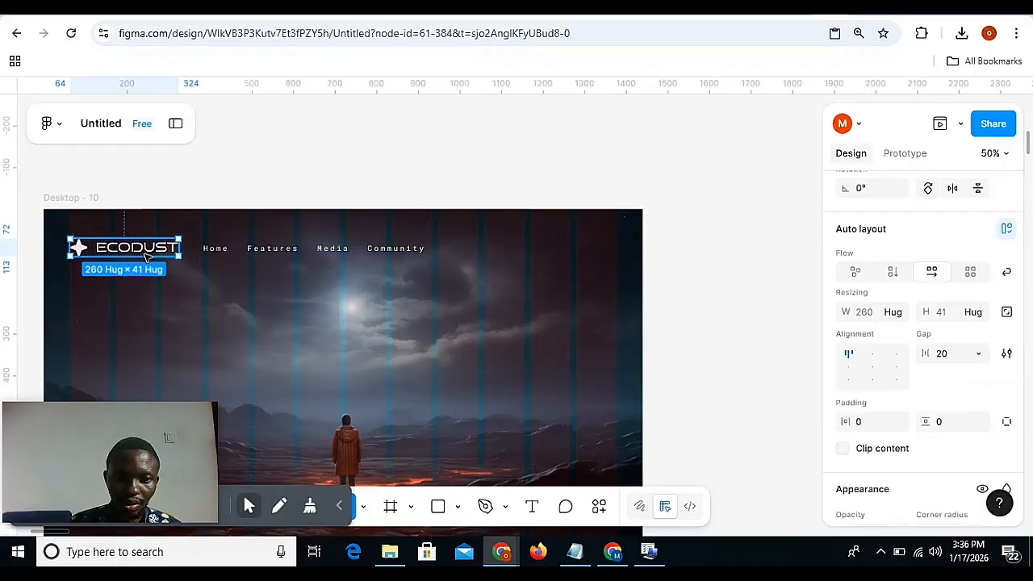
click(264, 246)
scroll(957, 282, up, 3)
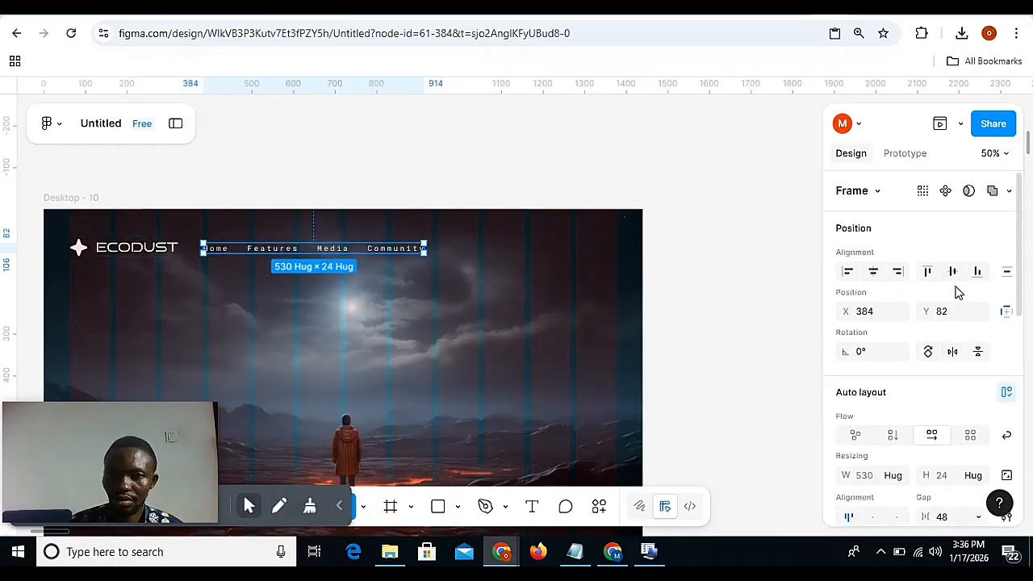
click(872, 272)
Check the profile button in Desktop - 9, then duplicate the Desktop - 10 link row and place the copy at about X 891, Y 82.
scroll(321, 254, left, 5)
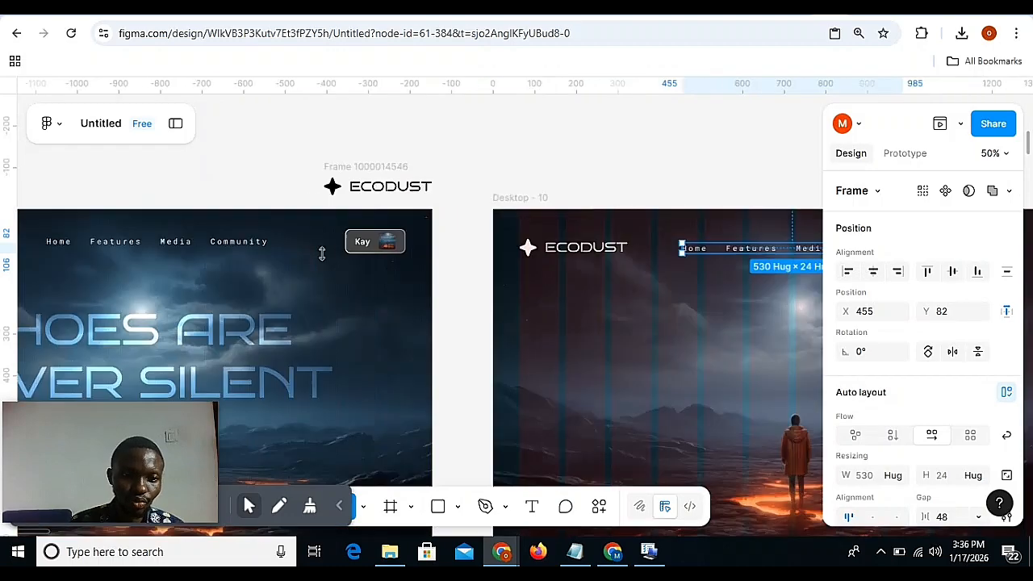
scroll(321, 253, left, 3)
click(523, 241)
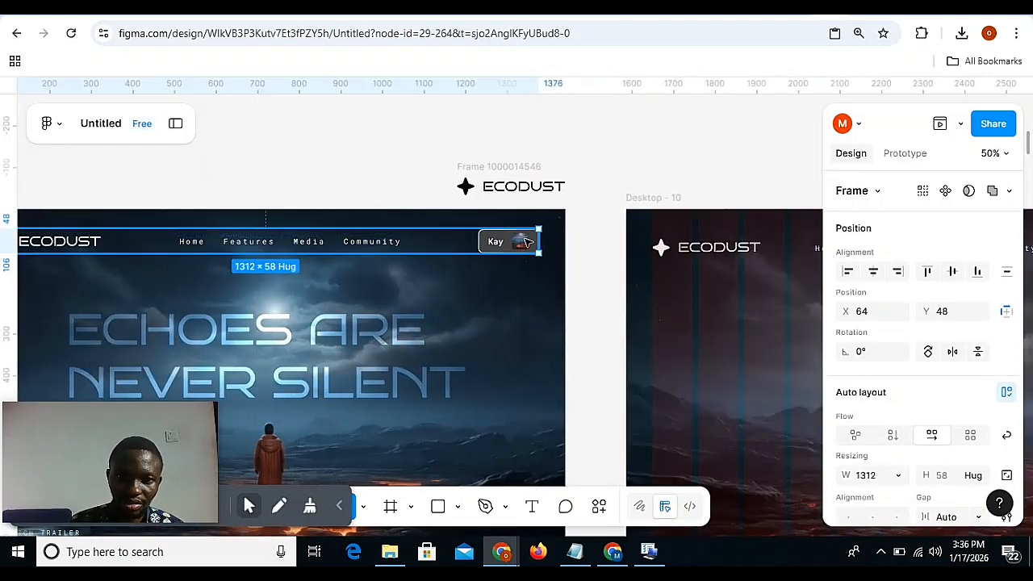
click(524, 241)
scroll(537, 244, right, 5)
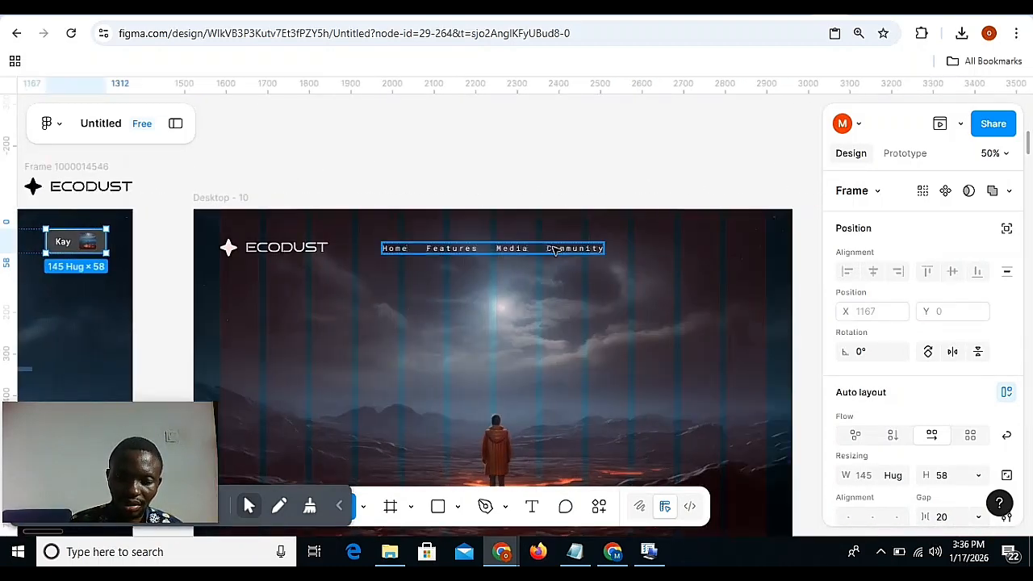
click(553, 250)
drag(554, 250, 737, 232)
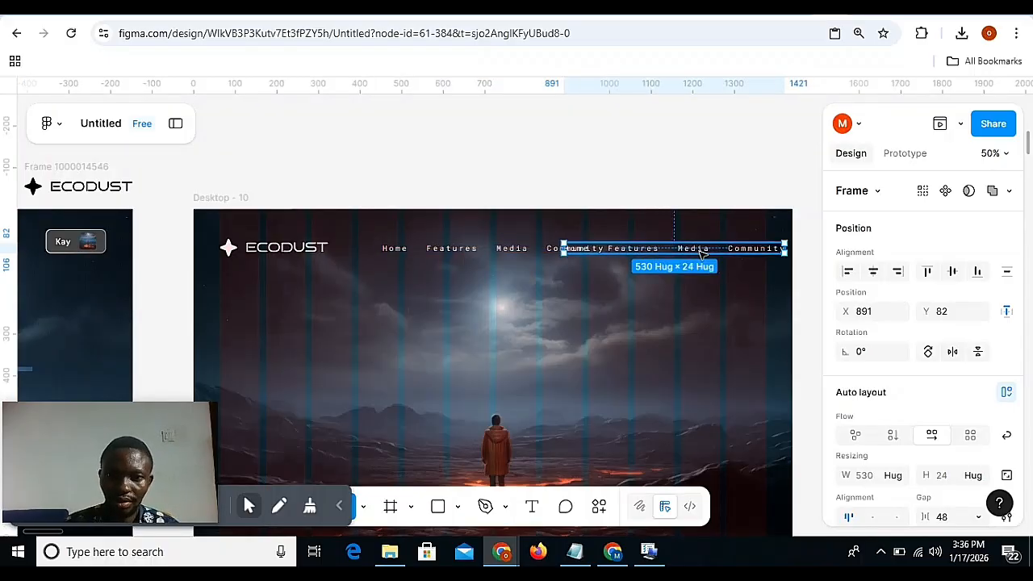
Delete the Features and Home texts from the duplicated link row in Desktop - 10.
double_click(646, 251)
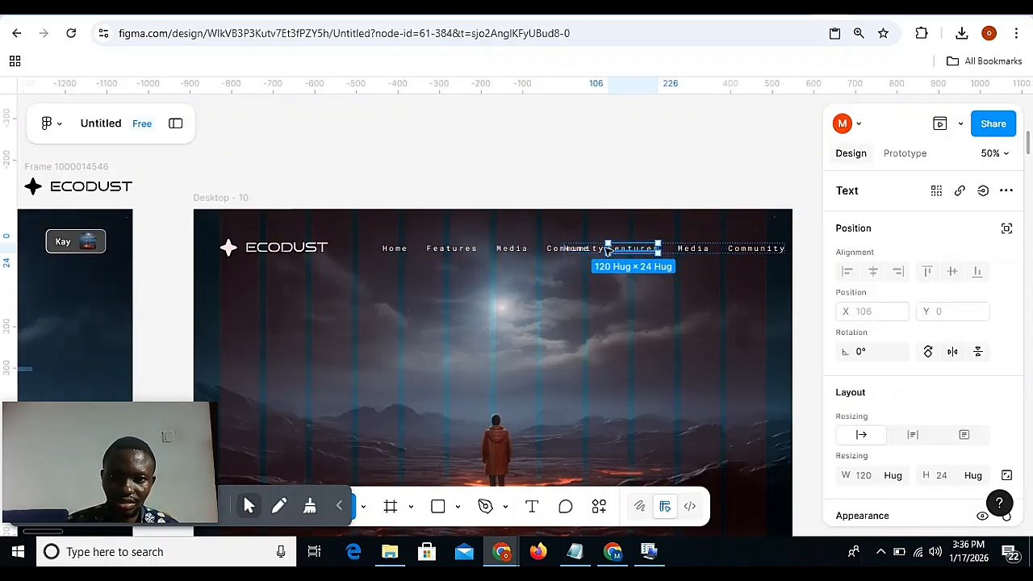
key(Escape)
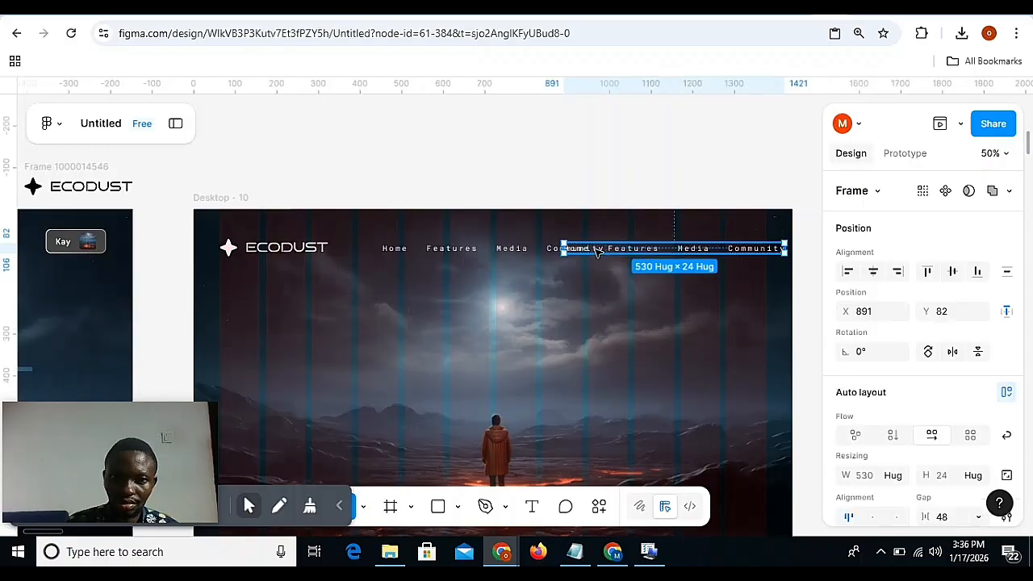
double_click(630, 250)
key(Delete)
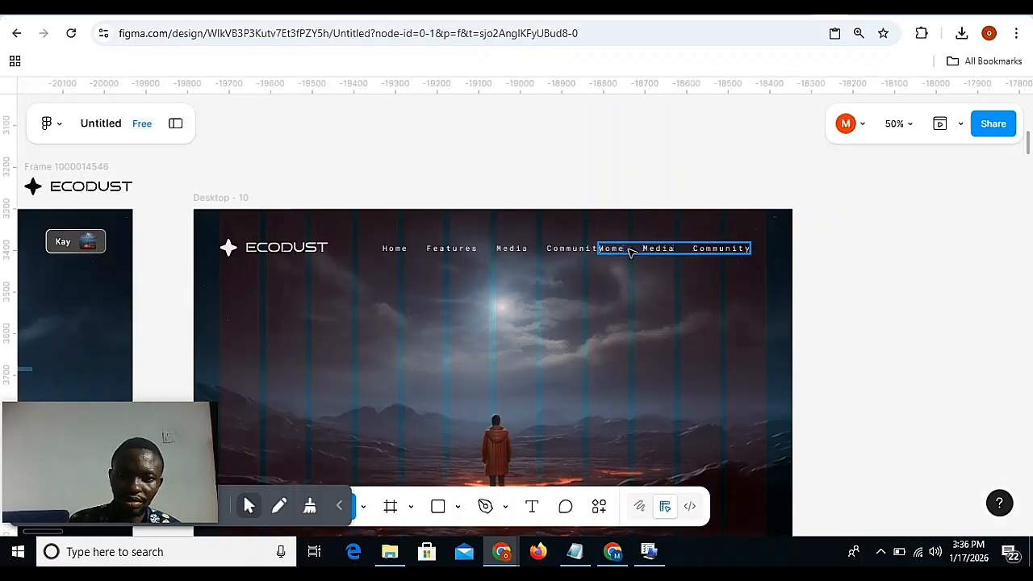
double_click(623, 250)
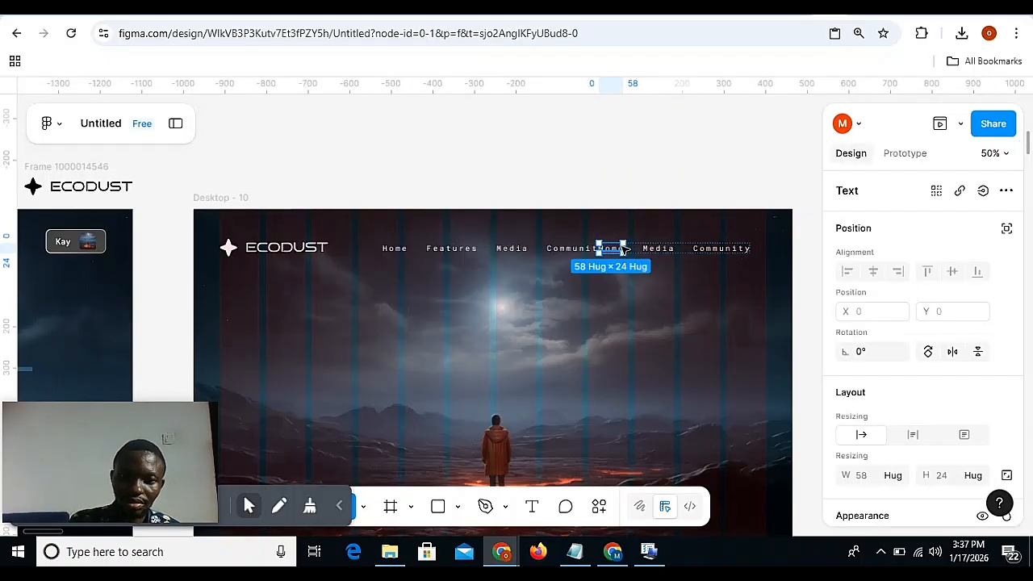
key(Delete)
Nudge the duplicated Media and Community row to X 1078 and wrap it in another auto layout.
click(672, 250)
key(shift+Right)
key(shift+Right)
key(shift+Right)
key(shift+Right)
key(shift+Right)
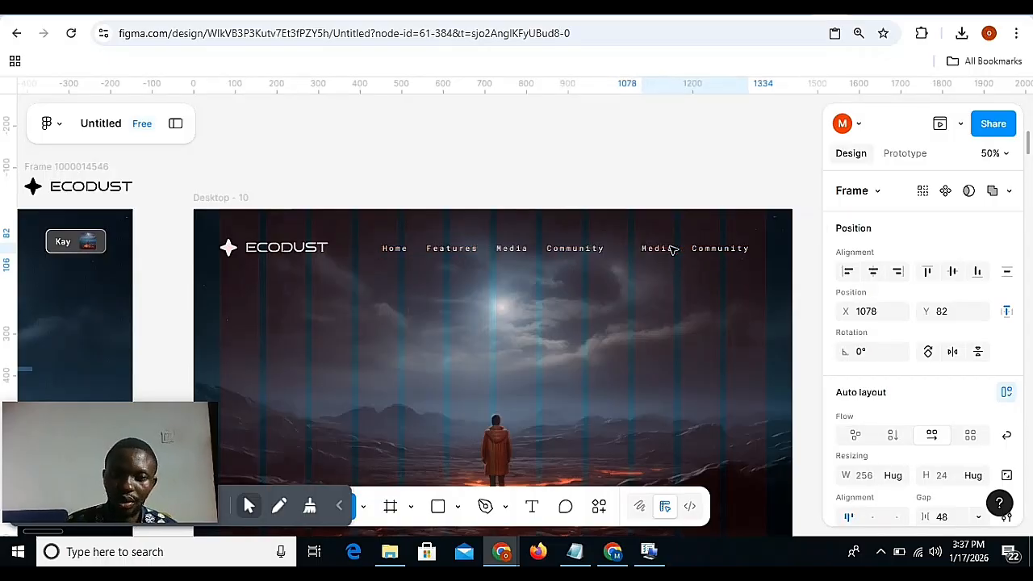
key(shift+a)
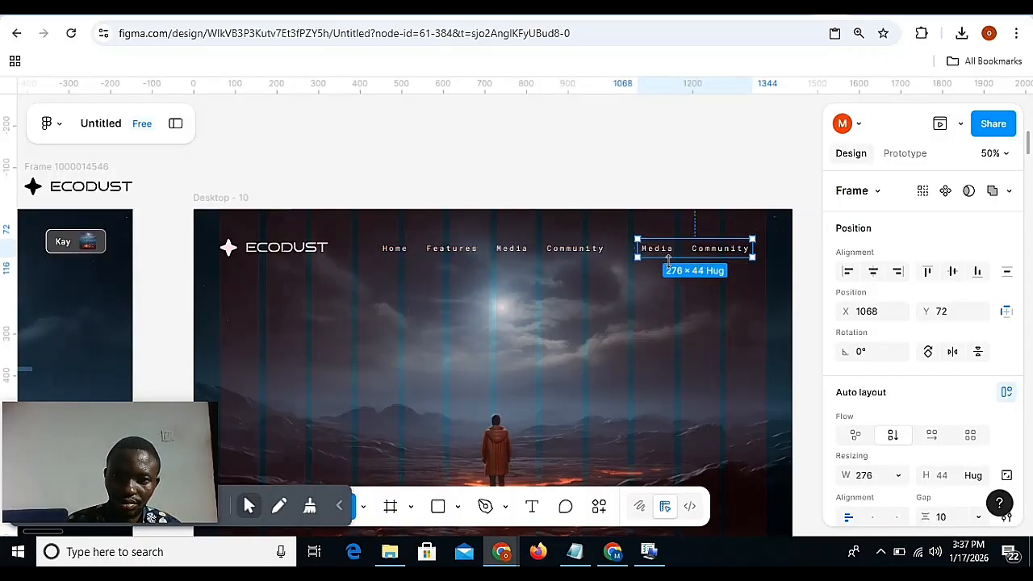
Replace the duplicated Community text with the 40 × 40 thumbnail copied from the profile button in Desktop - 9.
click(729, 252)
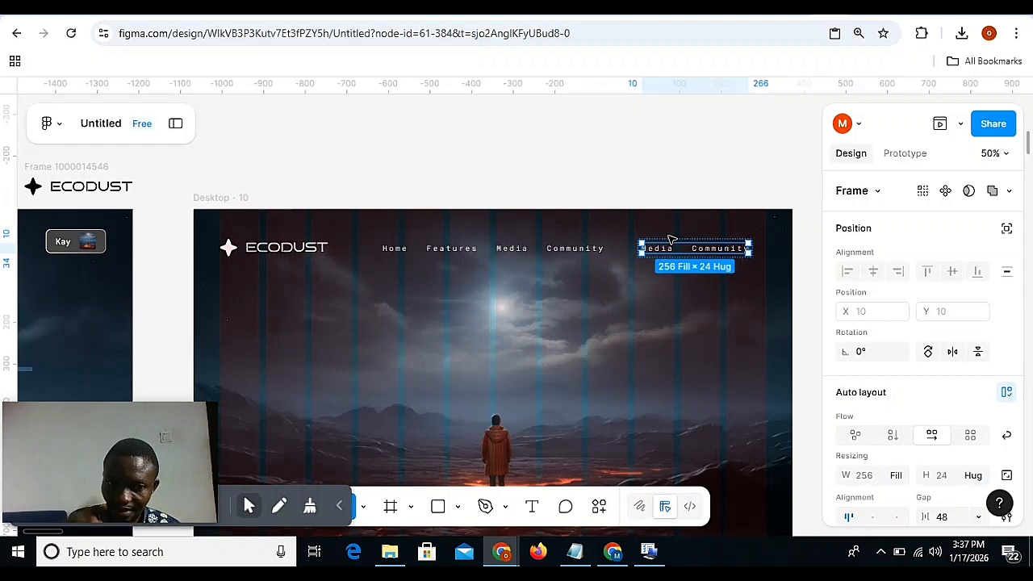
click(96, 245)
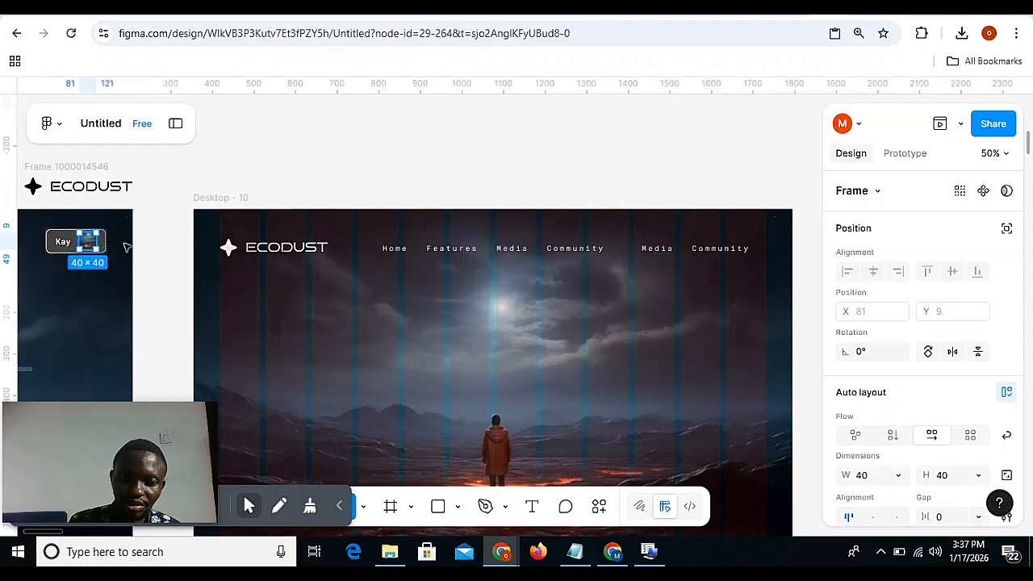
click(718, 250)
key(ctrl+shift+r)
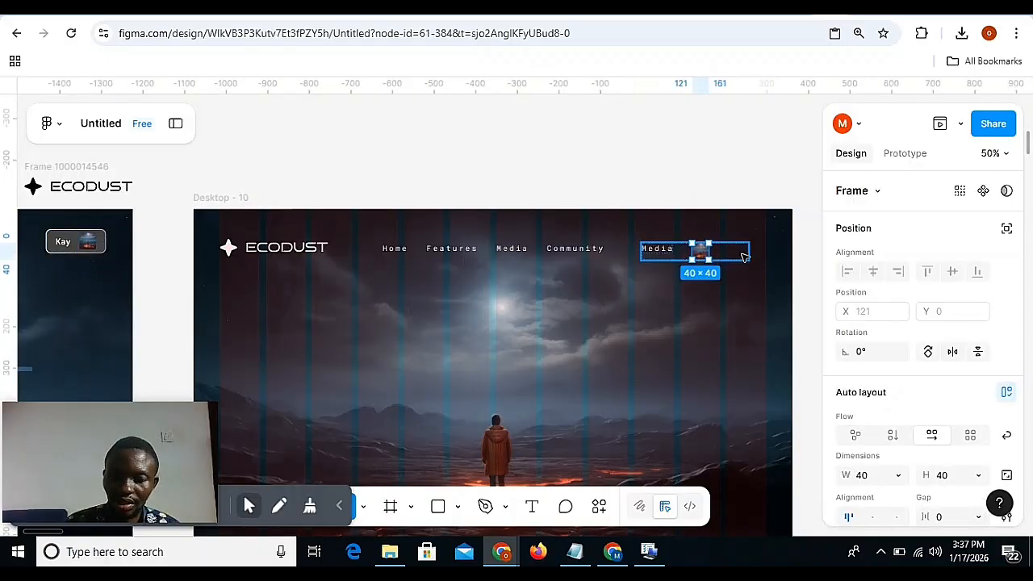
Set the width of both the inner Media-and-thumbnail row and its wrapping auto layout to Hug contents.
click(708, 251)
scroll(871, 420, down, 1)
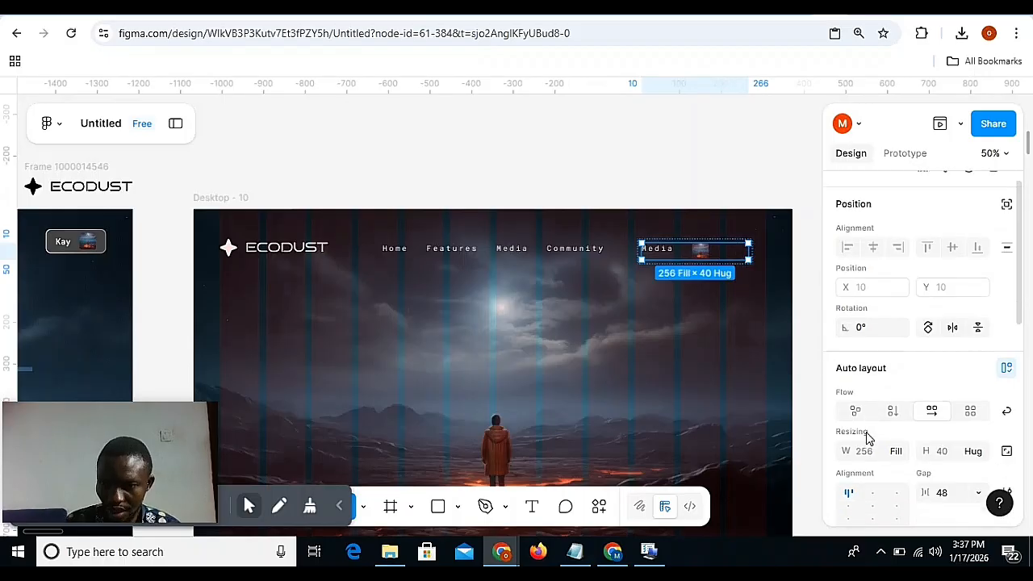
click(898, 421)
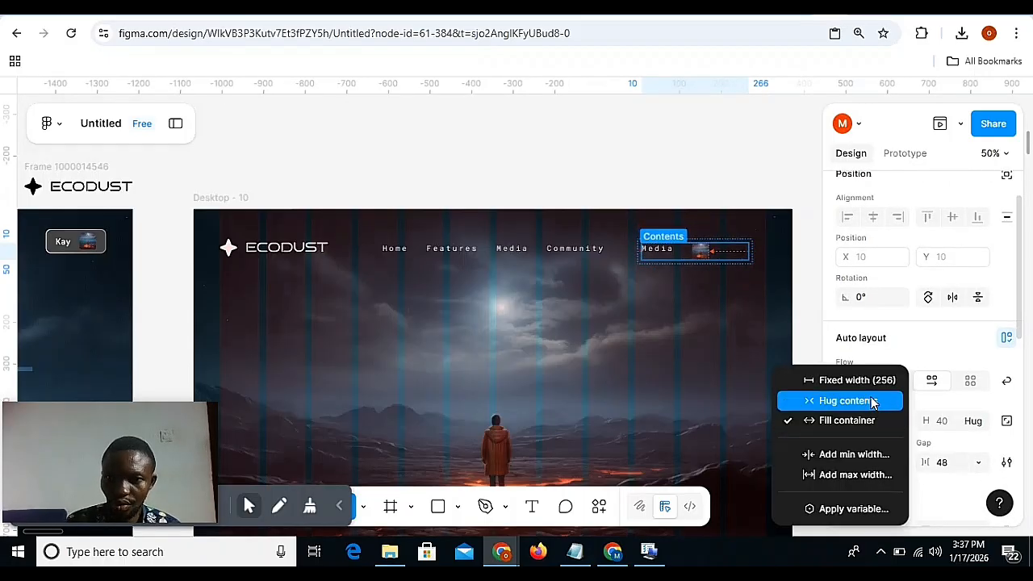
click(876, 401)
click(745, 254)
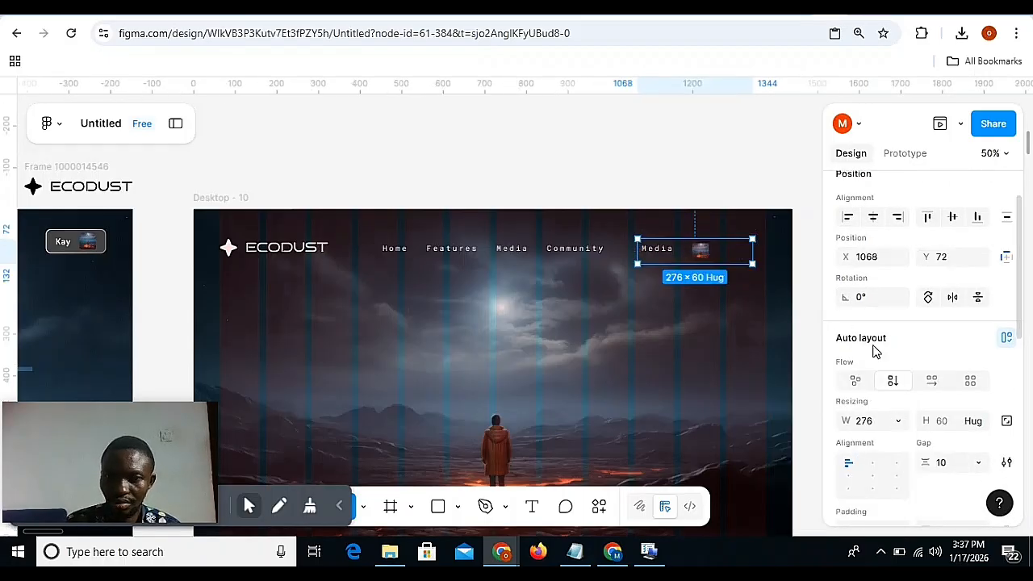
click(896, 422)
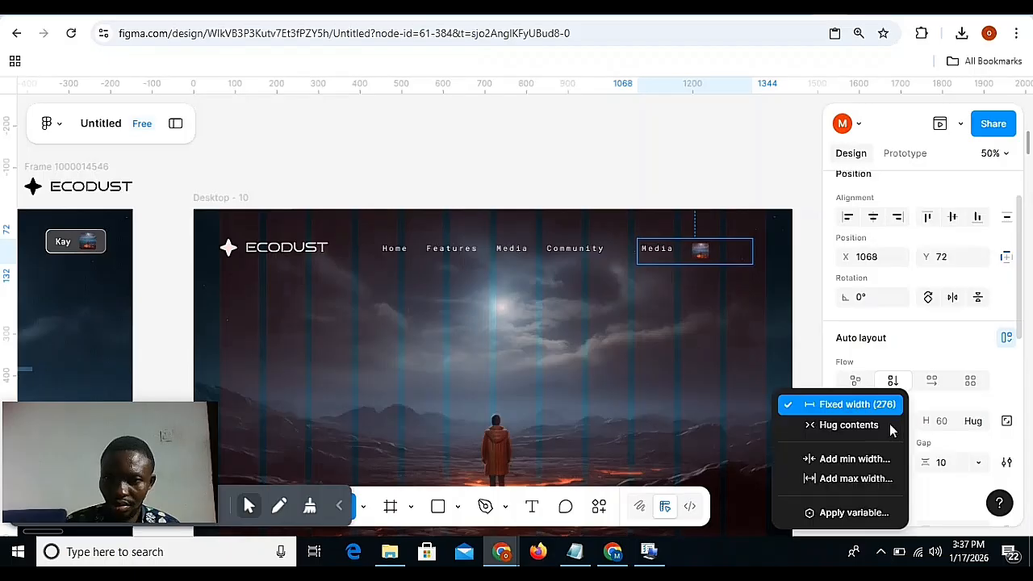
click(872, 425)
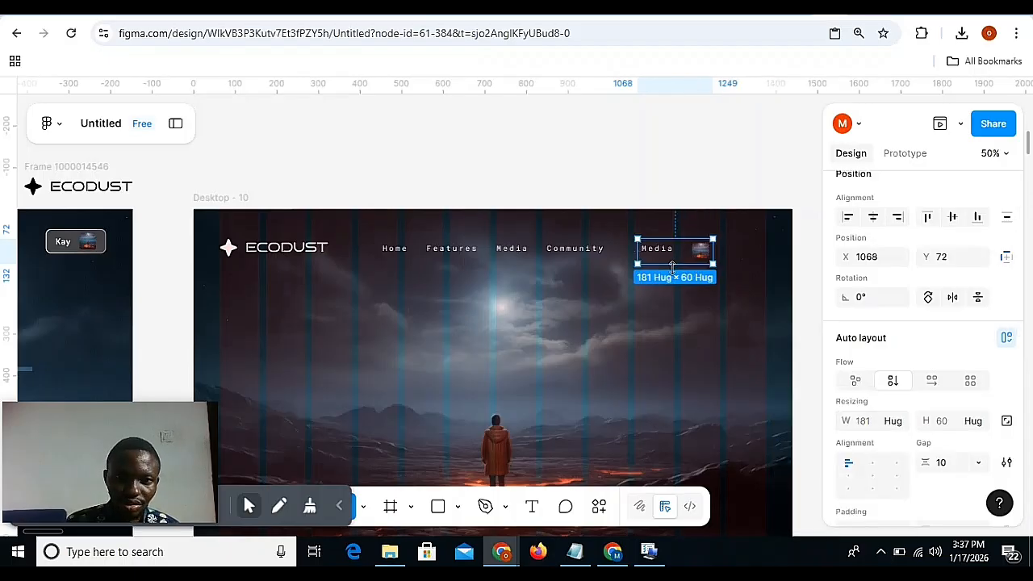
Set the alignment of the wrapping auto layout and its inner Media-and-thumbnail row to left, vertically centred.
click(852, 476)
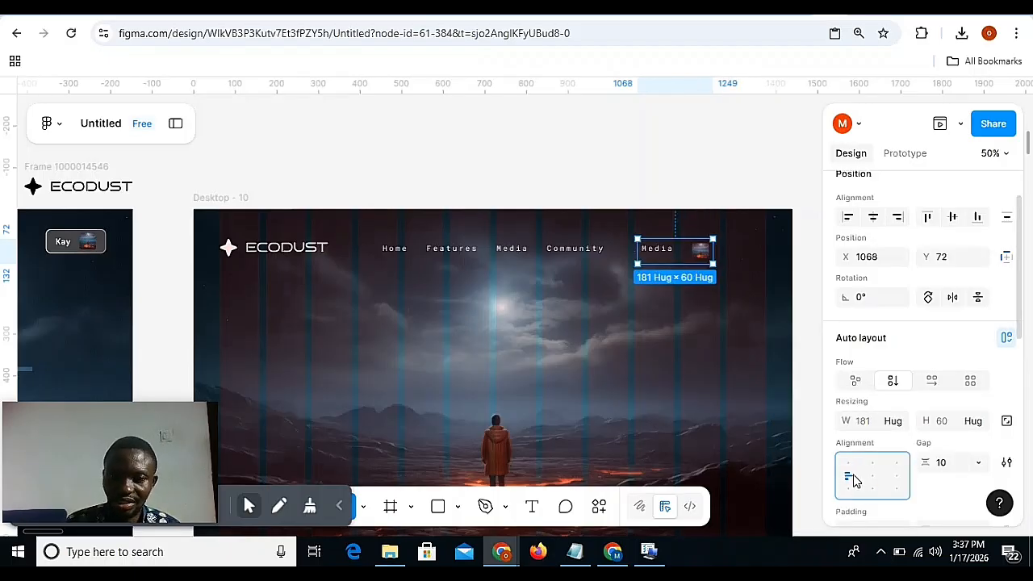
double_click(681, 256)
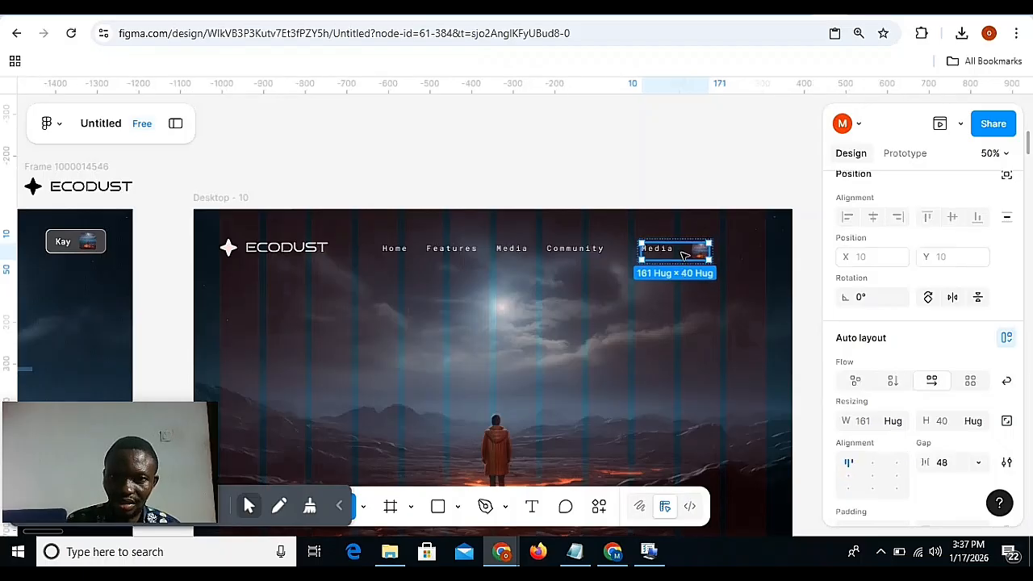
click(847, 476)
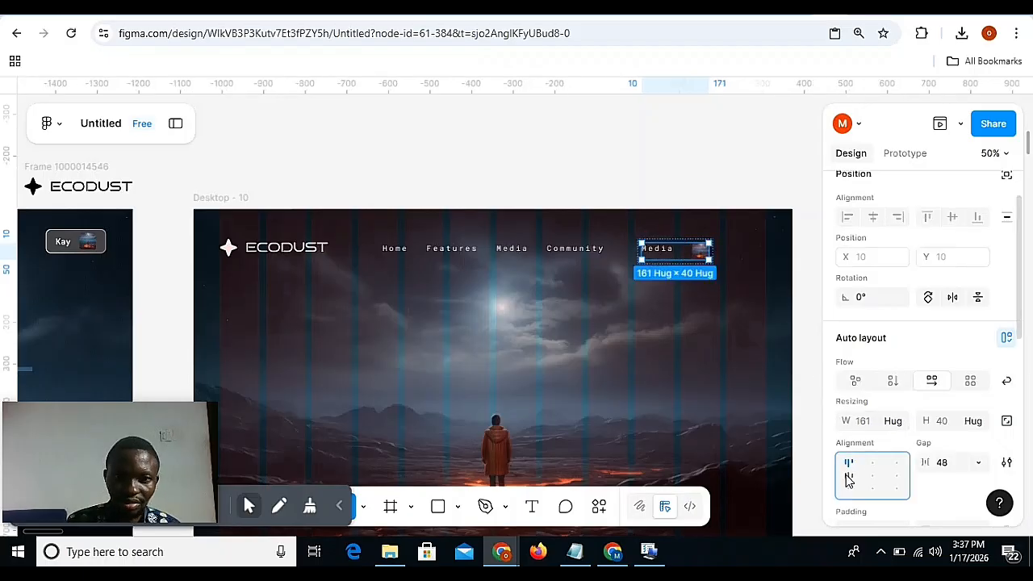
Apply the text properties of the Desktop - 9 profile button label to the Media text beside the thumbnail and replace it with the profile name in capitals.
double_click(668, 252)
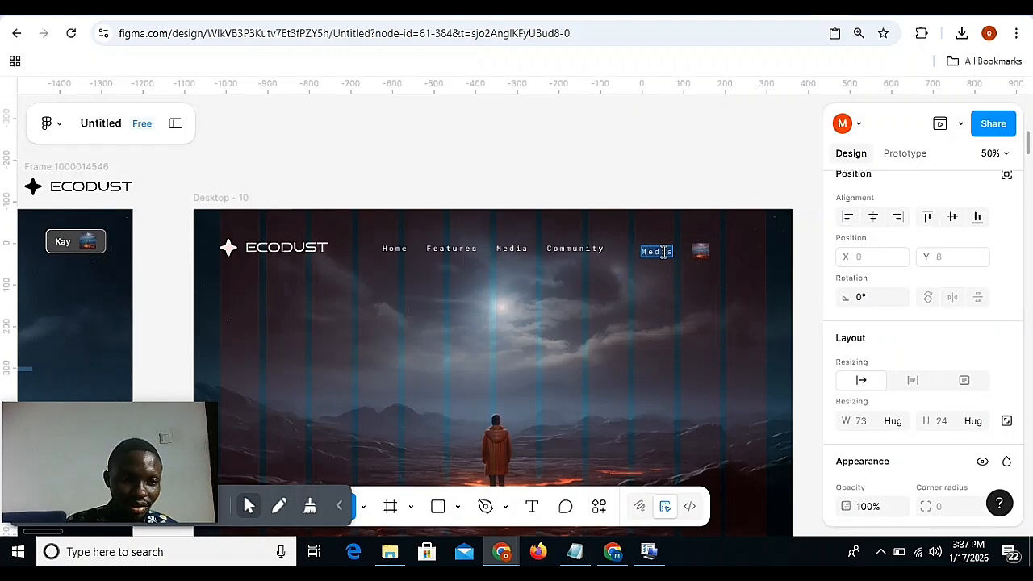
key(Escape)
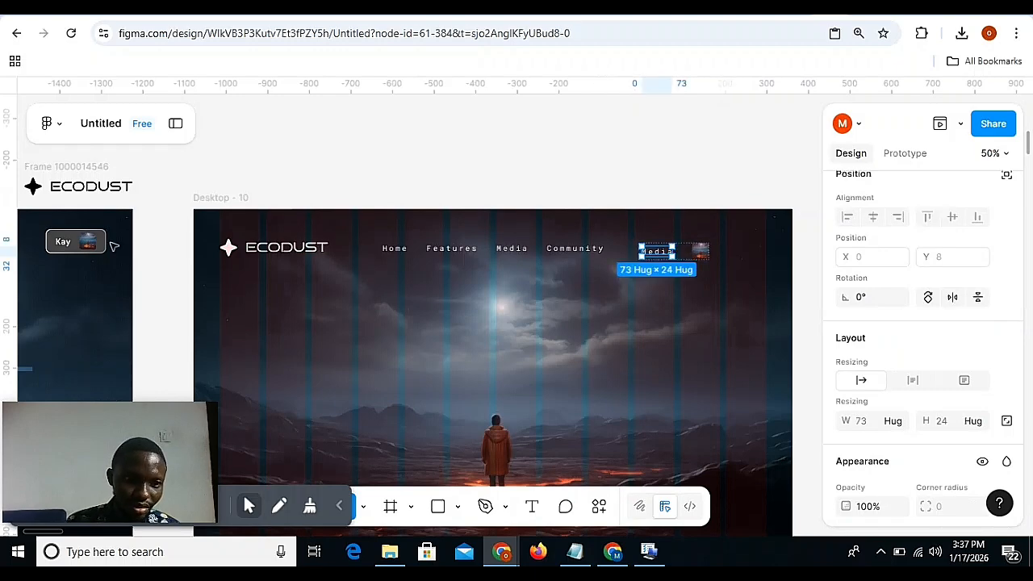
click(65, 244)
key(ctrl+alt+c)
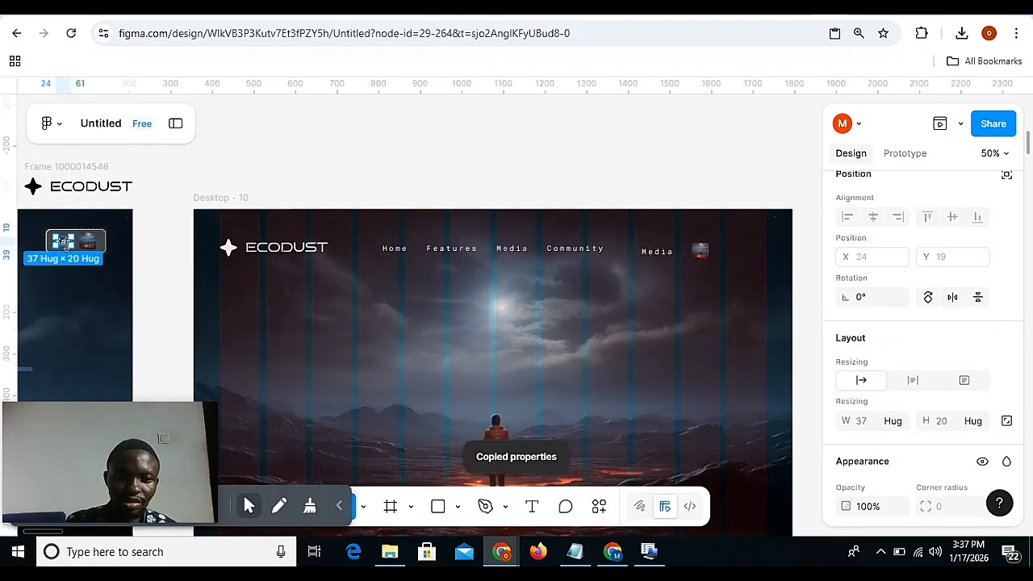
click(657, 252)
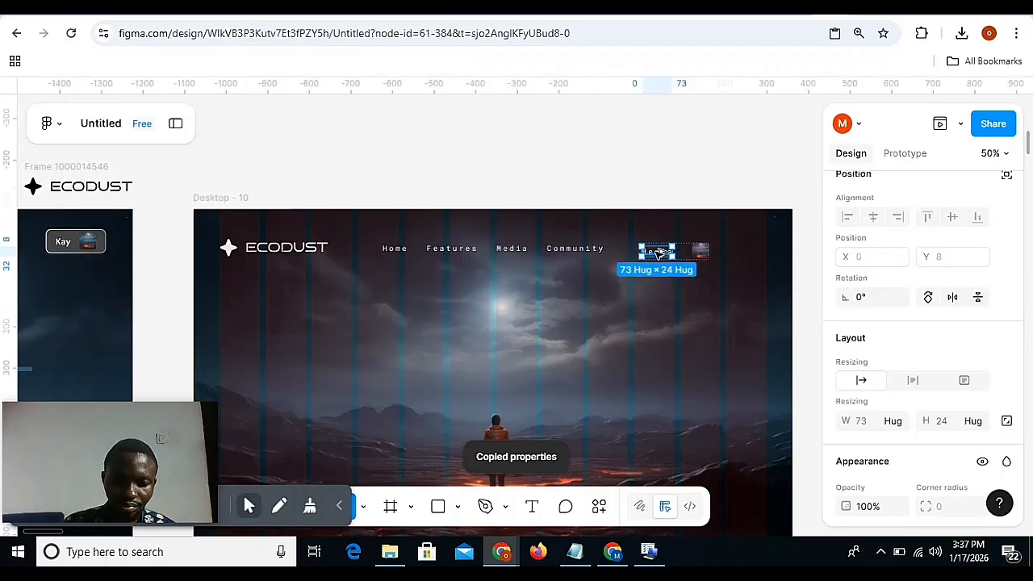
key(ctrl+alt+v)
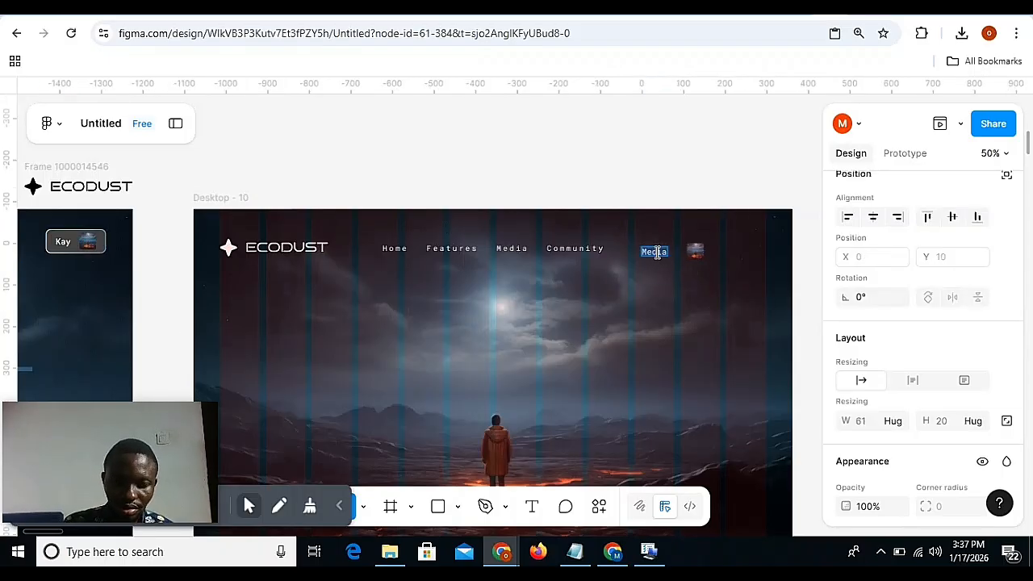
text(KAY)
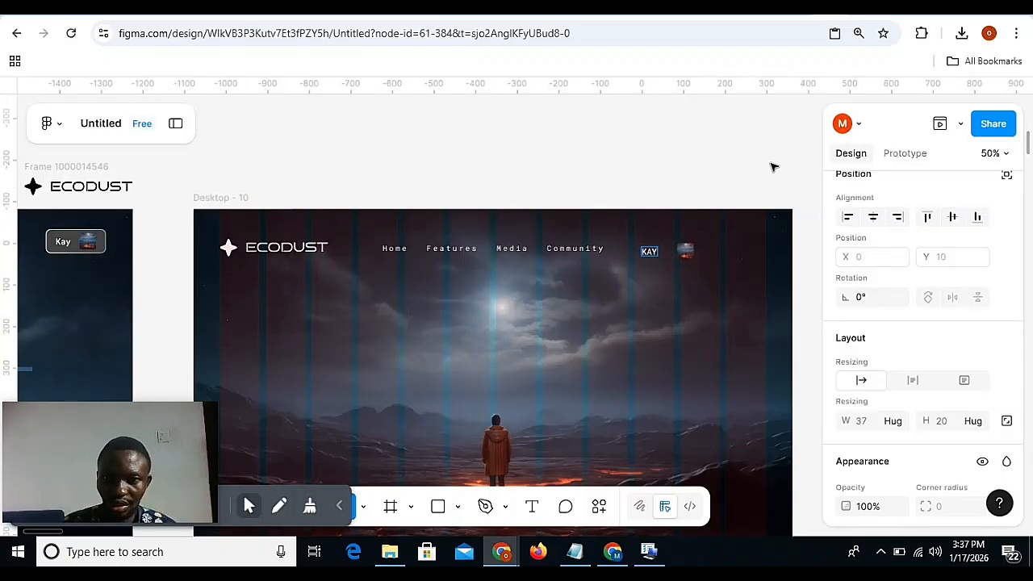
Retype the profile name label beside the thumbnail on Desktop - 10 so that only its first letter is capitalised.
key(Escape)
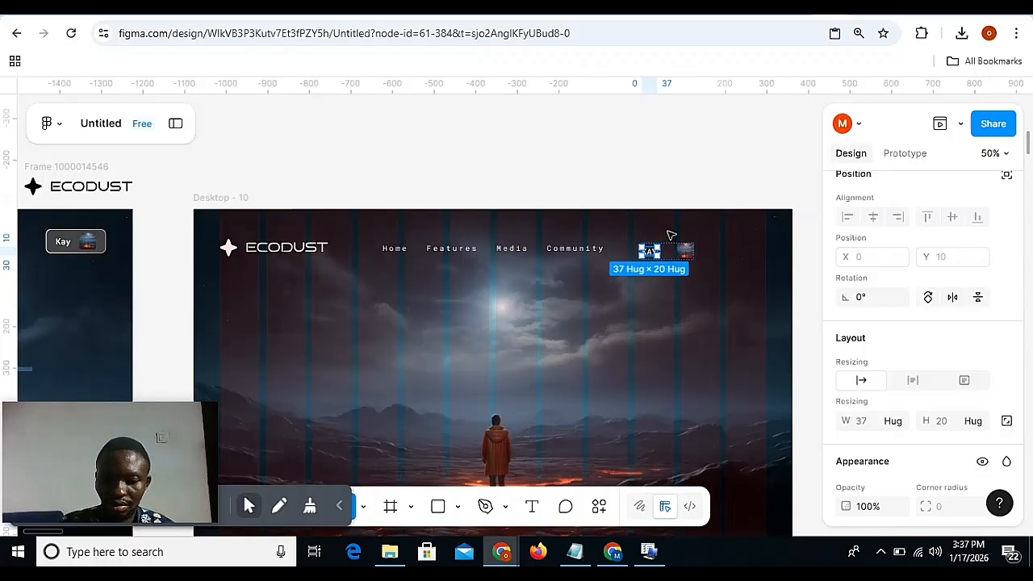
key(shift+0)
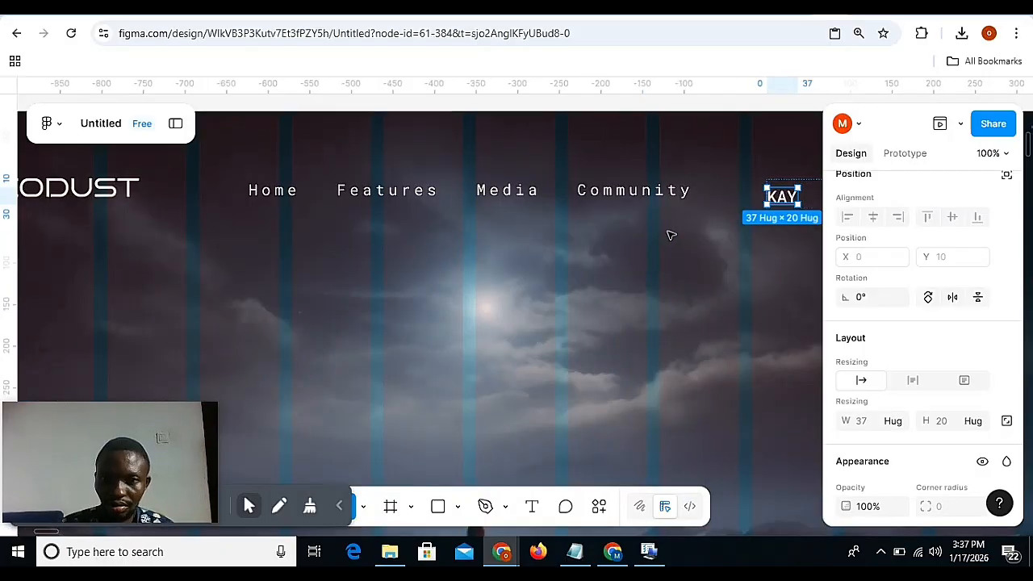
double_click(796, 199)
key(BackSpace)
key(BackSpace)
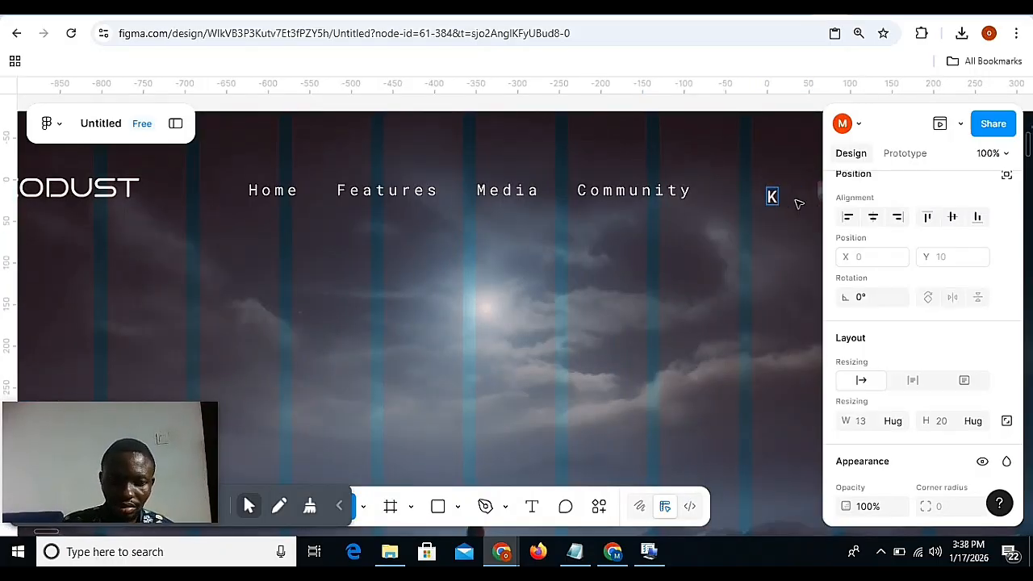
text(ay)
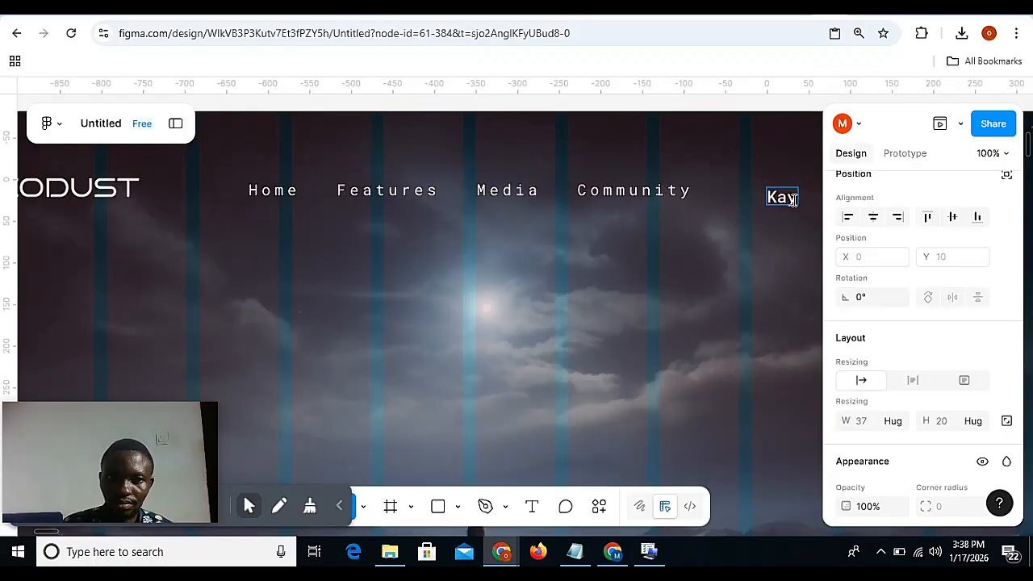
key(Escape)
key(minus)
key(minus)
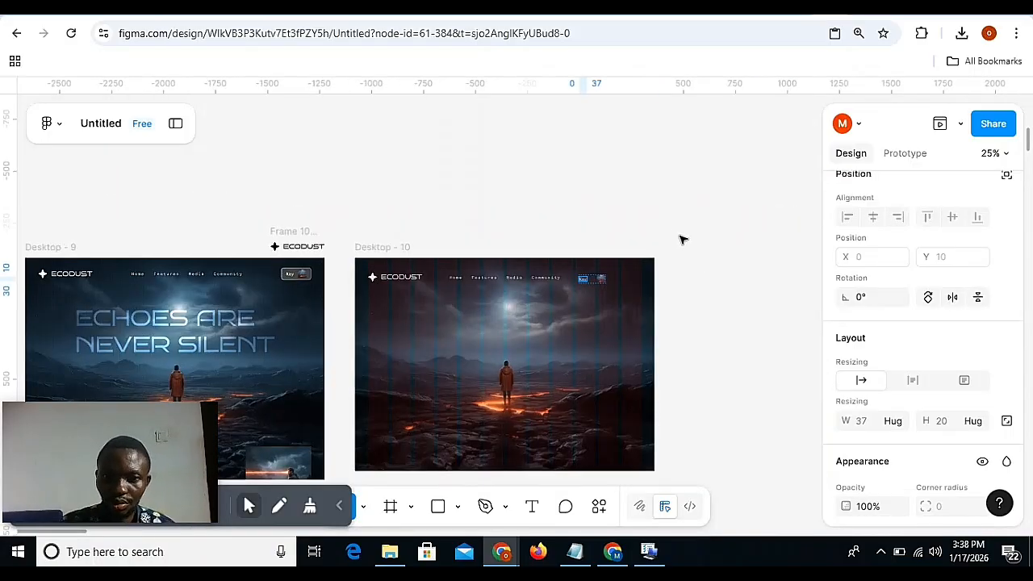
key(plus)
click(742, 149)
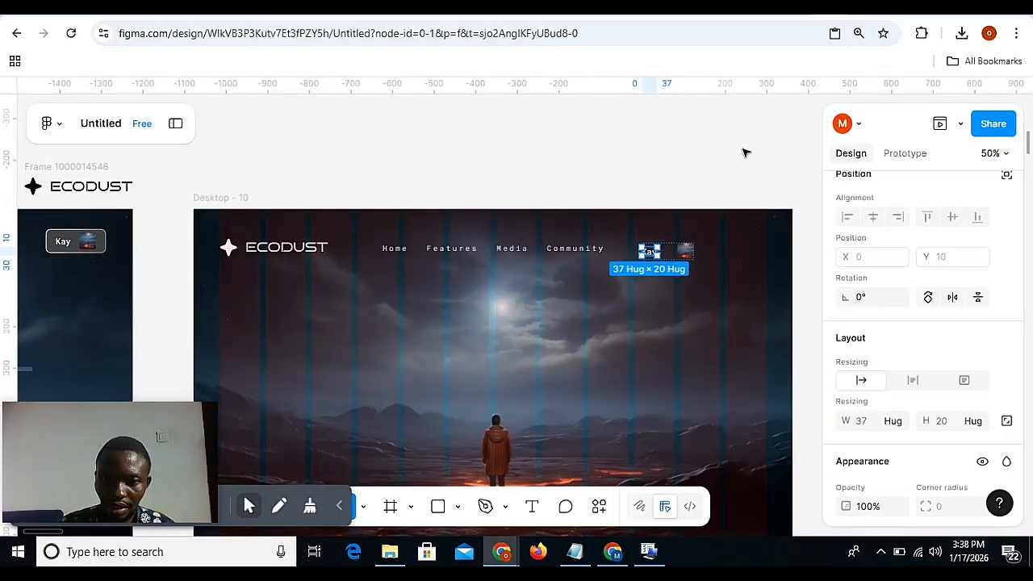
Set the profile button frame's padding on Desktop - 10 to 24 horizontally and 12 vertically.
click(674, 247)
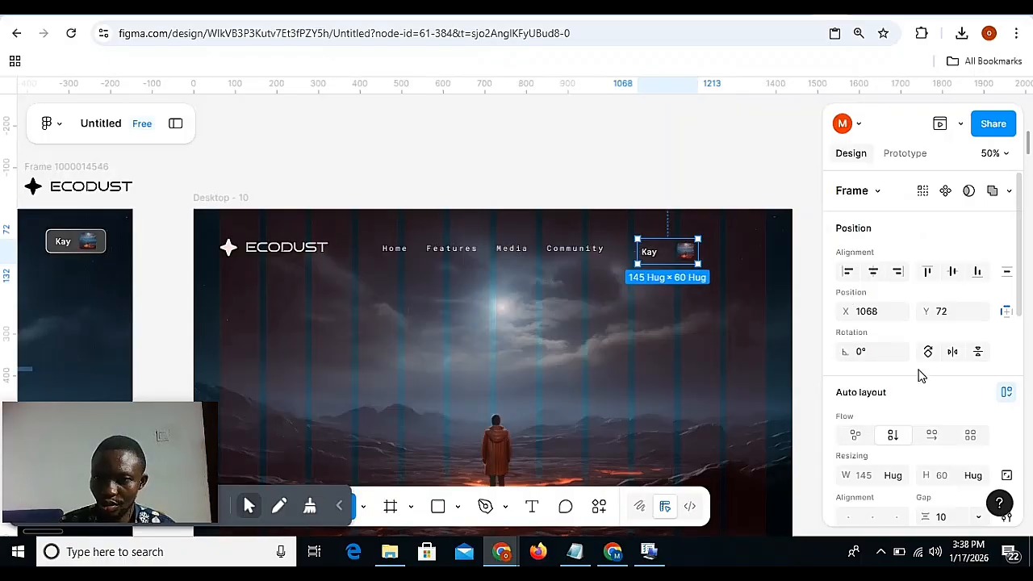
scroll(917, 368, down, 5)
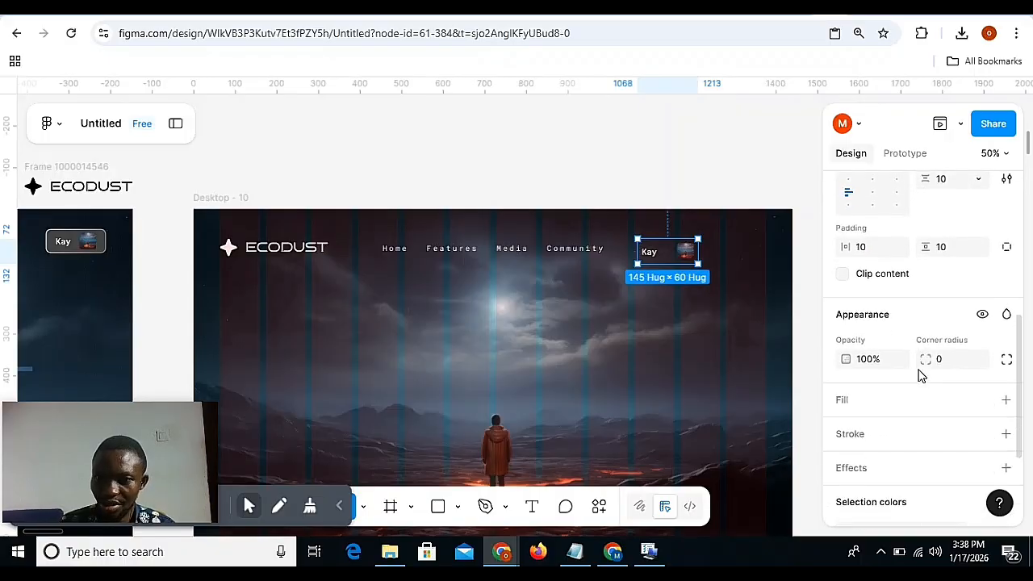
click(872, 250)
text(24)
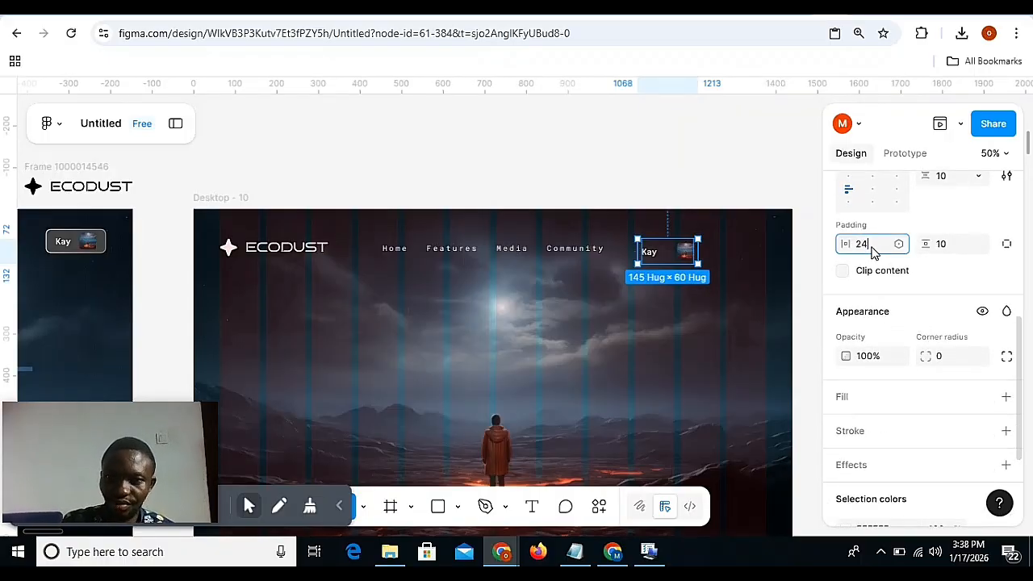
click(950, 244)
text(12)
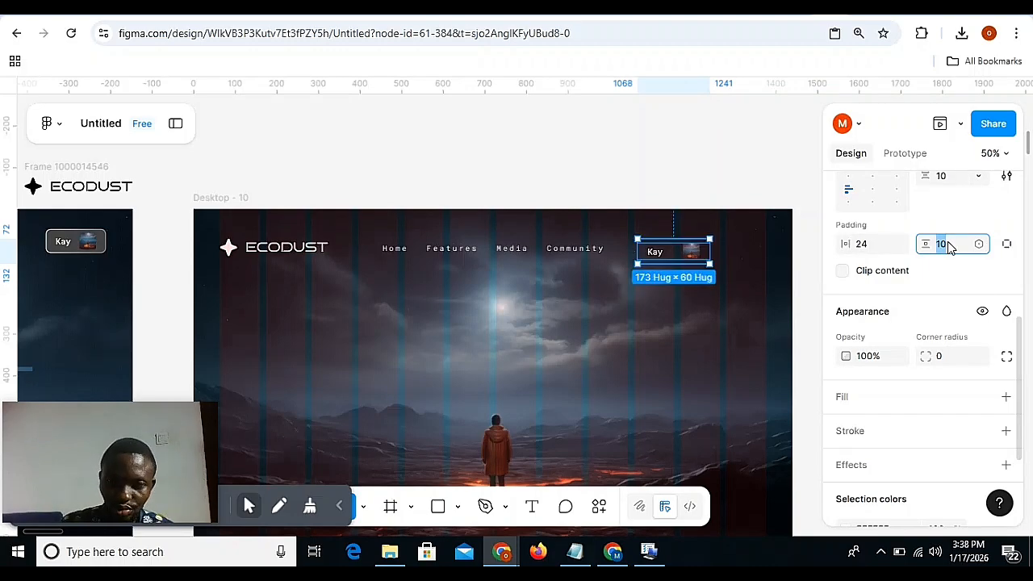
key(Return)
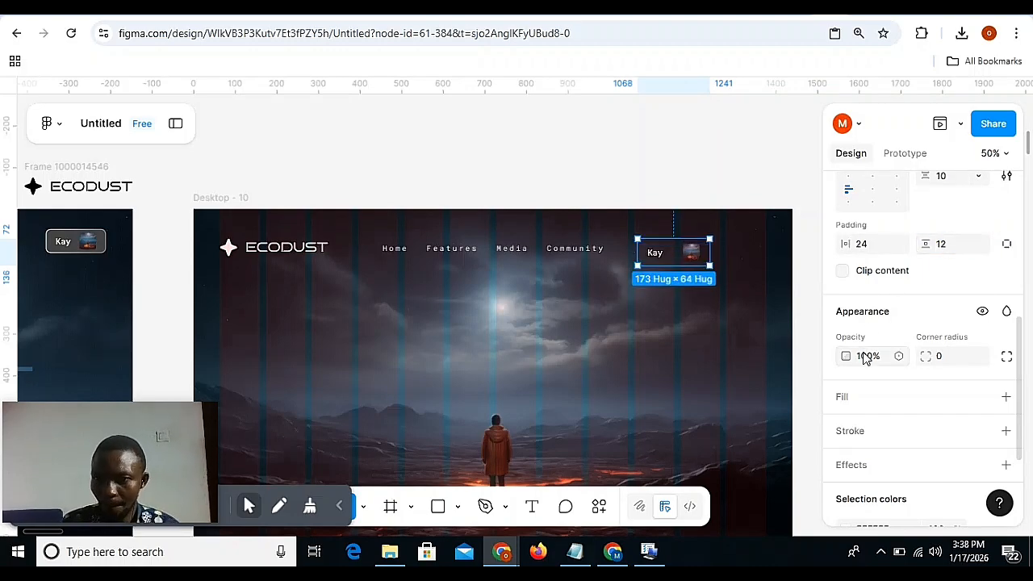
Add a solid dark grey 5A5A5A fill at 100% opacity to the profile button frame.
scroll(855, 358, down, 1)
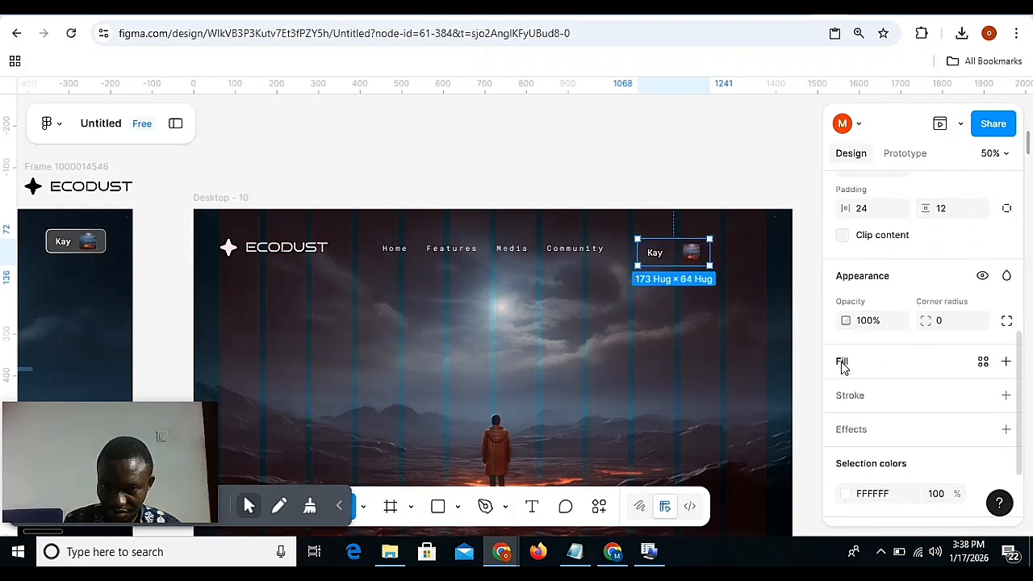
click(842, 364)
drag(759, 173, 380, 115)
drag(267, 190, 242, 296)
drag(239, 299, 237, 300)
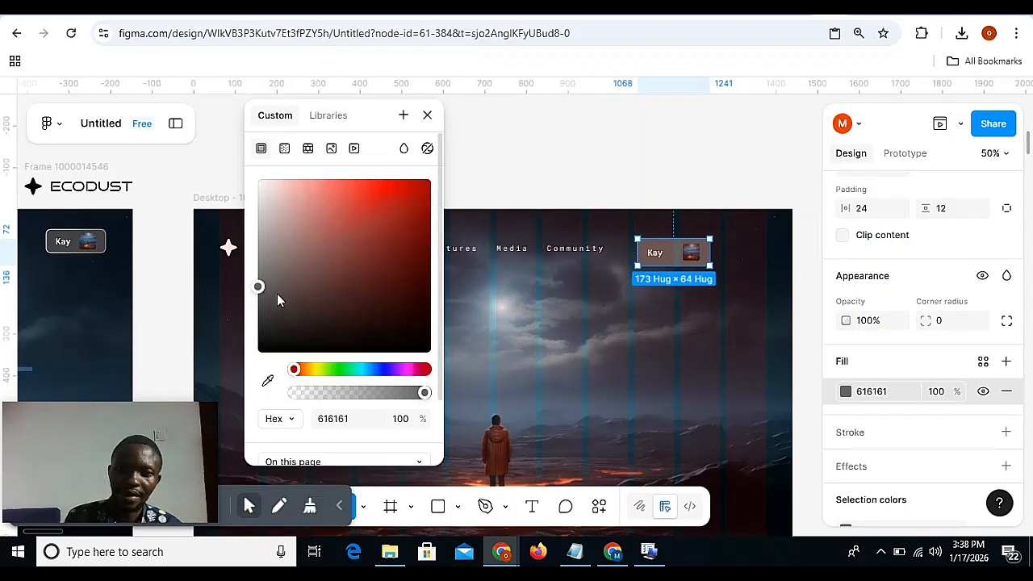
mouse_move(262, 292)
mouse_down()
mouse_move(260, 278)
mouse_move(253, 301)
mouse_up()
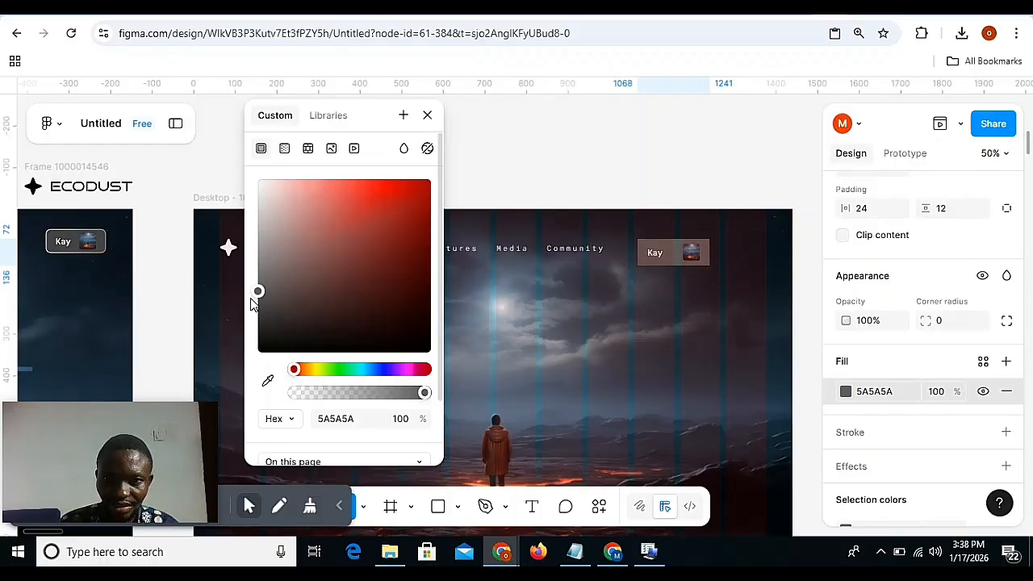
Add a white FFFFFF inside stroke with a weight of 2 to the profile button frame.
click(860, 436)
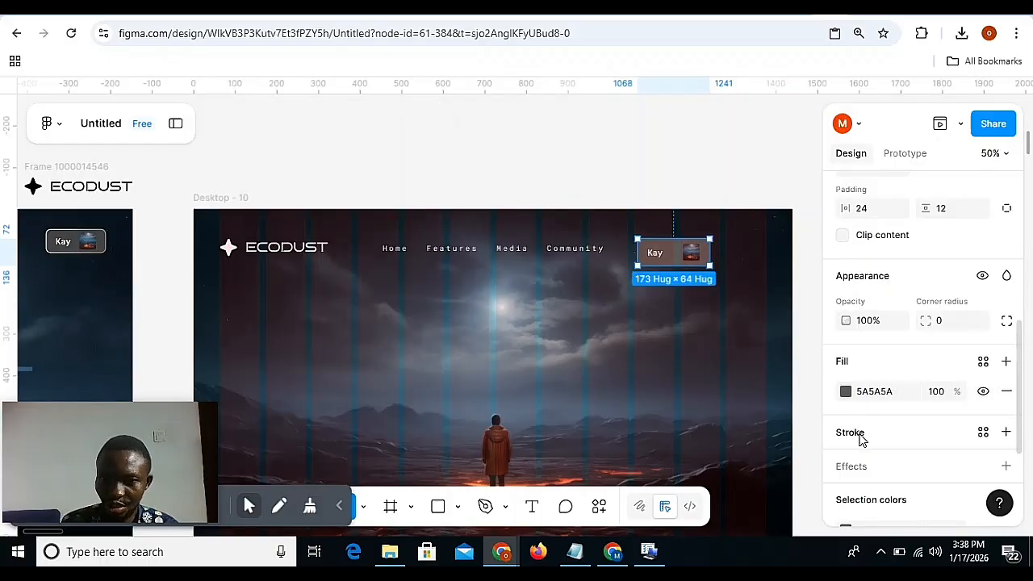
click(860, 437)
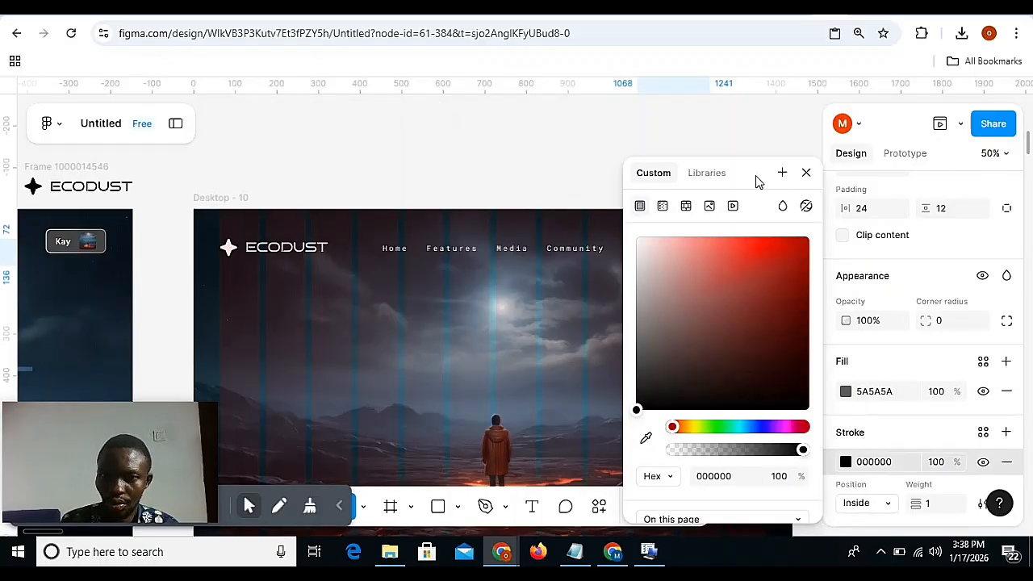
drag(753, 180, 322, 139)
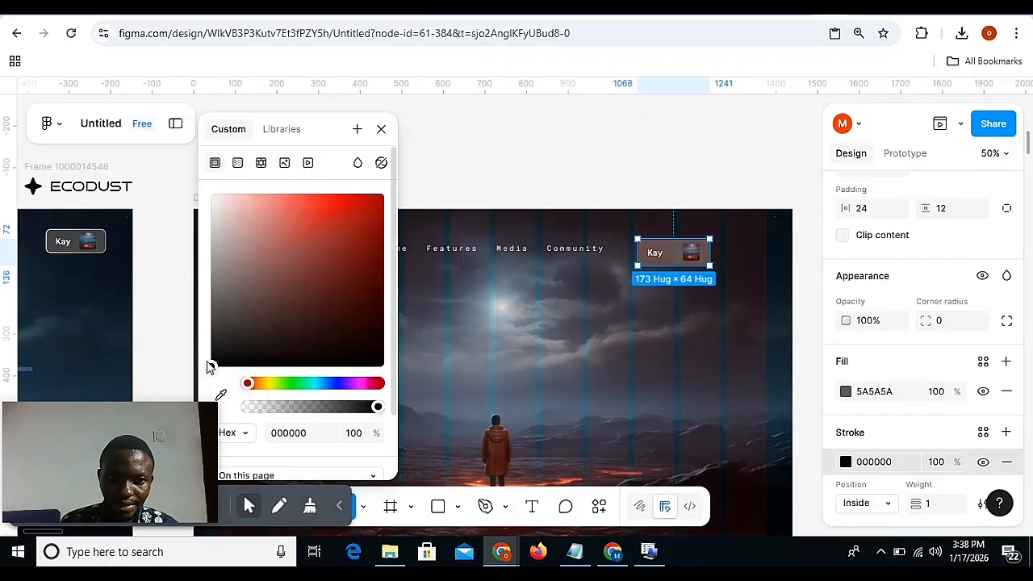
mouse_move(207, 363)
mouse_down()
mouse_move(207, 191)
mouse_move(179, 335)
mouse_move(193, 188)
mouse_move(179, 161)
mouse_up()
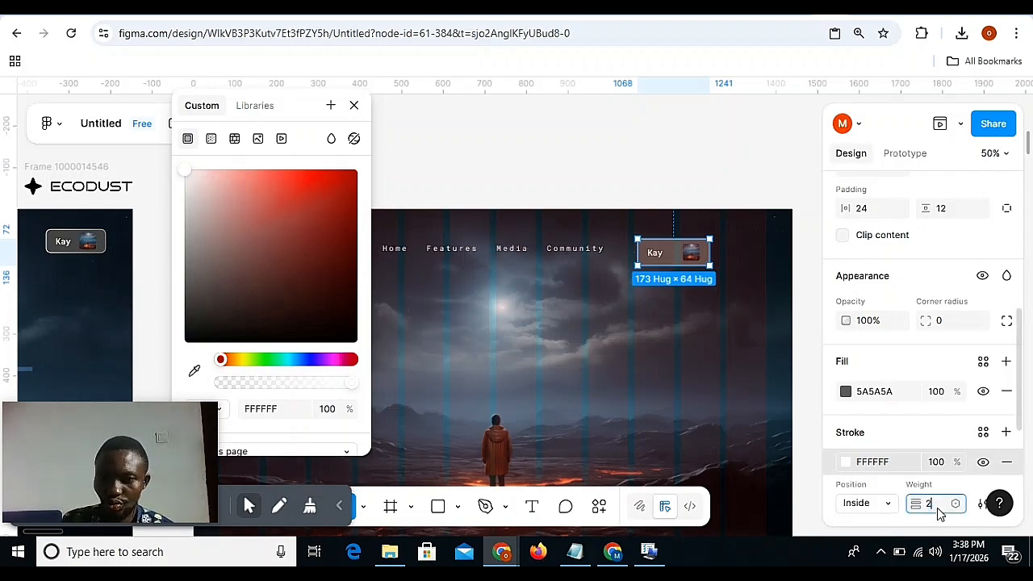
text(2)
key(Return)
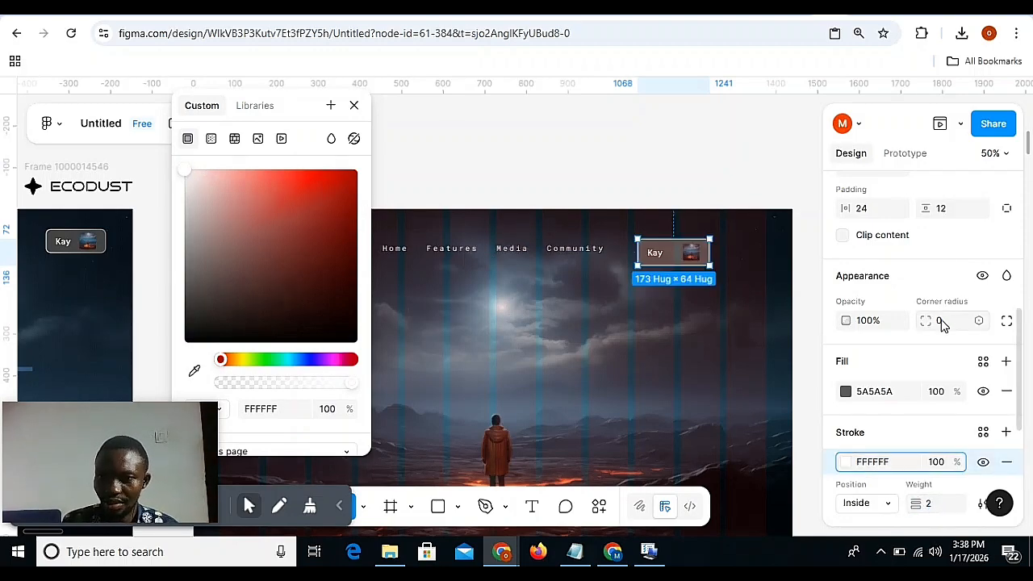
Round the profile button frame's corners with a radius of 8.
click(941, 321)
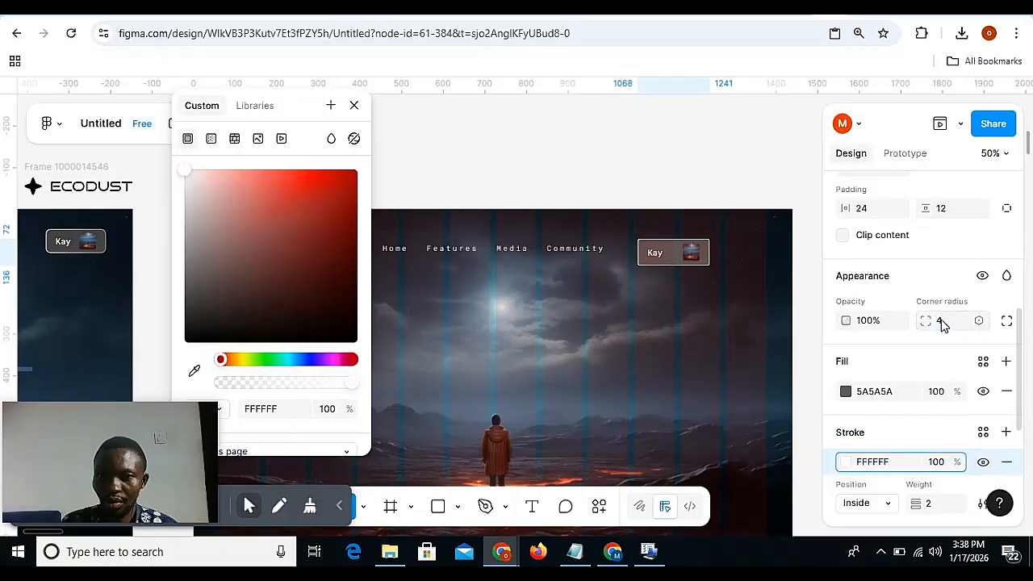
key(Return)
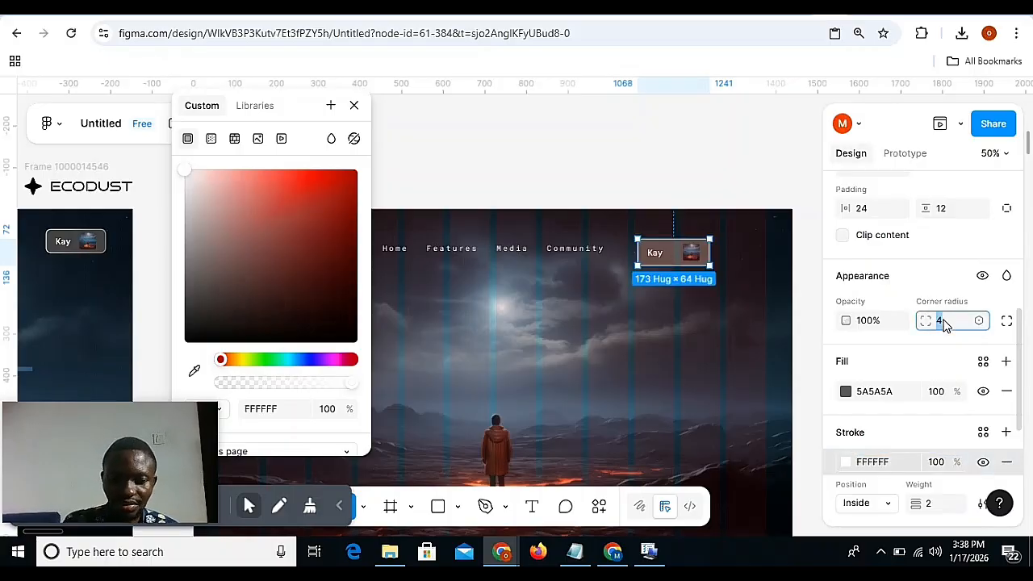
key(Return)
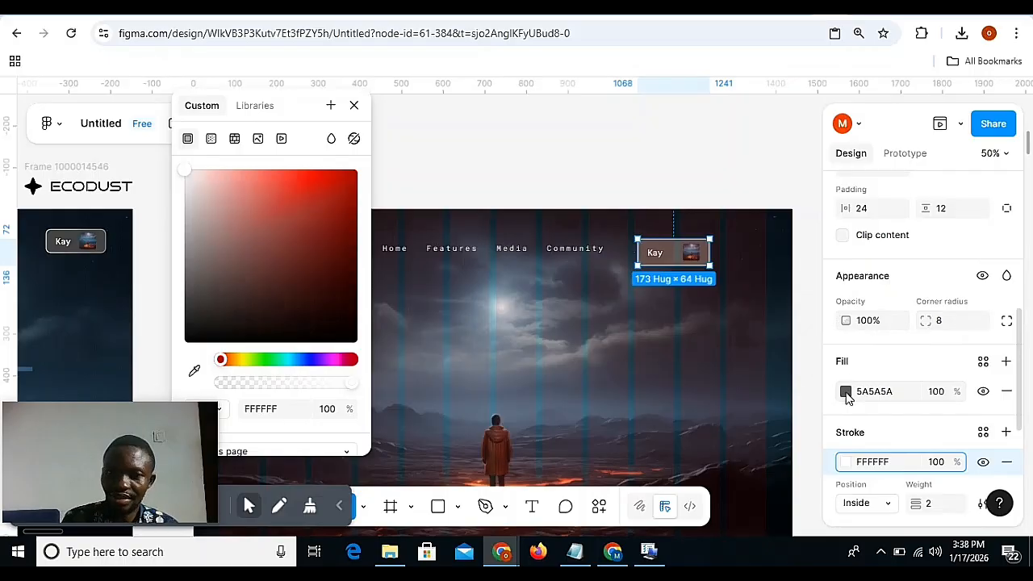
Change the profile button's stroke to a linear gradient running diagonally from its upper-left corner to its lower-right corner.
click(846, 466)
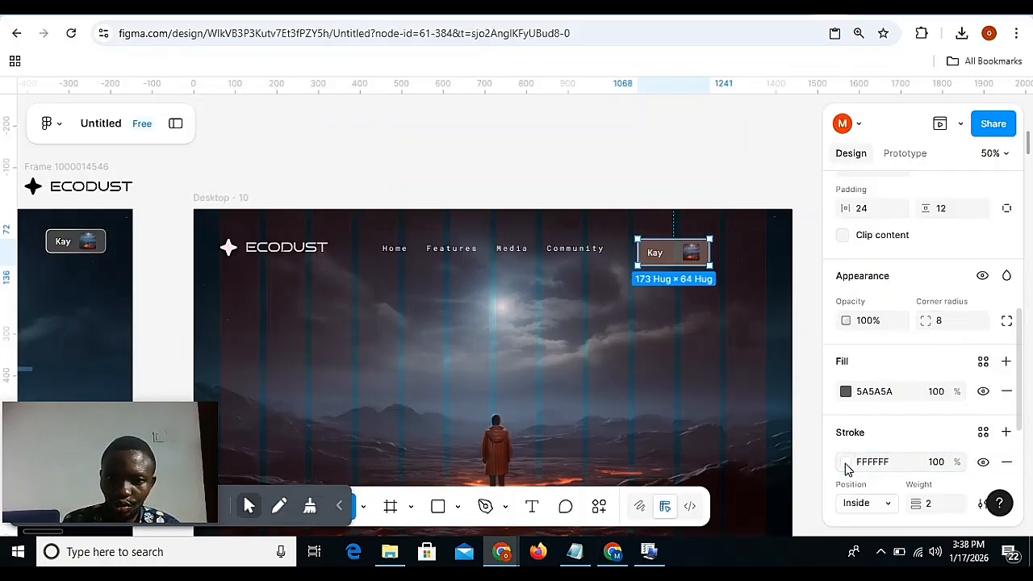
click(846, 466)
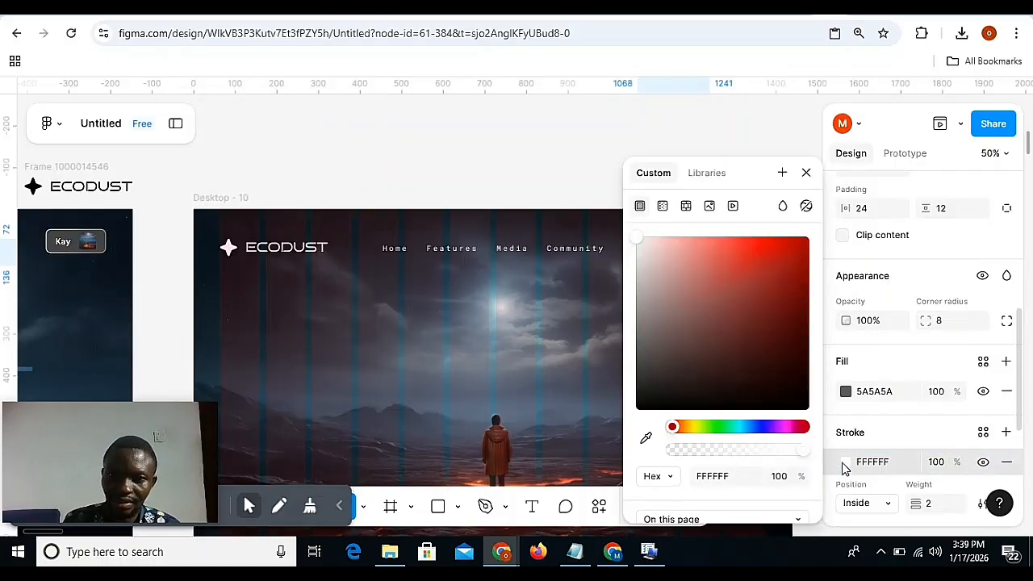
scroll(483, 341, right, 3)
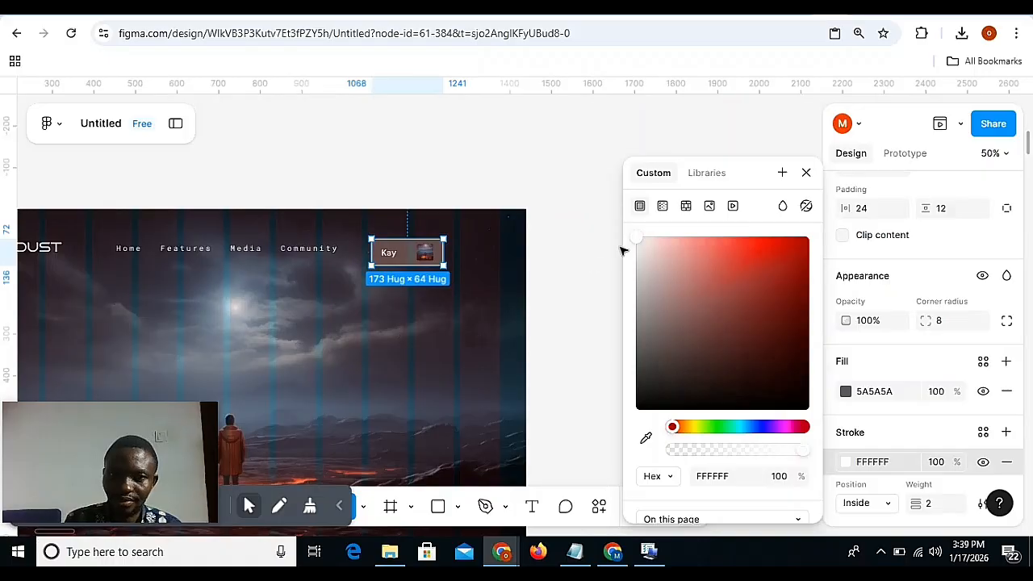
click(686, 207)
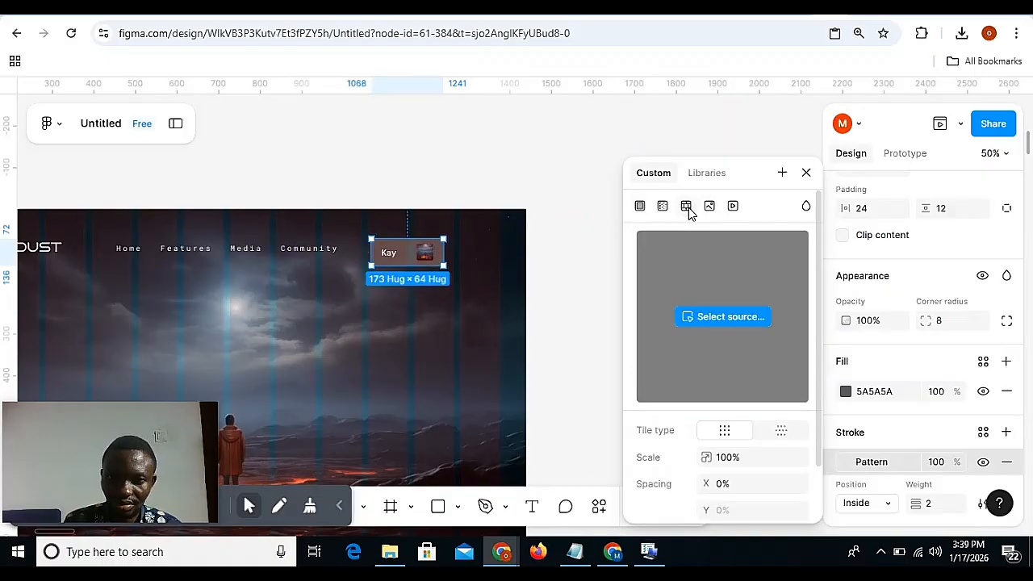
click(662, 206)
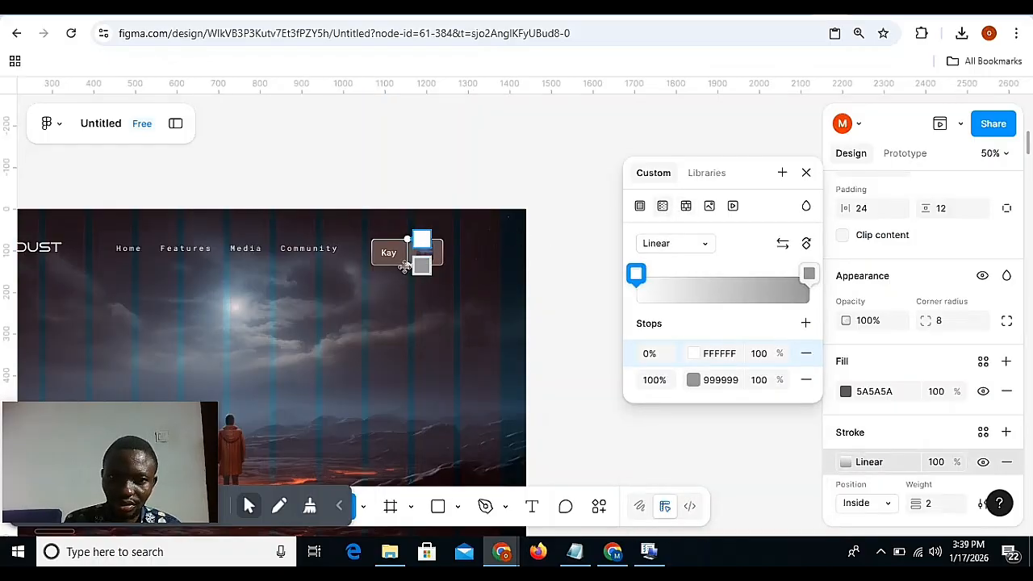
drag(408, 265, 443, 266)
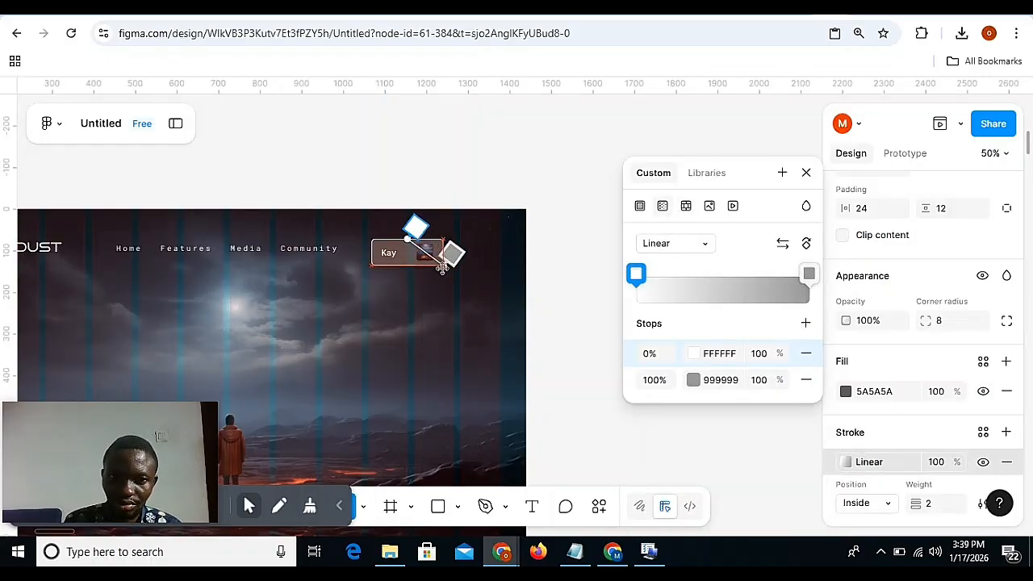
drag(409, 234, 370, 236)
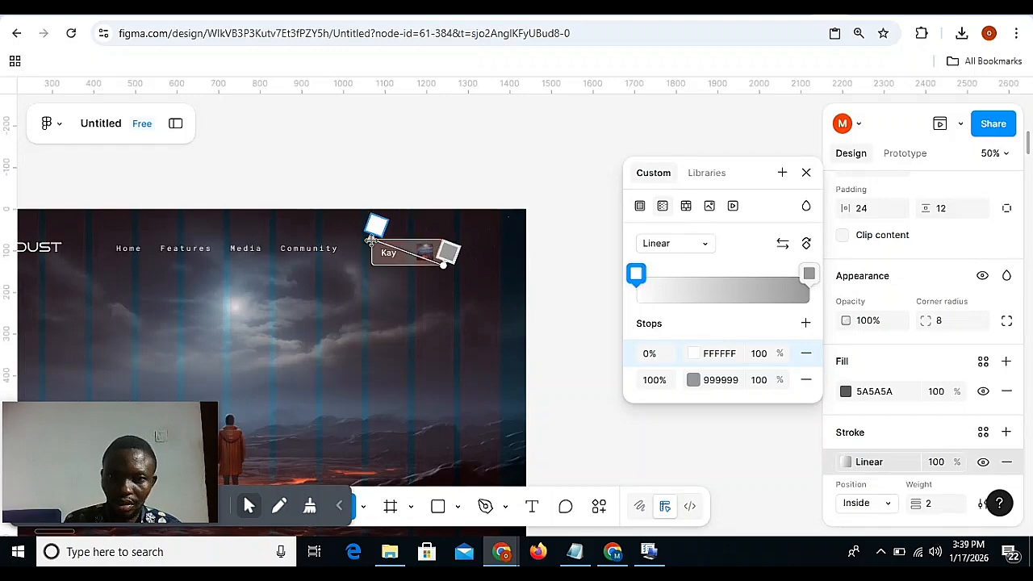
Add a middle stop at 50% to the stroke gradient and set its opacity to 0%.
click(718, 283)
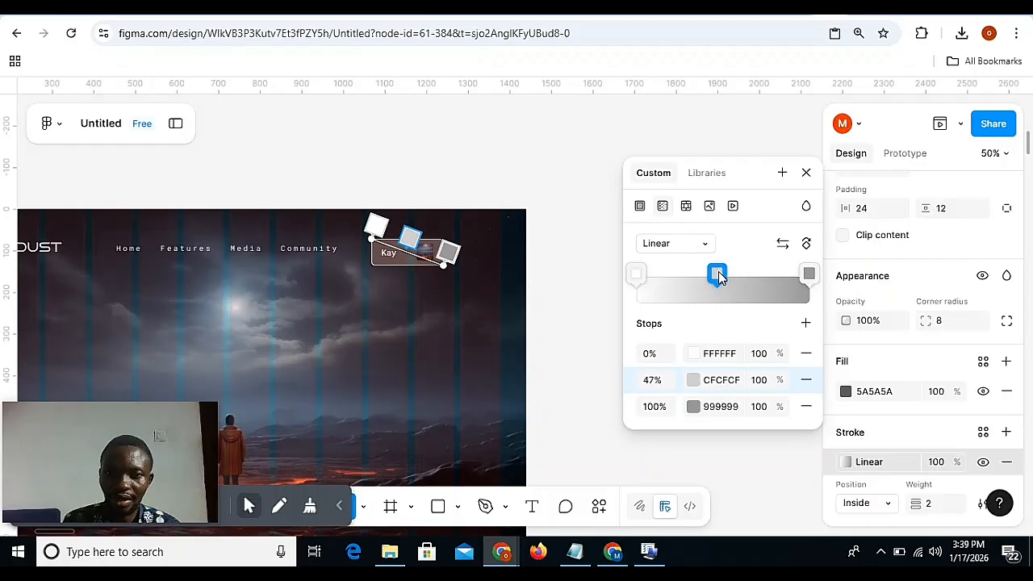
drag(718, 276, 726, 278)
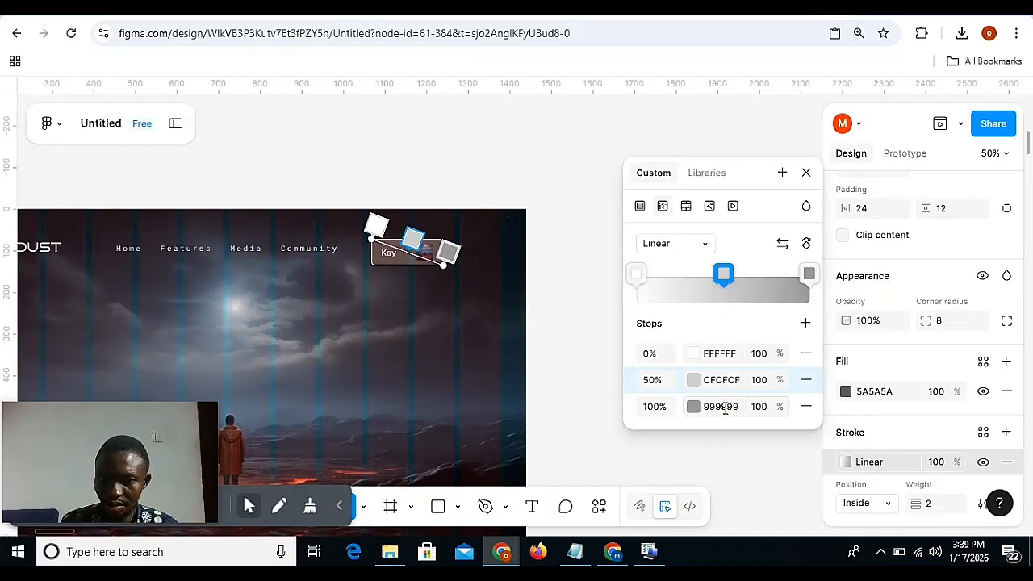
click(723, 275)
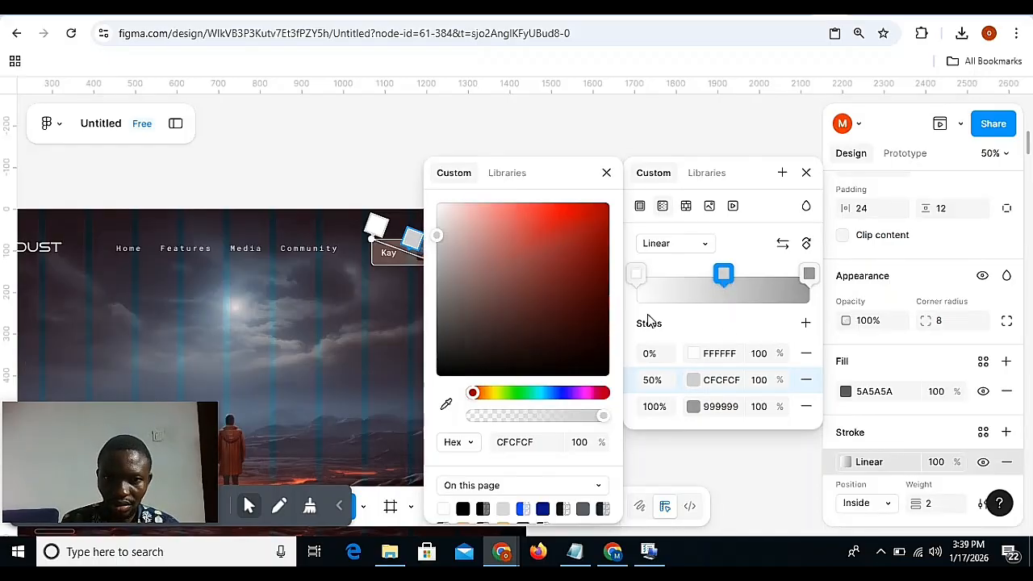
drag(498, 178, 235, 155)
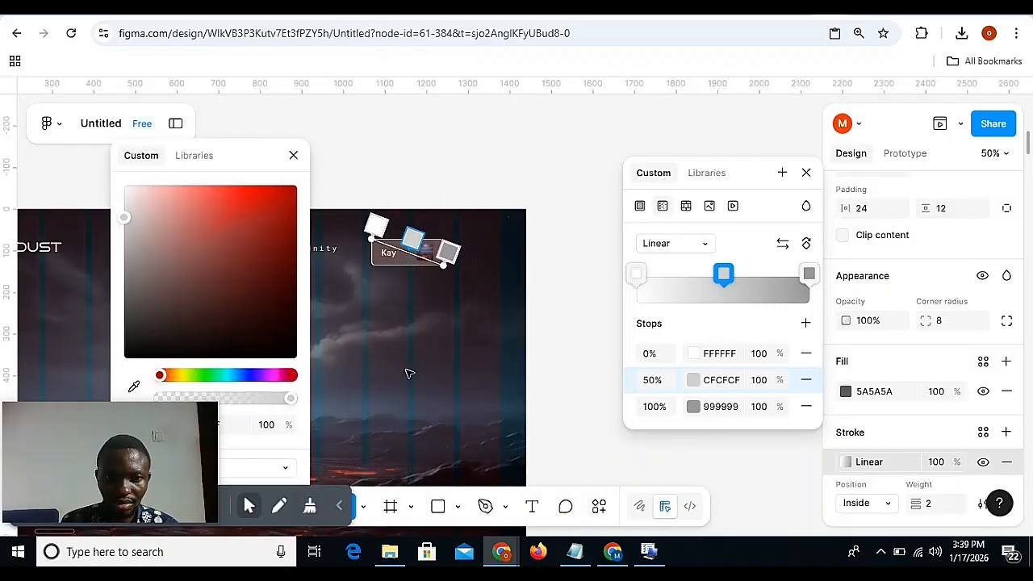
drag(291, 398, 226, 398)
drag(126, 403, 103, 403)
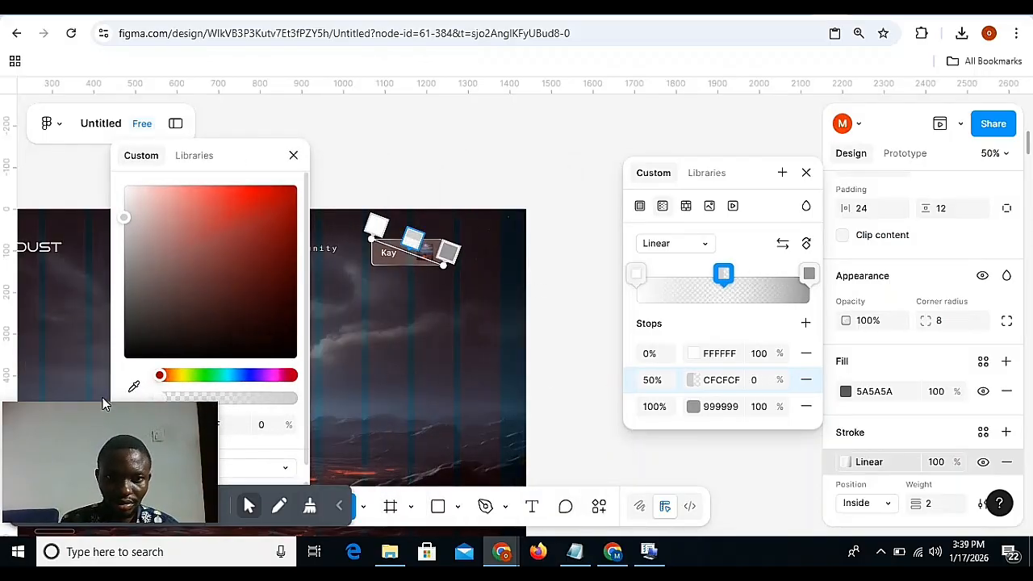
Set the end stop of the profile button's stroke gradient to white FFFFFF.
click(446, 252)
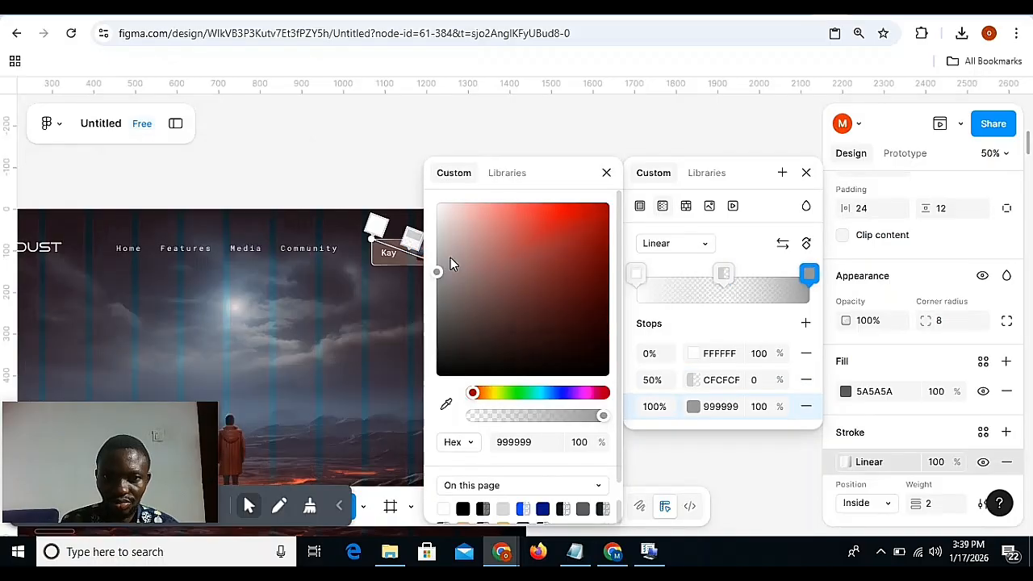
click(541, 440)
text(FFFFFF)
key(Return)
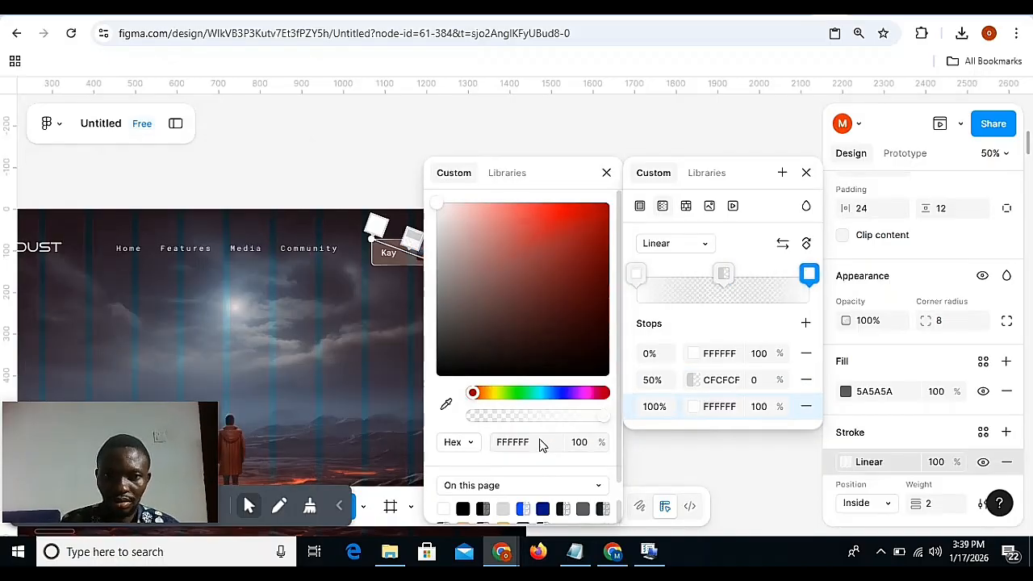
click(606, 173)
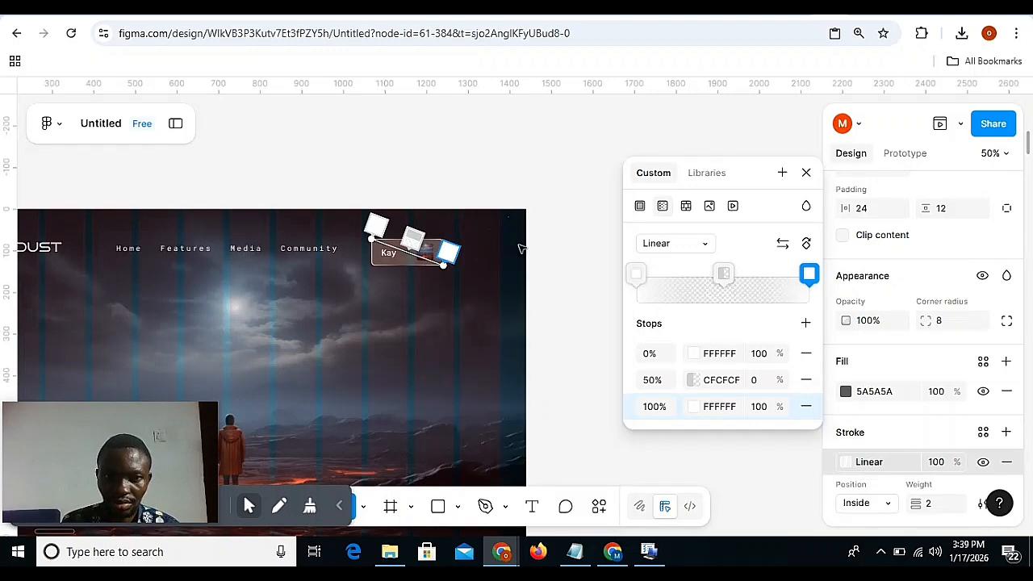
Extend the stroke gradient's start and end handles slightly beyond the profile button's upper-left and lower-right corners.
drag(454, 258, 505, 277)
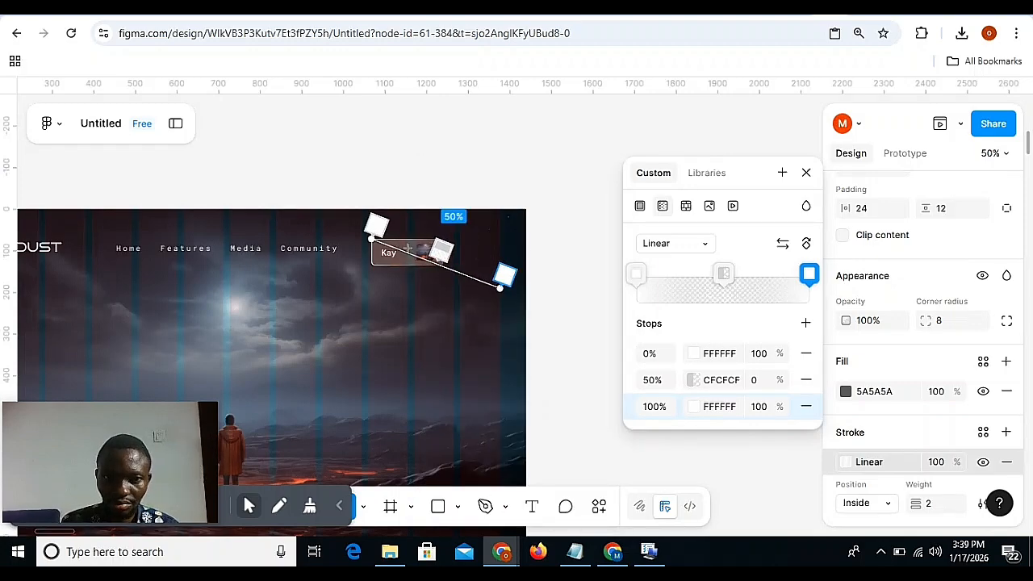
mouse_move(364, 235)
mouse_down()
mouse_move(312, 198)
mouse_move(357, 230)
mouse_up()
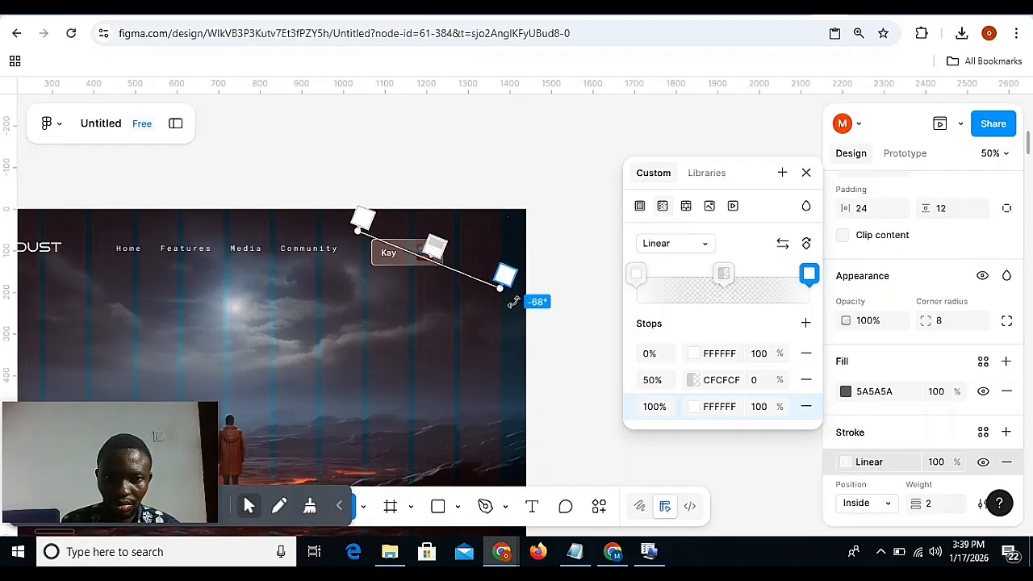
drag(501, 288, 458, 271)
click(571, 196)
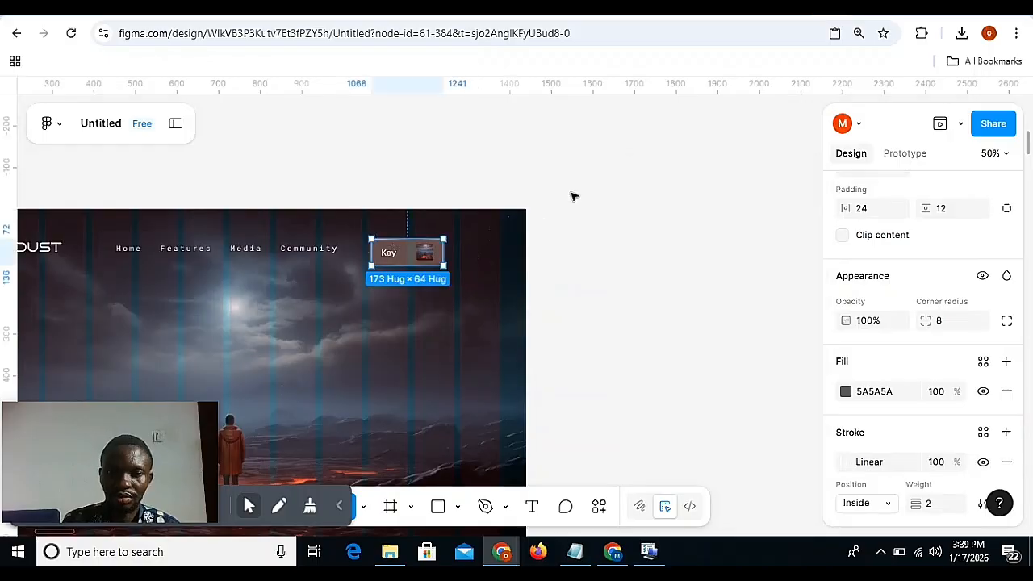
click(573, 196)
Combine the logo, navigation links and profile button on Desktop - 10 into one horizontal auto layout frame.
scroll(573, 196, left, 10)
scroll(571, 197, right, 6)
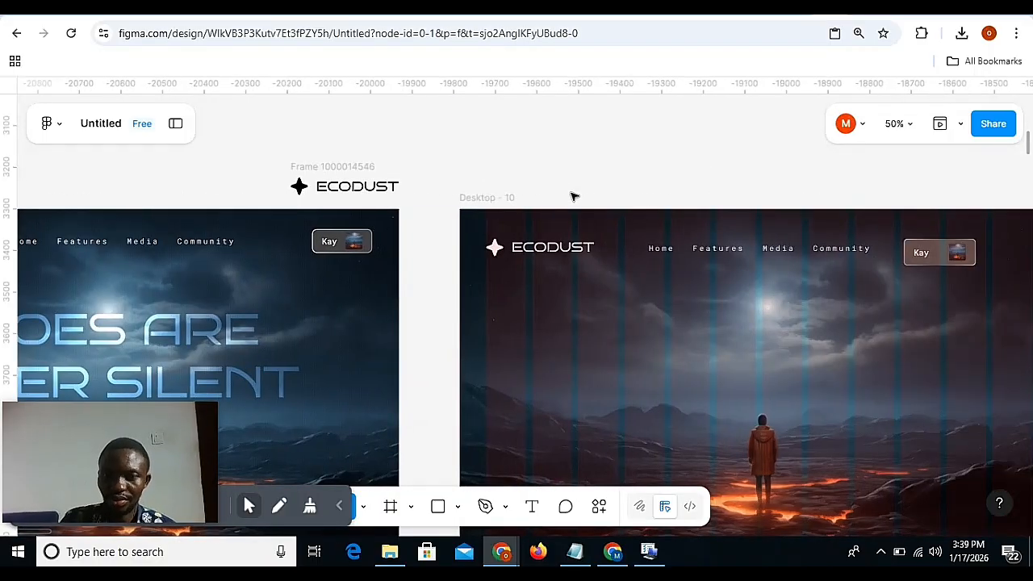
key(minus)
click(621, 276)
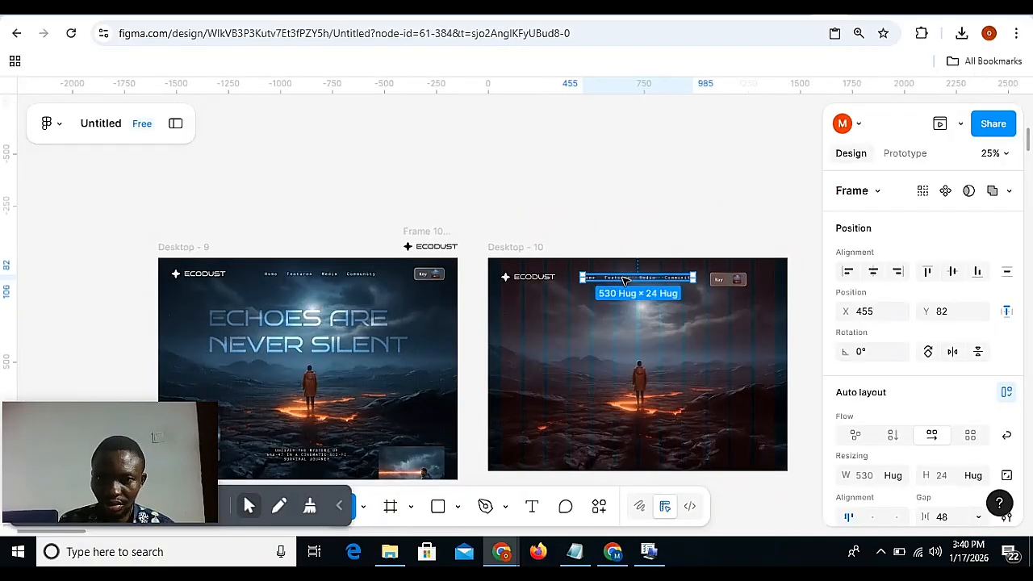
shift+click(722, 288)
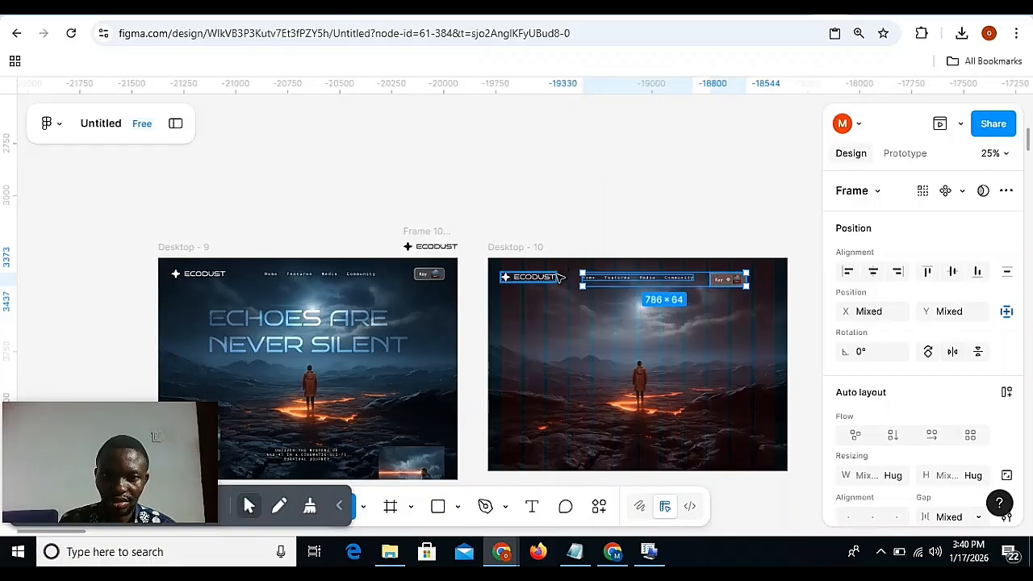
shift+click(556, 278)
key(shift+a)
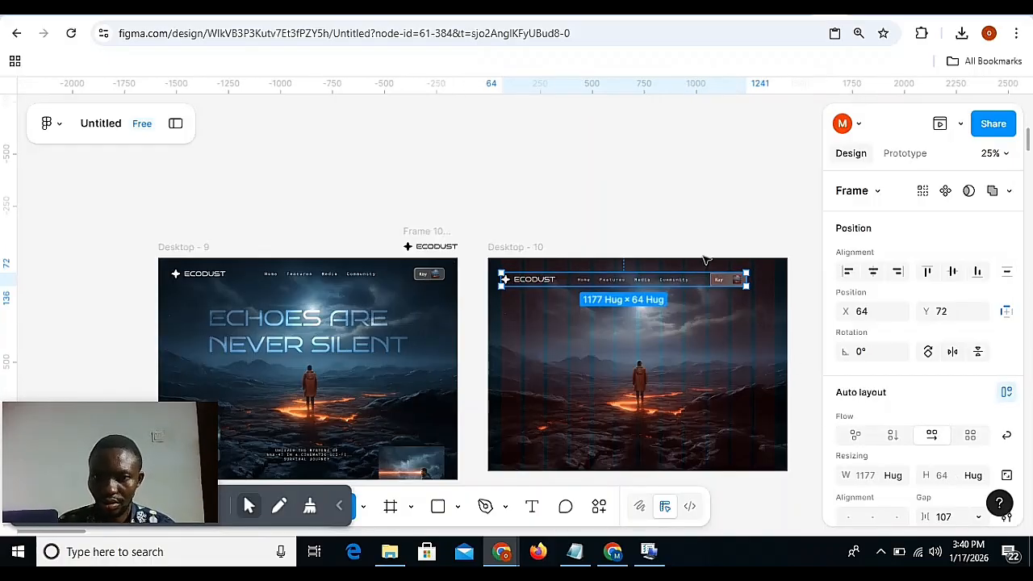
Widen the navigation bar frame to 1312 and set its gap to Auto so the items spread across it.
key(plus)
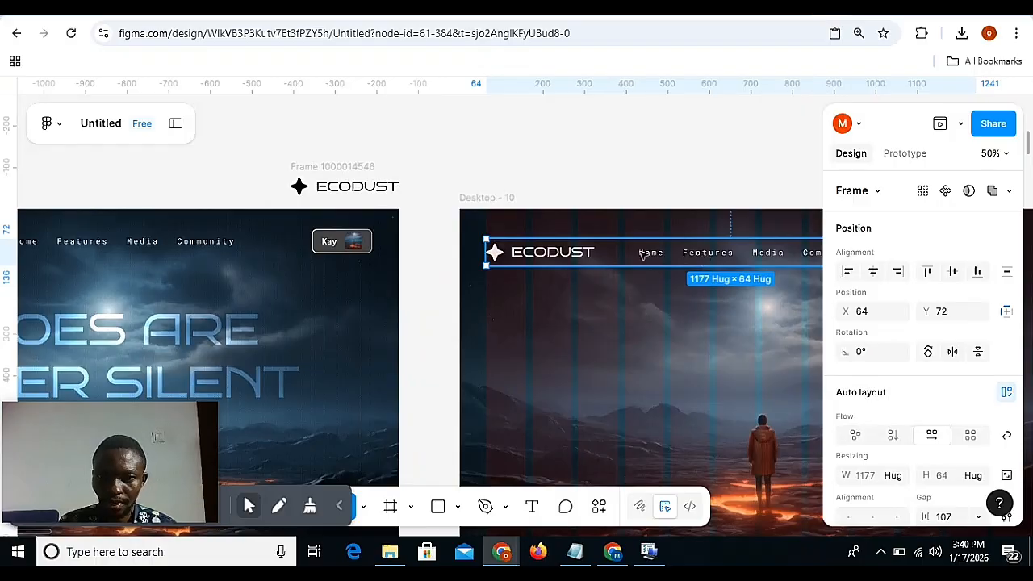
scroll(642, 254, right, 5)
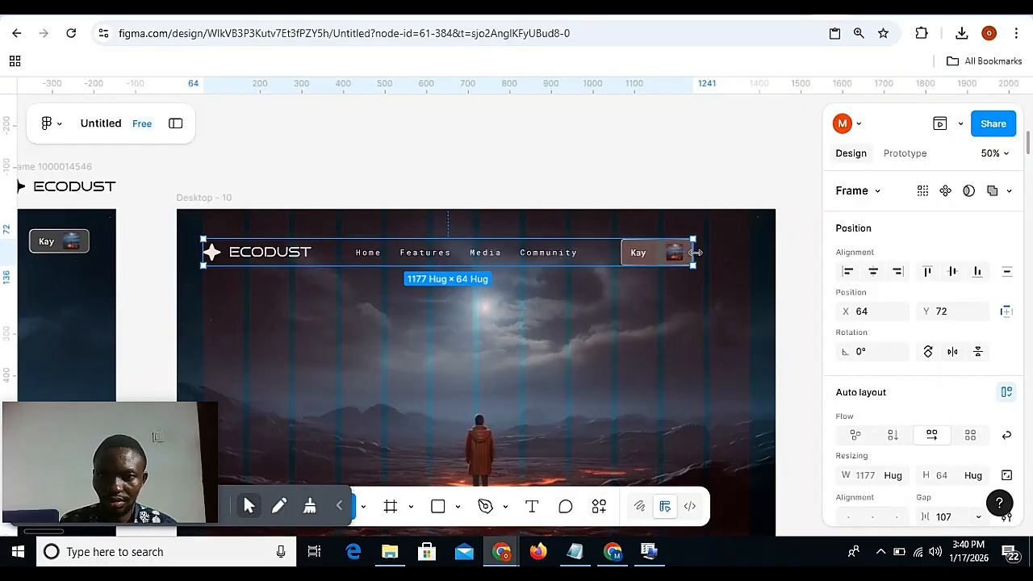
drag(696, 252, 749, 252)
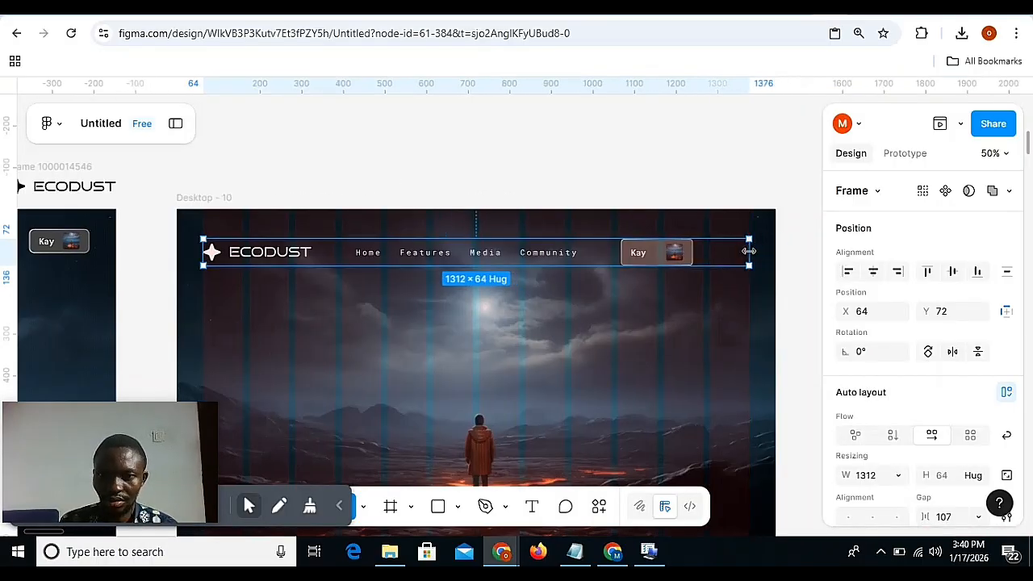
scroll(885, 395, down, 3)
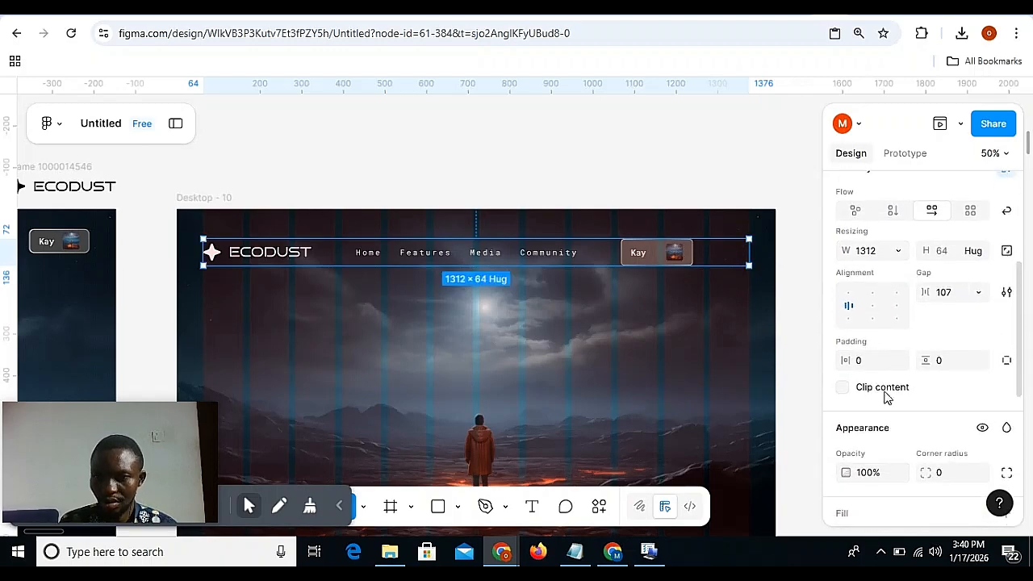
double_click(872, 304)
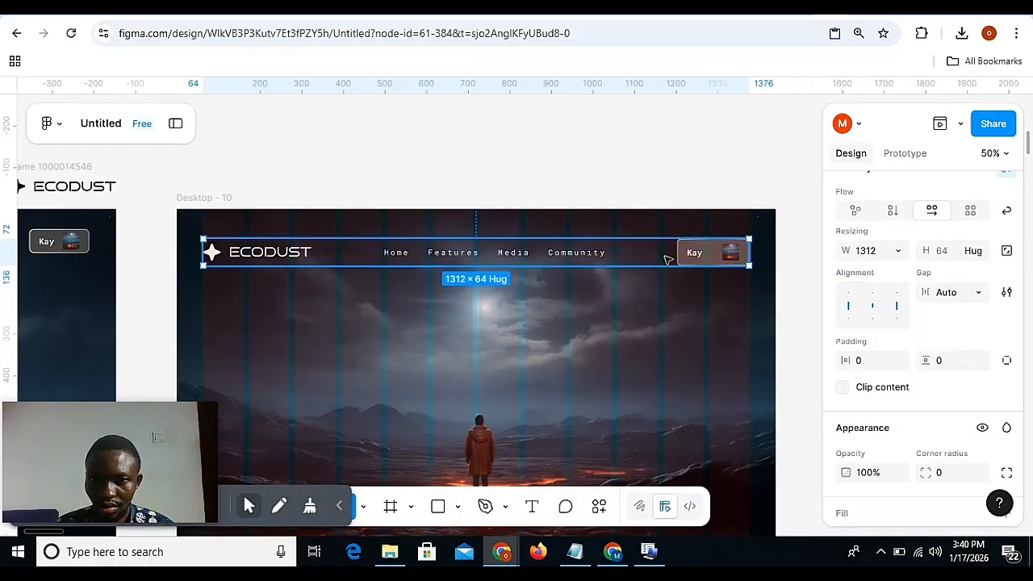
click(529, 151)
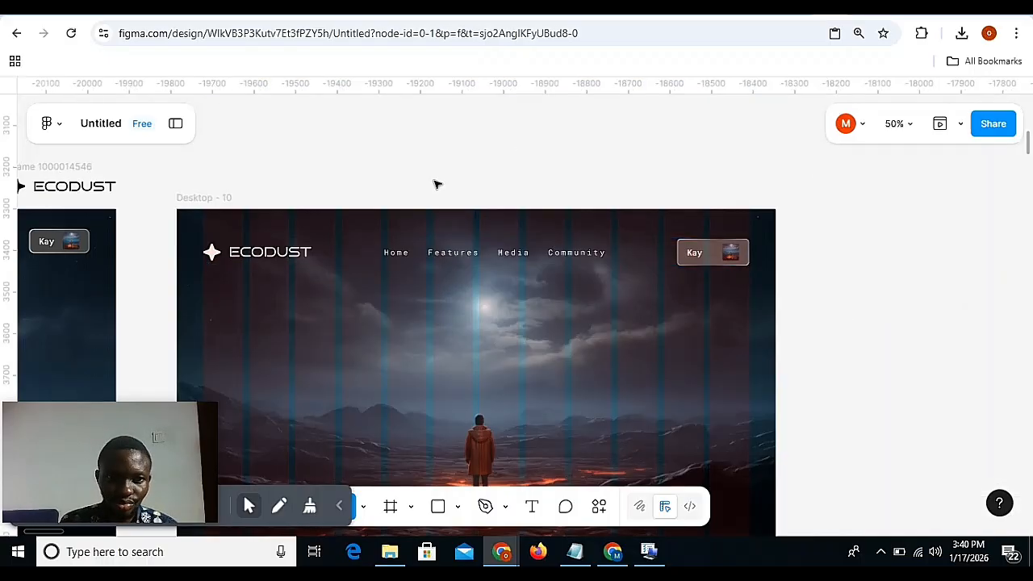
Duplicate the logo's ECODUST text and place the copy in the hero area at X 406, Y 282.
click(274, 252)
scroll(282, 251, down, 2)
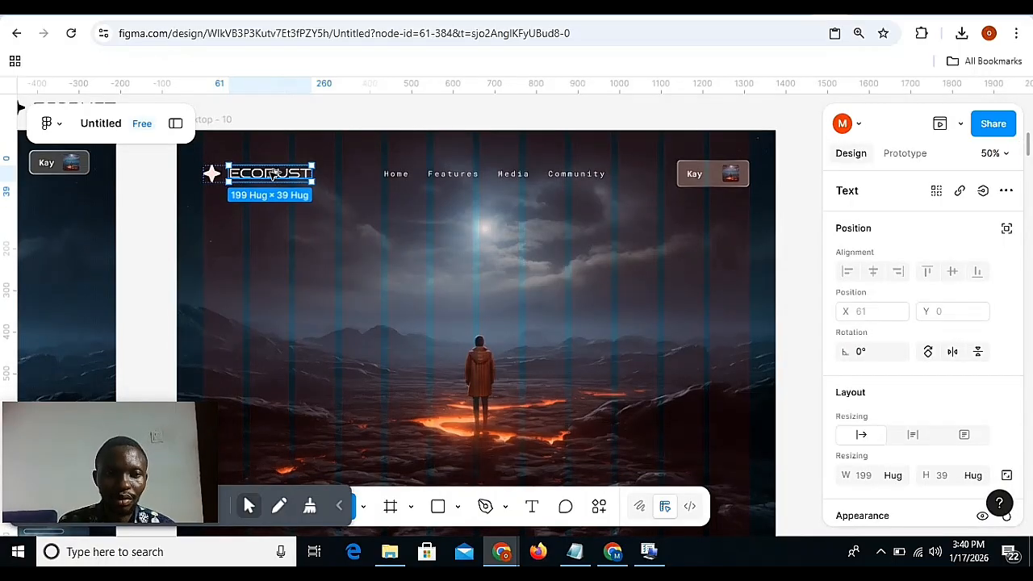
drag(273, 173, 291, 312)
drag(373, 180, 399, 260)
key(minus)
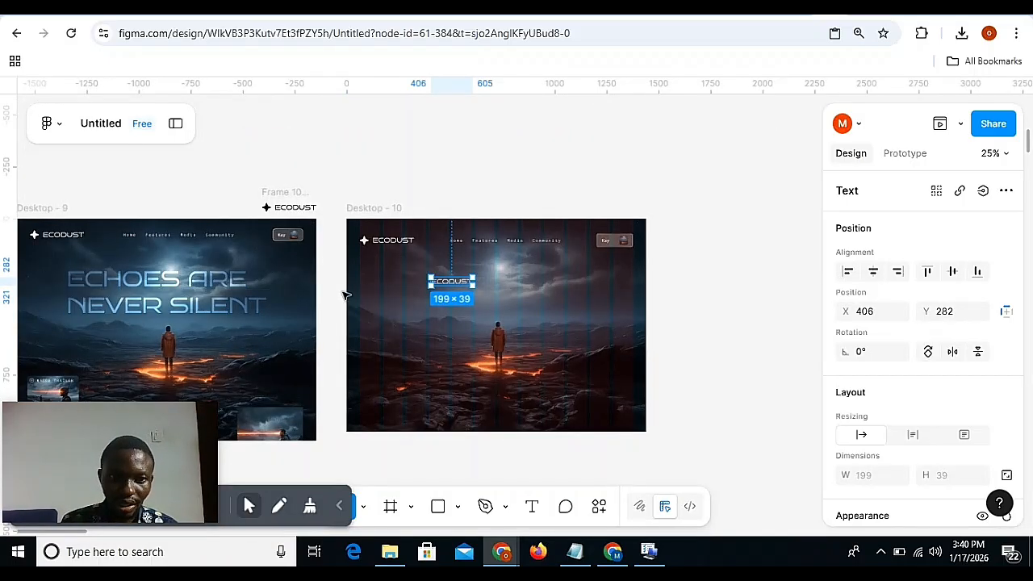
Replace the copied text with "ECHOES ARE NEVER SILENT", broken into two lines after "ARE".
double_click(460, 281)
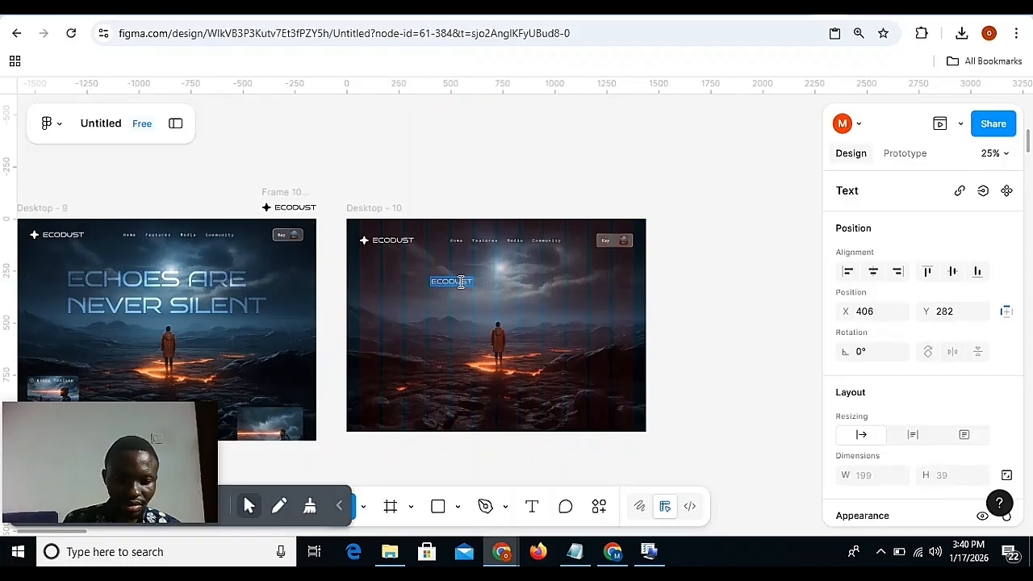
key(BackSpace)
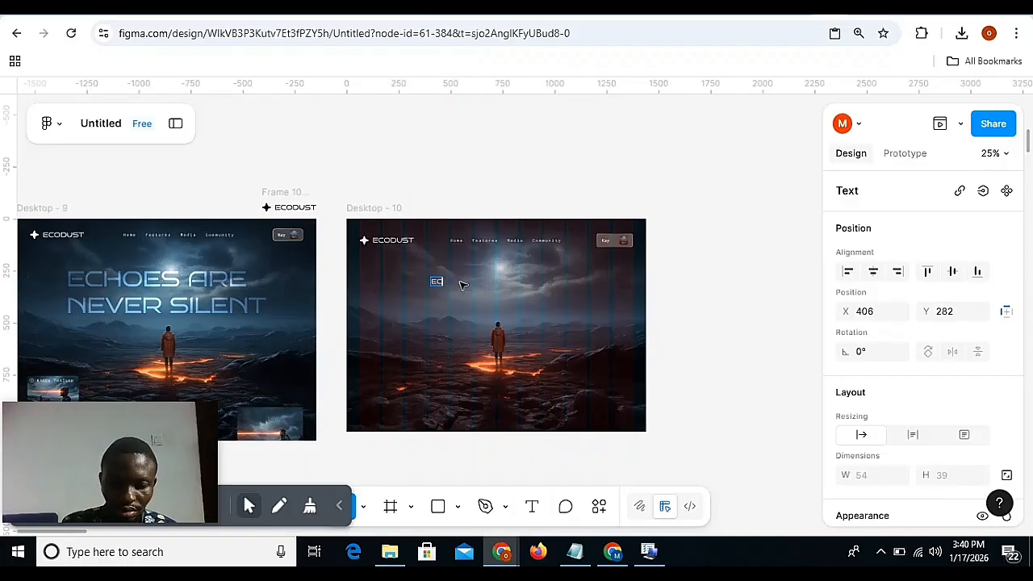
text(ECHOES ARE NEVER)
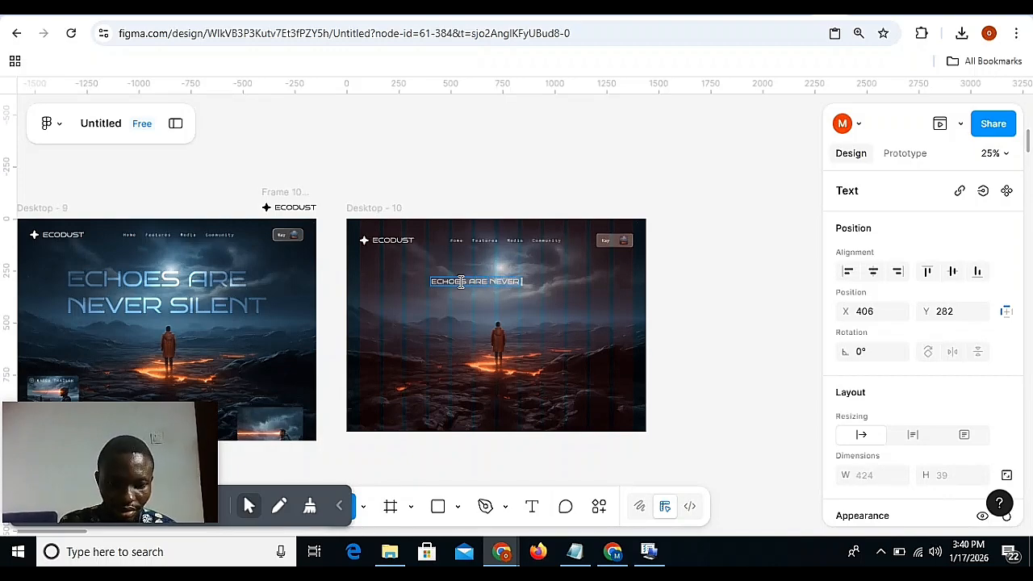
text( SILENT)
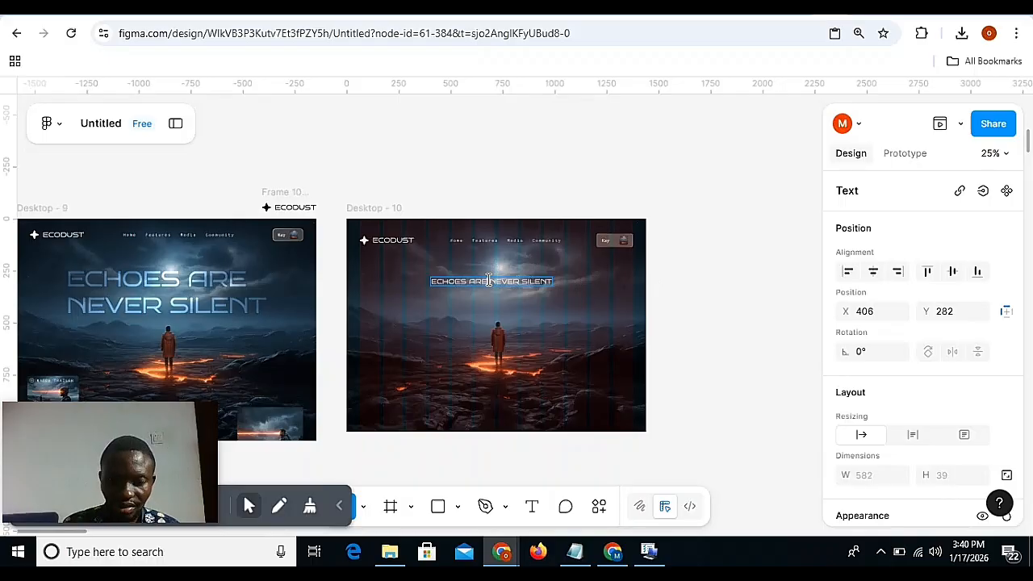
key(Return)
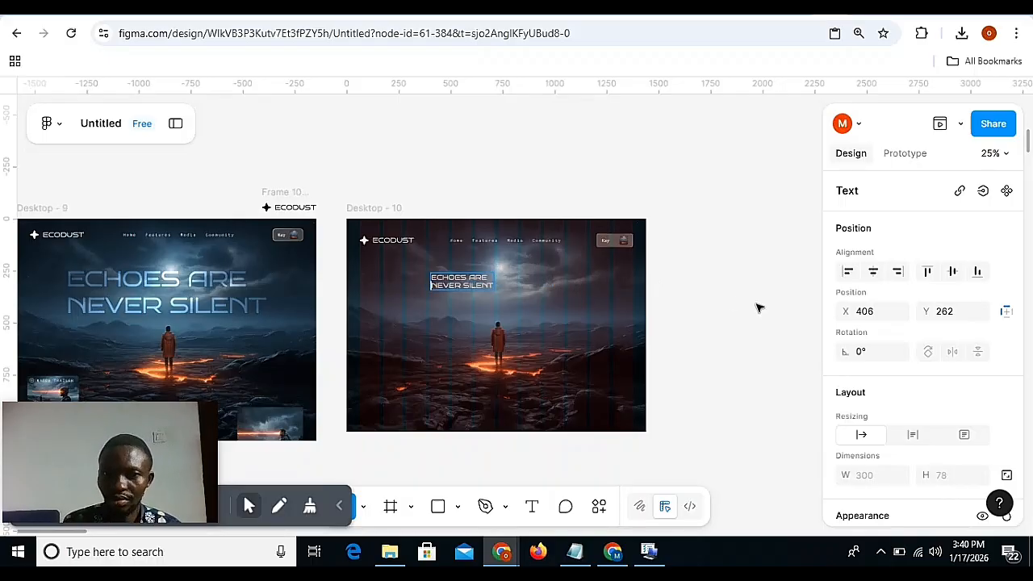
key(Escape)
Center-align the headline's text and set its font size to 105.
scroll(910, 359, down, 1)
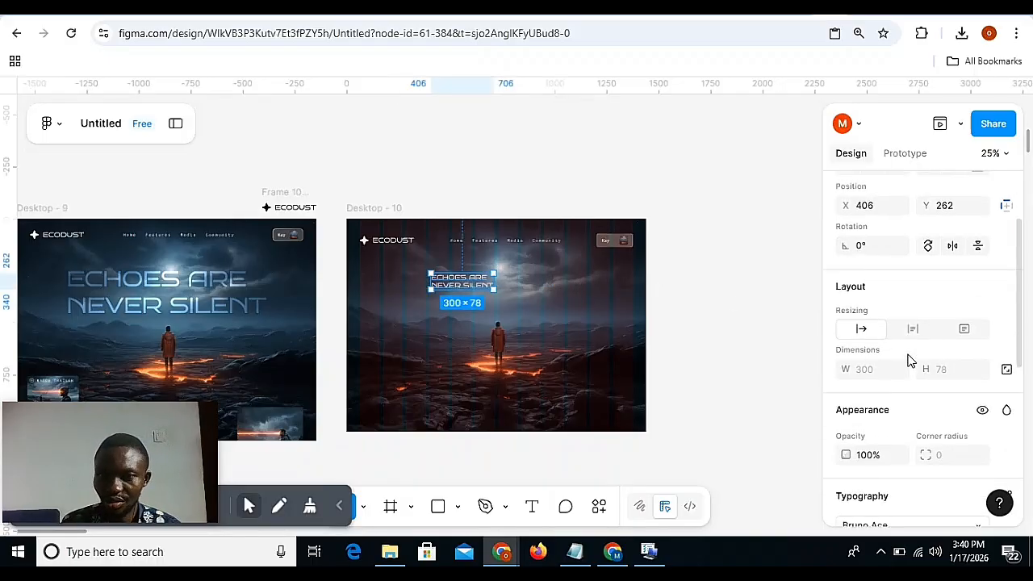
scroll(889, 335, down, 3)
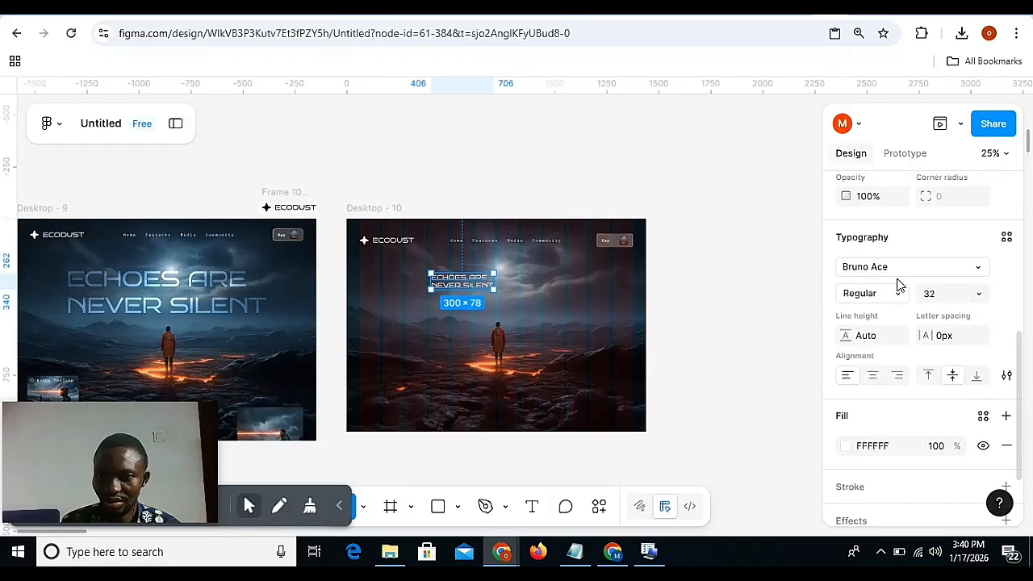
click(872, 375)
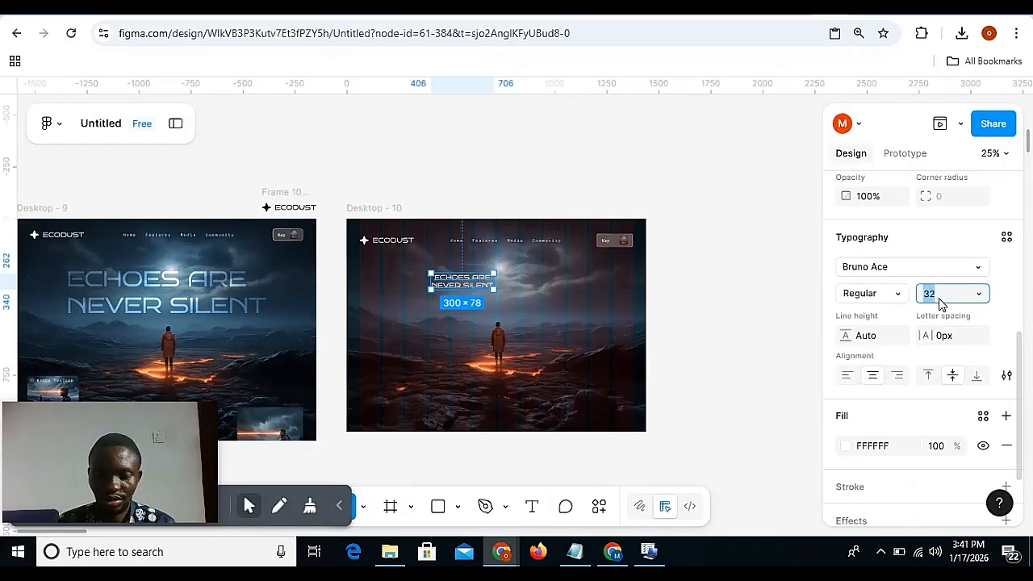
text(105)
key(Return)
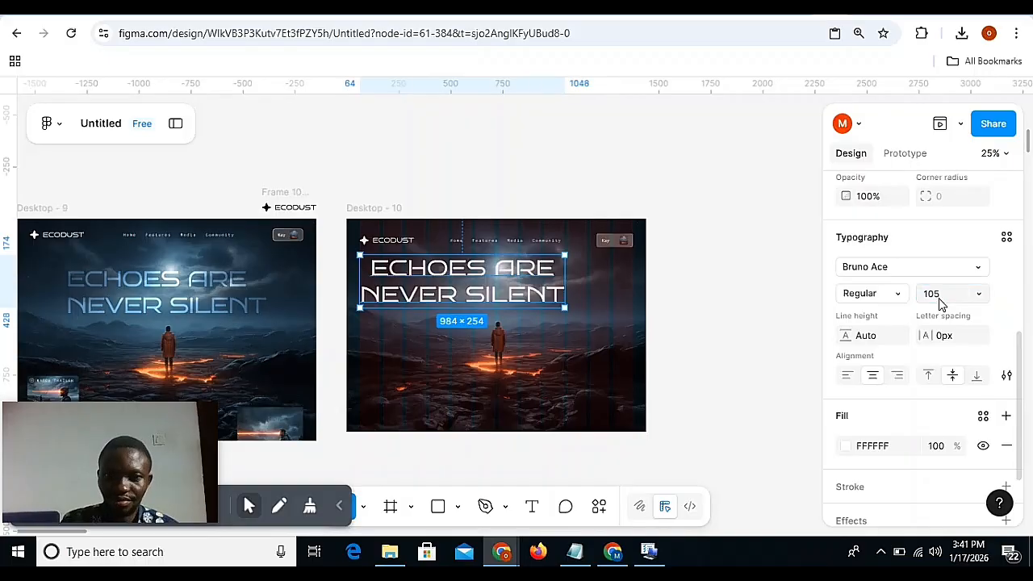
Center the headline horizontally in the Desktop - 10 frame and nudge it down to Y 214.
scroll(936, 242, up, 5)
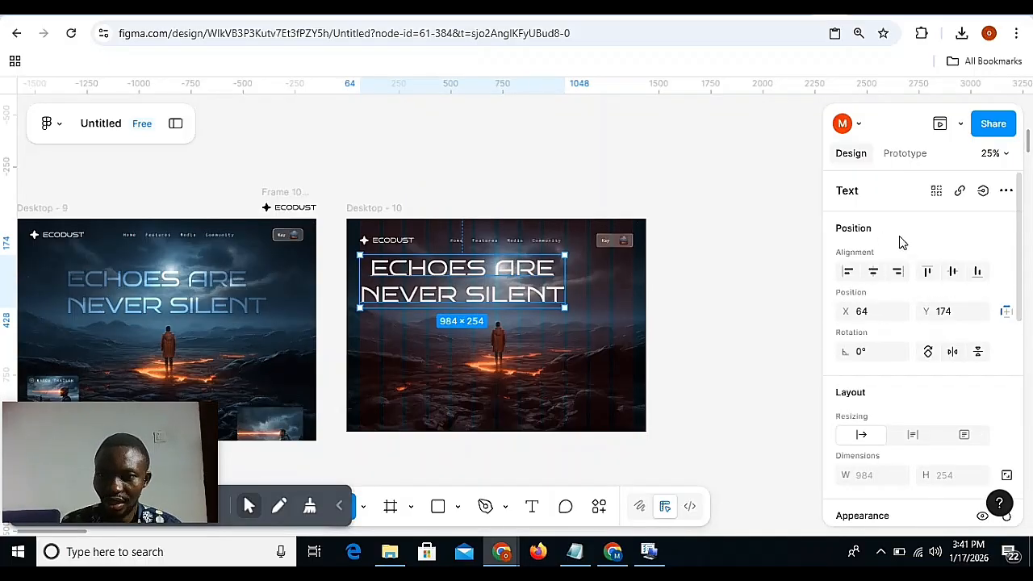
click(873, 273)
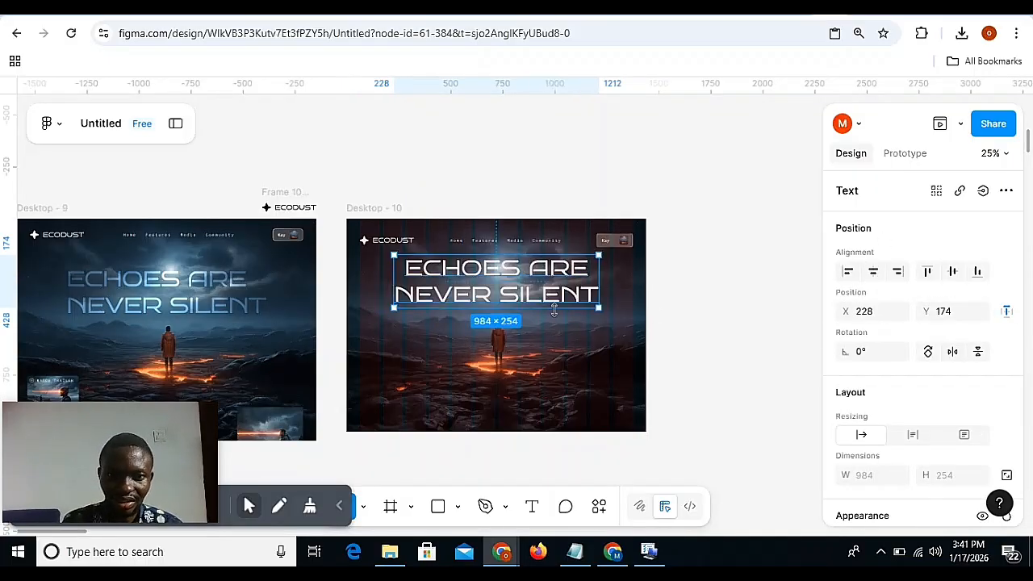
key(shift+Down)
key(shift+Down)
key(shift+Down)
key(shift+Down)
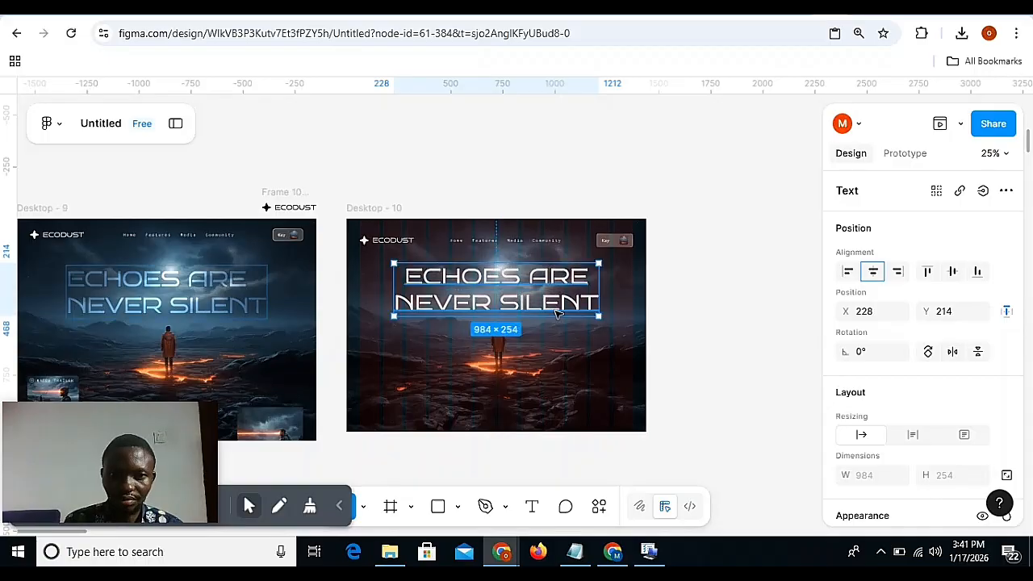
Set the blend mode of the "ECHOES ARE NEVER SILENT" headline to Overlay.
scroll(896, 350, down, 4)
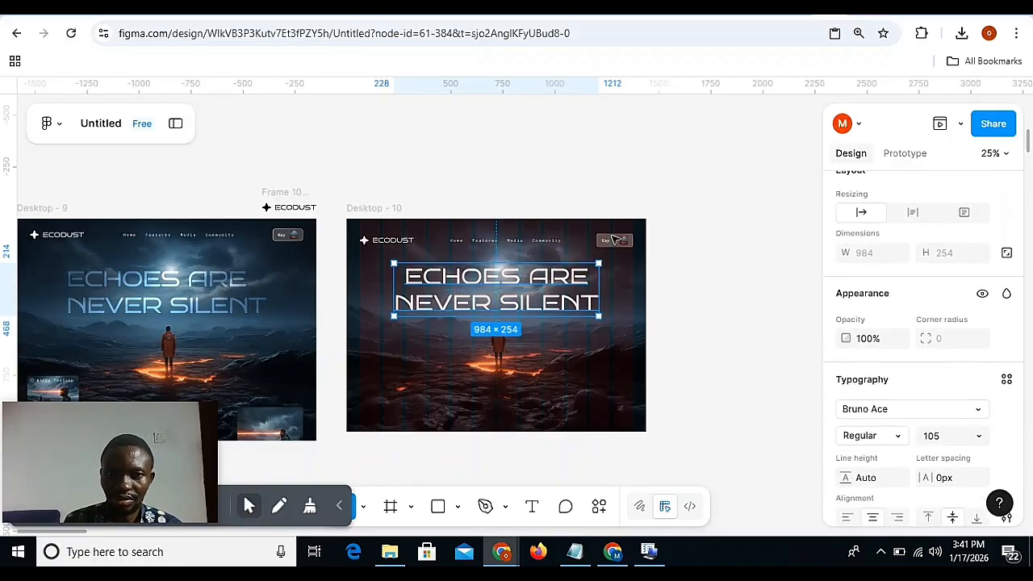
key(alt)
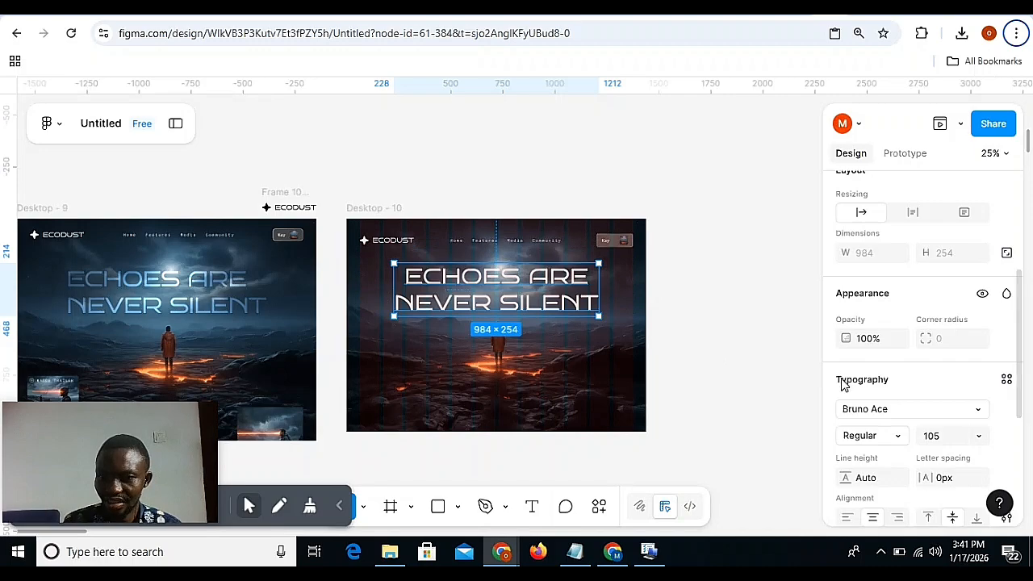
scroll(913, 410, down, 3)
scroll(943, 364, up, 2)
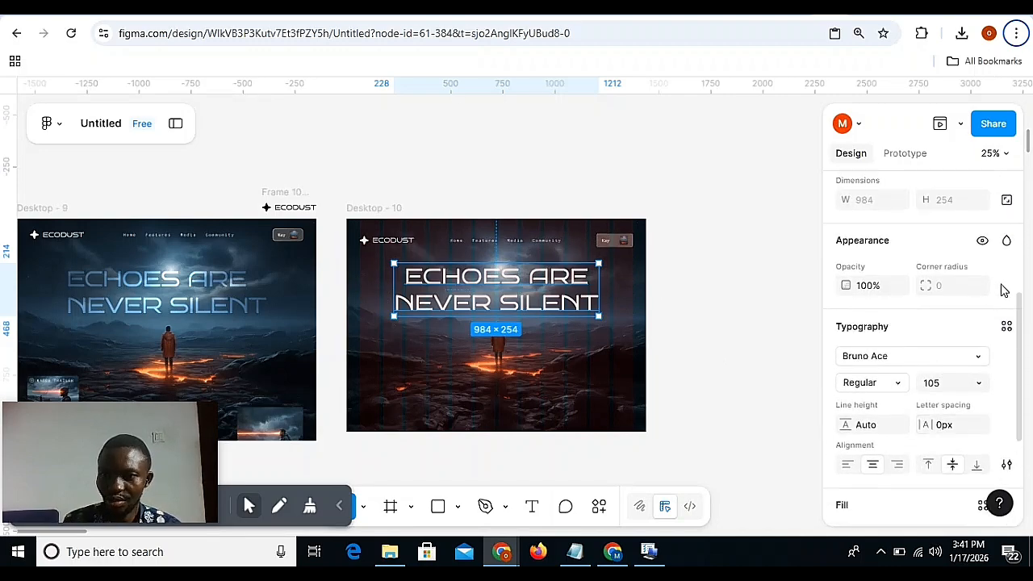
click(1006, 242)
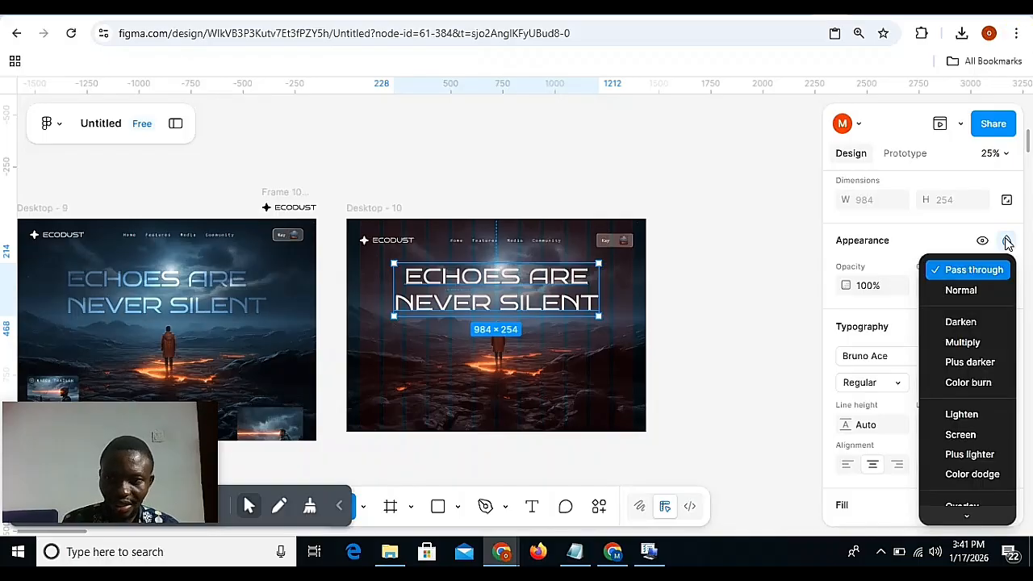
key(Down)
key(Down)
key(Down)
key(Down)
key(Down)
key(Down)
key(Down)
key(Down)
key(Down)
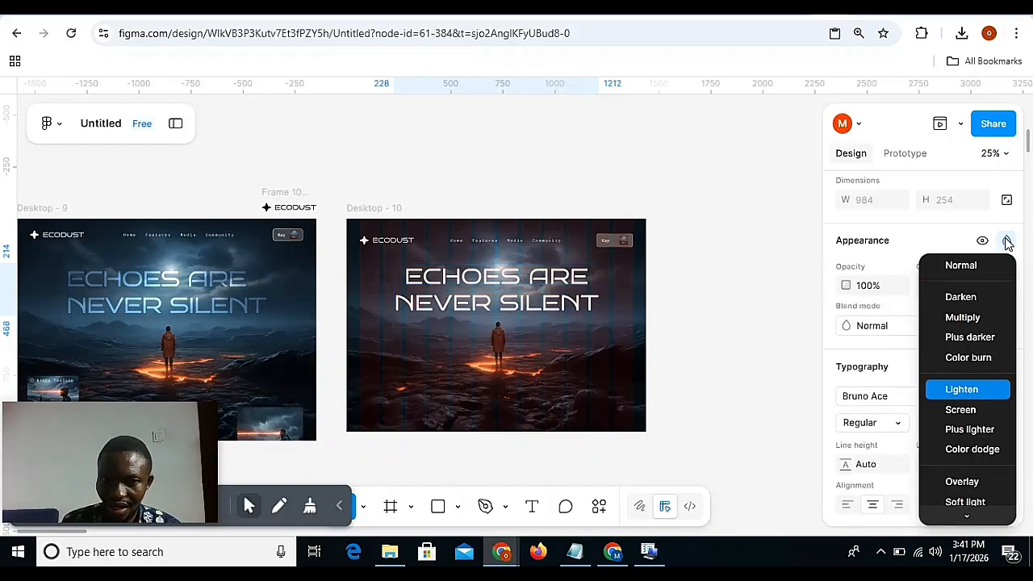
key(Down)
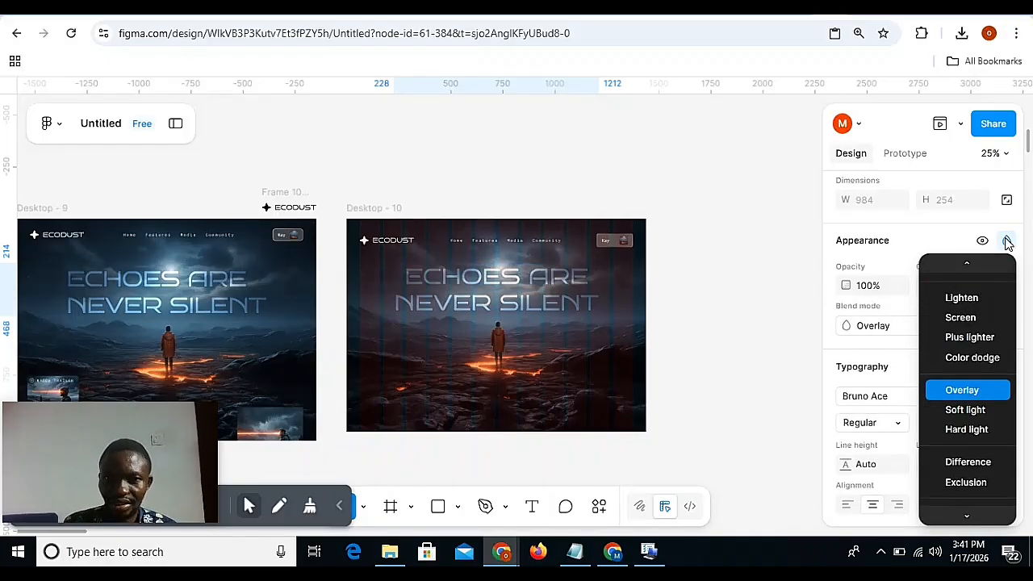
key(Return)
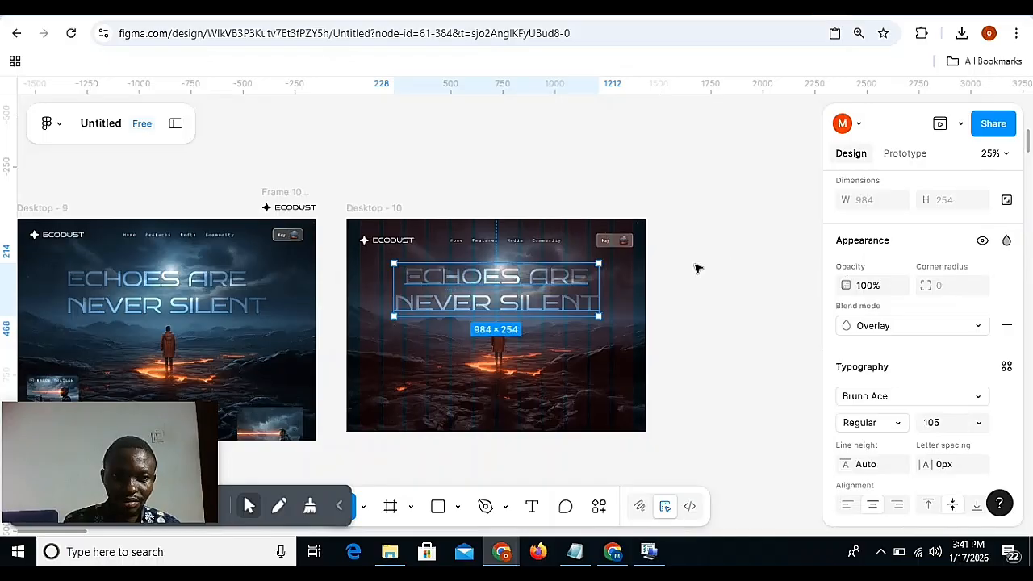
Duplicate the "Features" navigation text to the hero's lower area at Y 888 and center it horizontally in the Desktop - 10 frame.
scroll(518, 330, down, 2)
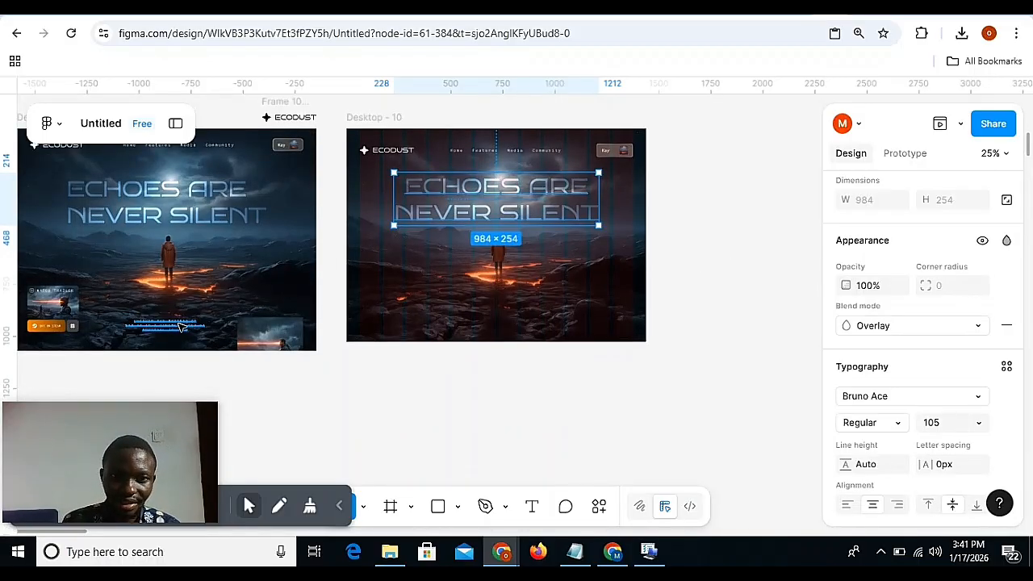
click(487, 145)
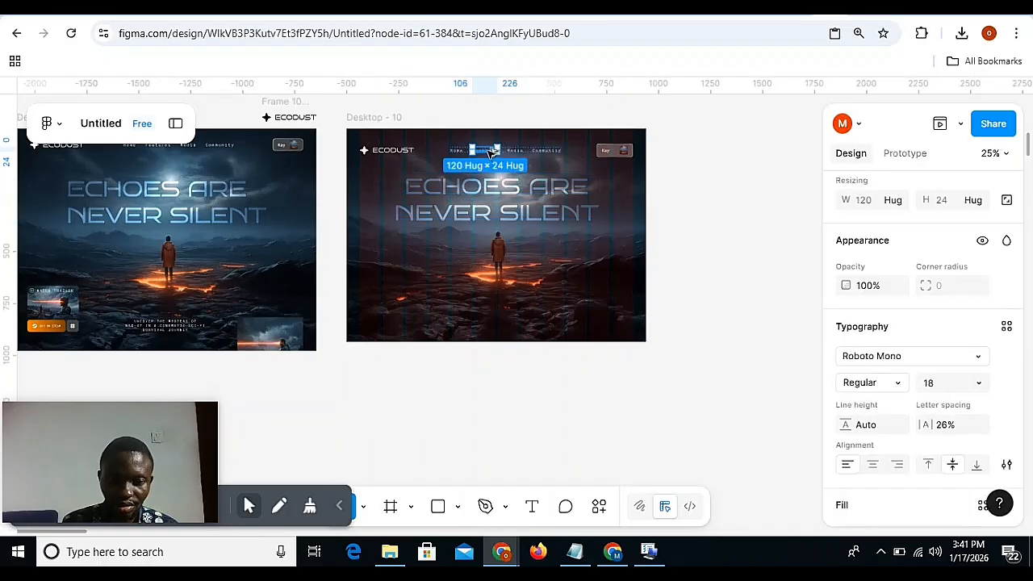
drag(489, 151, 485, 304)
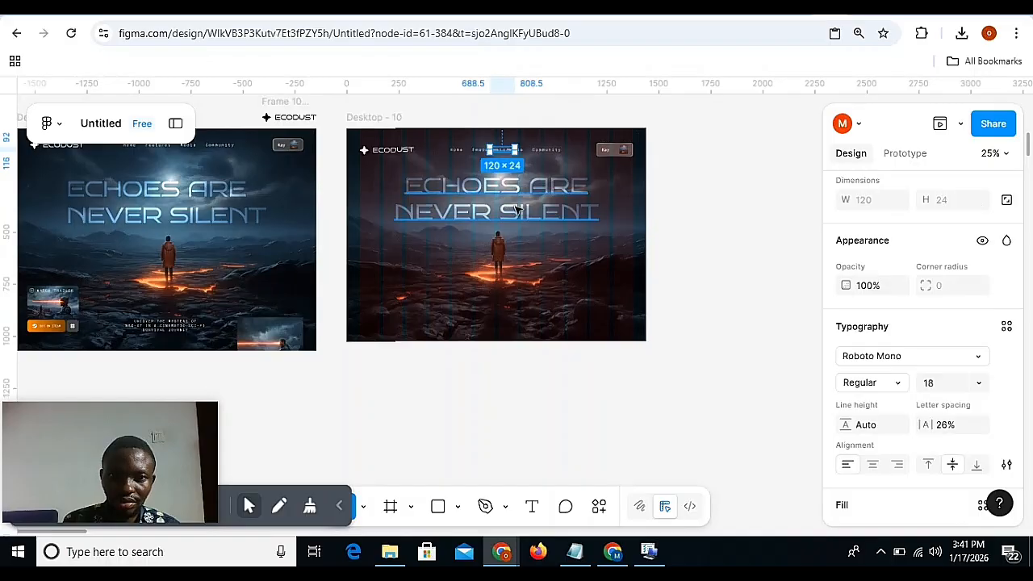
drag(502, 151, 506, 318)
scroll(908, 302, up, 5)
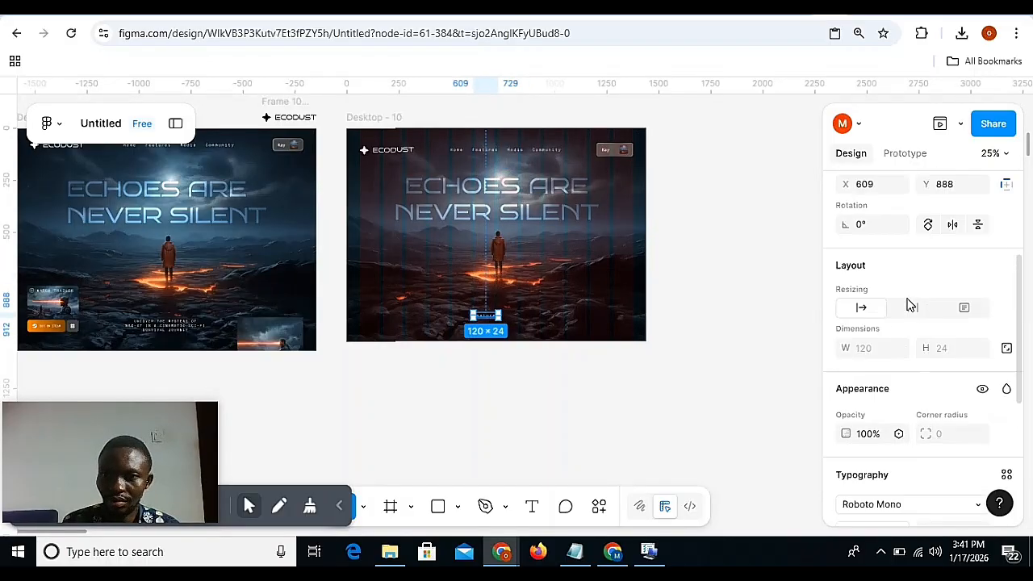
click(878, 275)
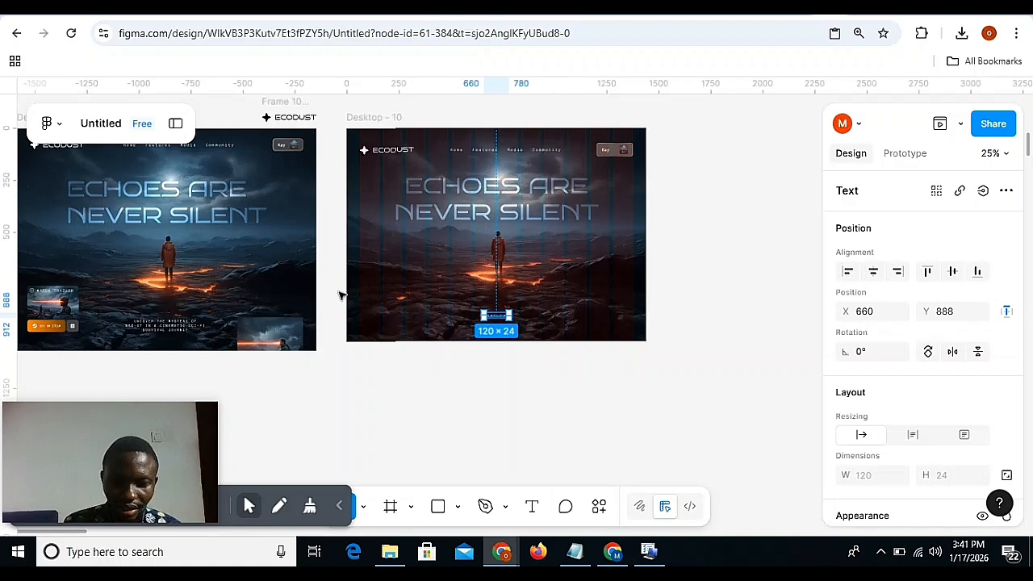
Replace the copied "Features" text with Desktop - 9's tagline "UNCOVER THE MYSTERY OF NYX-47 IN A CINEMATIC SCI-FI SURVIVAL JOURNEY".
key(ctrl+equal)
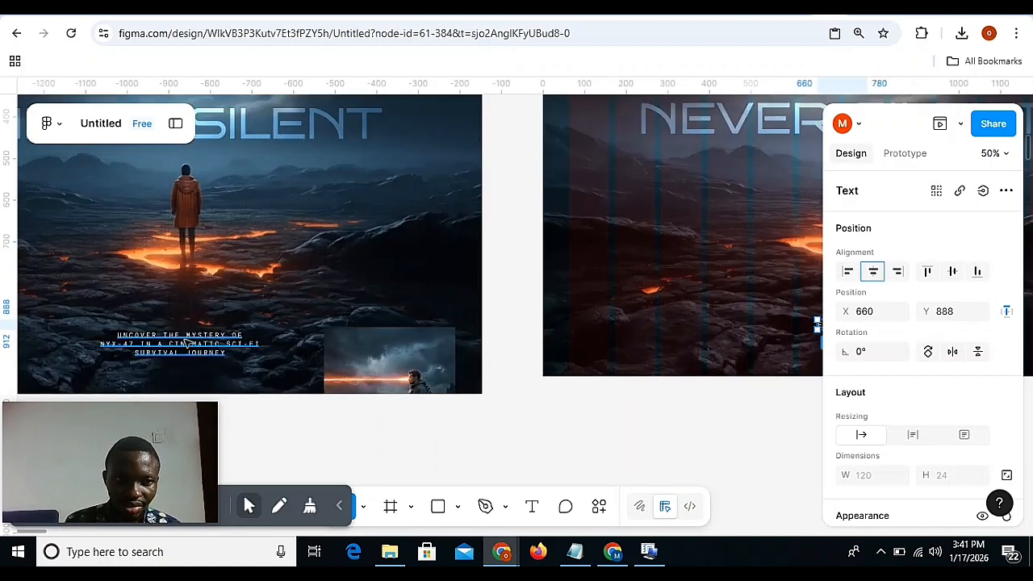
click(186, 342)
key(ctrl+a)
key(ctrl+c)
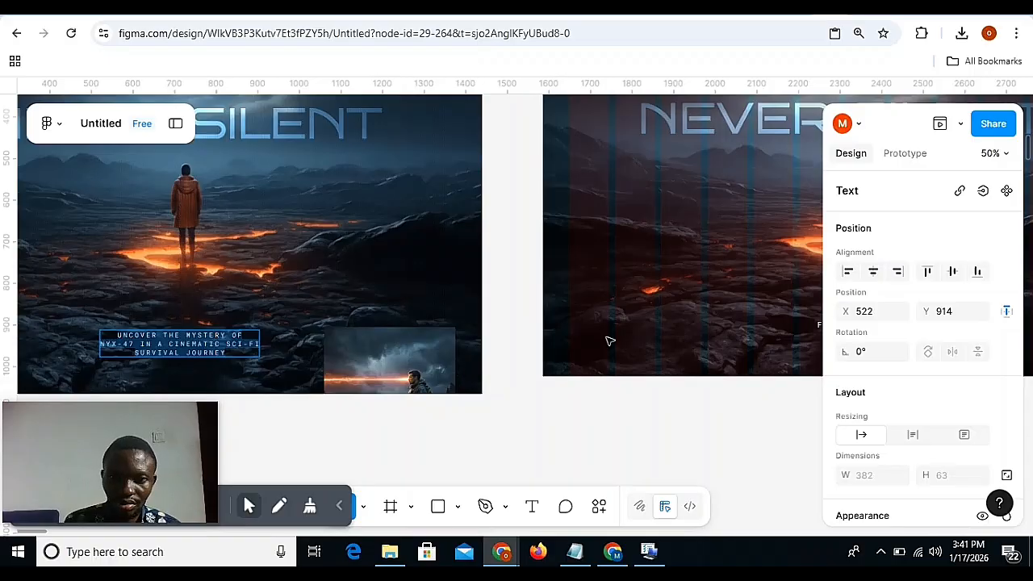
scroll(609, 340, right, 5)
click(453, 325)
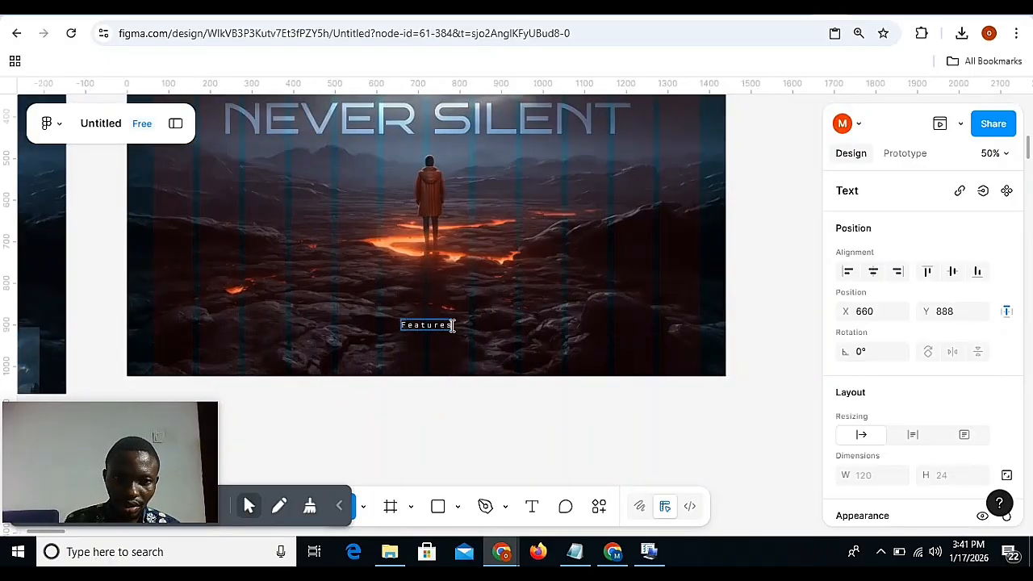
double_click(453, 325)
key(ctrl+v)
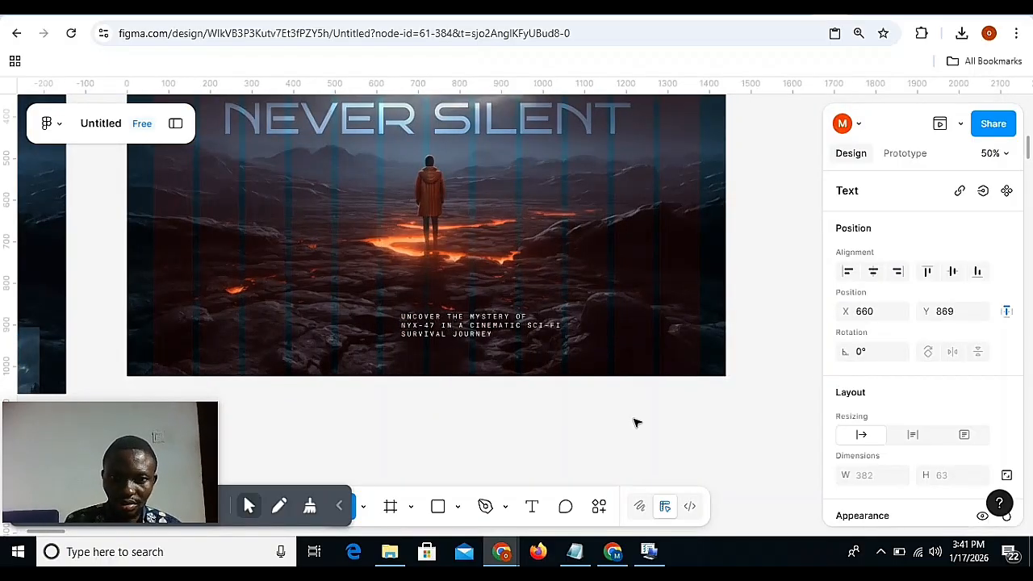
key(Escape)
Center-align the tagline's text and center it horizontally in the Desktop - 10 frame.
scroll(925, 419, down, 3)
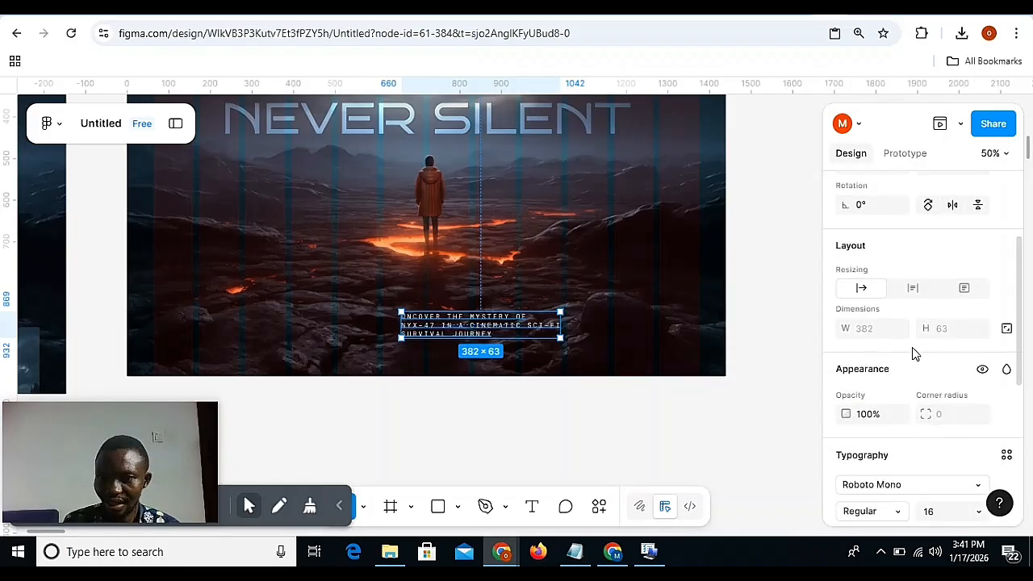
scroll(880, 313, down, 2)
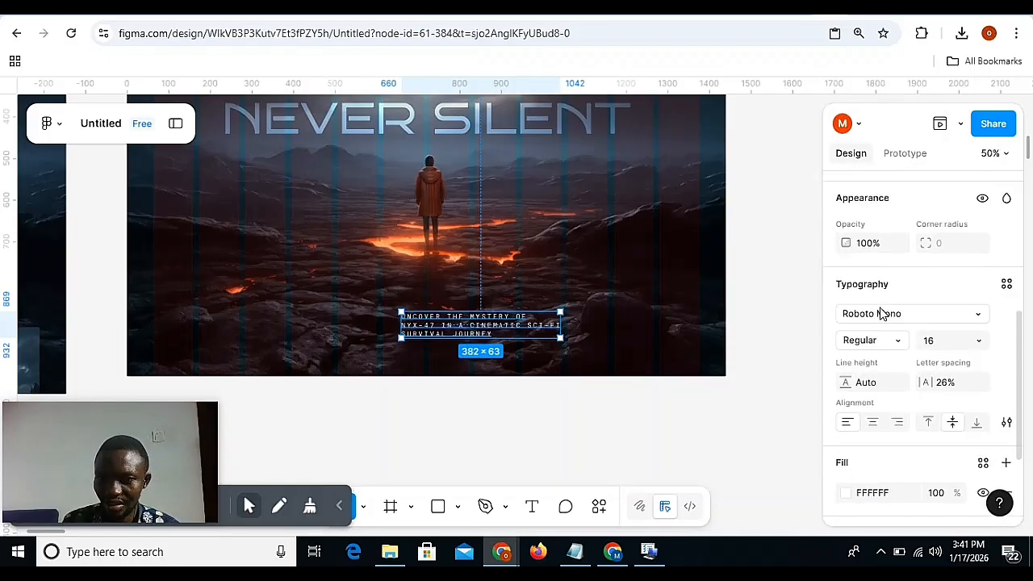
click(873, 422)
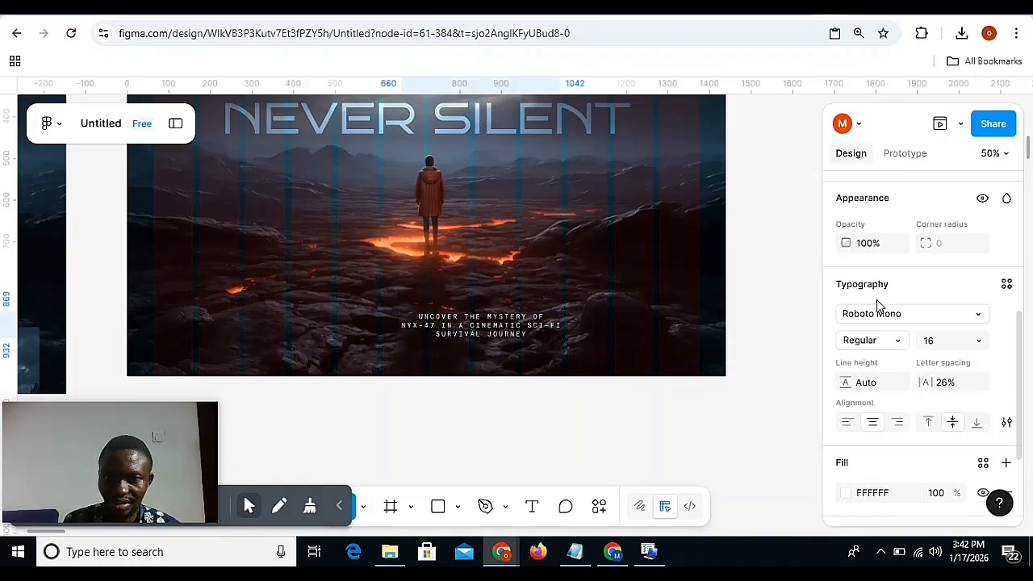
scroll(876, 303, up, 4)
click(872, 272)
scroll(657, 300, left, 10)
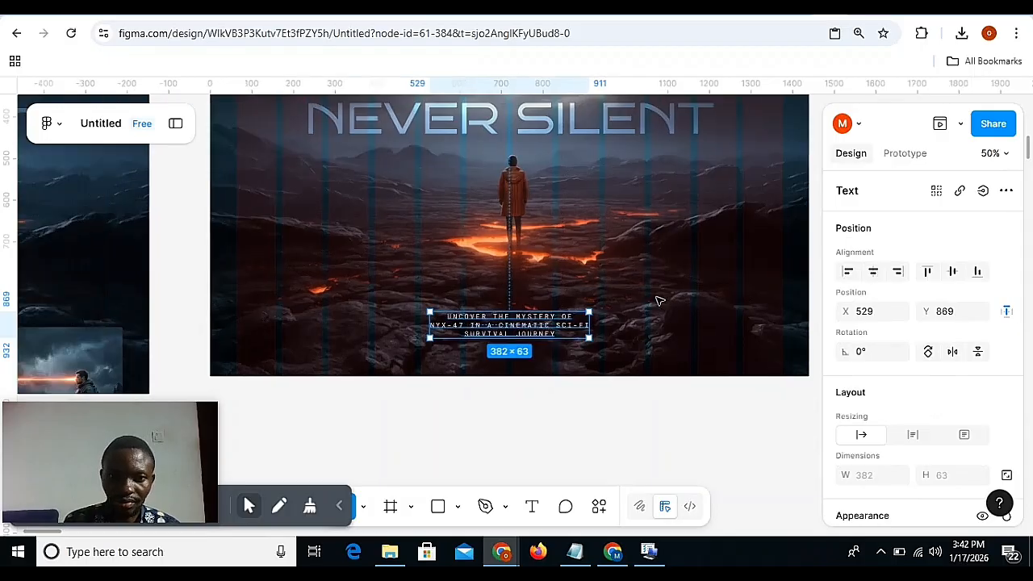
Examine the "WATCH TRAILER" label's typography in Desktop - 9 and compare it with the text settings of the tagline in Desktop - 10.
scroll(657, 300, right, 10)
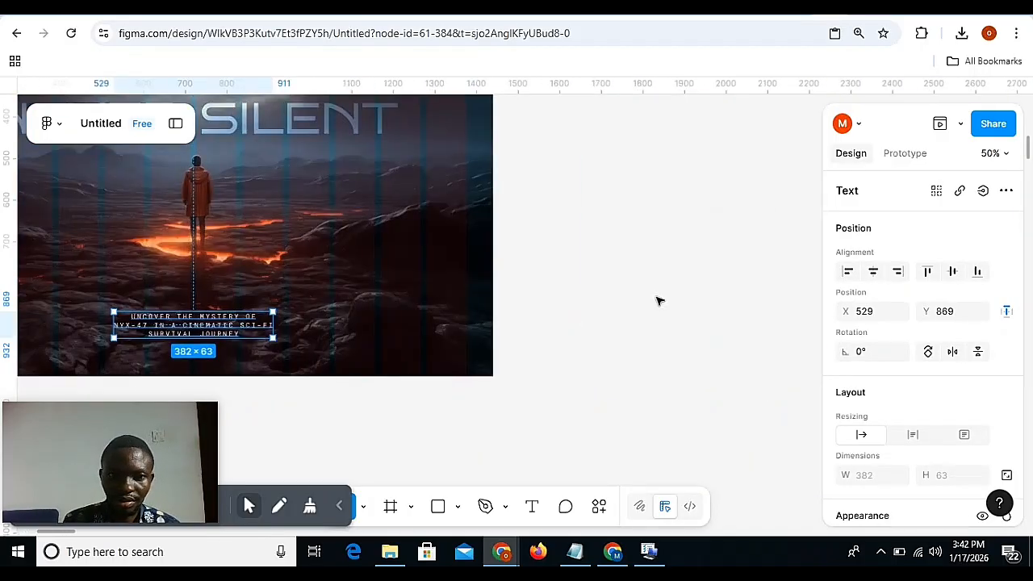
scroll(657, 300, left, 3)
scroll(523, 371, left, 10)
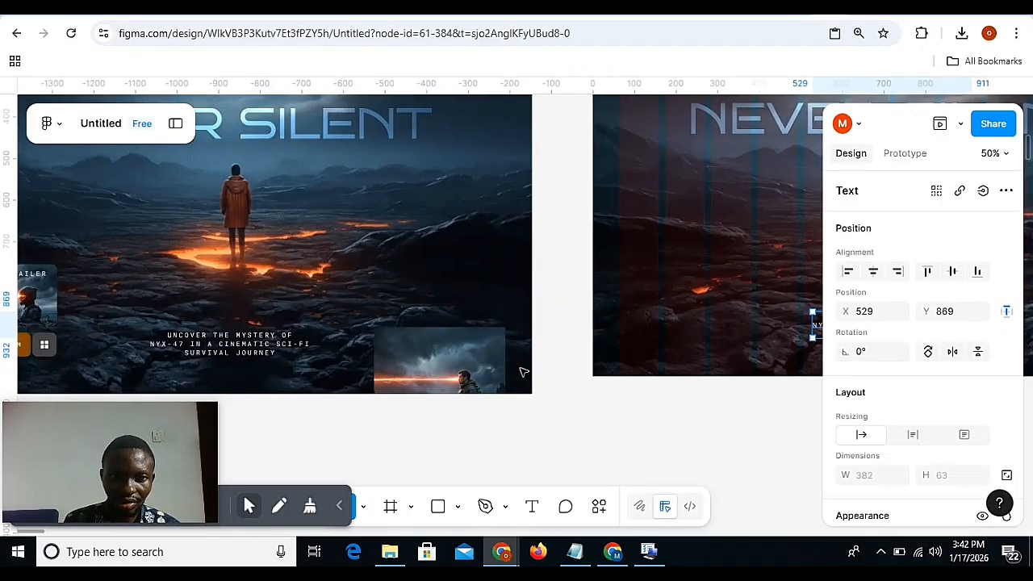
scroll(474, 328, right, 10)
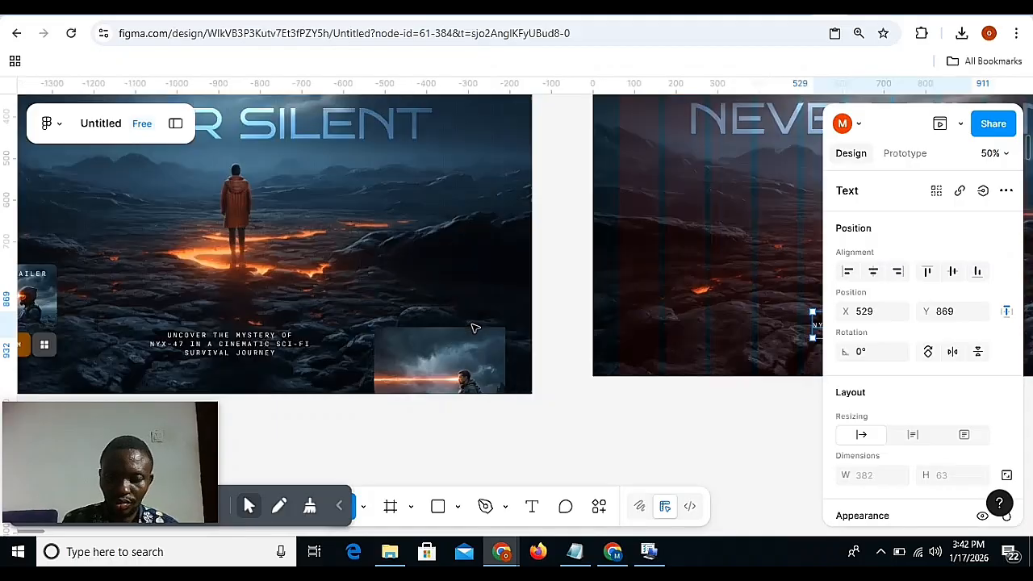
scroll(475, 327, down, 5)
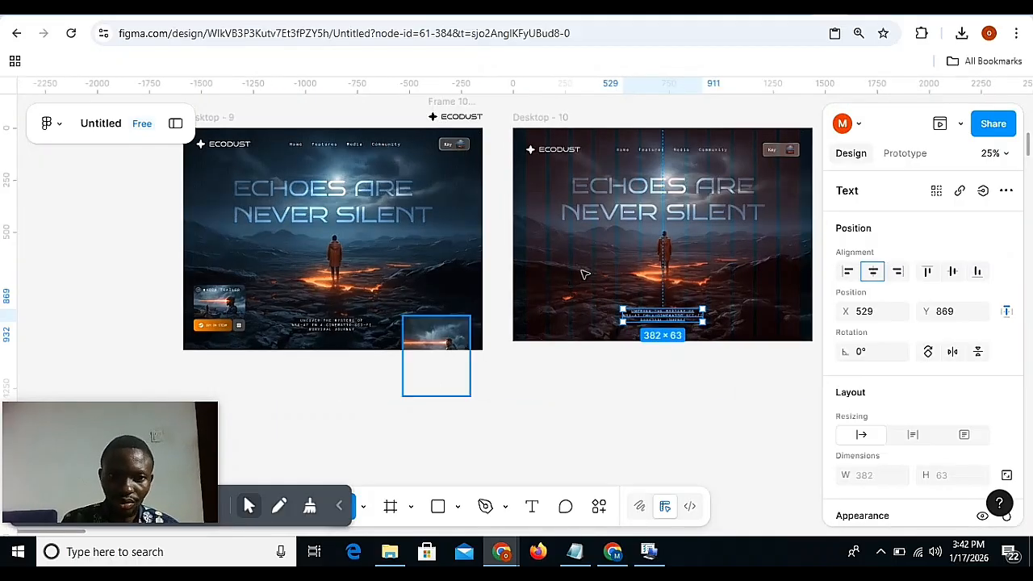
scroll(406, 274, left, 6)
key(ctrl+plus)
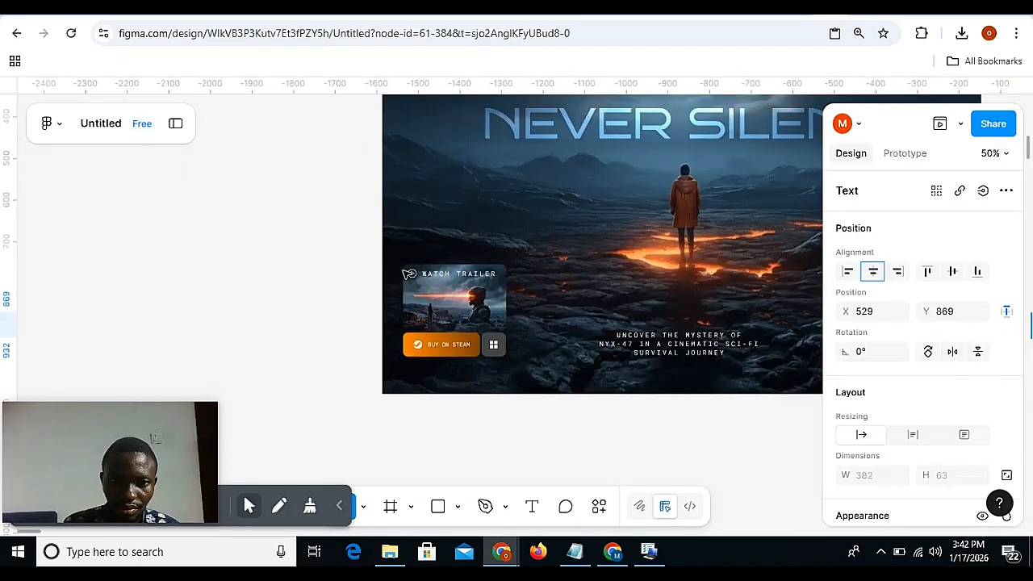
click(476, 275)
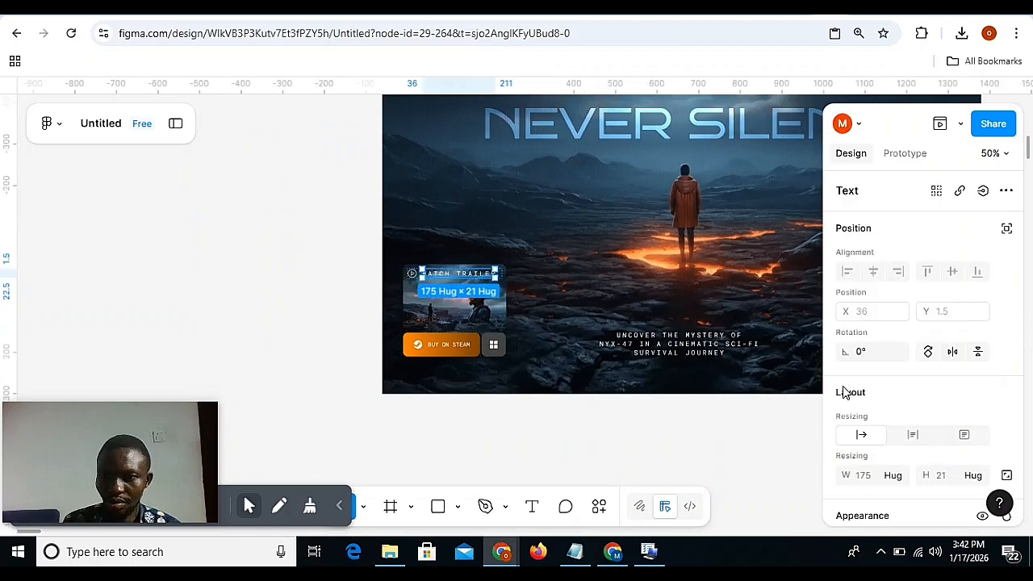
scroll(855, 403, down, 5)
scroll(778, 376, right, 10)
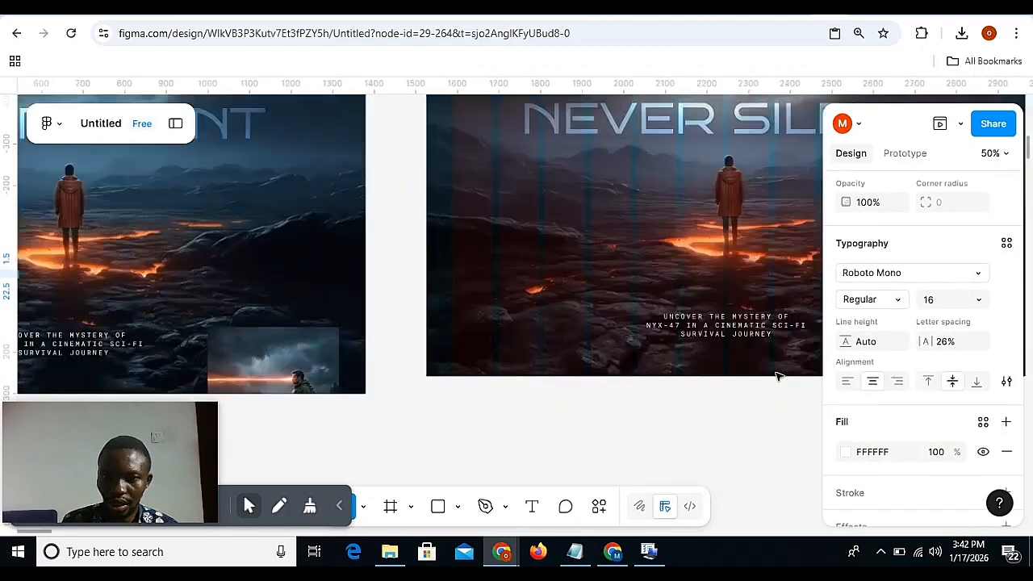
key(ctrl+minus)
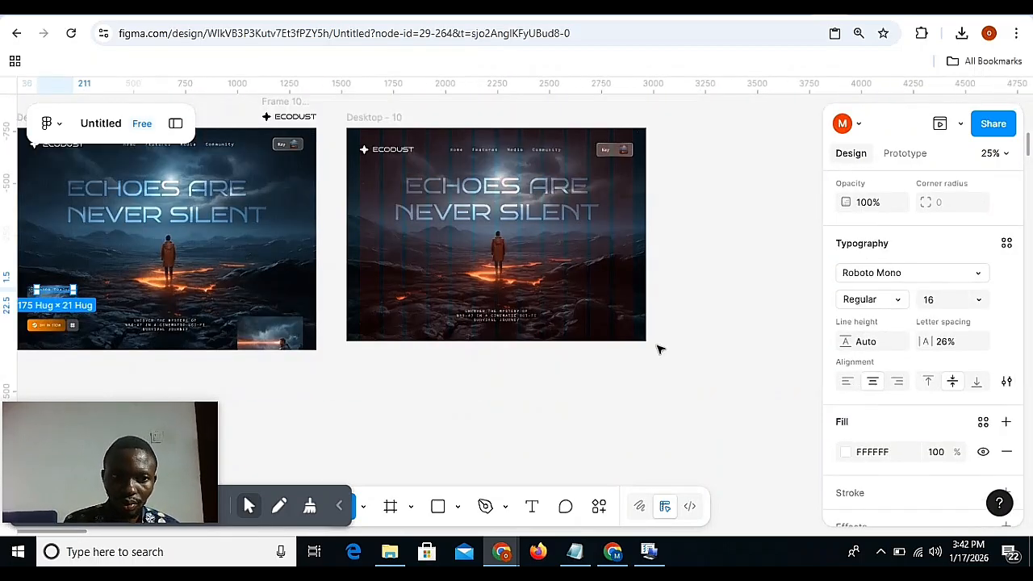
scroll(657, 346, left, 5)
click(734, 321)
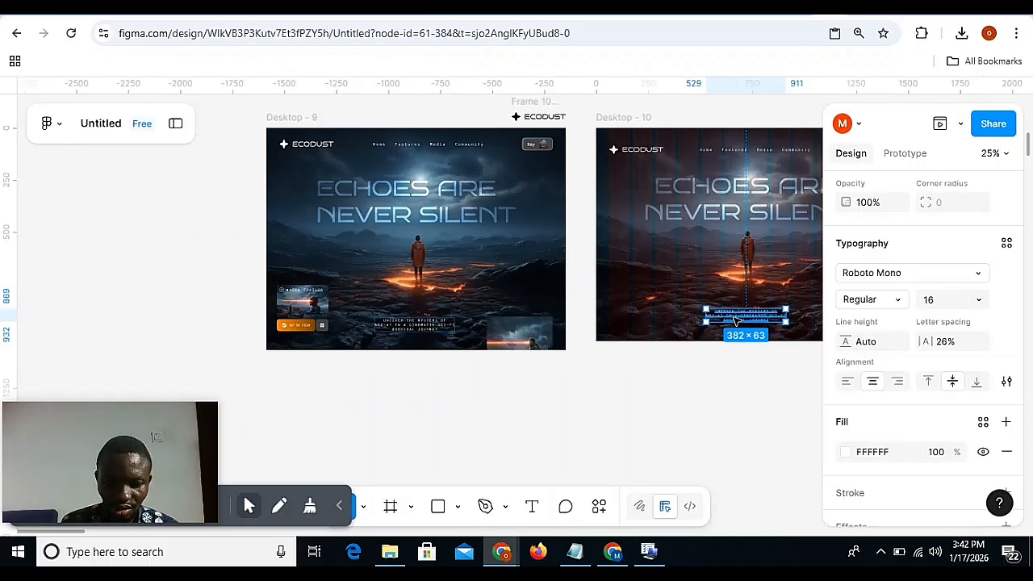
Duplicate the navigation links group and place the copy in the hero's lower-left area of Desktop - 10 at X 59, Y 808.
right_click(718, 219)
click(646, 157)
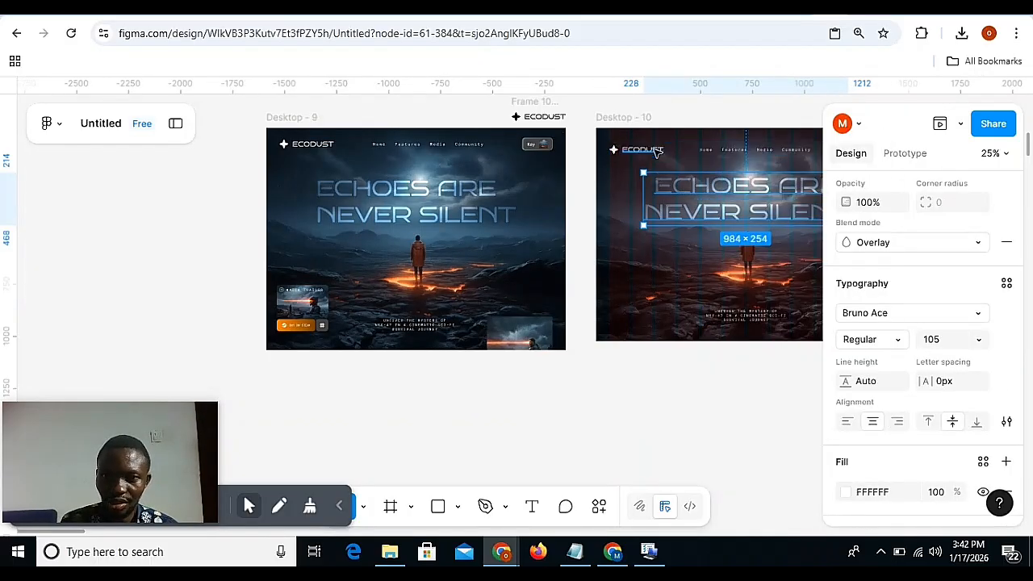
double_click(650, 153)
click(730, 151)
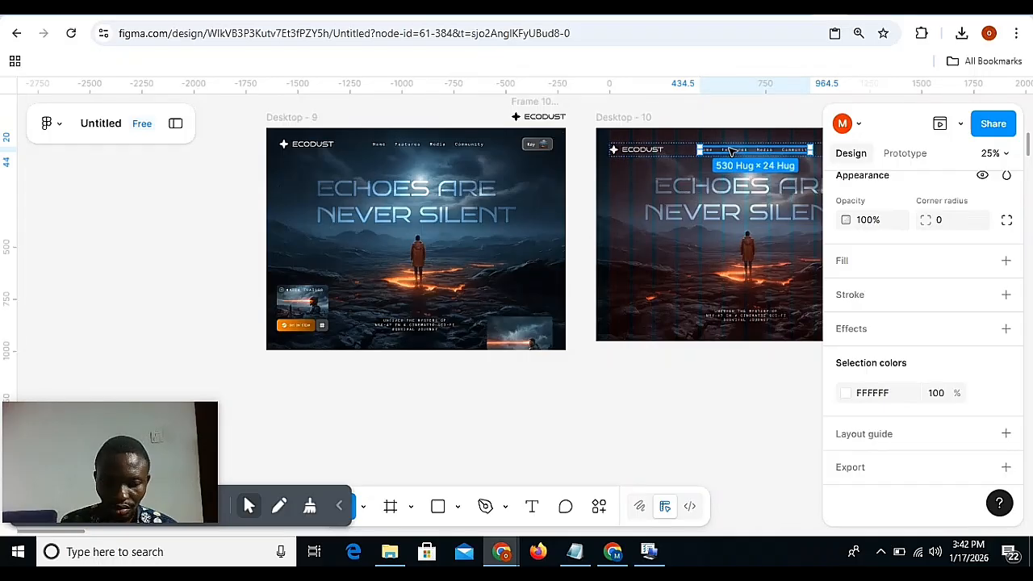
drag(730, 150, 650, 301)
key(ctrl+plus)
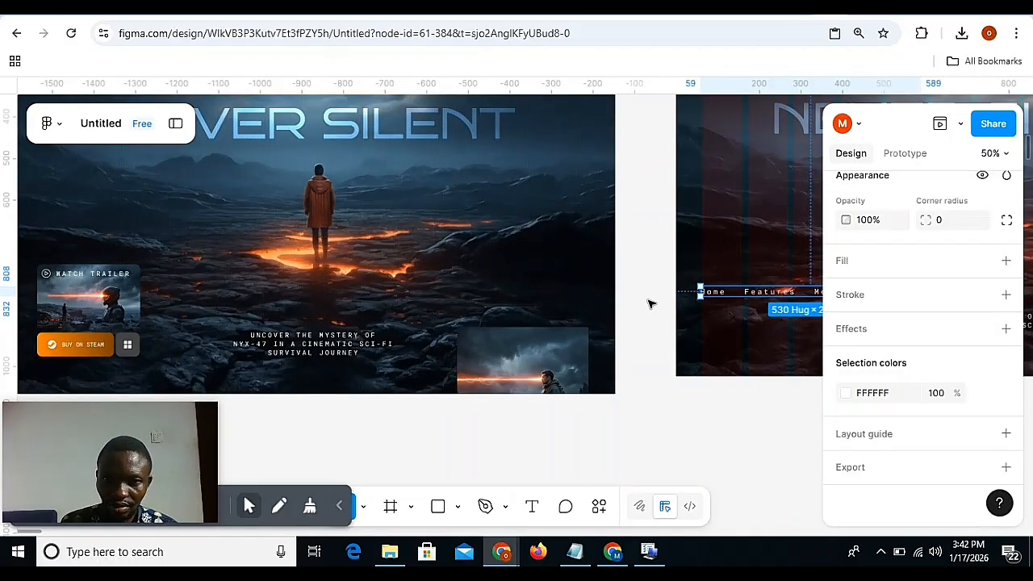
scroll(652, 304, right, 3)
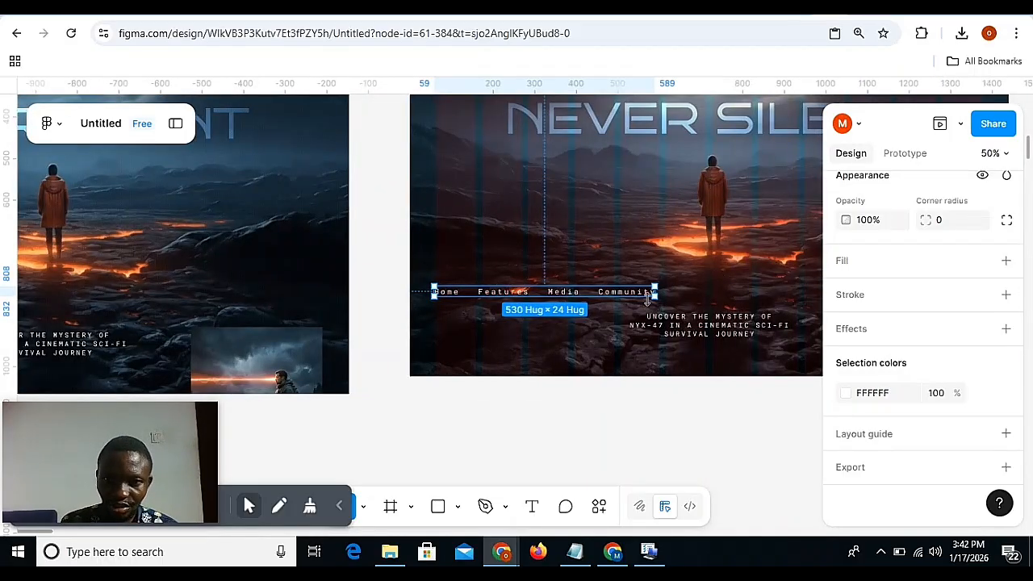
Delete the "Home" and "Features" links from the copied navigation group.
double_click(569, 291)
click(502, 292)
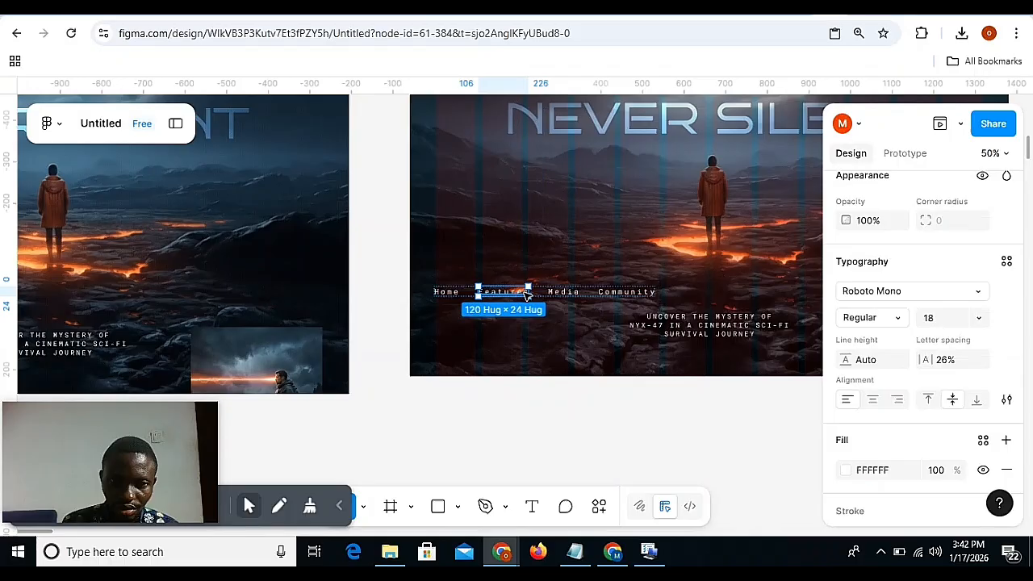
shift+click(446, 292)
key(Delete)
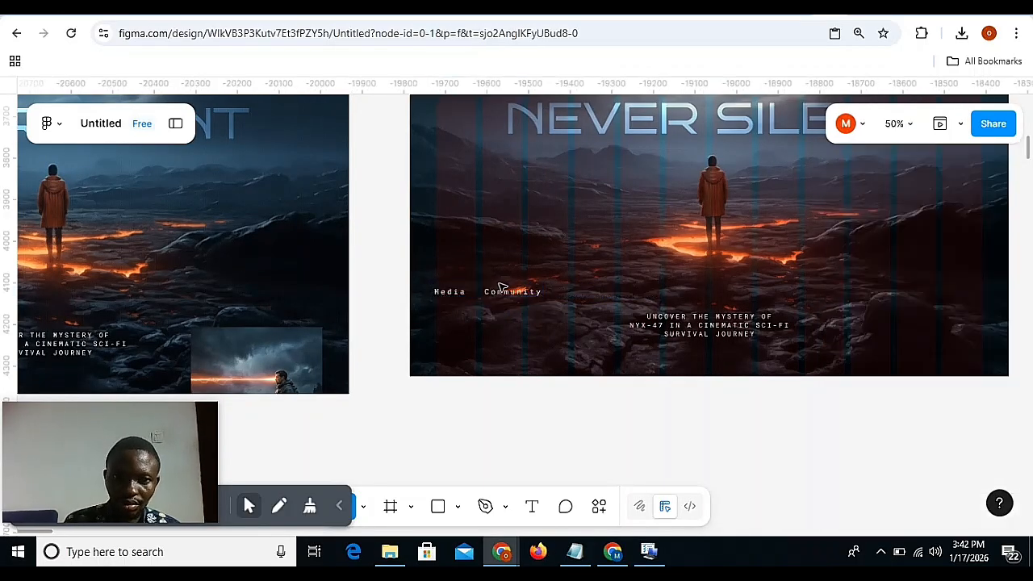
Move the copied links group to about X 100, Y 845 and replace its "Media" link with the play icon copied from Desktop - 9.
drag(489, 289, 508, 304)
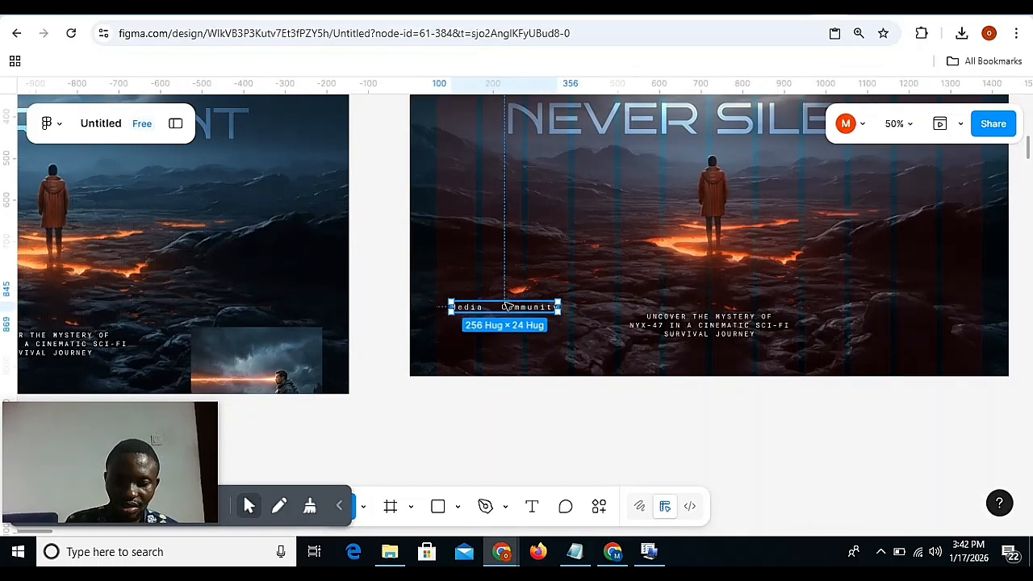
key(ctrl+minus)
scroll(298, 316, left, 4)
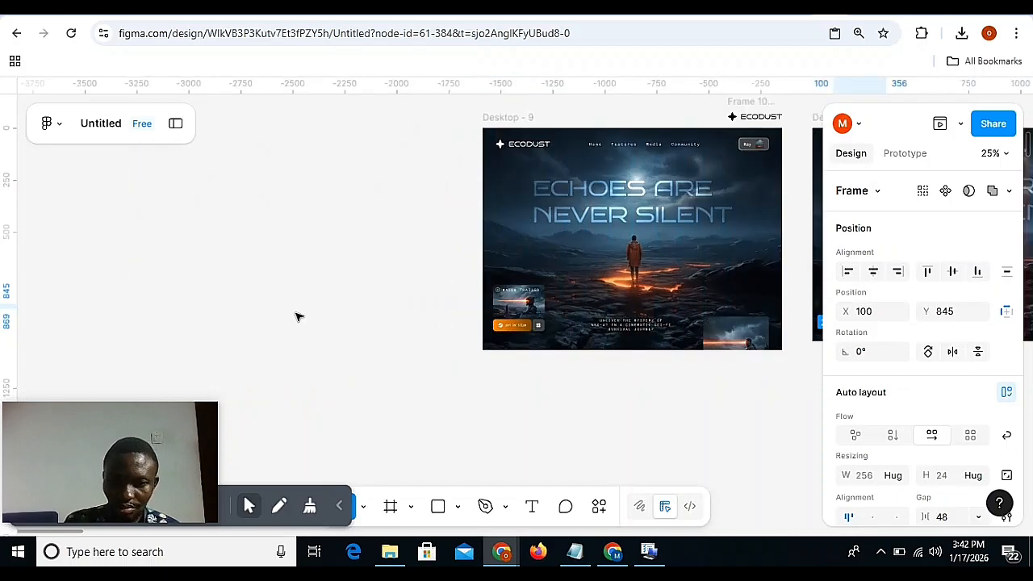
key(ctrl+plus)
key(ctrl+plus)
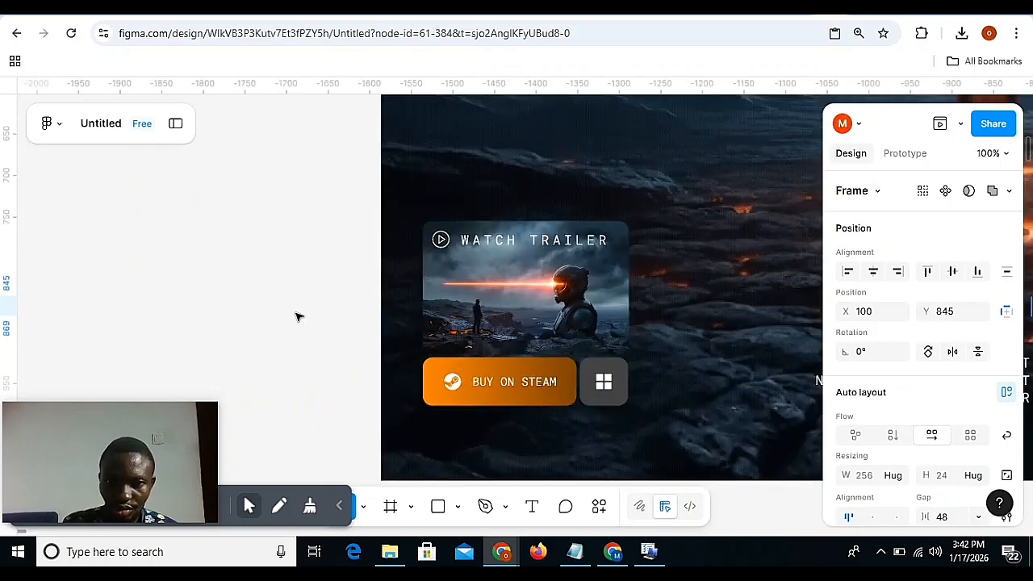
click(521, 239)
click(443, 240)
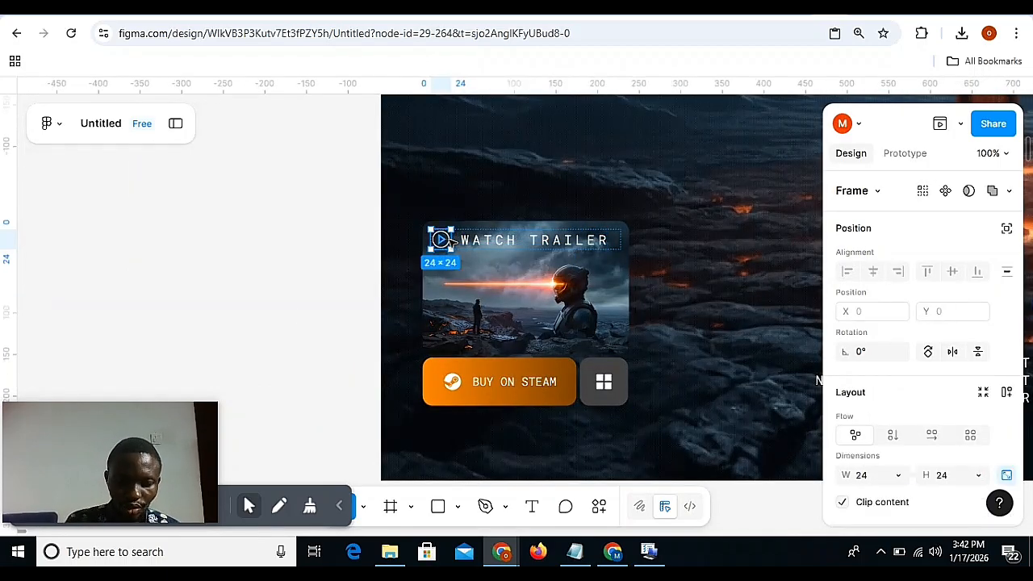
scroll(449, 240, right, 15)
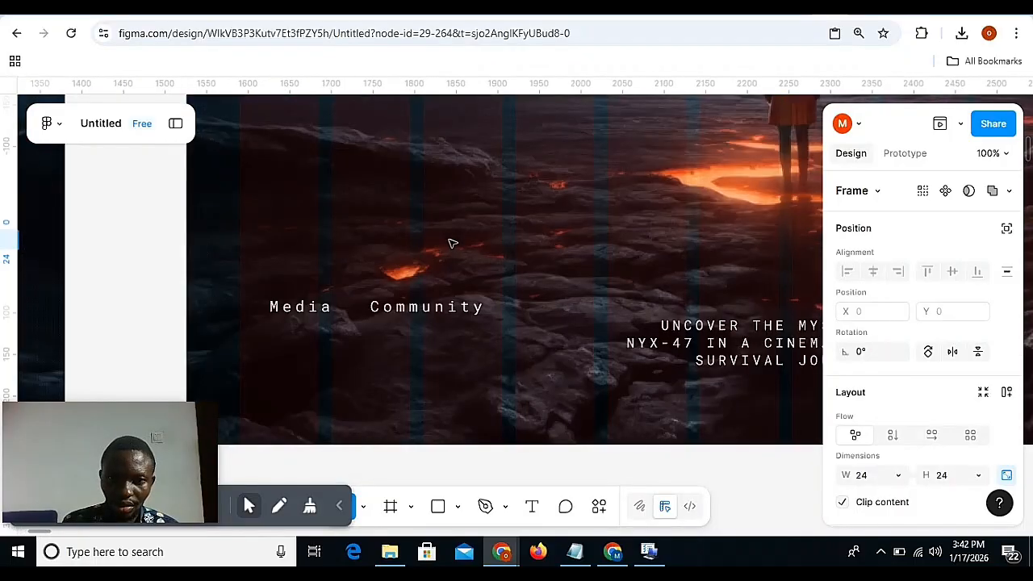
click(313, 308)
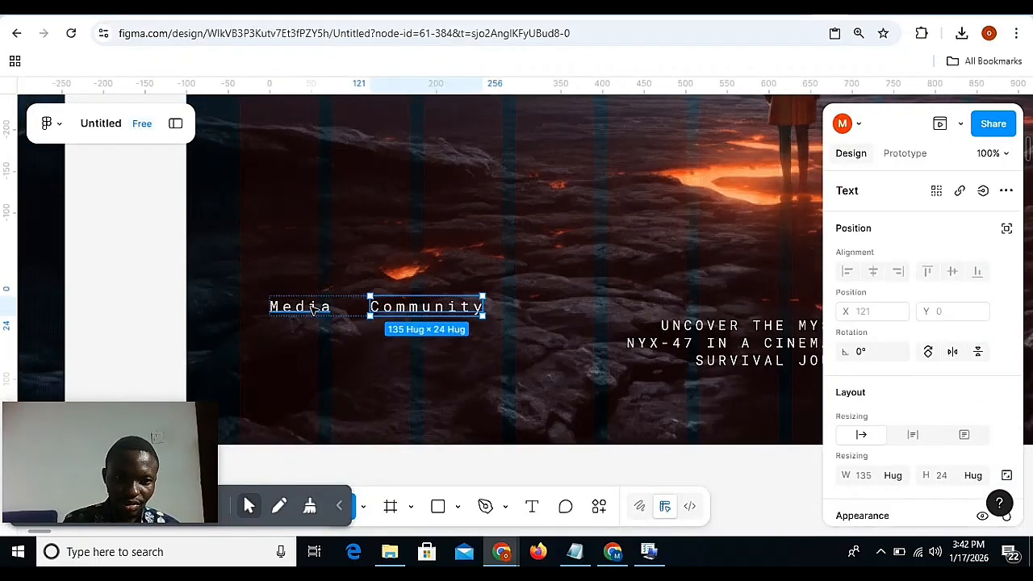
click(313, 307)
key(ctrl+shift+r)
Change the remaining "Community" text in the copied group to "WATCH TRAILER", matching the label in Desktop - 9.
scroll(313, 308, left, 12)
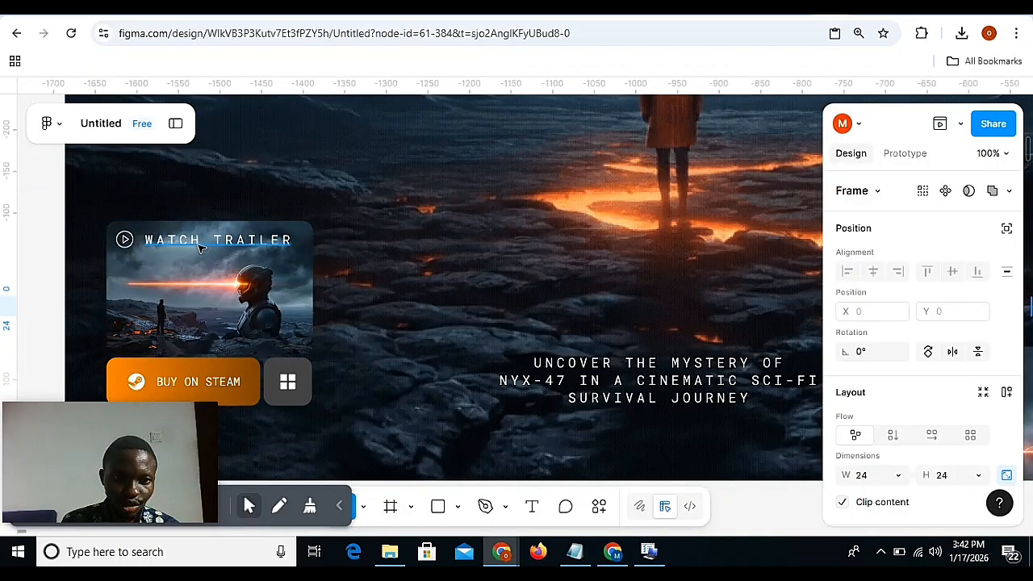
scroll(200, 247, right, 12)
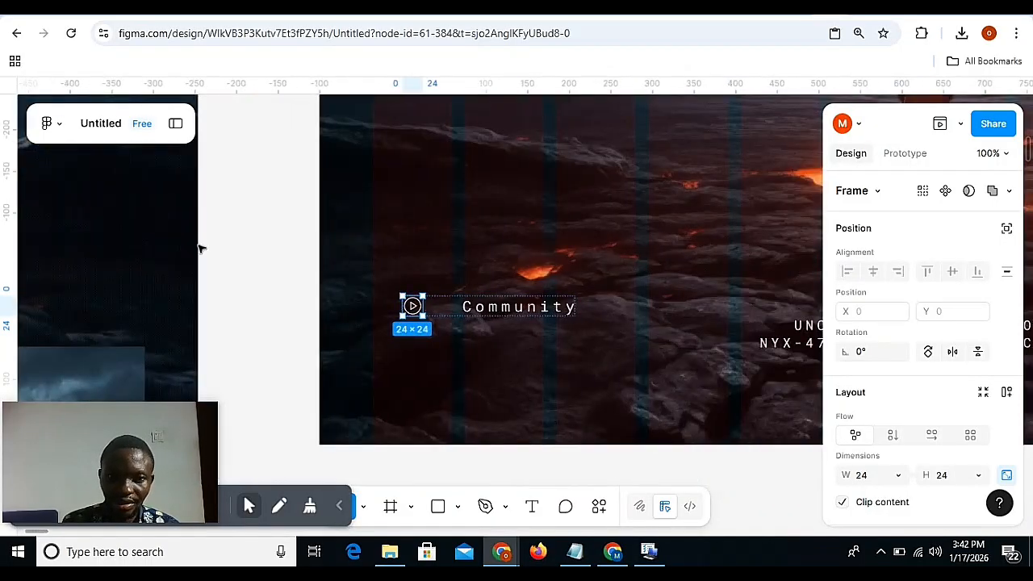
click(514, 312)
double_click(513, 312)
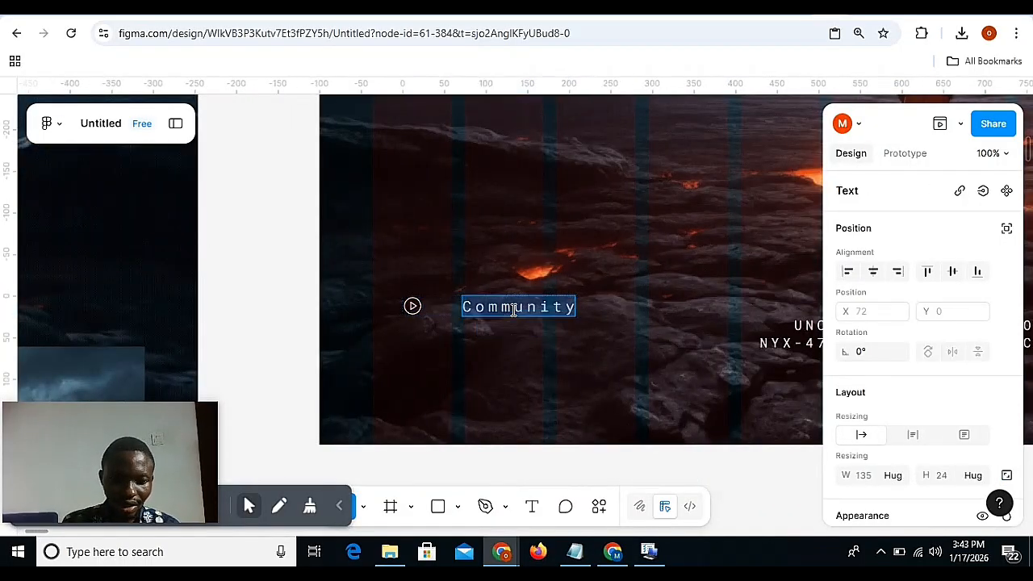
text(W)
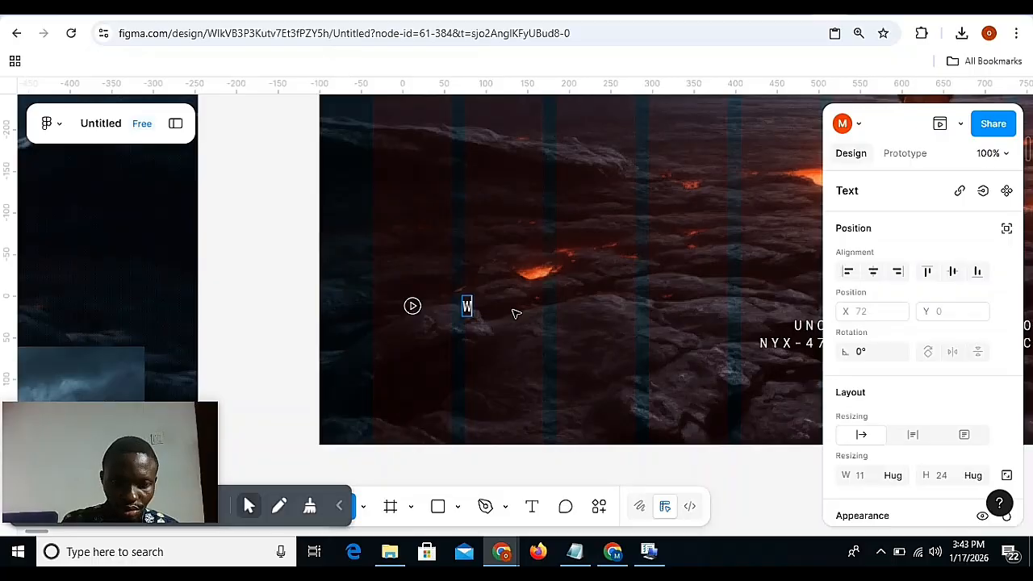
text(ATCH )
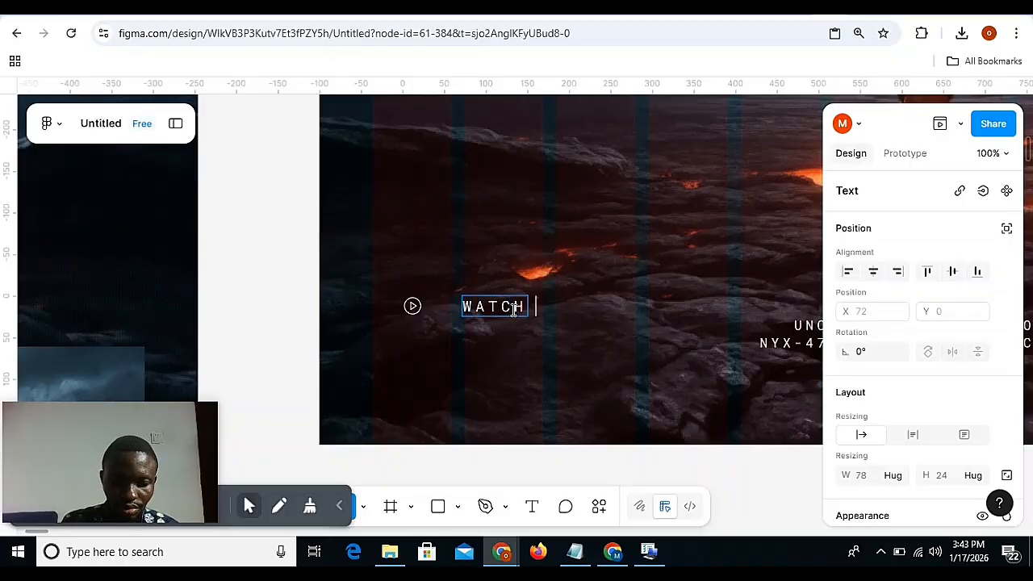
text(TRAILER)
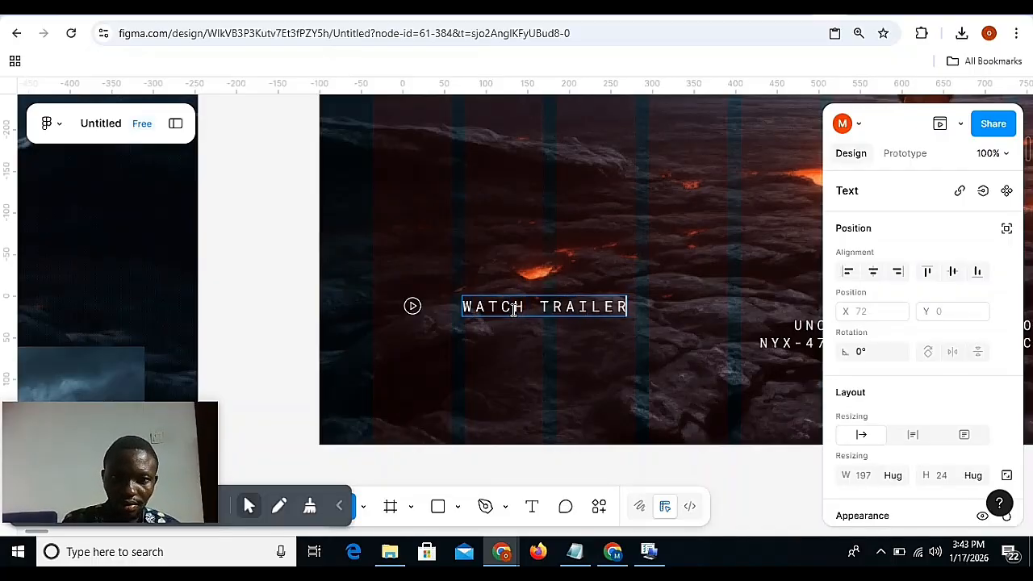
click(254, 272)
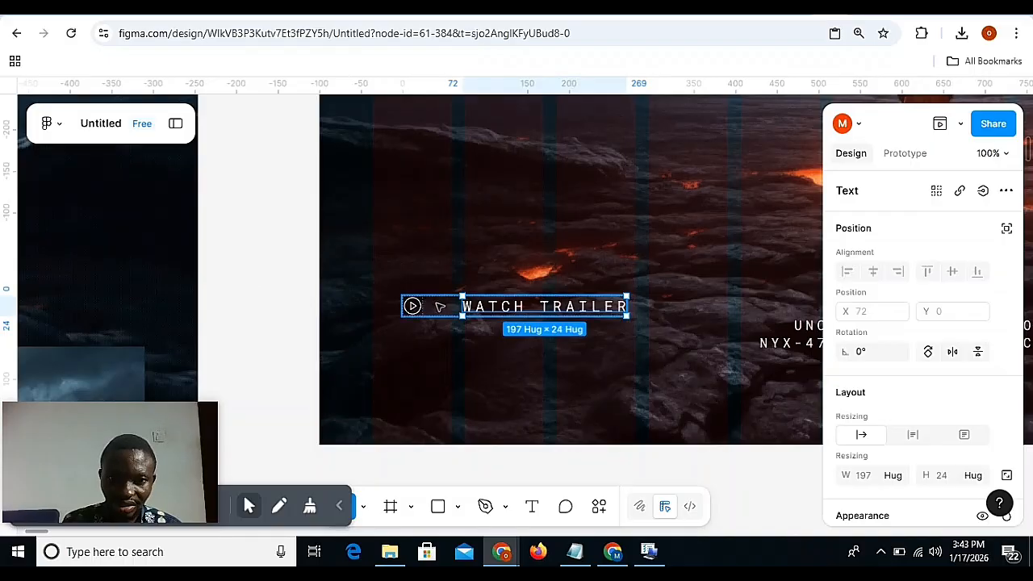
Set the auto layout gap between the play icon and the "WATCH TRAILER" text to 20.
click(440, 306)
scroll(939, 448, down, 2)
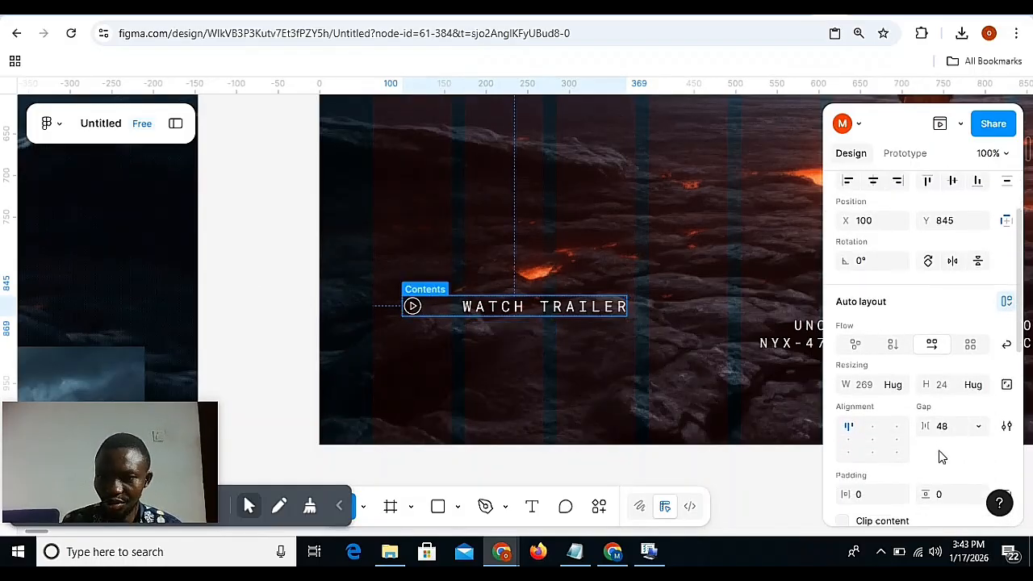
click(947, 411)
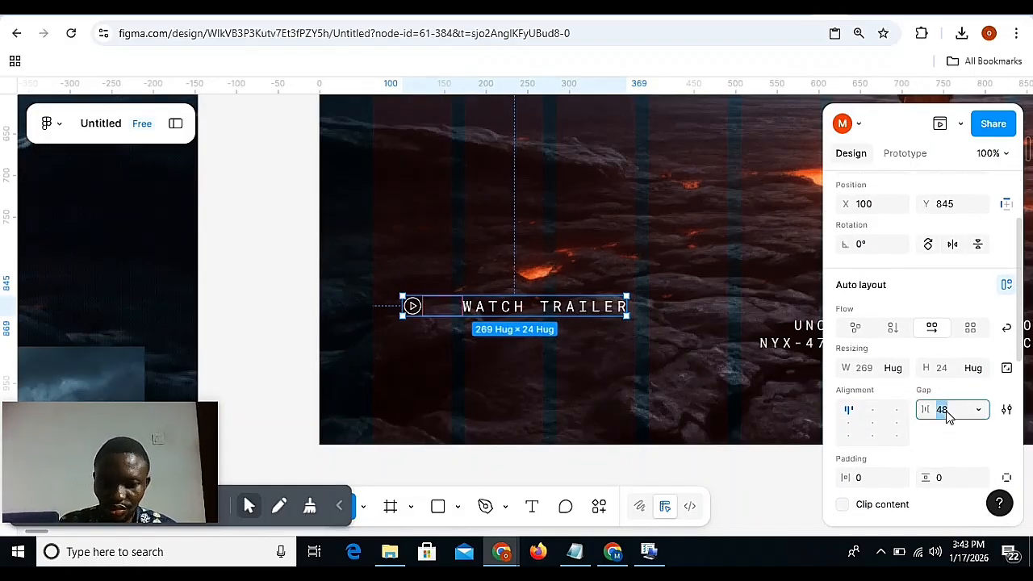
text(20)
key(Return)
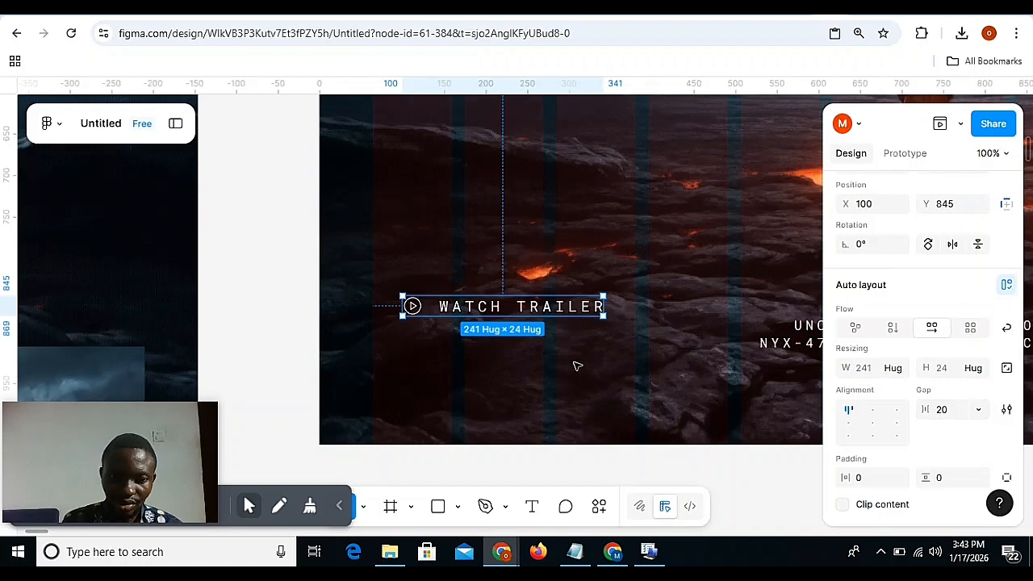
Wrap the Watch Trailer label in an auto layout frame about 261 × 151, placed at about X 88, Y 781 in Desktop - 10.
key(shift+a)
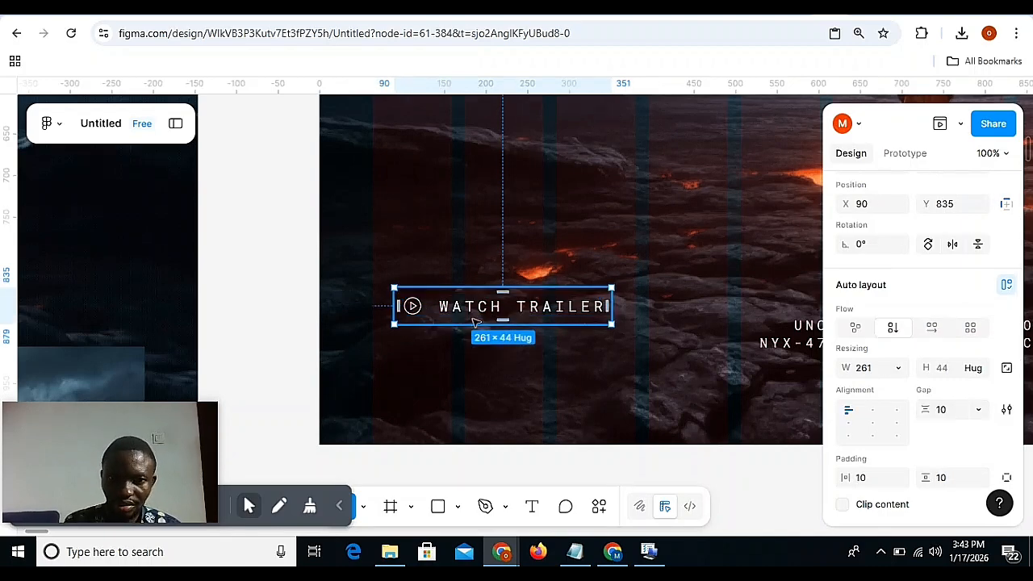
drag(478, 324, 480, 414)
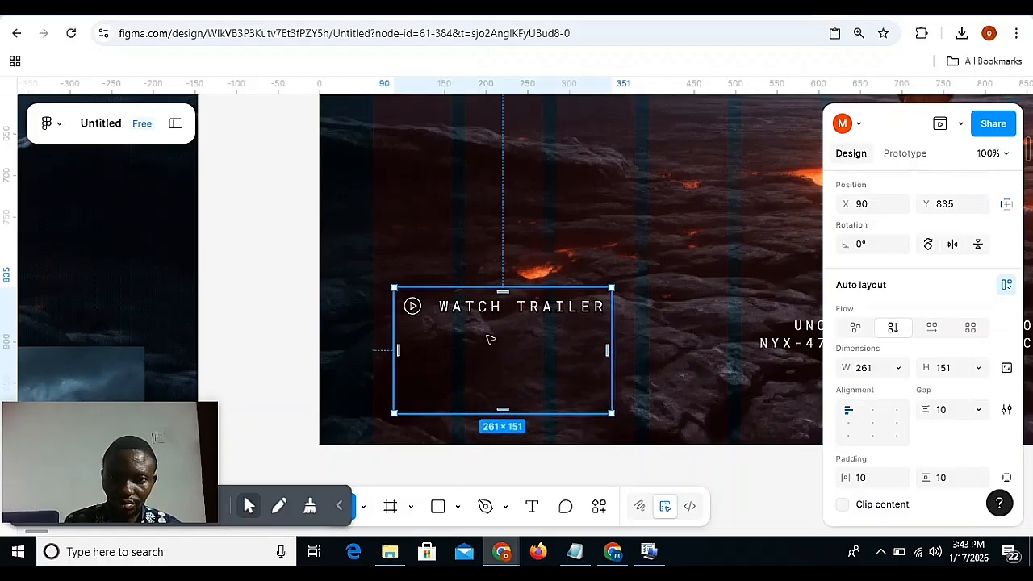
scroll(487, 323, down, 3)
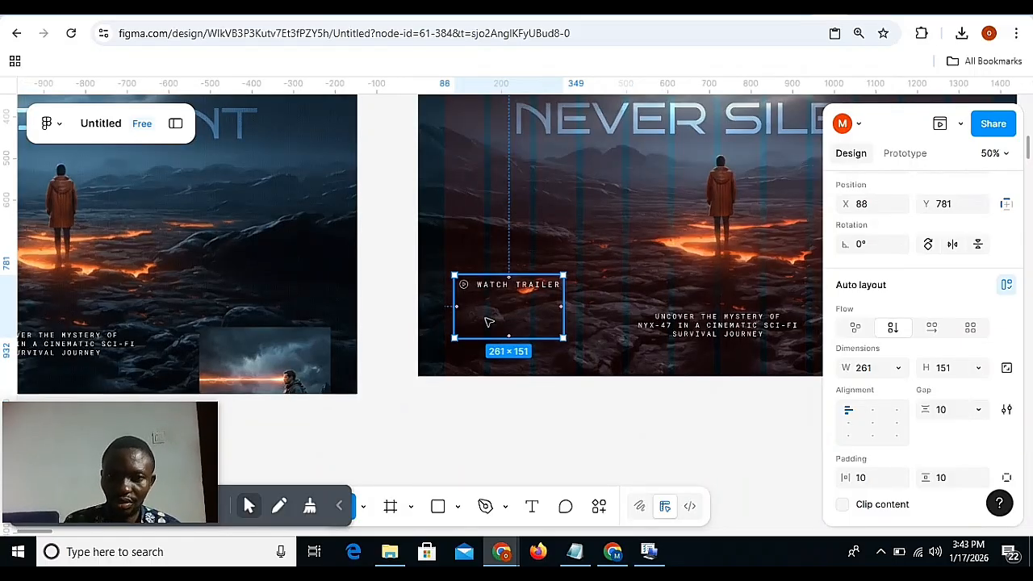
Set both the horizontal and vertical padding of the Watch Trailer frame to 12.
scroll(866, 513, down, 5)
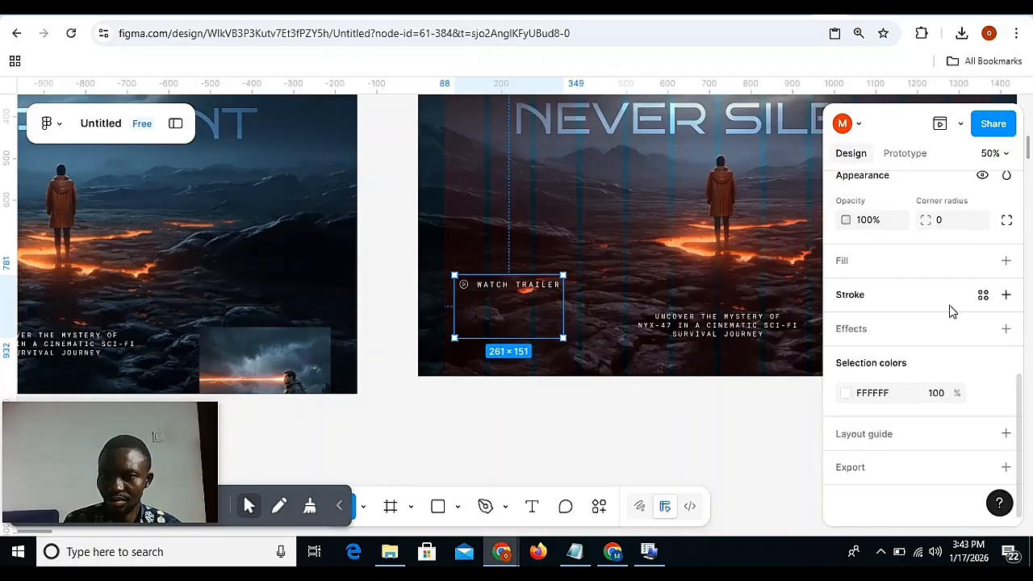
scroll(906, 258, up, 2)
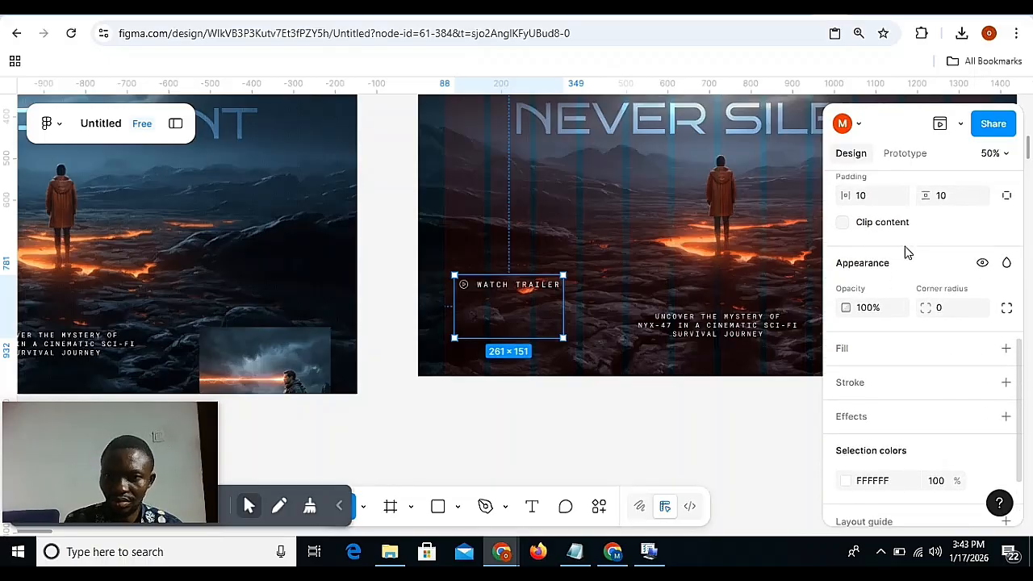
click(874, 204)
text(12)
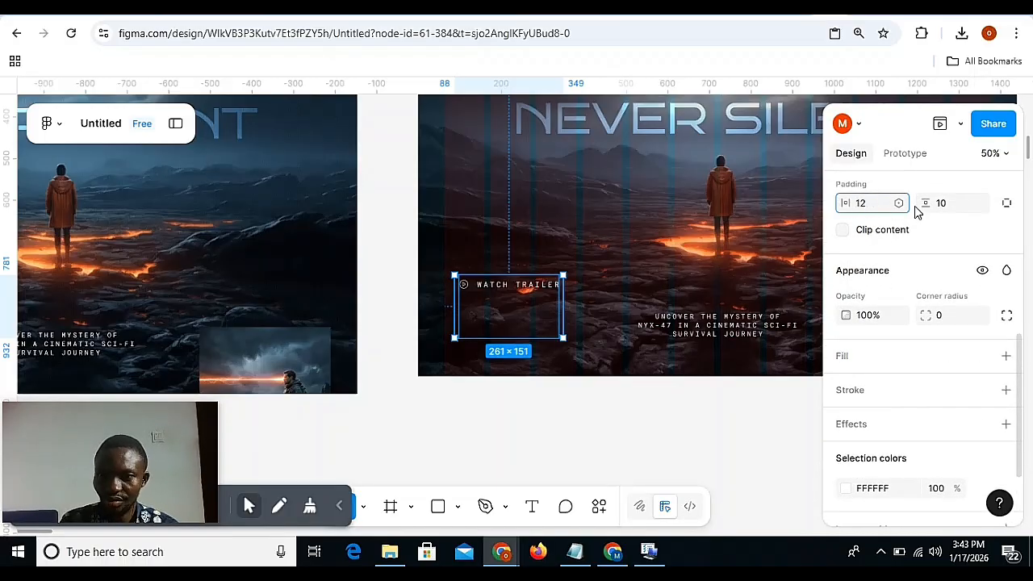
click(943, 208)
text(12)
key(Return)
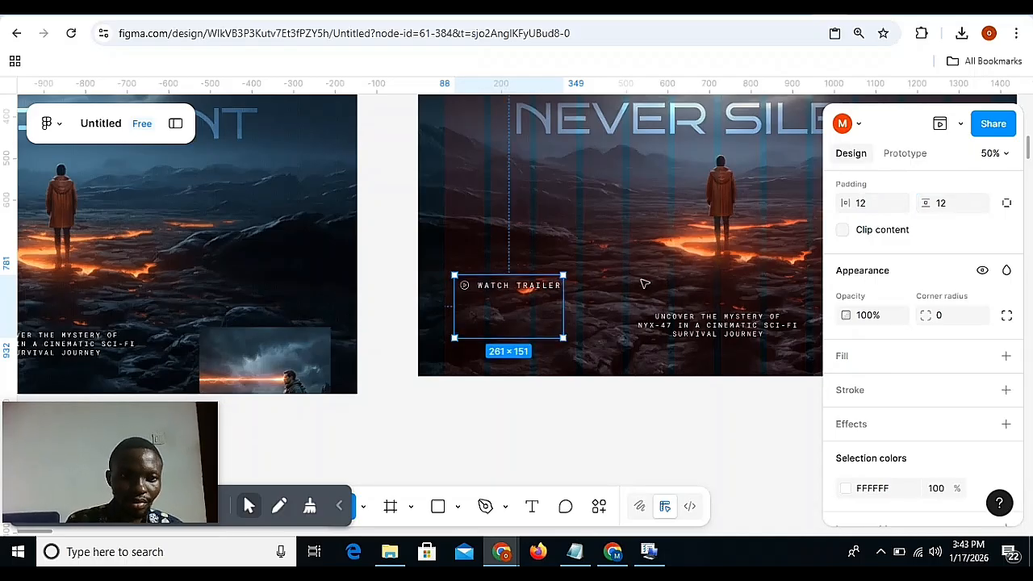
Widen the Watch Trailer frame to about 289 using the trailer card in Desktop - 9 as reference.
scroll(383, 361, right, 2)
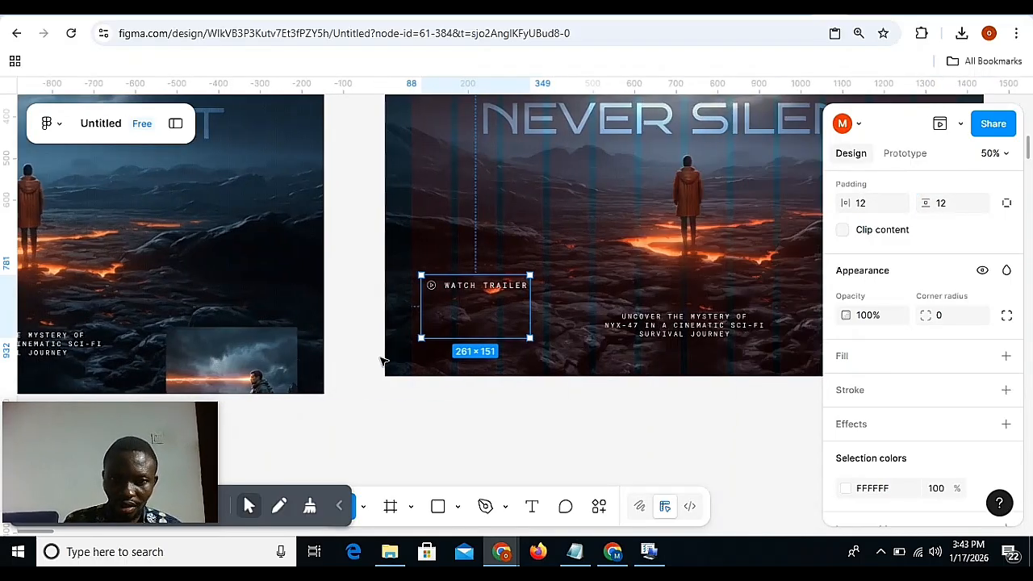
key(minus)
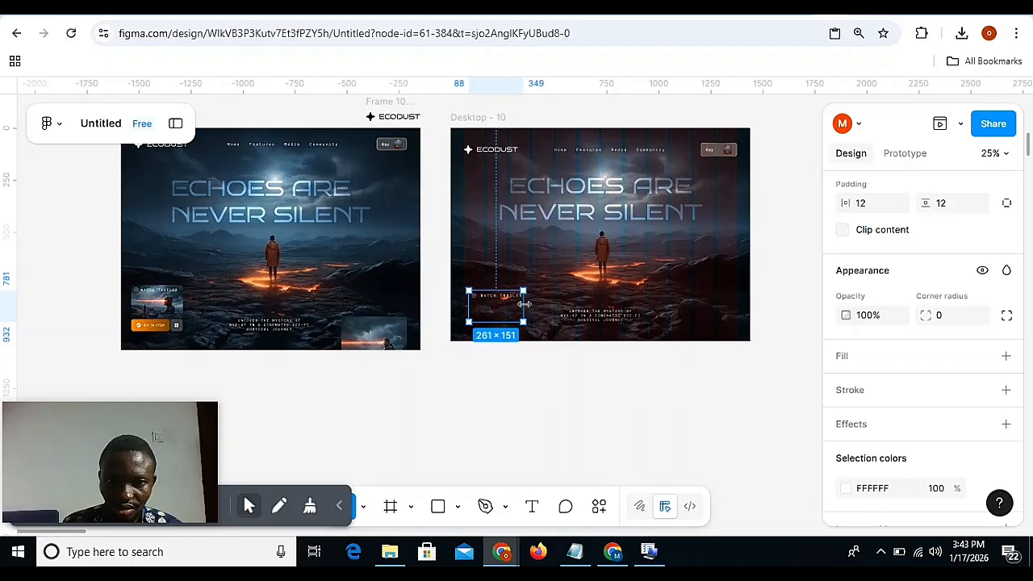
drag(527, 305, 530, 305)
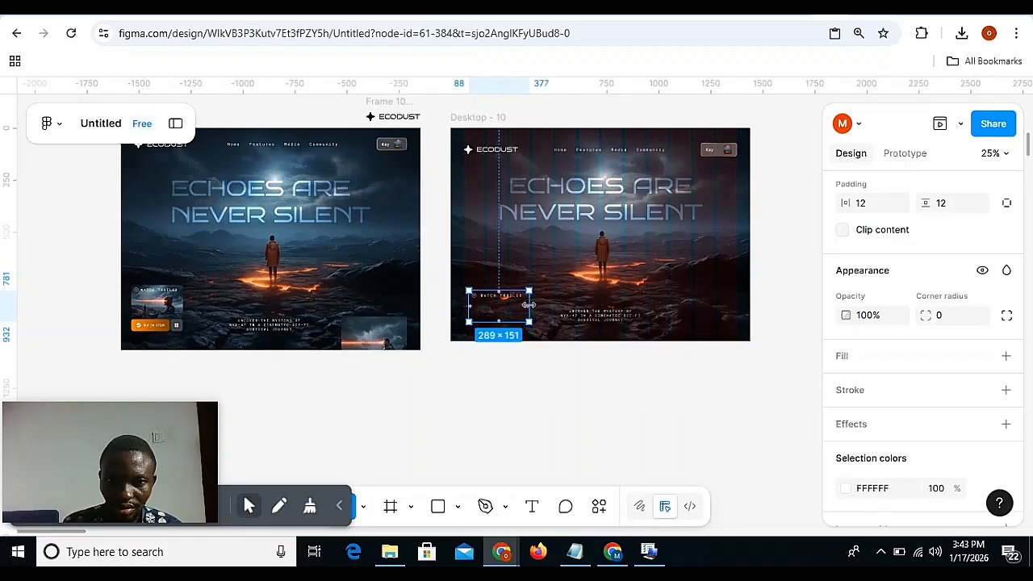
key(plus)
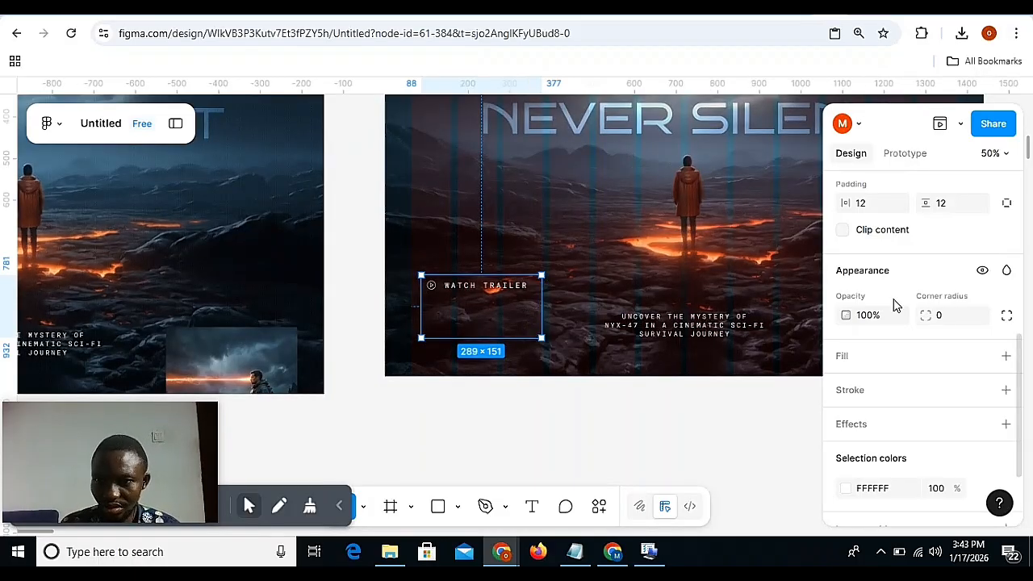
Try centred and top-left auto layout alignments for the contents of the Watch Trailer frame.
scroll(893, 305, up, 5)
scroll(859, 449, down, 3)
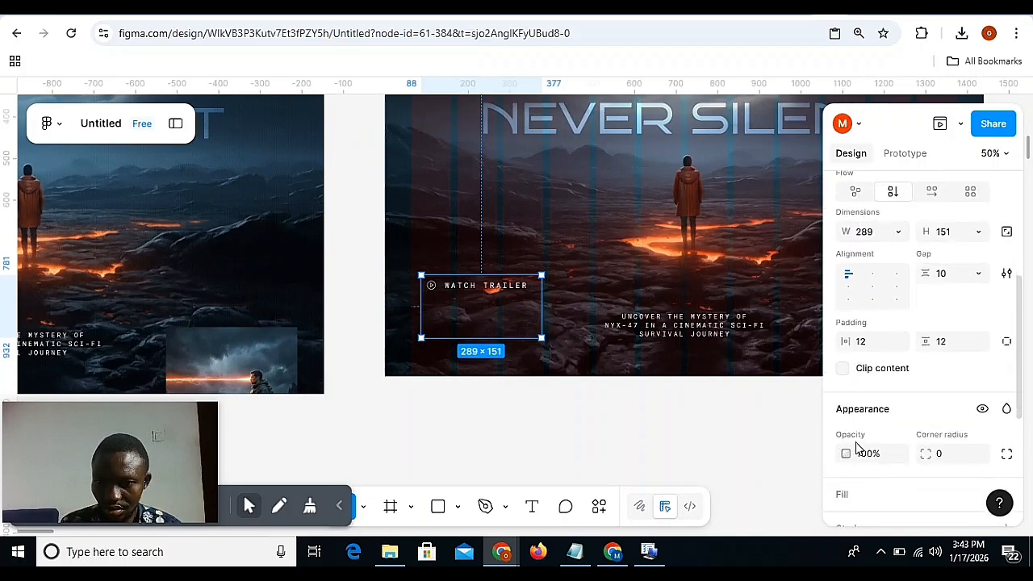
click(872, 288)
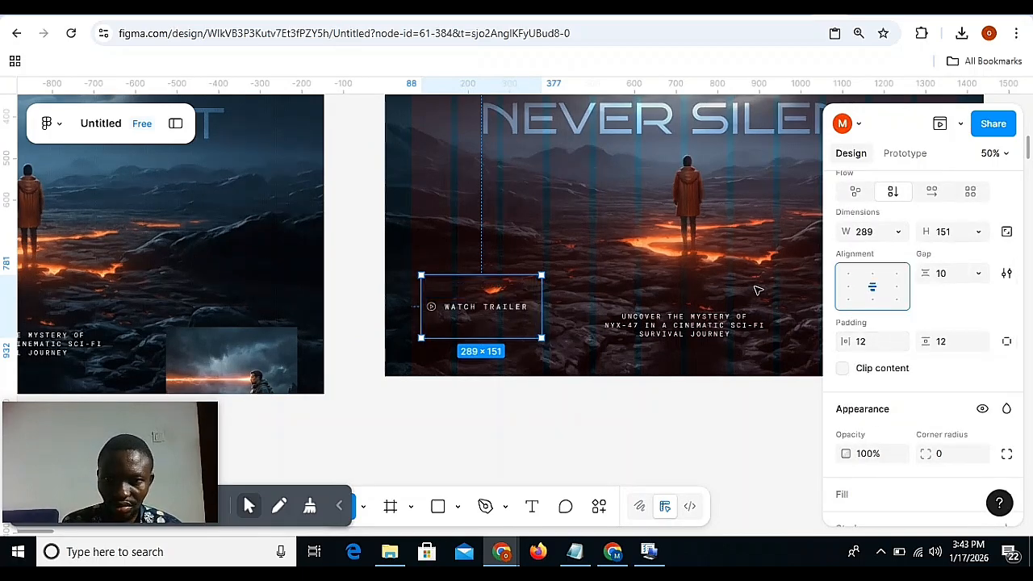
click(849, 273)
click(873, 275)
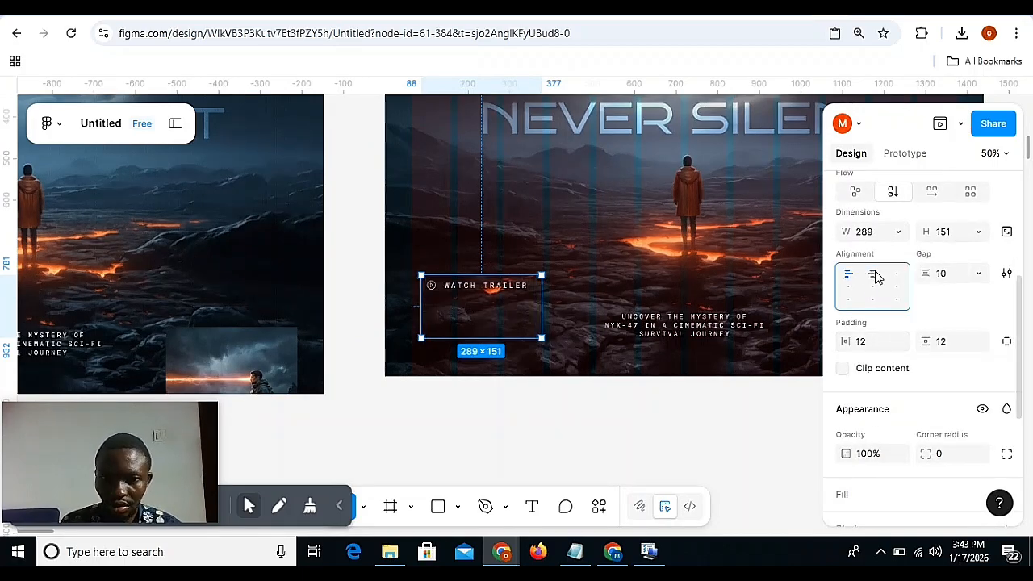
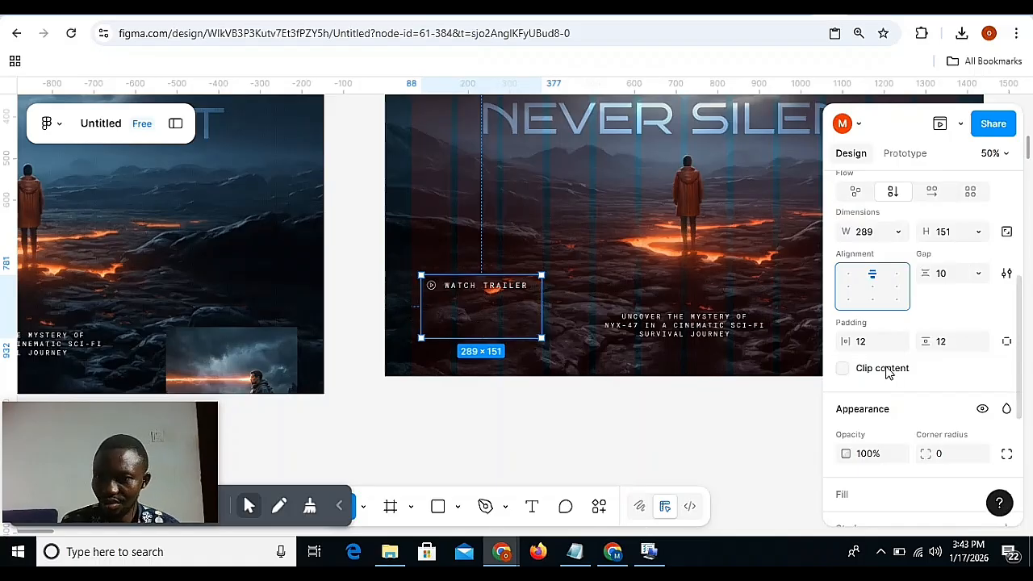
Set the Watch Trailer frame's corner radius to 8.
scroll(932, 303, down, 1)
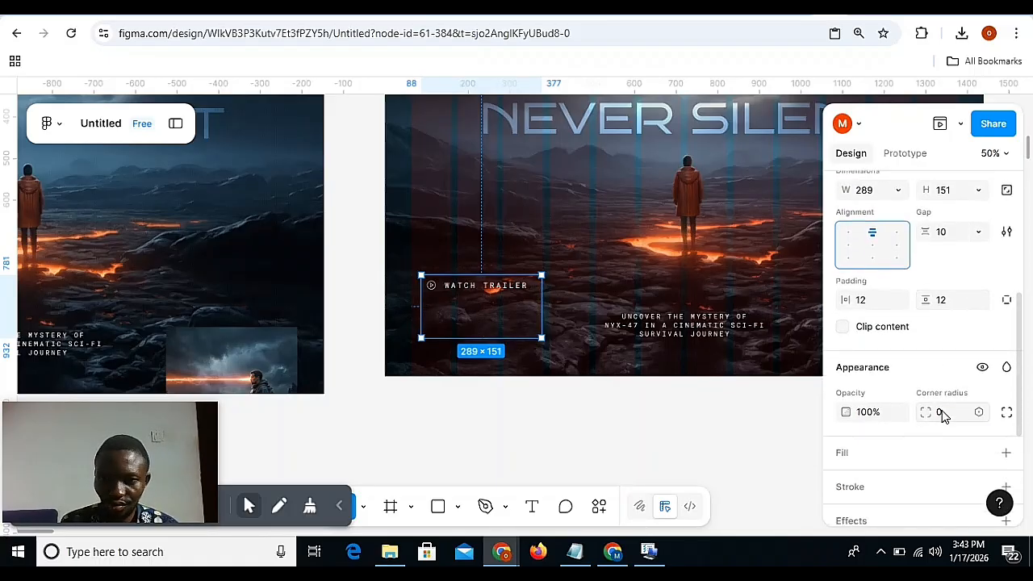
click(940, 412)
text(8)
key(Return)
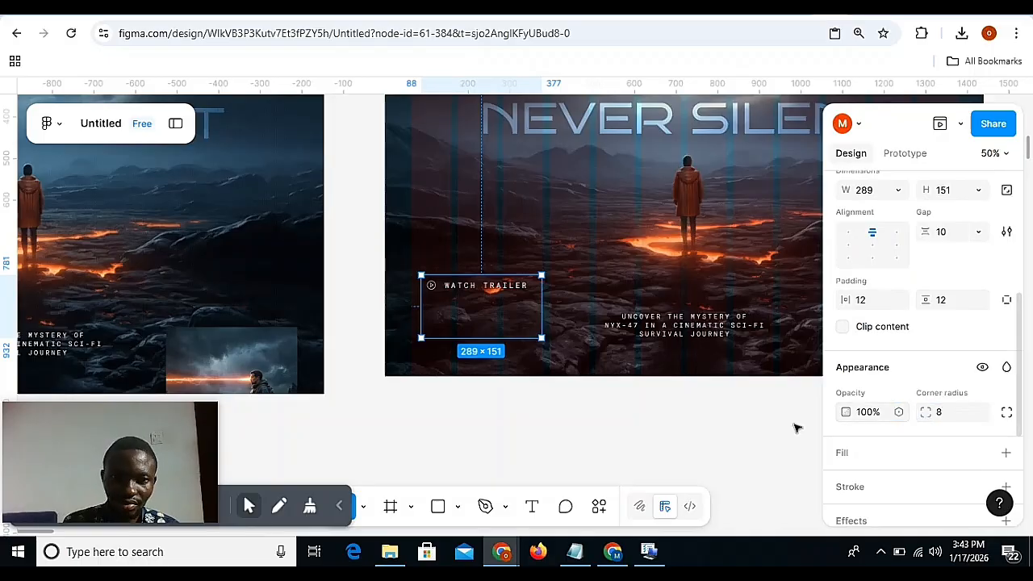
Copy the properties of the trailer card in Desktop - 9 and paste them onto the Watch Trailer frame in Desktop - 10.
scroll(575, 386, left, 5)
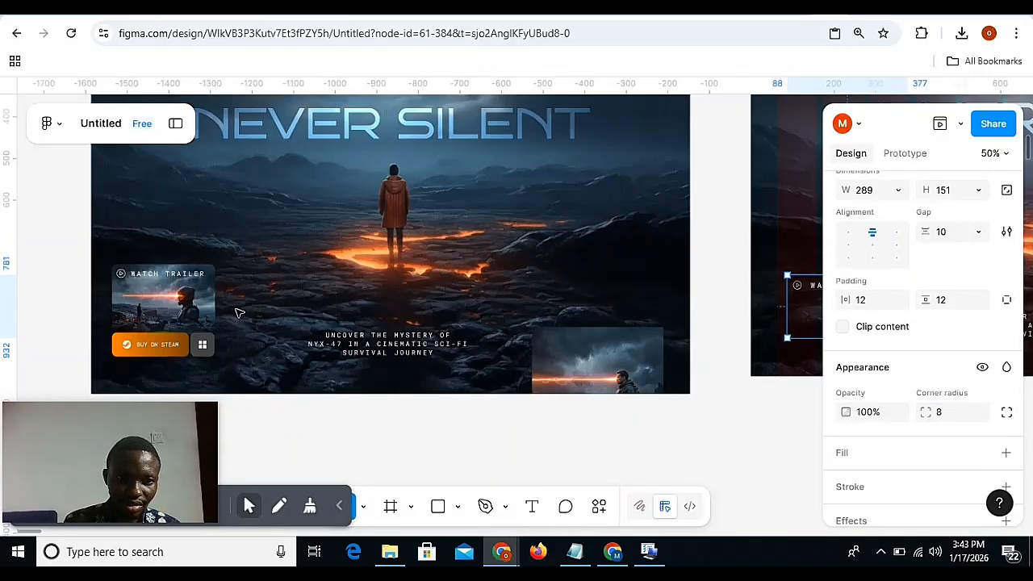
click(202, 308)
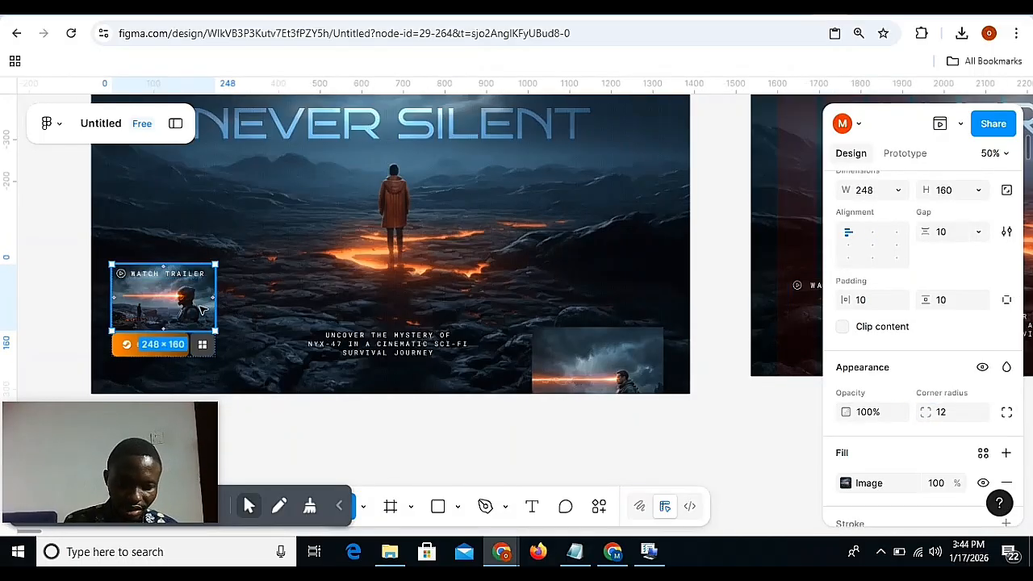
key(ctrl+alt+c)
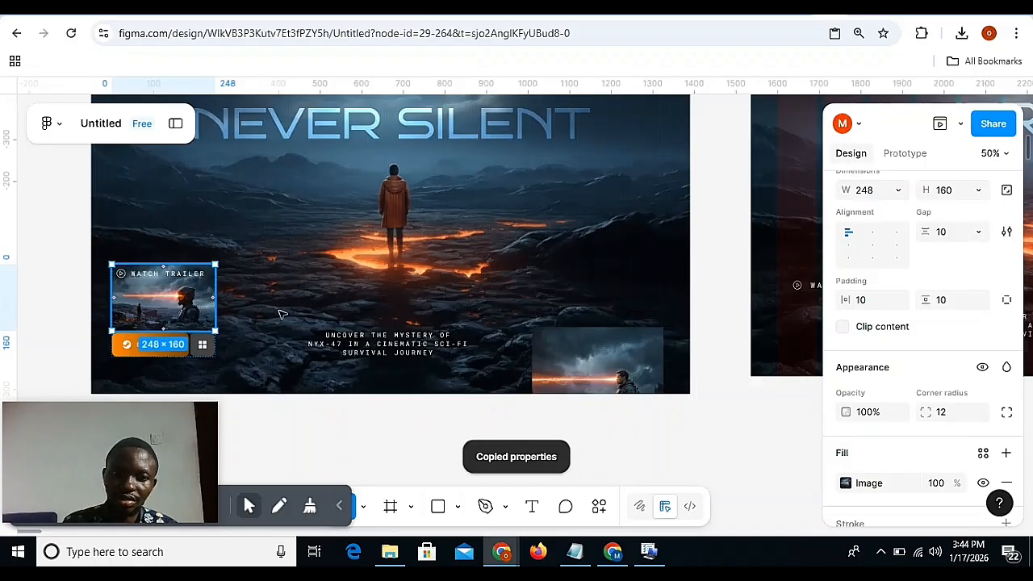
scroll(323, 316, right, 5)
click(462, 314)
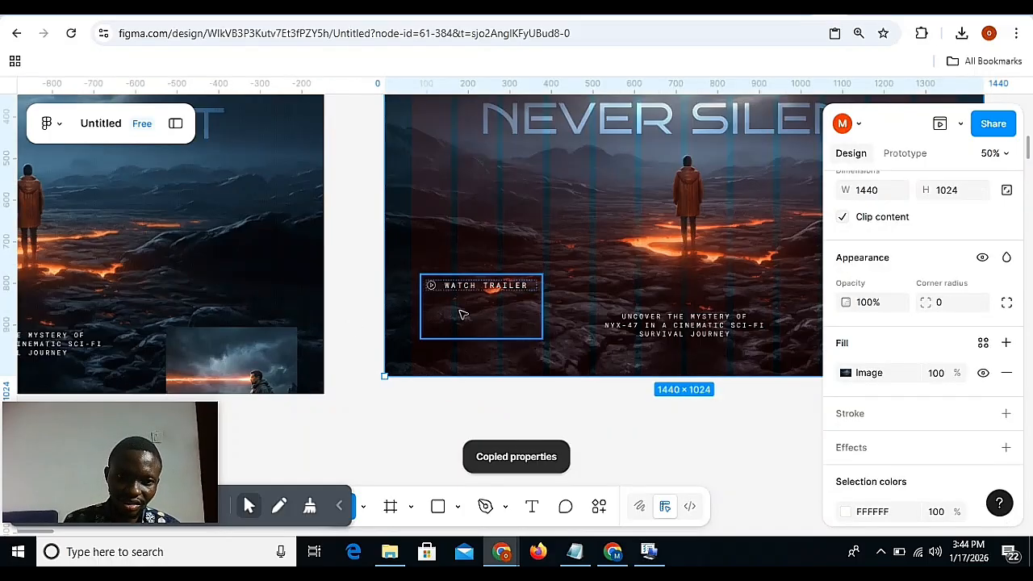
click(480, 309)
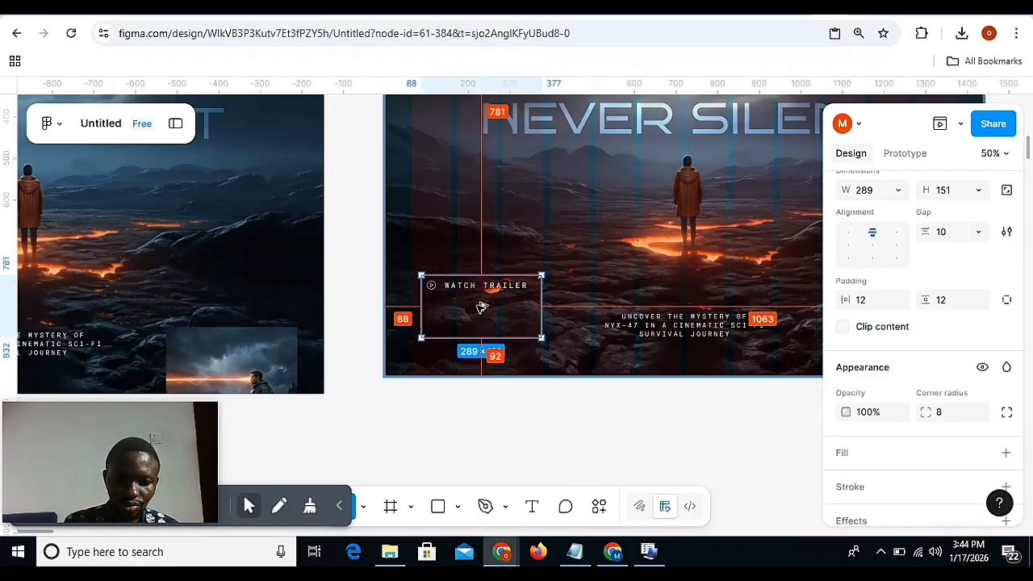
key(ctrl+alt+v)
click(458, 435)
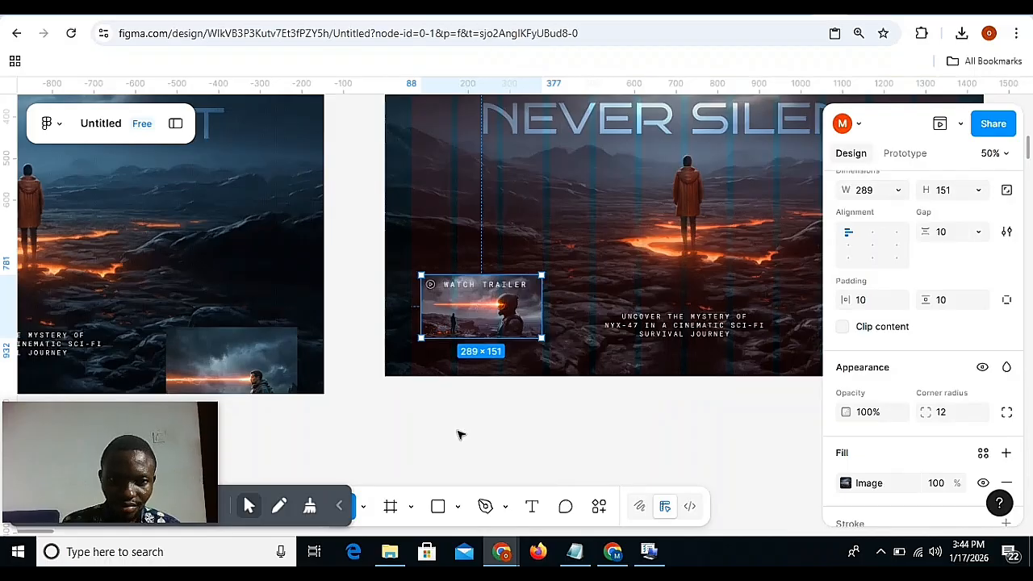
key(ctrl+plus)
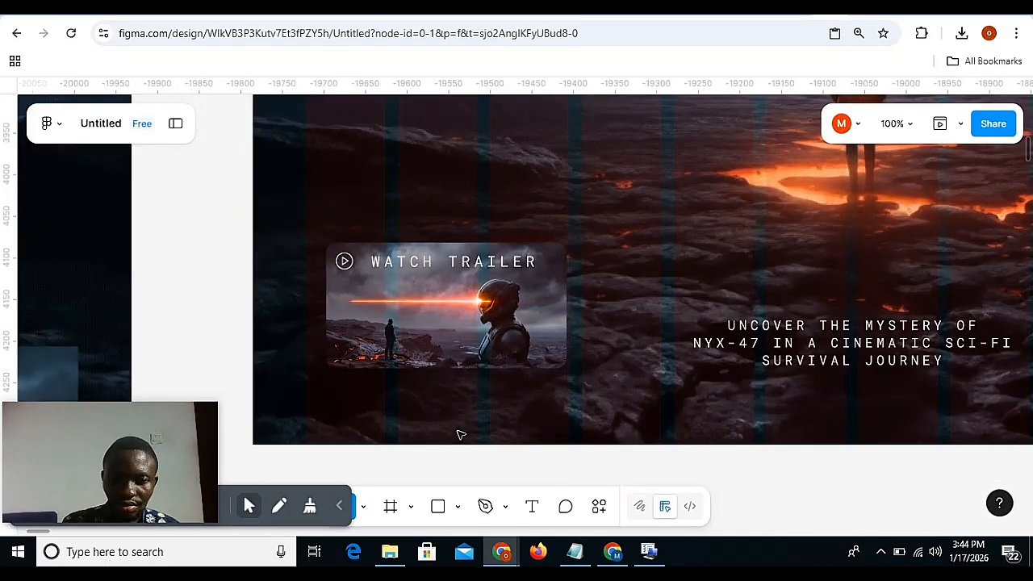
key(ctrl+minus)
scroll(459, 434, left, 4)
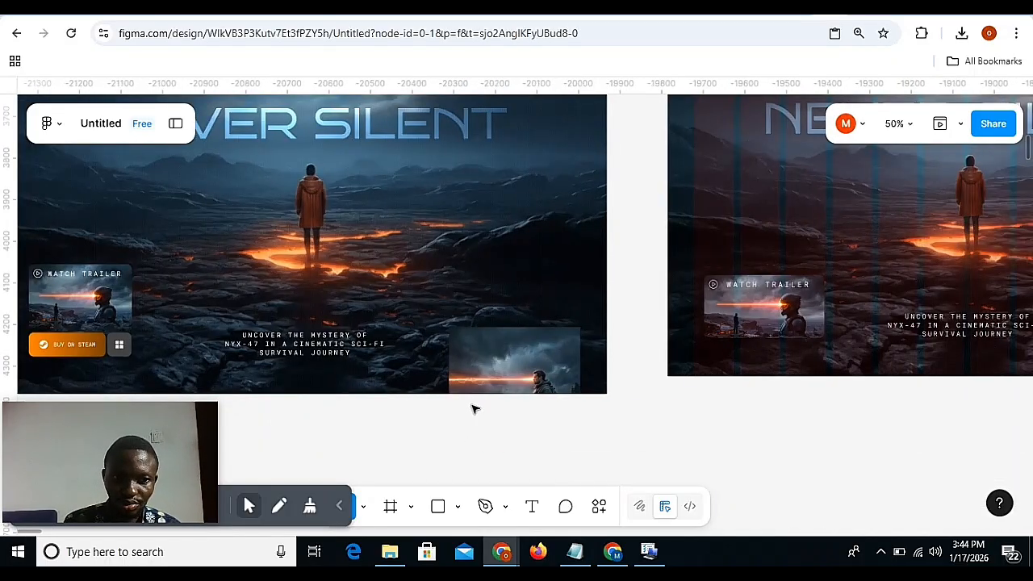
scroll(472, 408, right, 5)
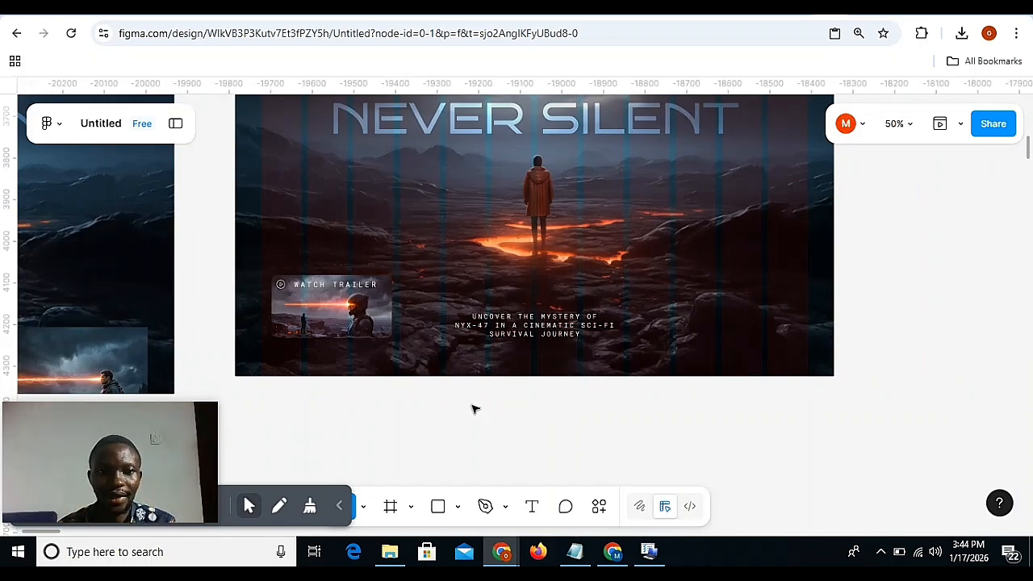
Set the width of both the Watch Trailer icon-and-label row and its card frame to hug contents.
scroll(464, 360, down, 2)
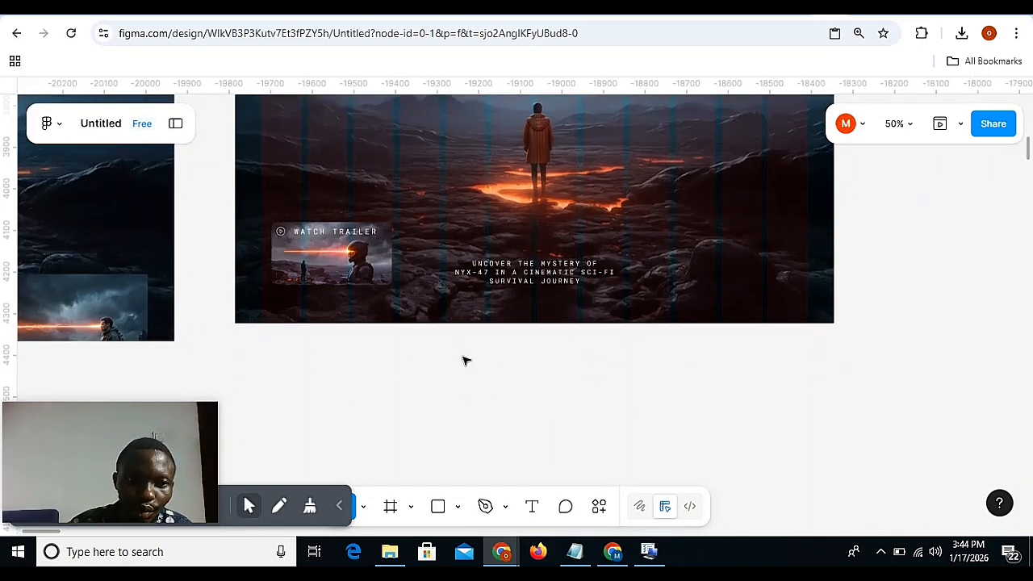
click(347, 236)
click(347, 236)
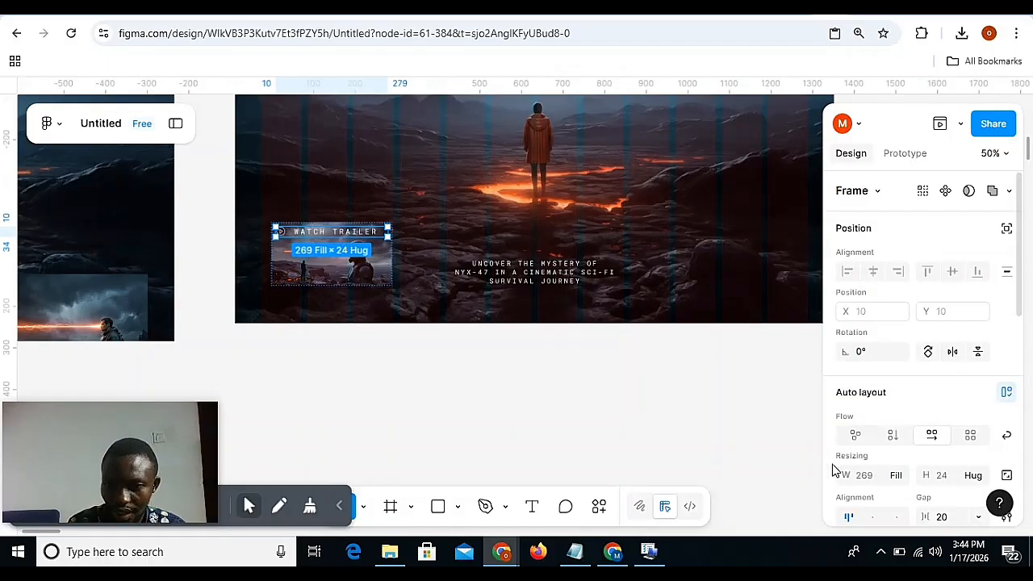
click(895, 475)
click(861, 414)
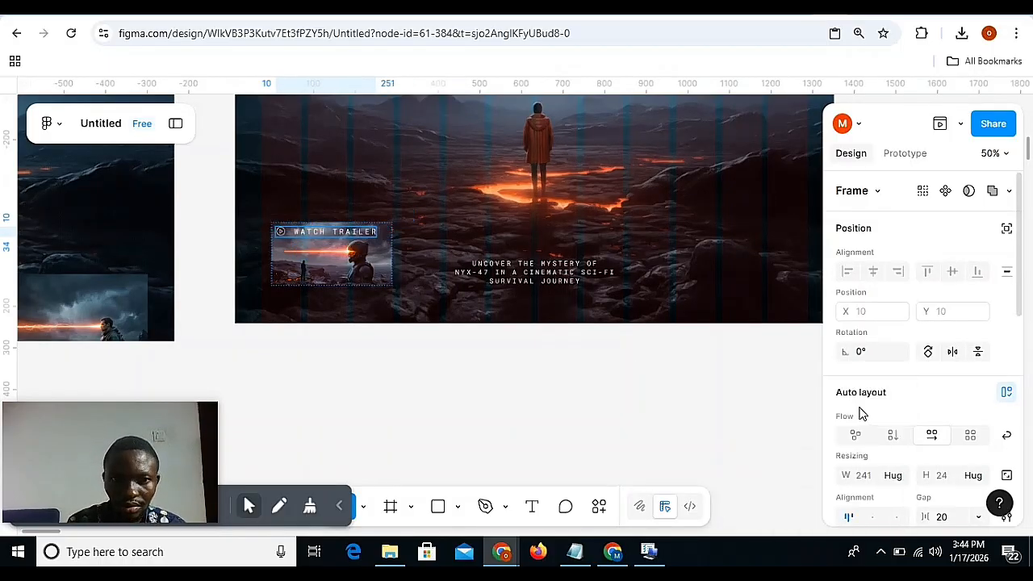
click(392, 268)
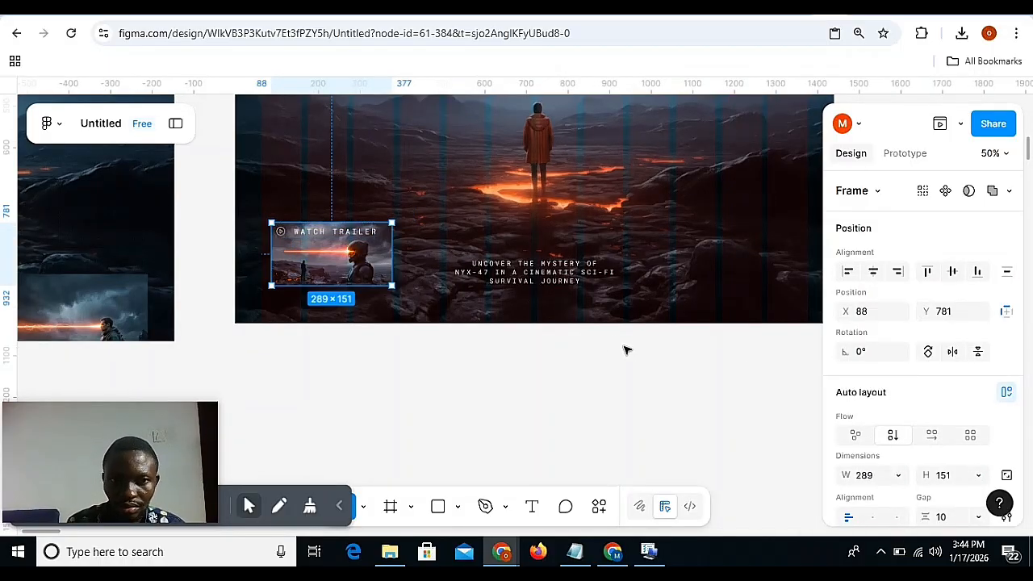
click(896, 475)
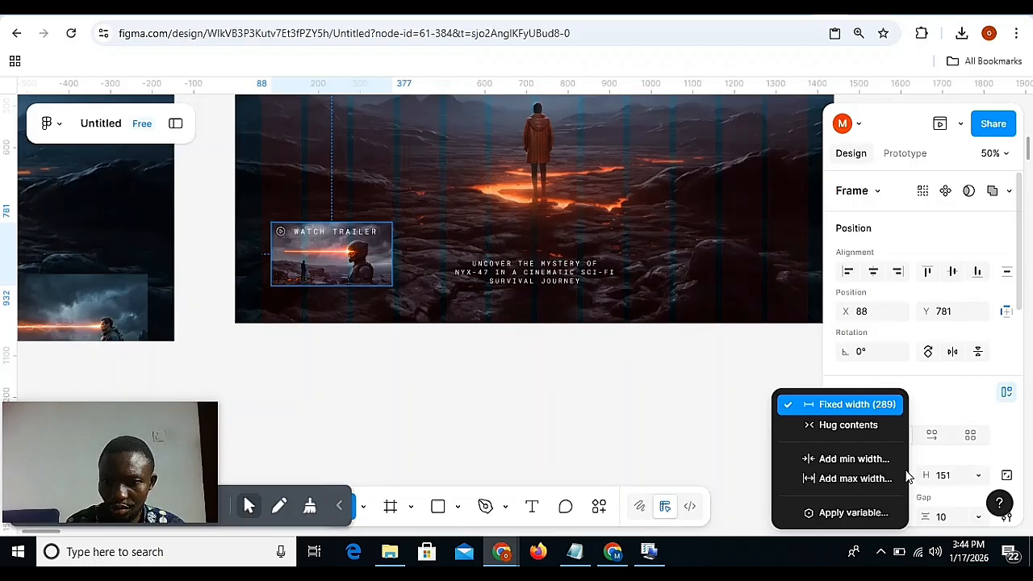
click(870, 426)
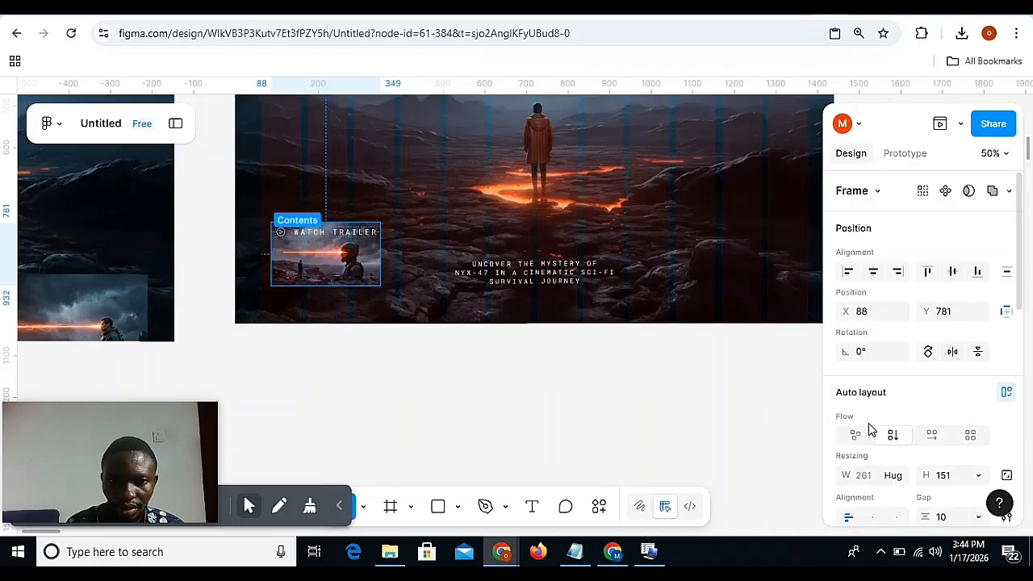
Duplicate the Watch Trailer icon-and-label row below the trailer card, at about X 98, Y 967 in Desktop - 10.
click(335, 238)
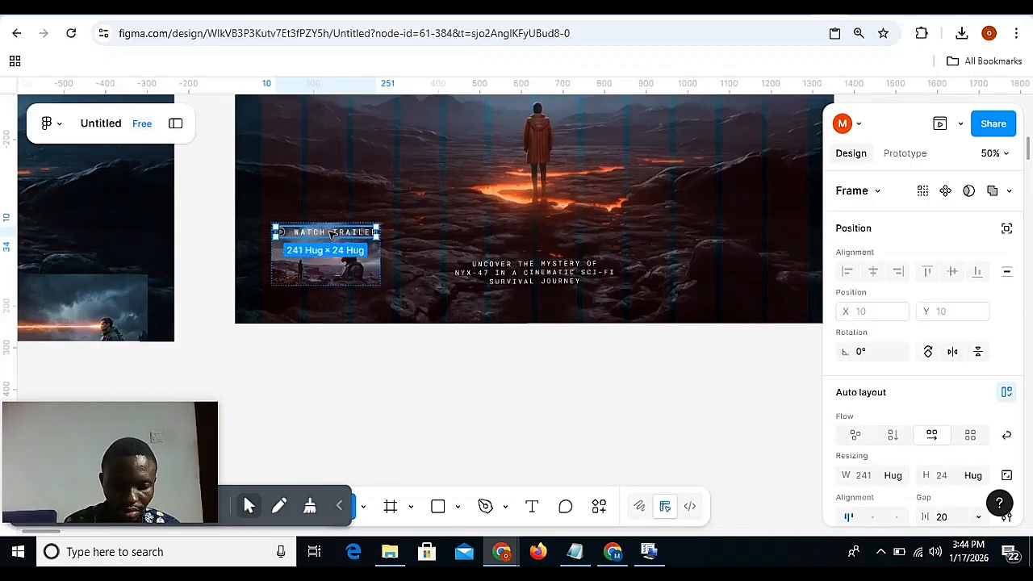
drag(331, 232, 337, 308)
key(shift+0)
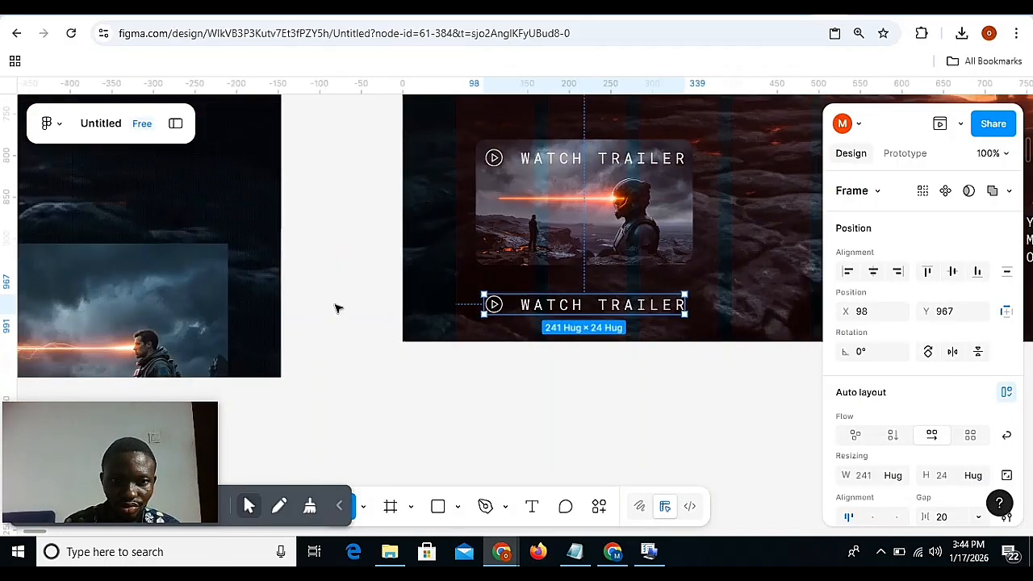
key(ctrl+minus)
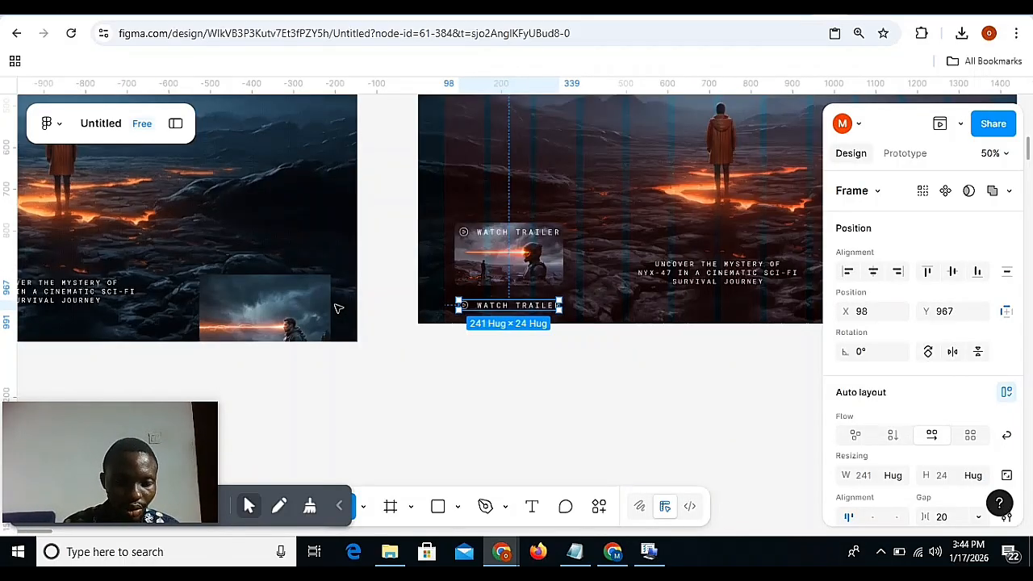
scroll(338, 309, left, 3)
scroll(338, 306, right, 6)
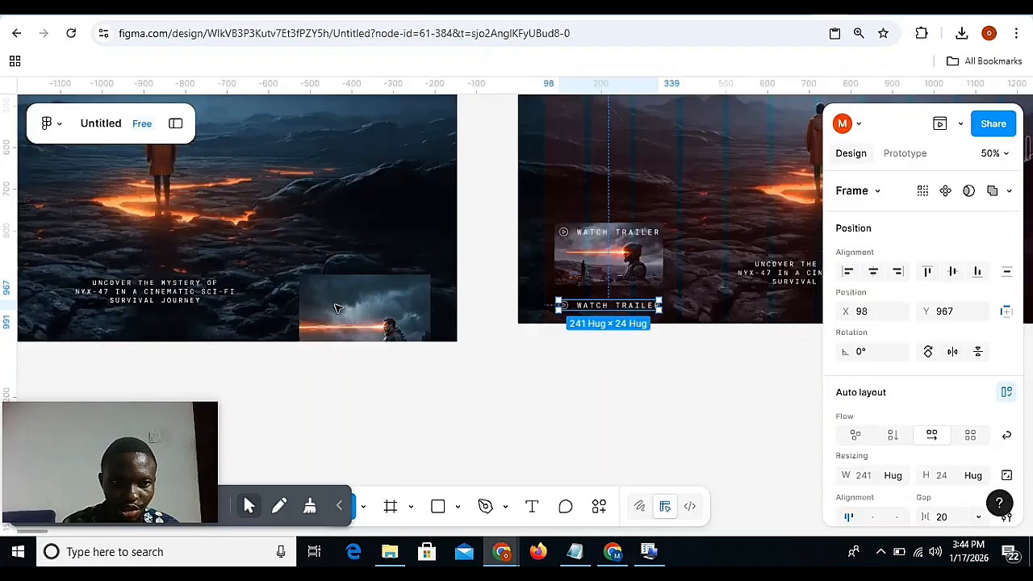
Change the text of the duplicated label below the trailer card to "BUY ON STEAM".
key(shift+0)
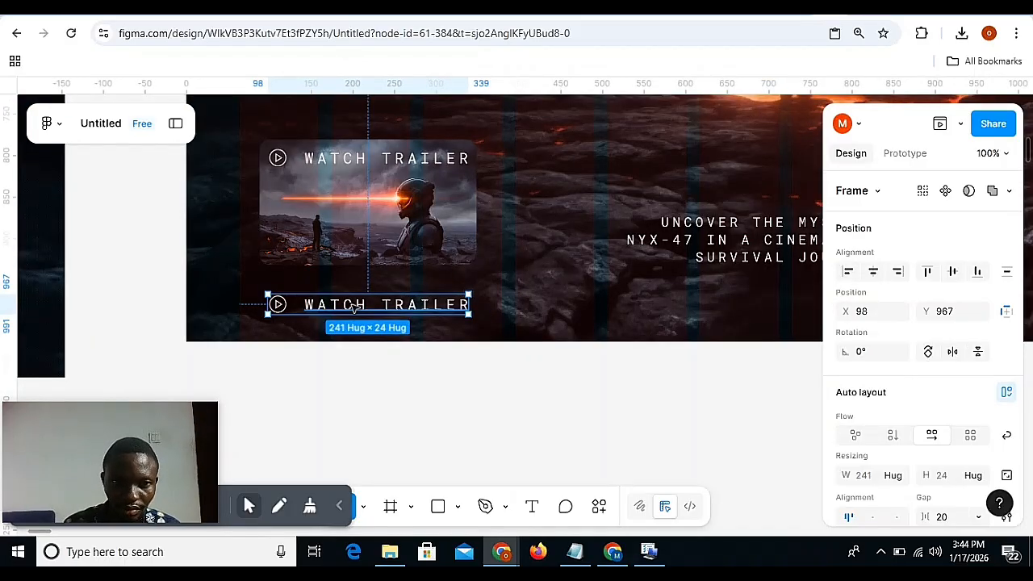
double_click(353, 304)
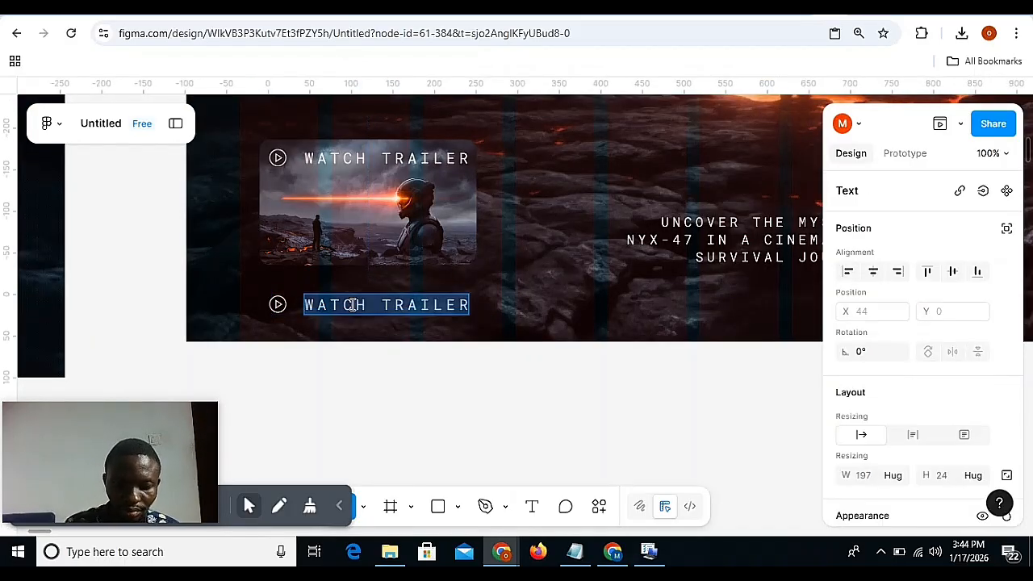
text(BUY ON )
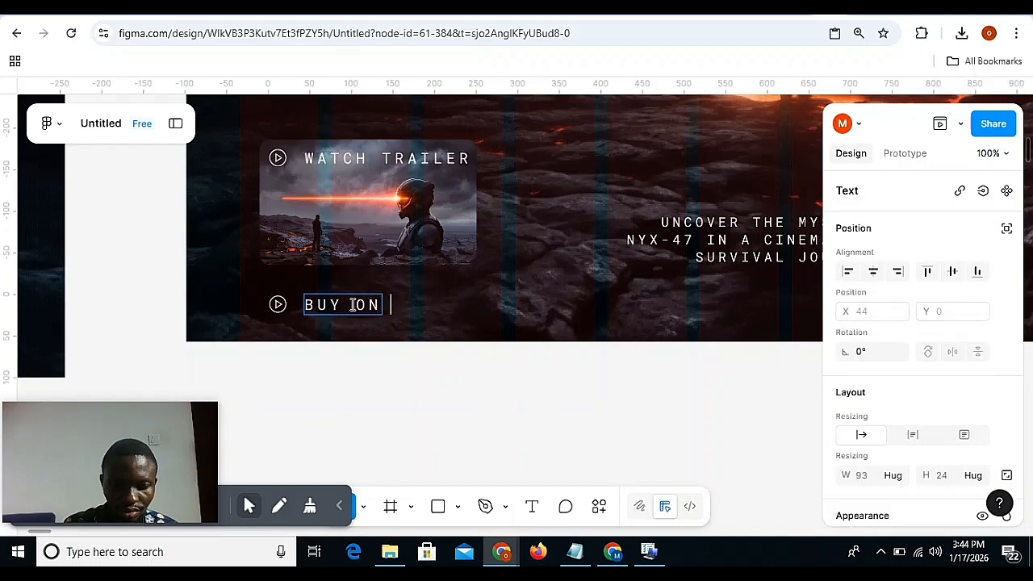
text(STEAM)
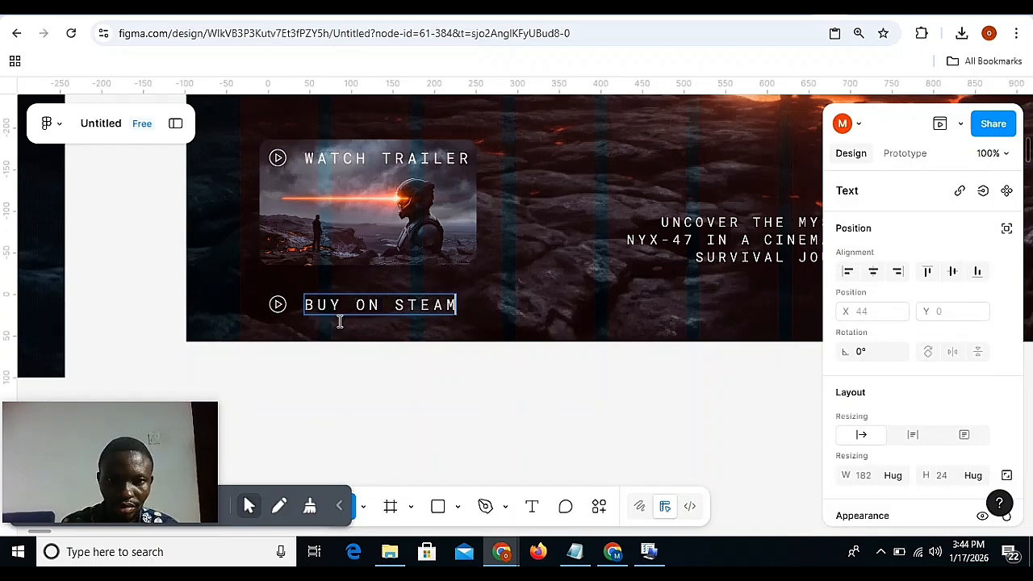
click(372, 409)
Set the letter spacing of the BUY ON STEAM label in Desktop - 10 to 0, using the button text in Desktop - 9 as reference.
scroll(372, 409, left, 8)
scroll(372, 407, left, 10)
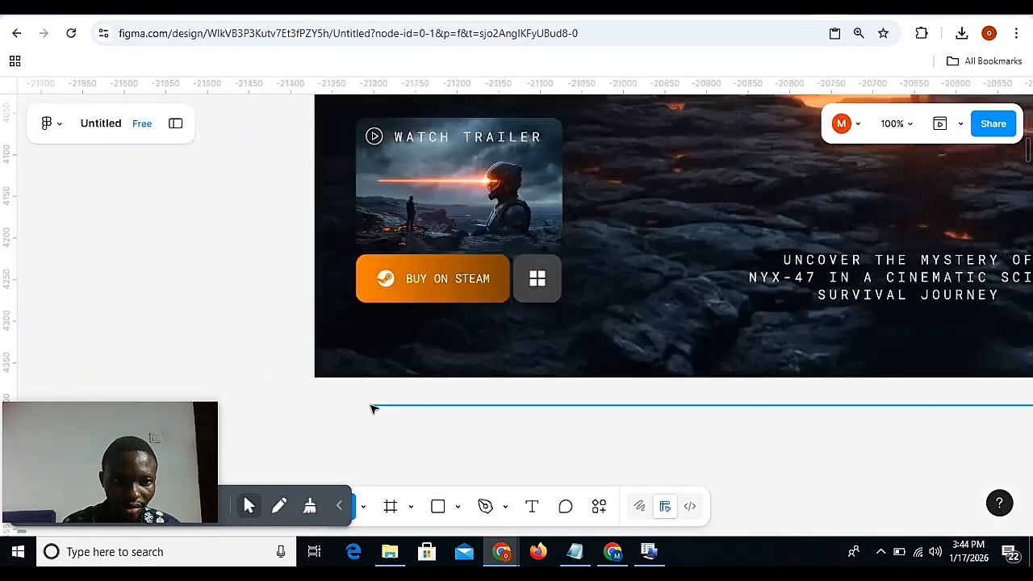
click(532, 291)
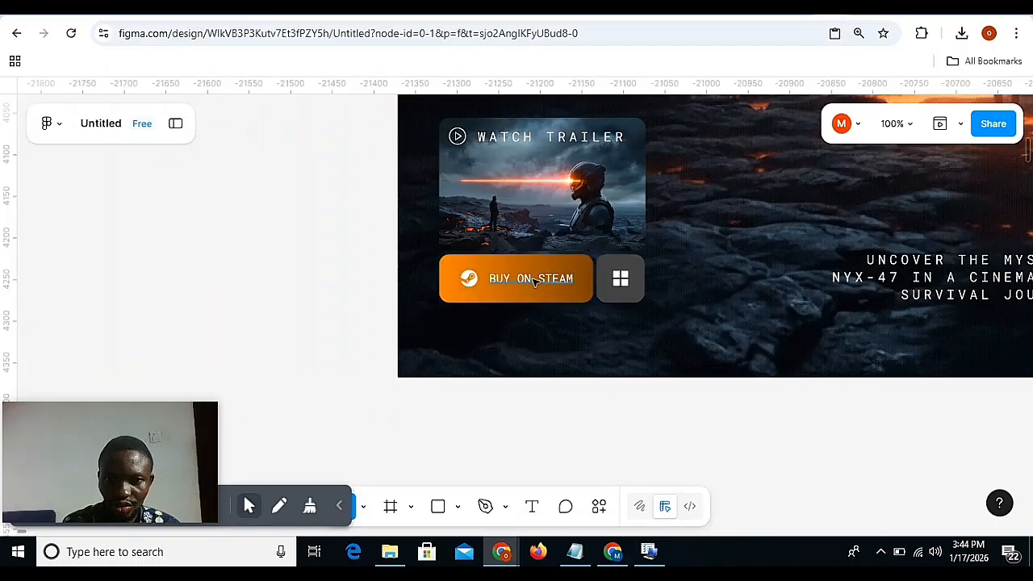
double_click(533, 290)
scroll(533, 282, down, 3)
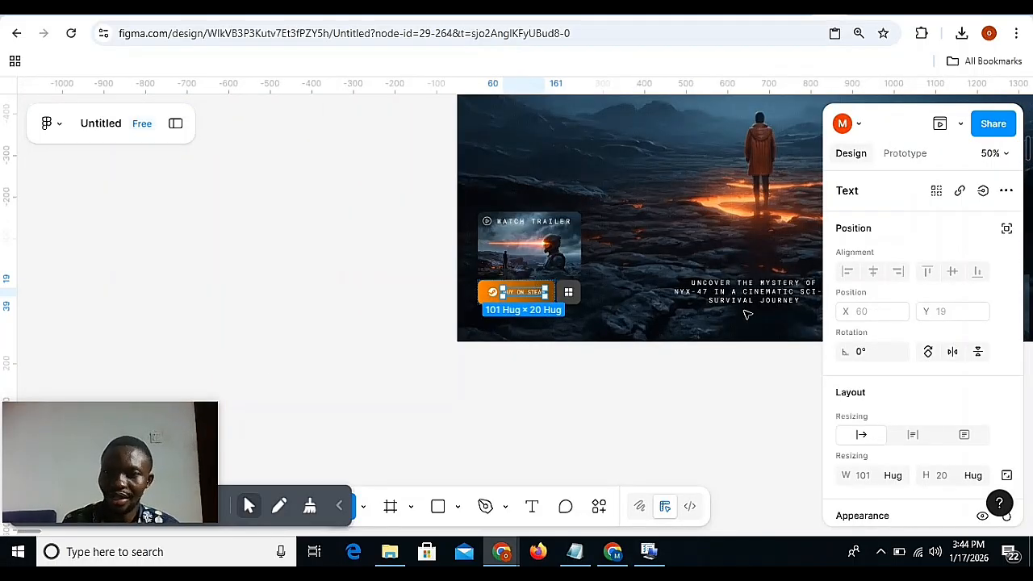
scroll(857, 393, down, 5)
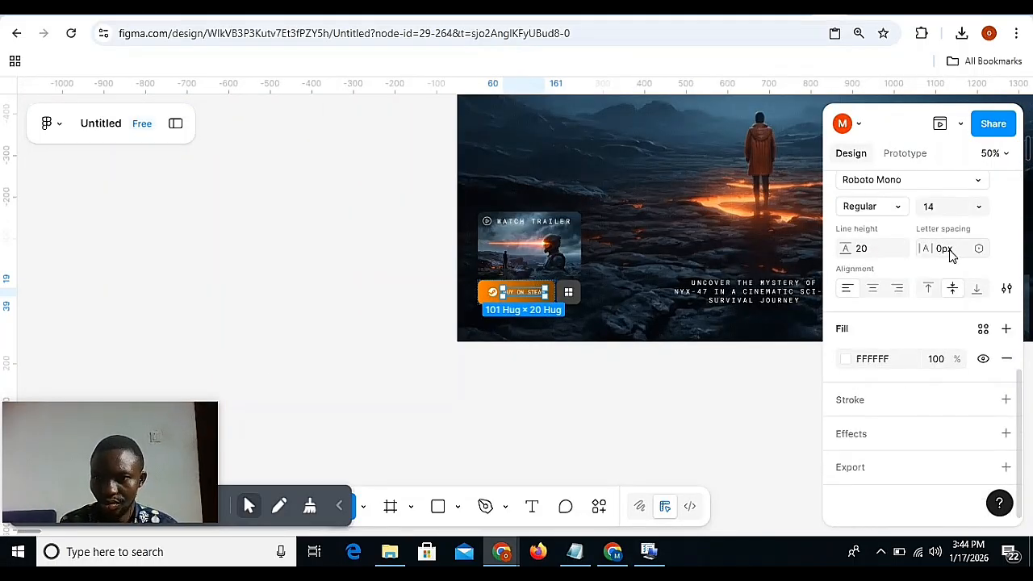
scroll(702, 300, right, 5)
scroll(702, 300, right, 5)
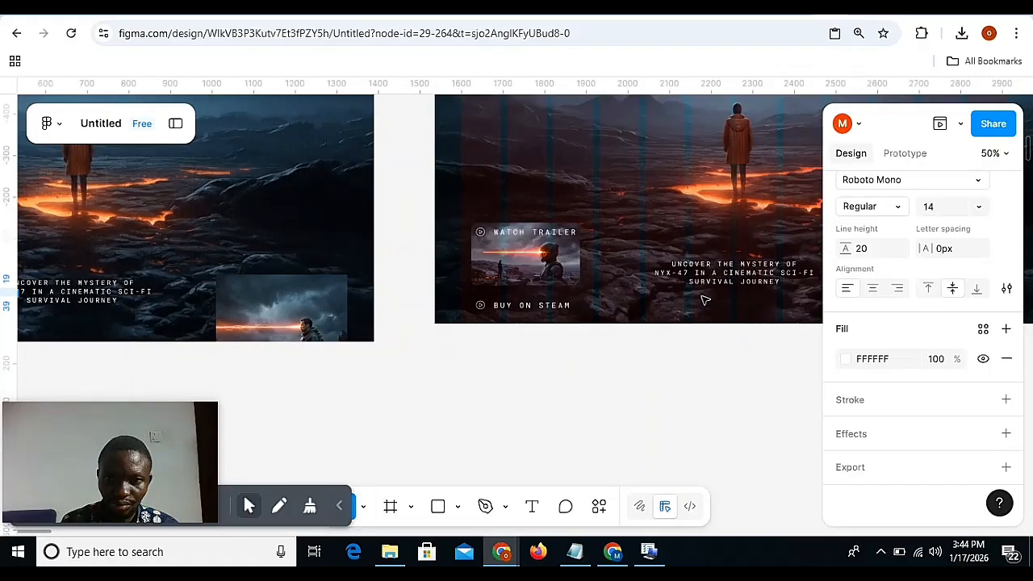
click(567, 308)
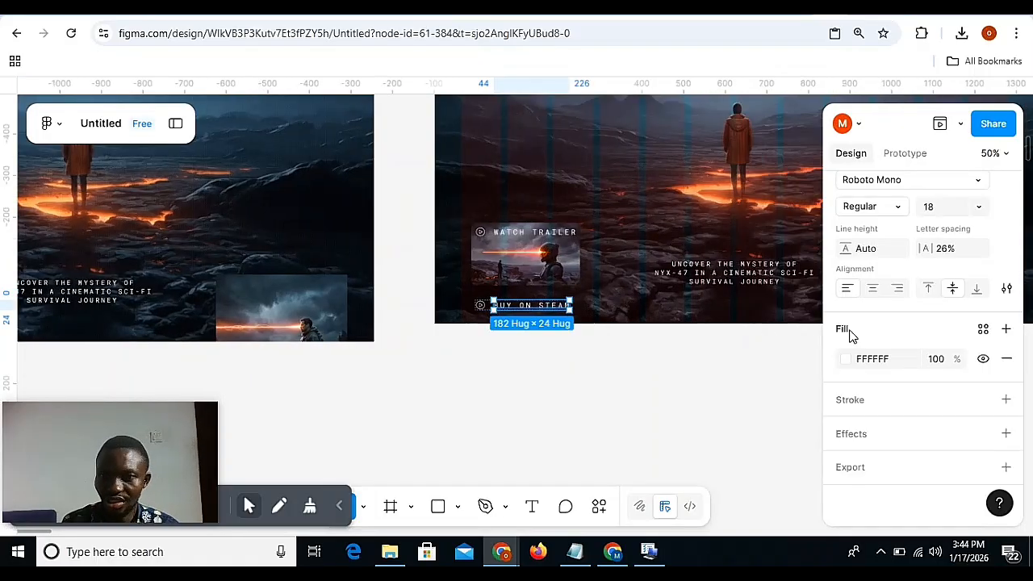
click(938, 250)
text(0)
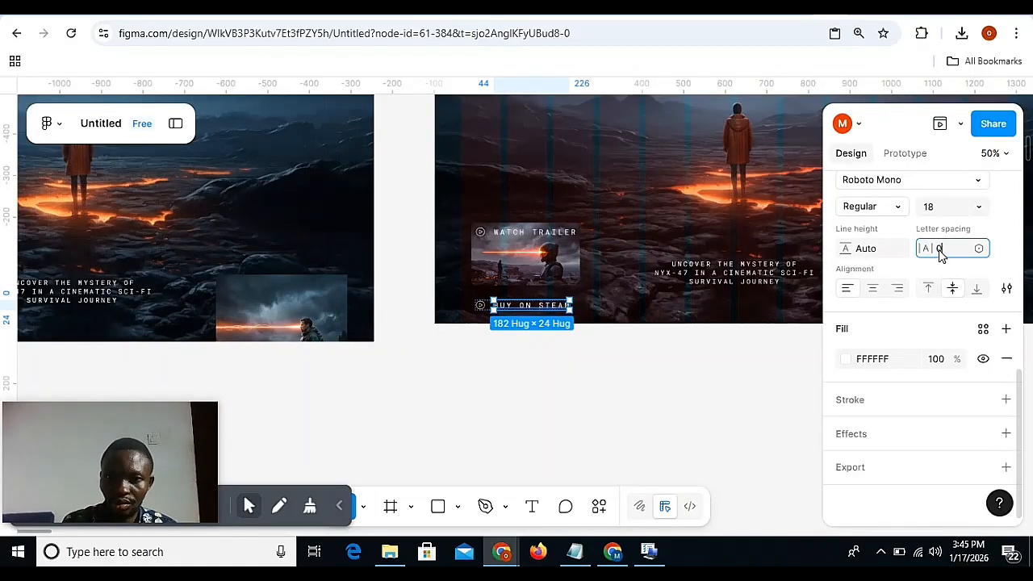
key(Return)
key(shift+0)
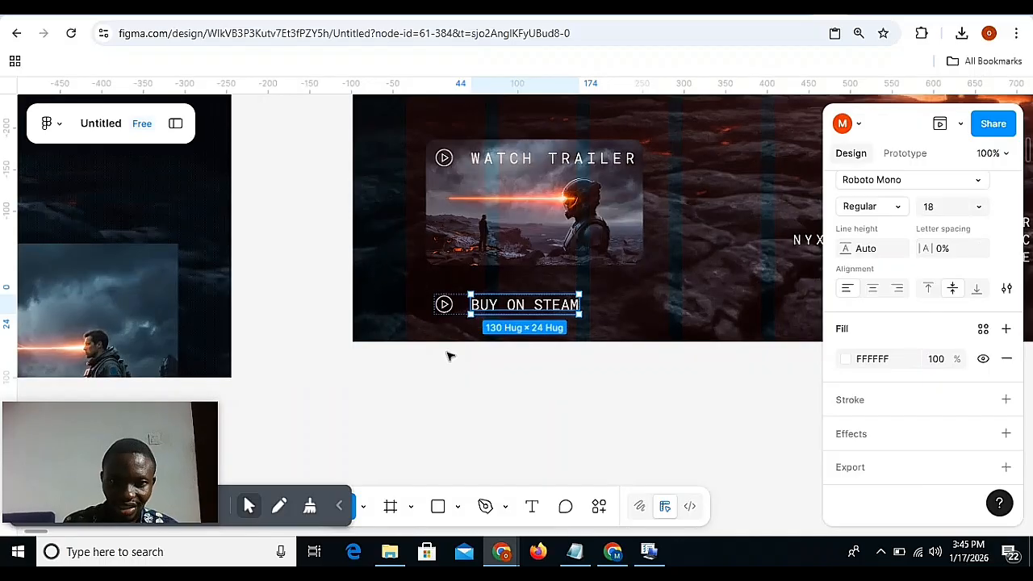
Replace the play icon beside BUY ON STEAM in Desktop - 10 with the Steam icon copied from the Desktop - 9 button.
scroll(450, 355, left, 18)
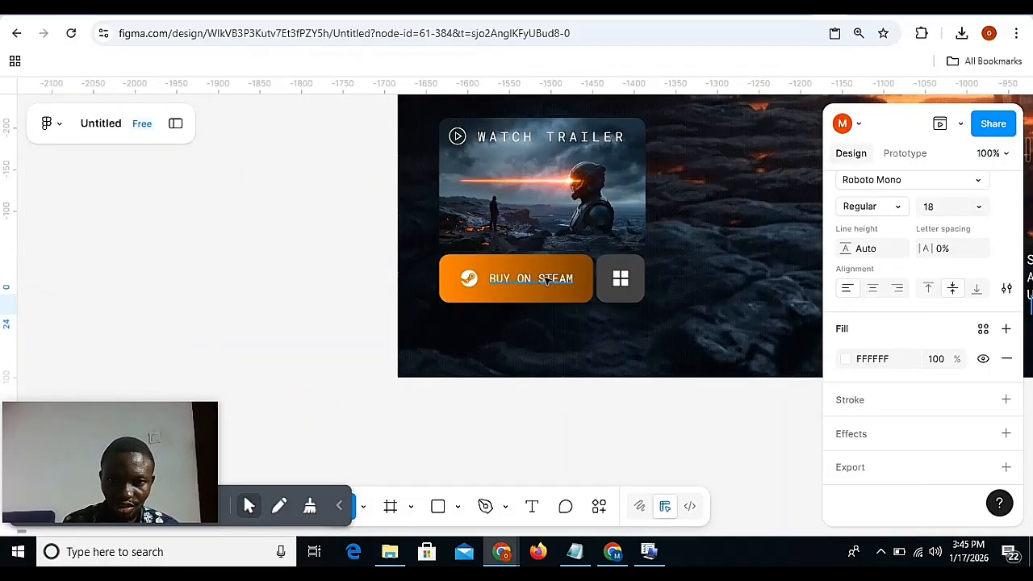
click(546, 278)
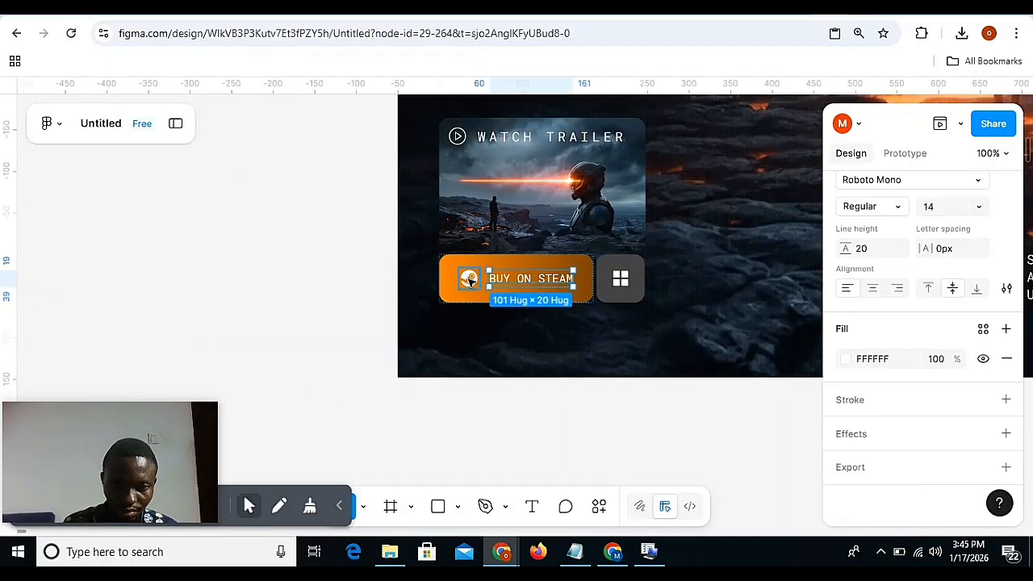
click(469, 277)
scroll(452, 290, right, 15)
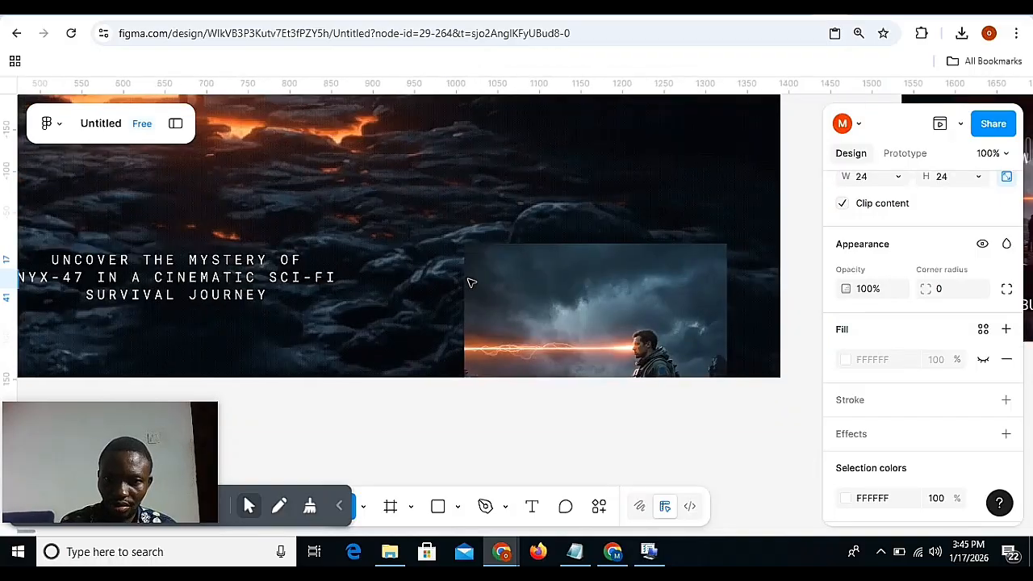
click(376, 306)
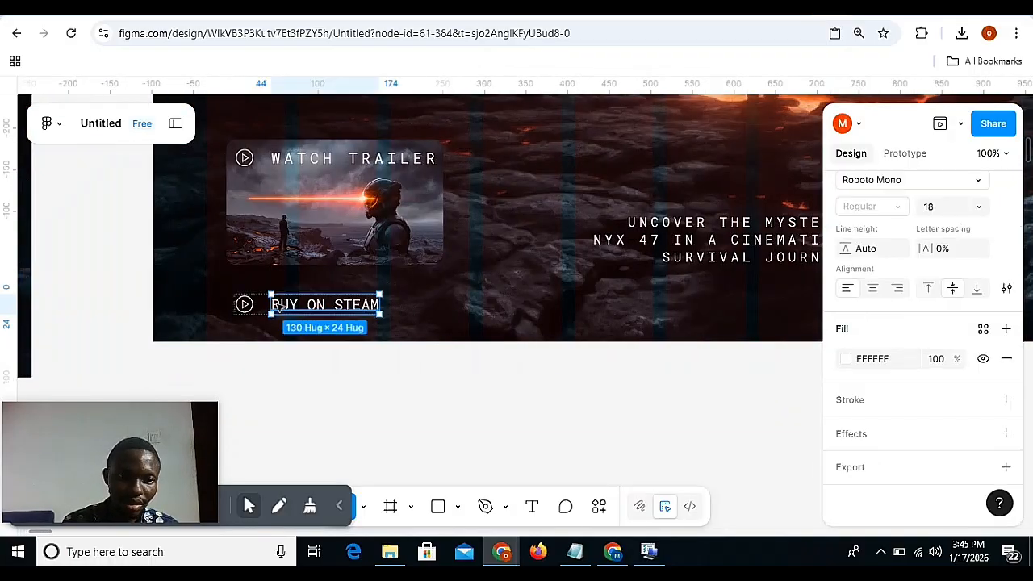
click(253, 306)
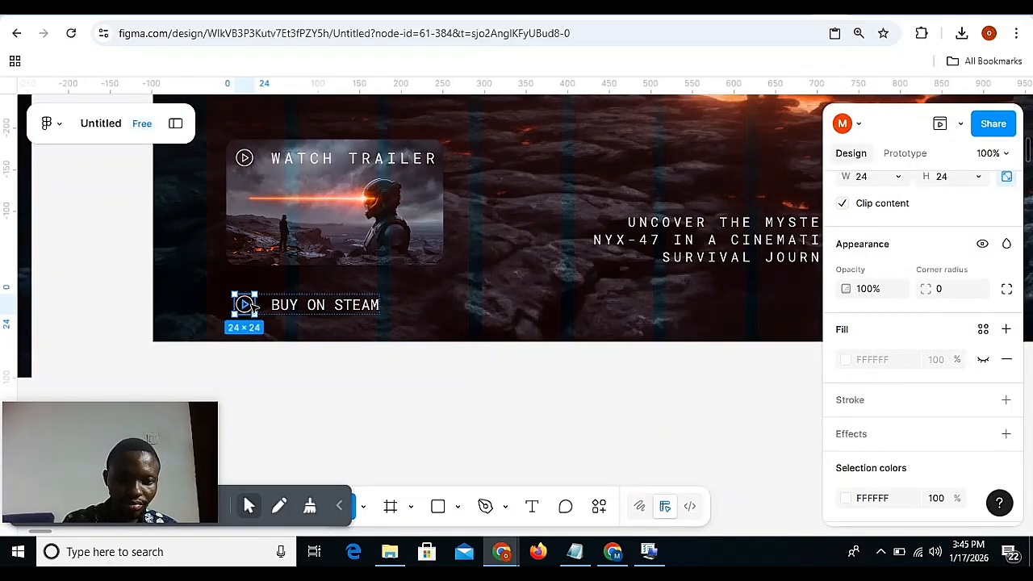
key(ctrl+shift+r)
click(301, 392)
Wrap the Steam icon-and-label row in an auto layout frame with 10 padding and give the frame an FFFFFF fill.
scroll(300, 392, left, 5)
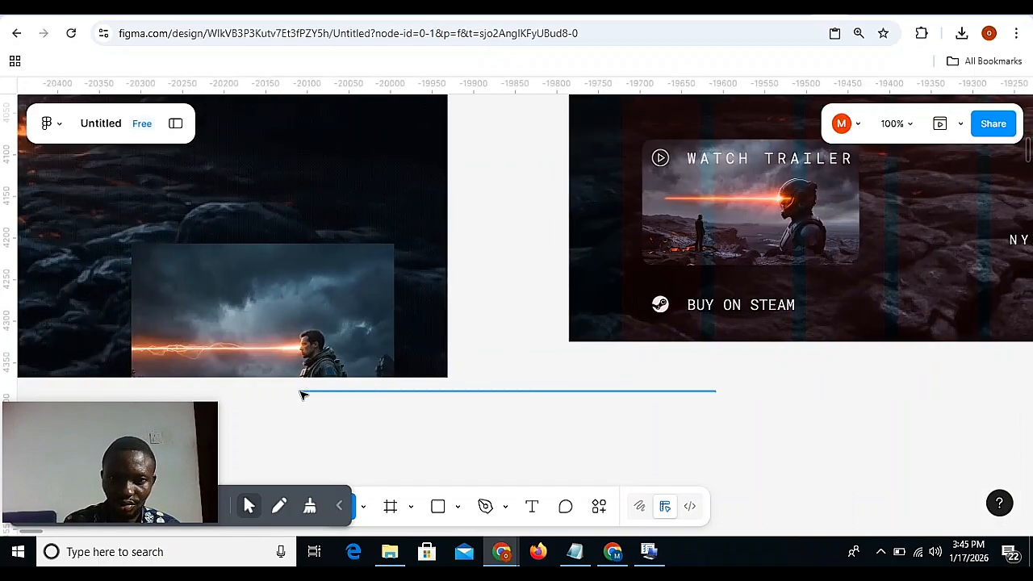
scroll(301, 394, right, 2)
click(528, 313)
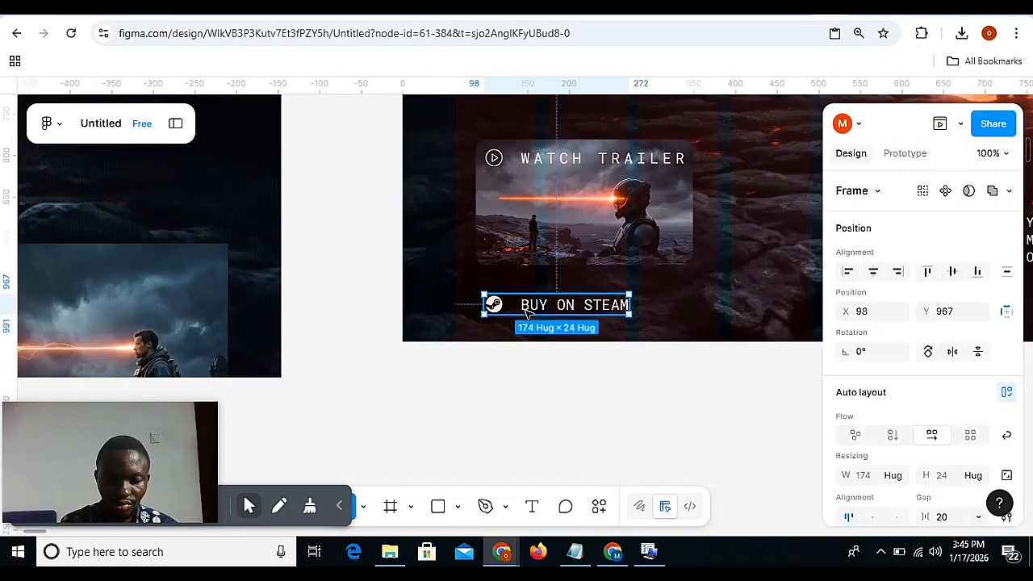
key(shift+a)
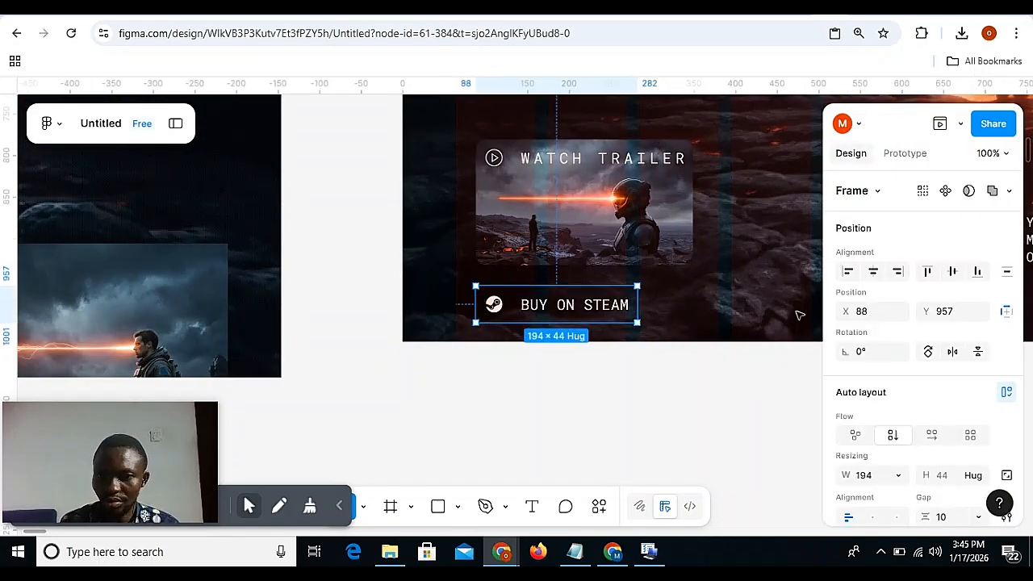
scroll(887, 347, down, 5)
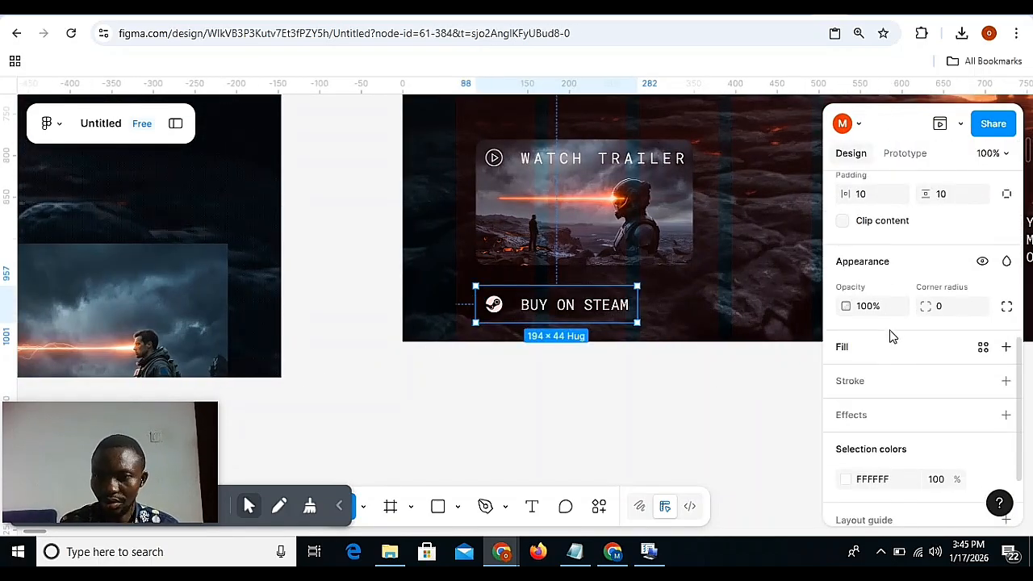
click(848, 352)
Copy the properties of the orange BUY ON STEAM button in Desktop - 9 onto the new button frame in Desktop - 10.
scroll(603, 311, left, 7)
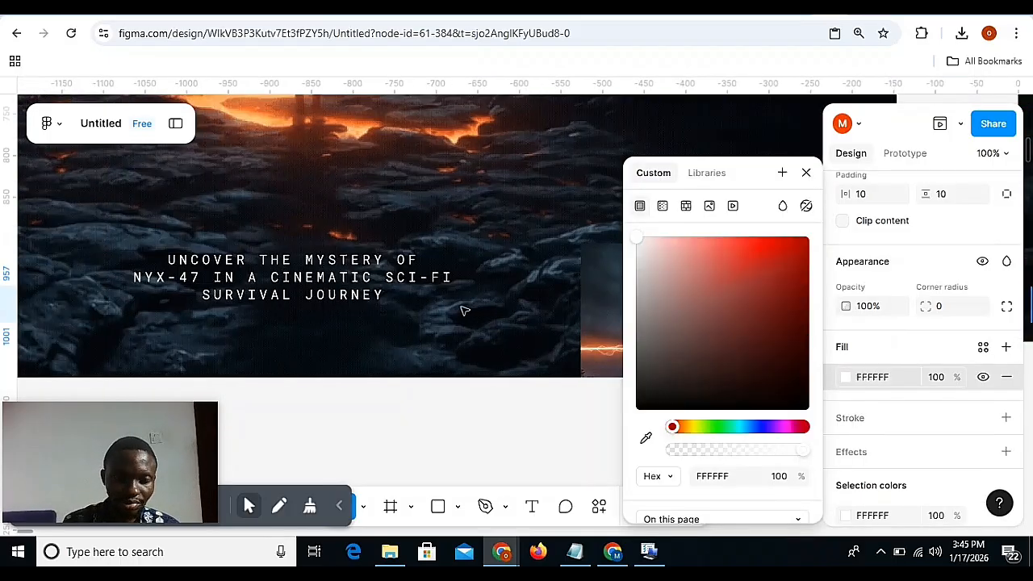
scroll(464, 311, left, 6)
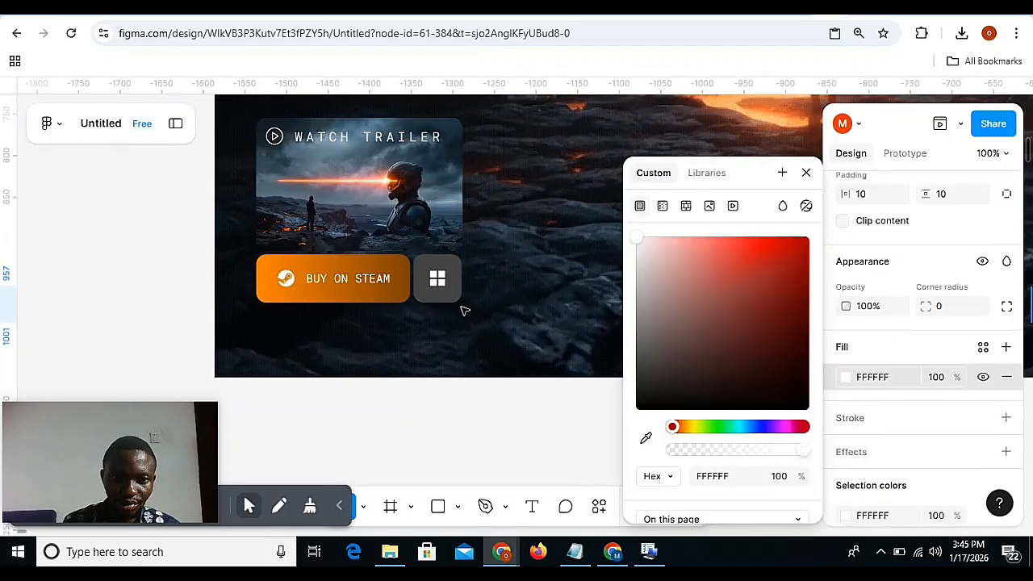
double_click(387, 284)
click(363, 259)
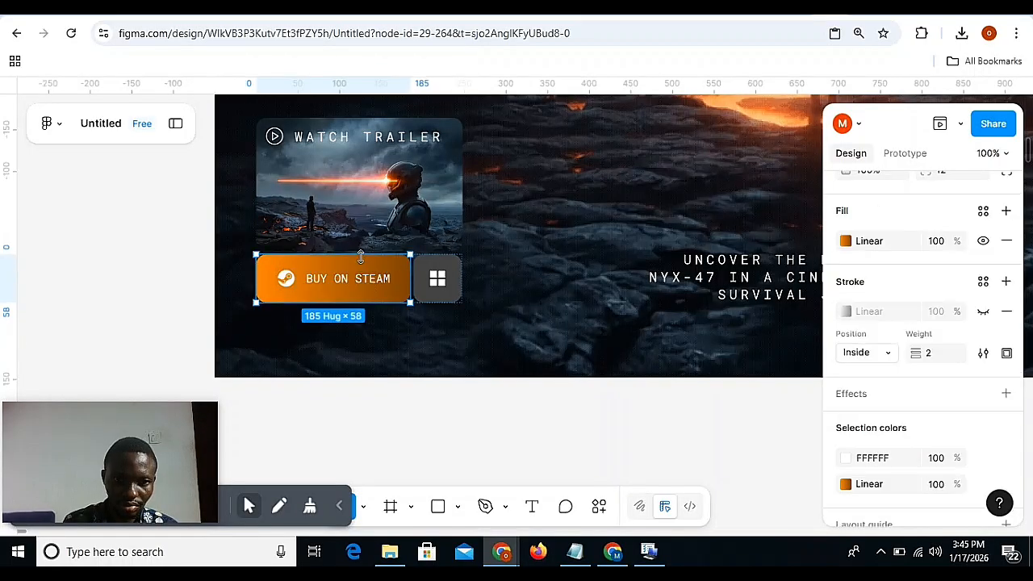
key(ctrl+alt+c)
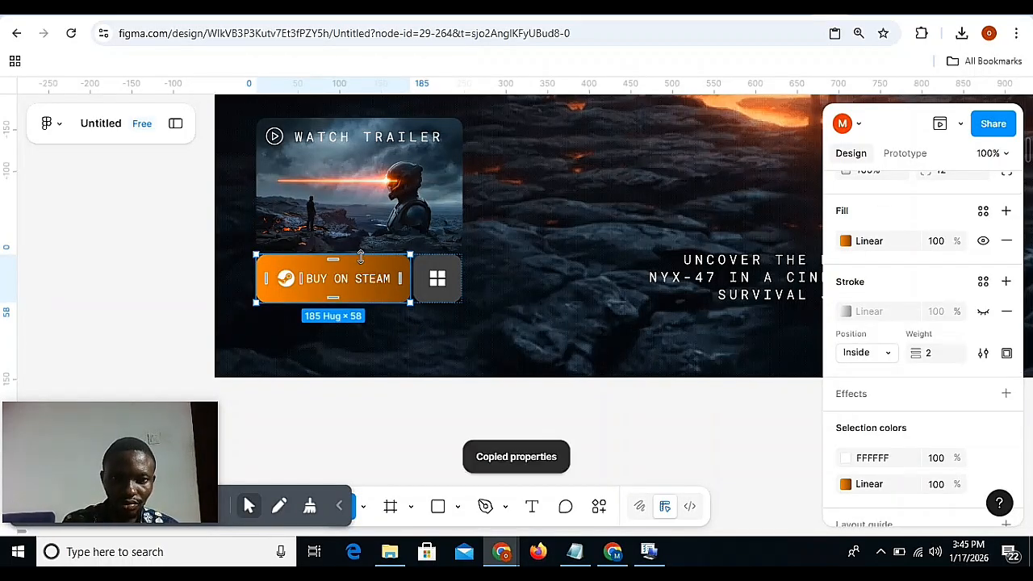
scroll(360, 256, right, 10)
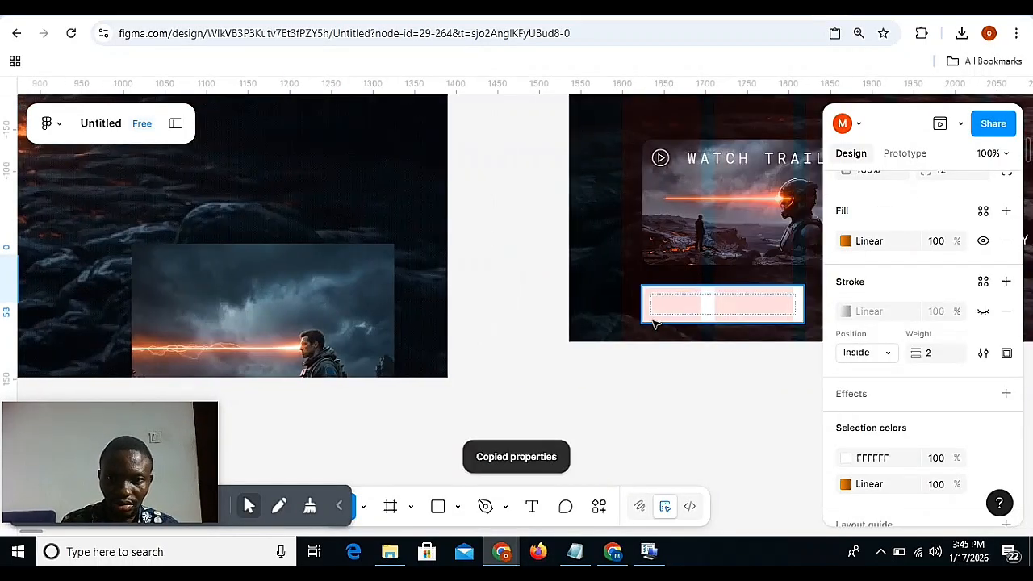
click(668, 314)
key(ctrl+alt+v)
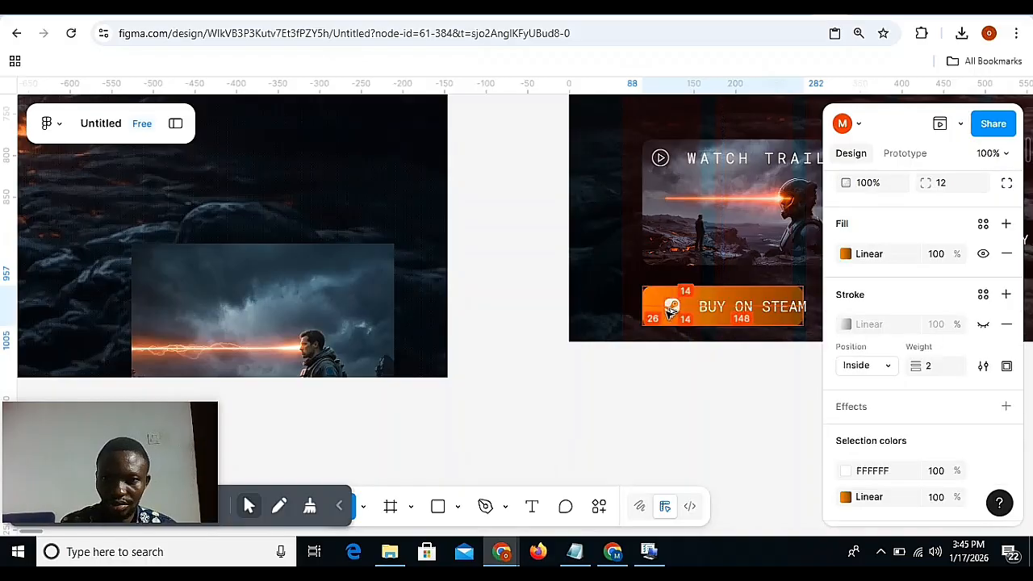
Set the width of the BUY ON STEAM button frame in Desktop - 10 to hug contents.
scroll(730, 360, right, 3)
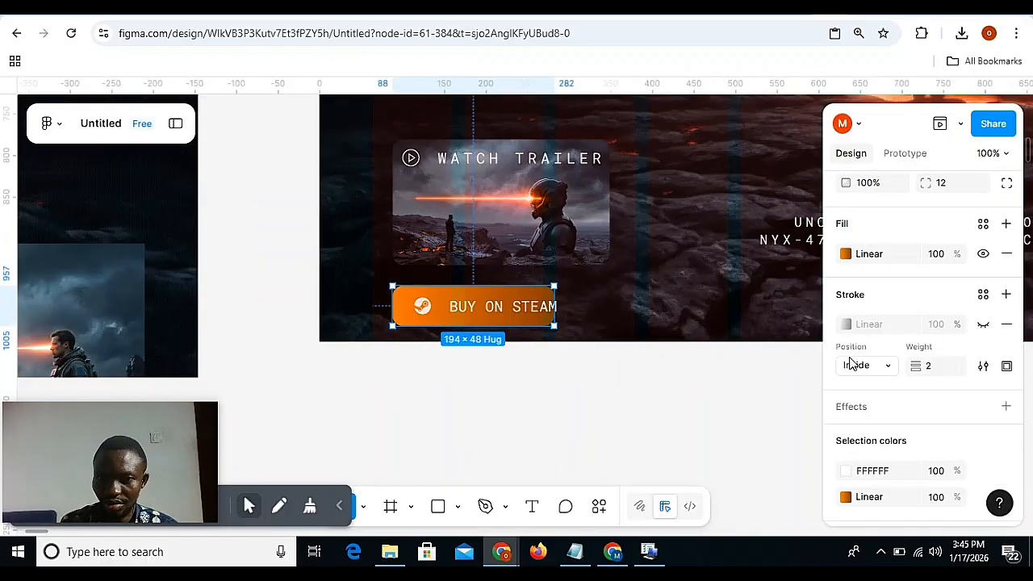
scroll(876, 325, up, 5)
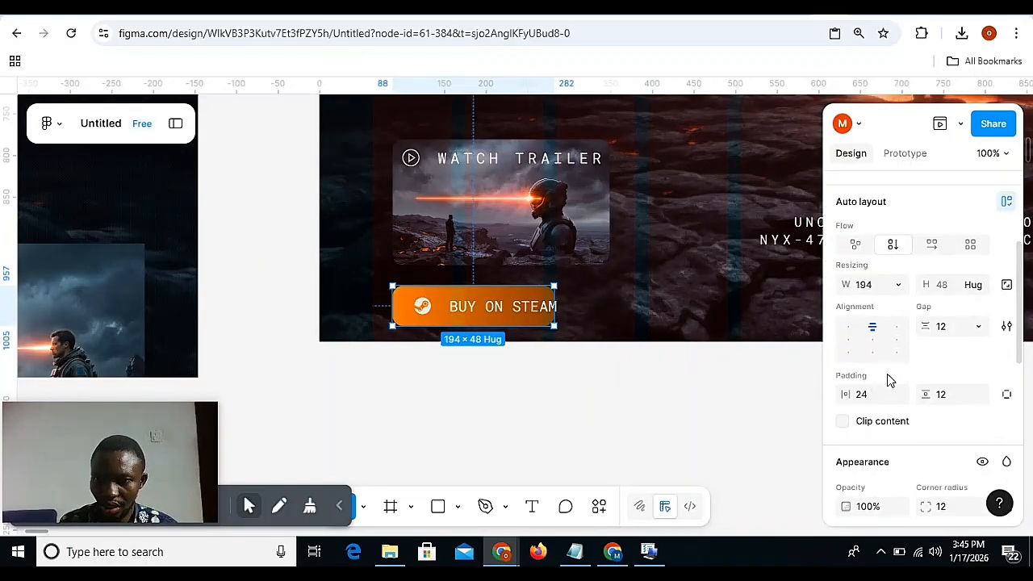
click(899, 286)
click(875, 306)
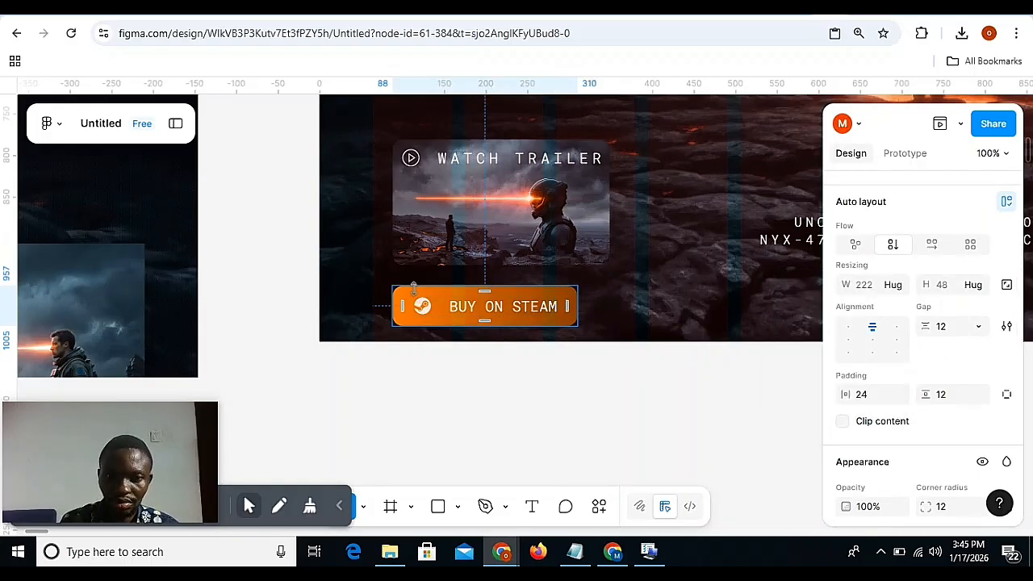
Set the BUY ON STEAM button's height in Desktop - 10 to 58, using the matching button in Desktop - 9 as reference.
scroll(417, 293, left, 20)
scroll(417, 293, right, 4)
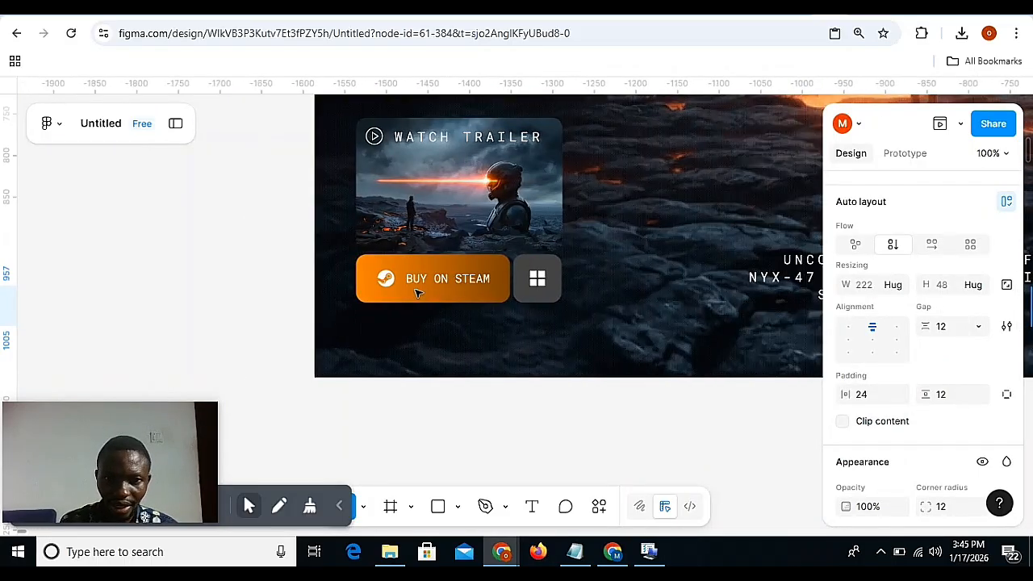
click(534, 268)
click(489, 270)
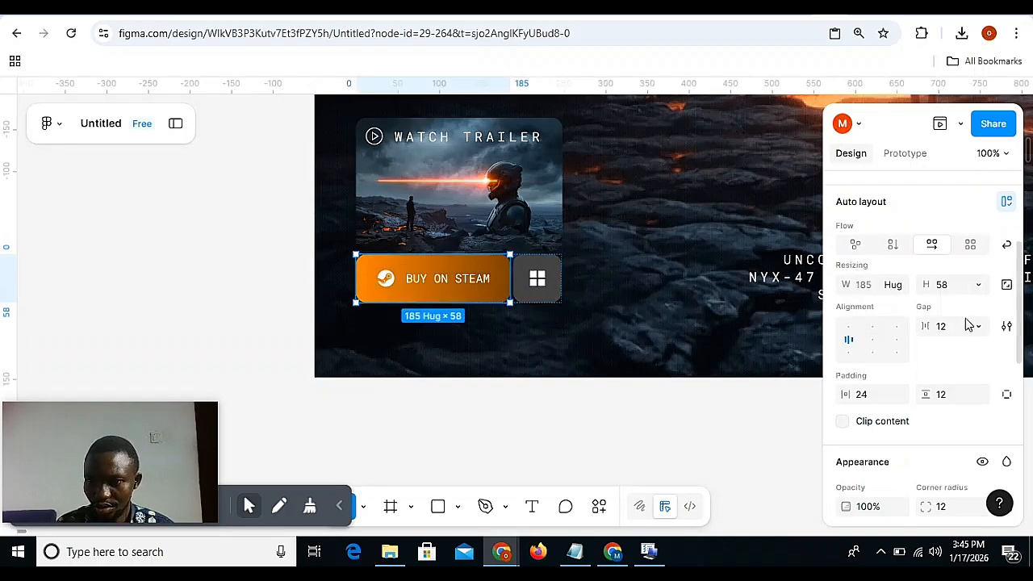
scroll(803, 340, right, 10)
scroll(803, 340, right, 14)
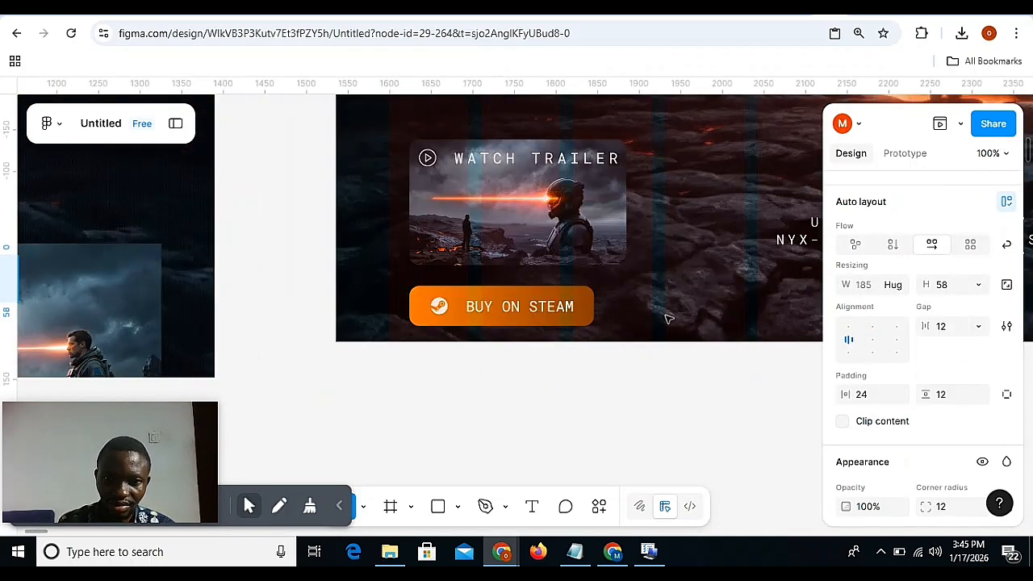
click(565, 309)
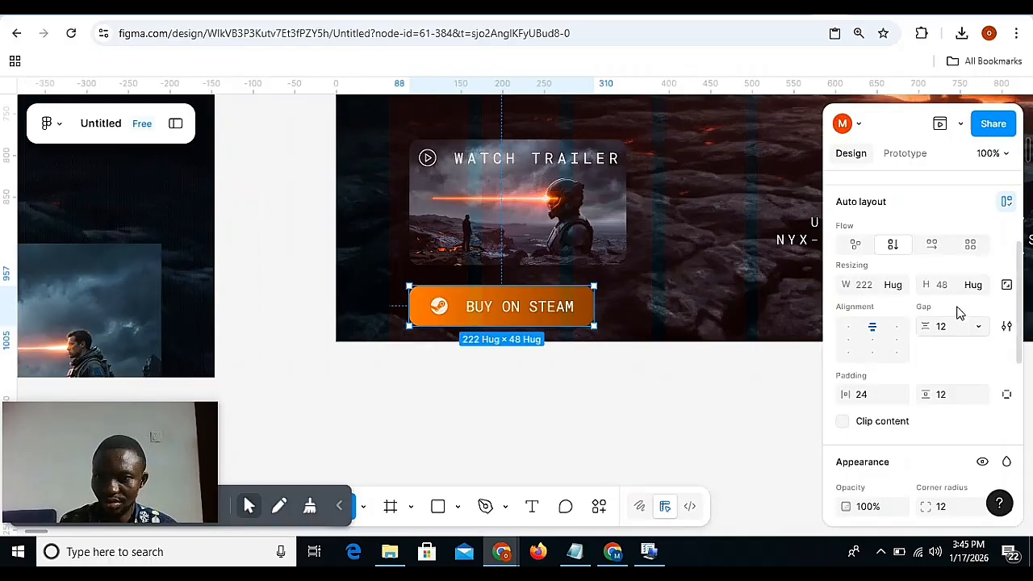
click(948, 284)
text(58)
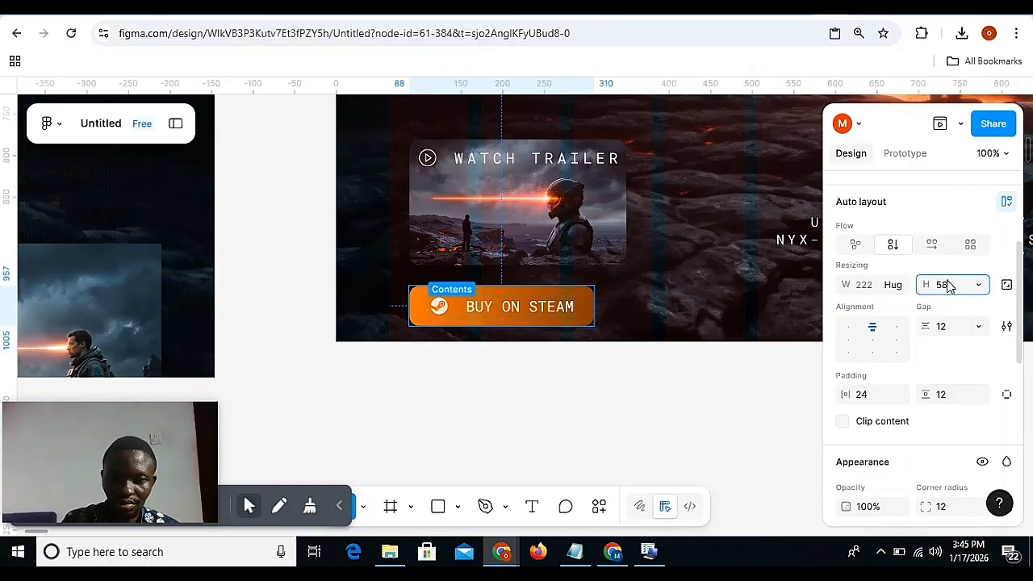
key(Return)
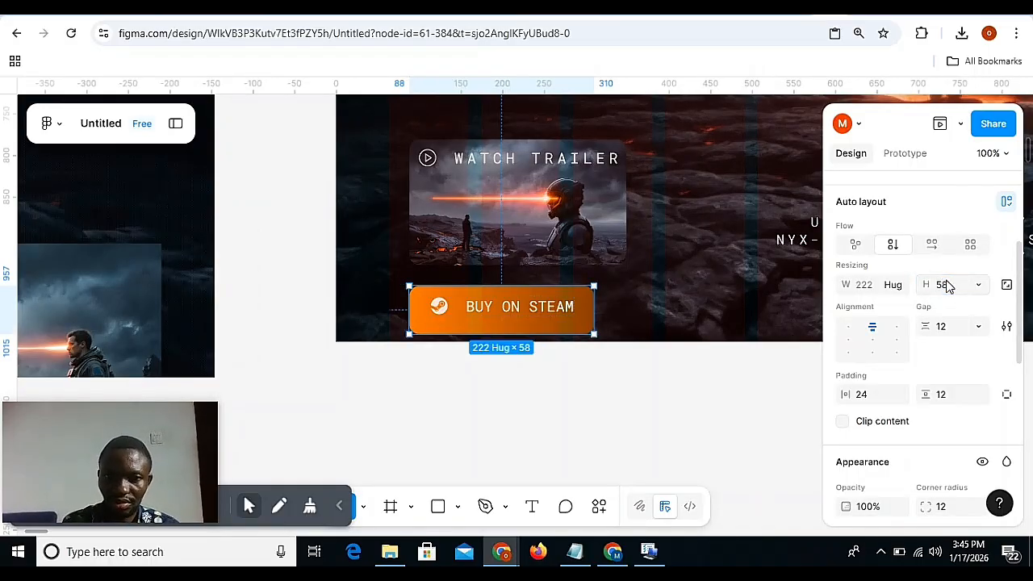
Align the icon-and-label row to the center of the BUY ON STEAM button, both horizontally and vertically.
click(871, 342)
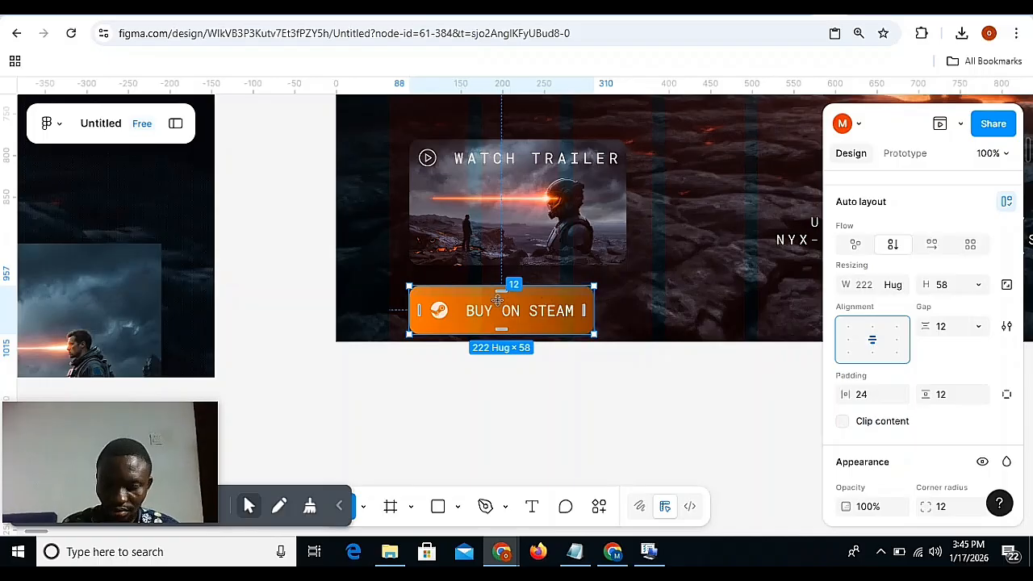
key(ctrl+z)
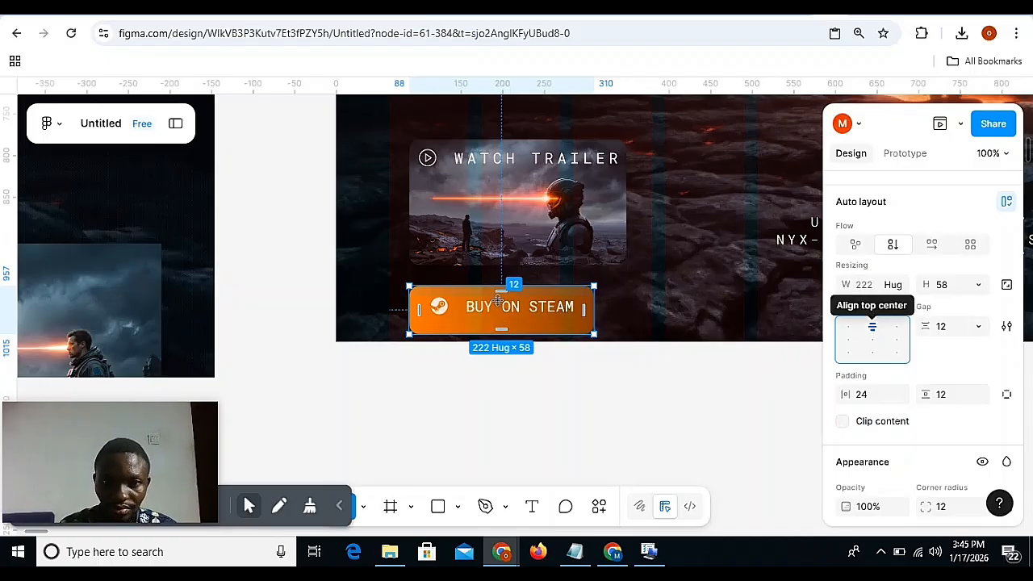
click(872, 340)
click(524, 233)
Move the BUY ON STEAM button up to Y 940, closer to the Watch Trailer card.
click(507, 308)
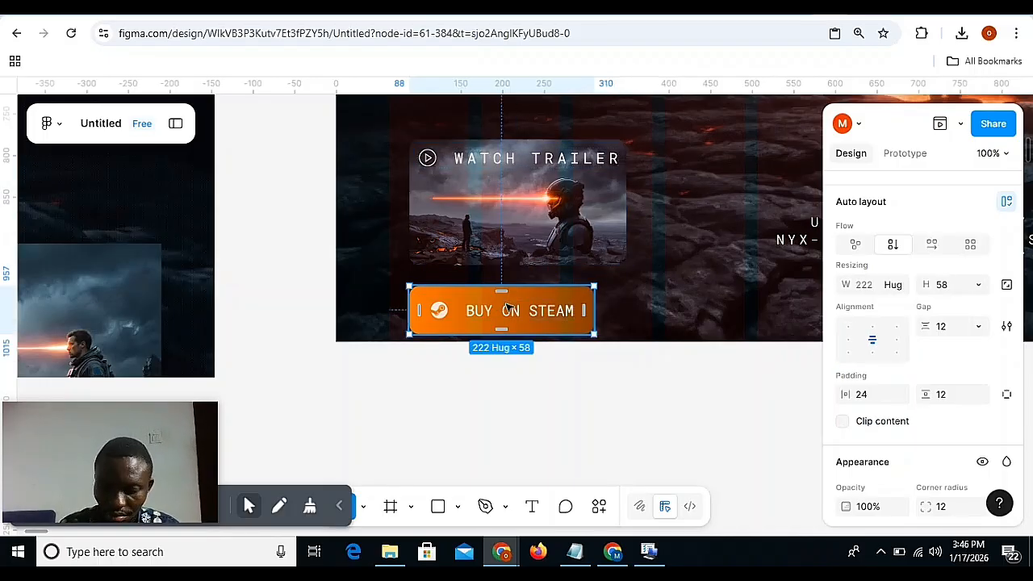
key(Up)
key(Up)
key(Up)
key(Up)
key(Up)
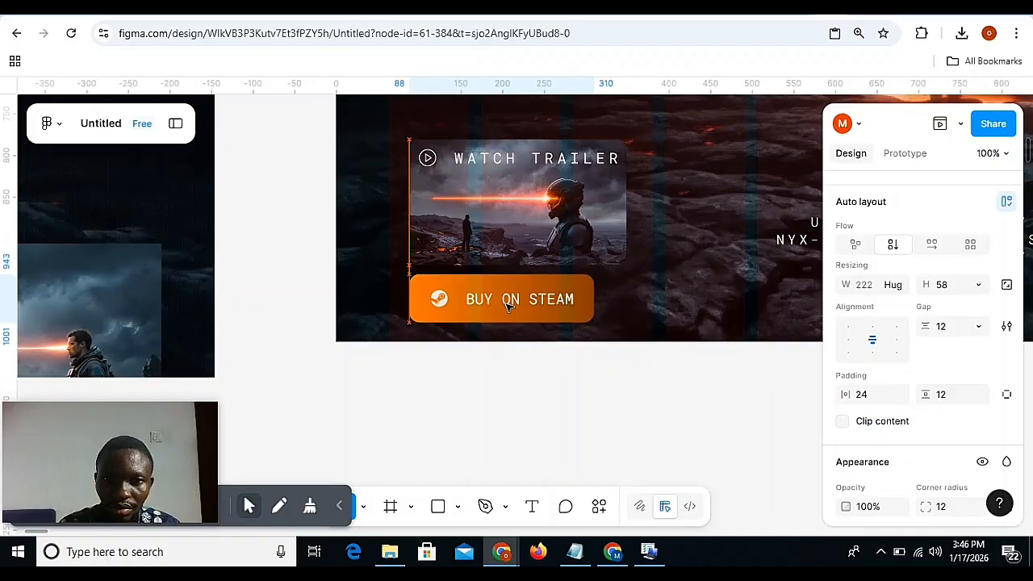
key(alt)
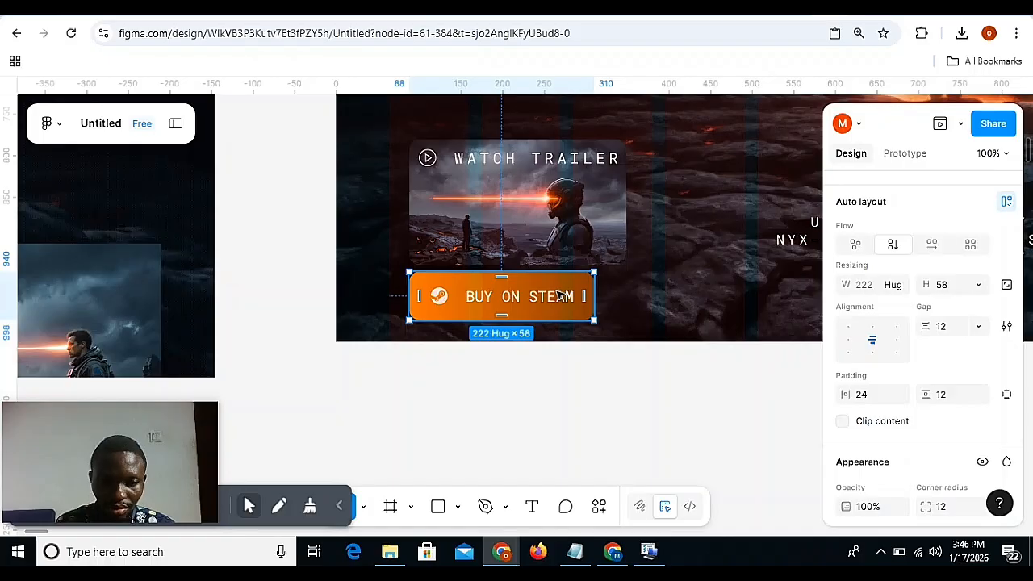
Duplicate the BUY ON STEAM button just to its right and delete the copy's text label, keeping only the icon.
drag(545, 290, 735, 284)
double_click(710, 298)
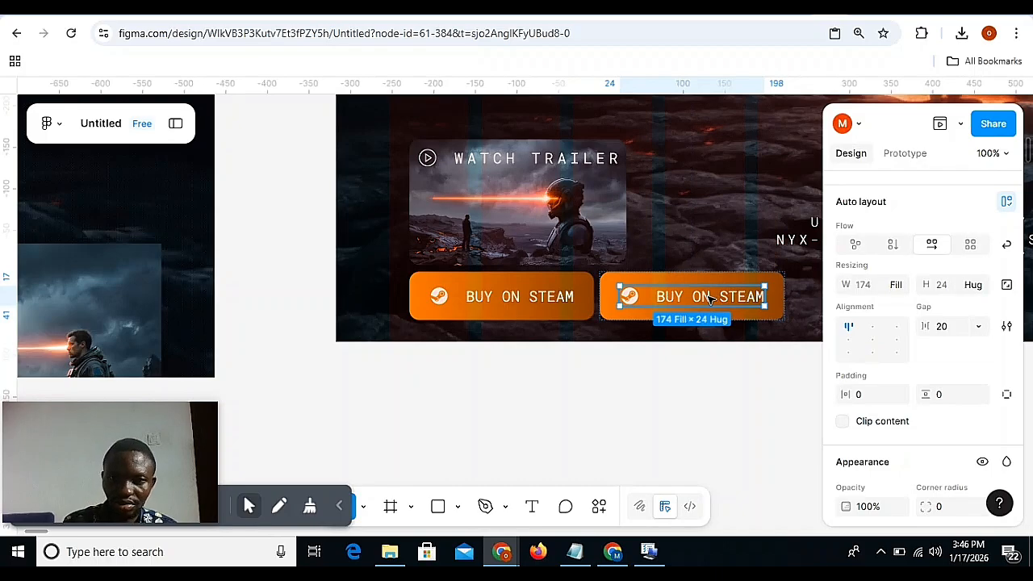
double_click(710, 299)
key(Delete)
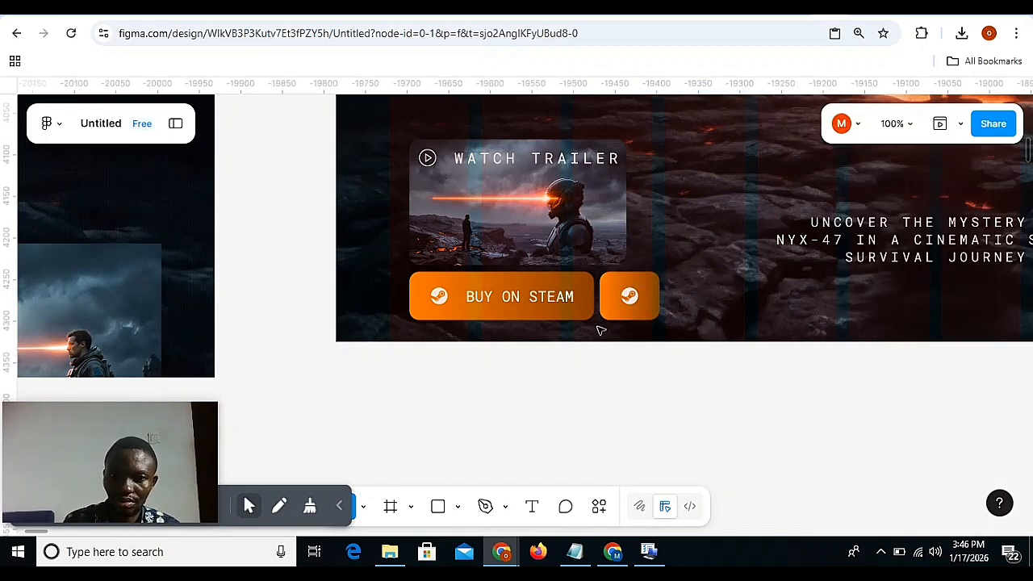
Compare the layout settings of the Watch Trailer block in Desktop - 9 with those of the BUY ON STEAM button in Desktop - 10.
scroll(565, 299, left, 15)
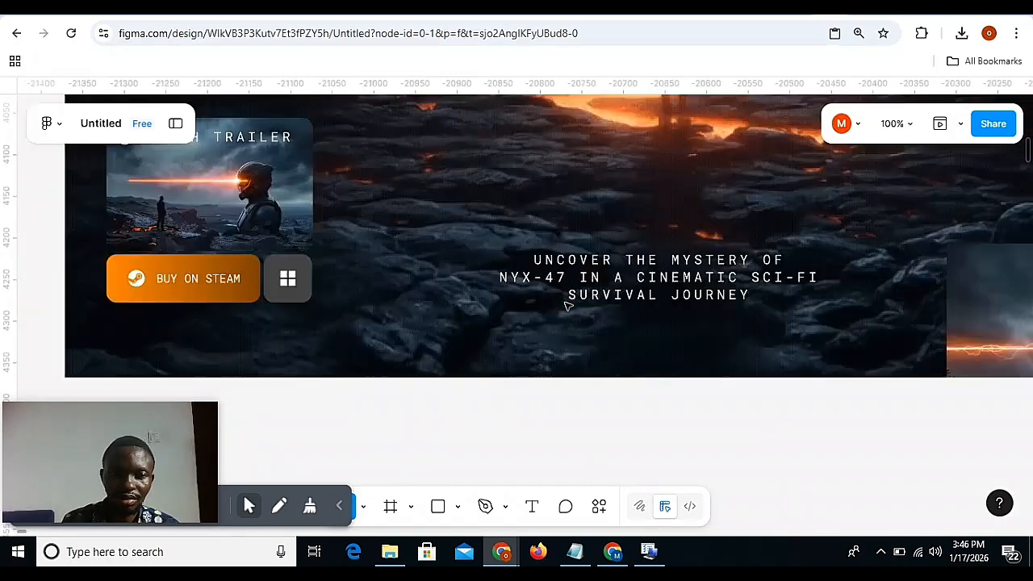
click(474, 214)
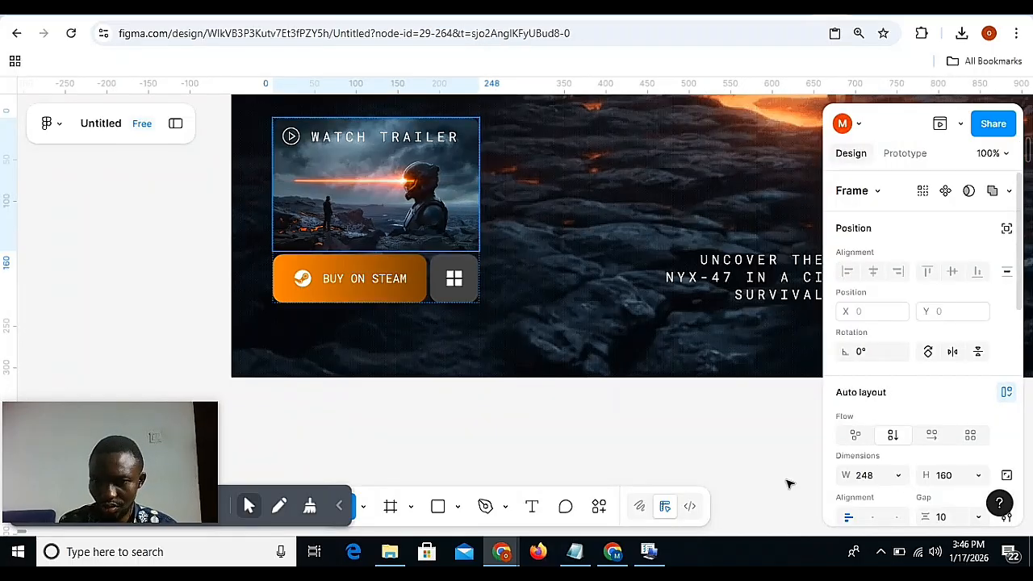
scroll(669, 393, right, 8)
scroll(670, 393, right, 9)
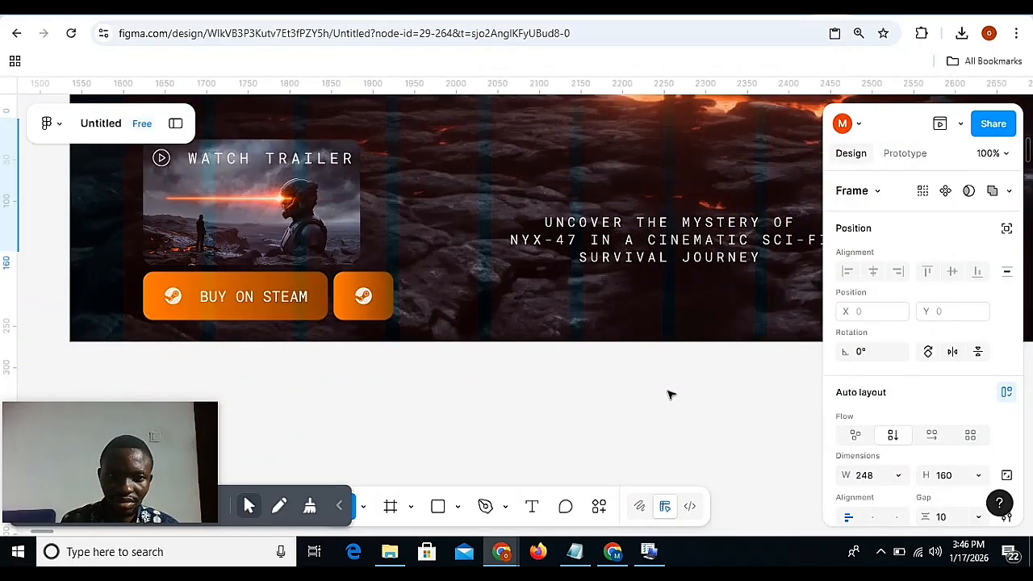
scroll(670, 393, left, 3)
click(541, 308)
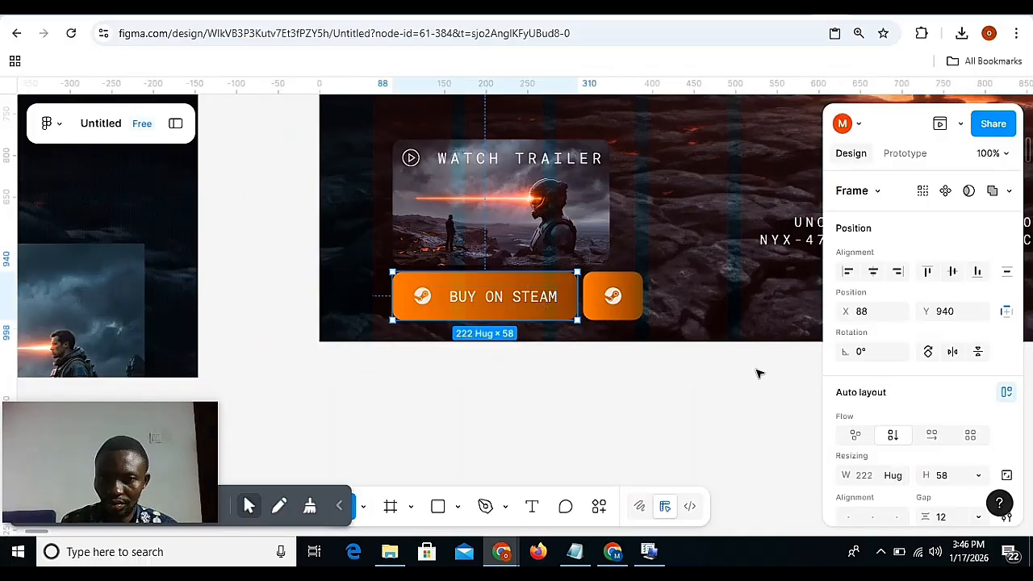
scroll(895, 434, down, 3)
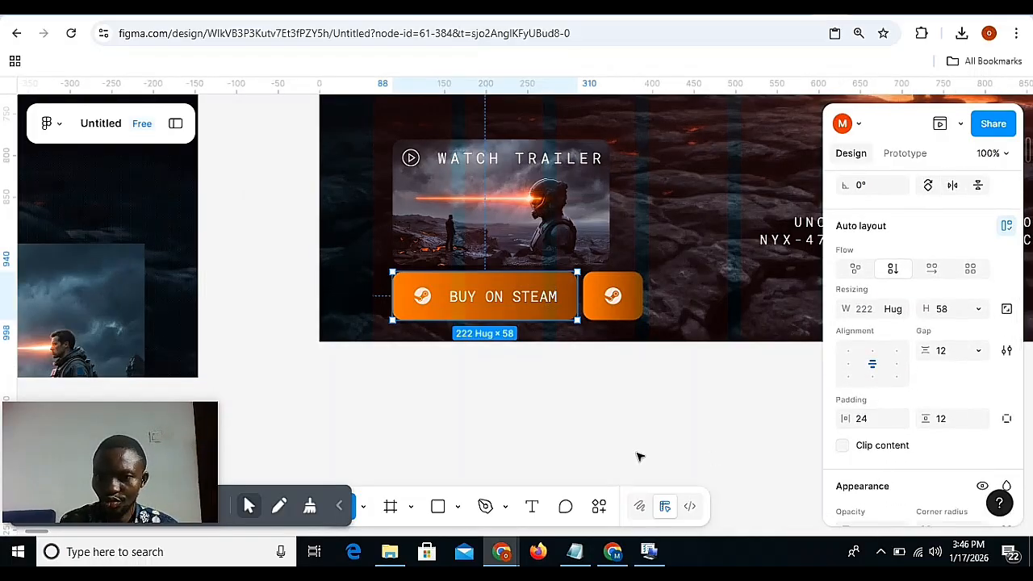
Set the gap between the Steam icon and label in Desktop - 10's BUY ON STEAM button to 12, matching the Desktop - 9 button.
scroll(638, 454, left, 15)
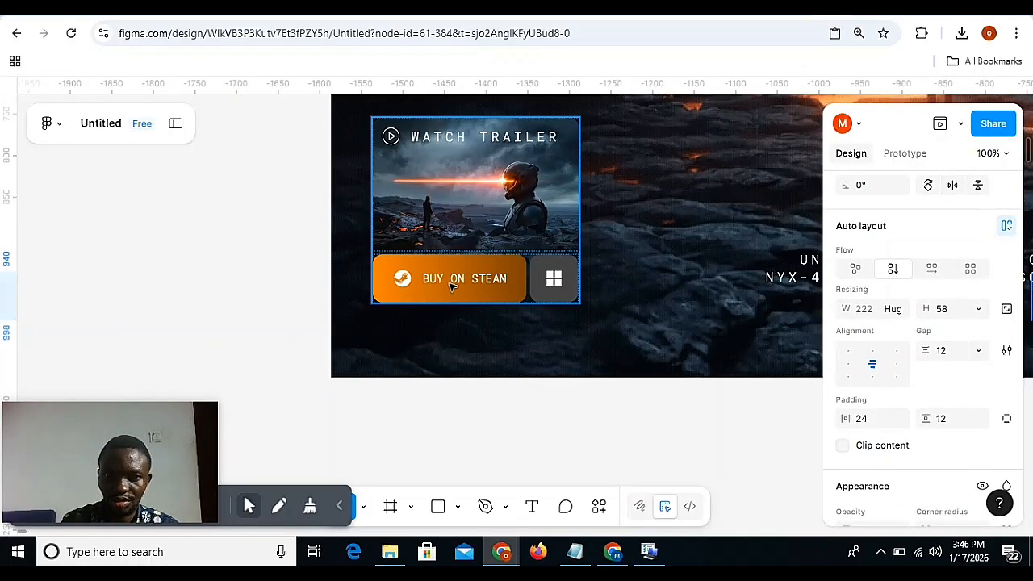
click(452, 286)
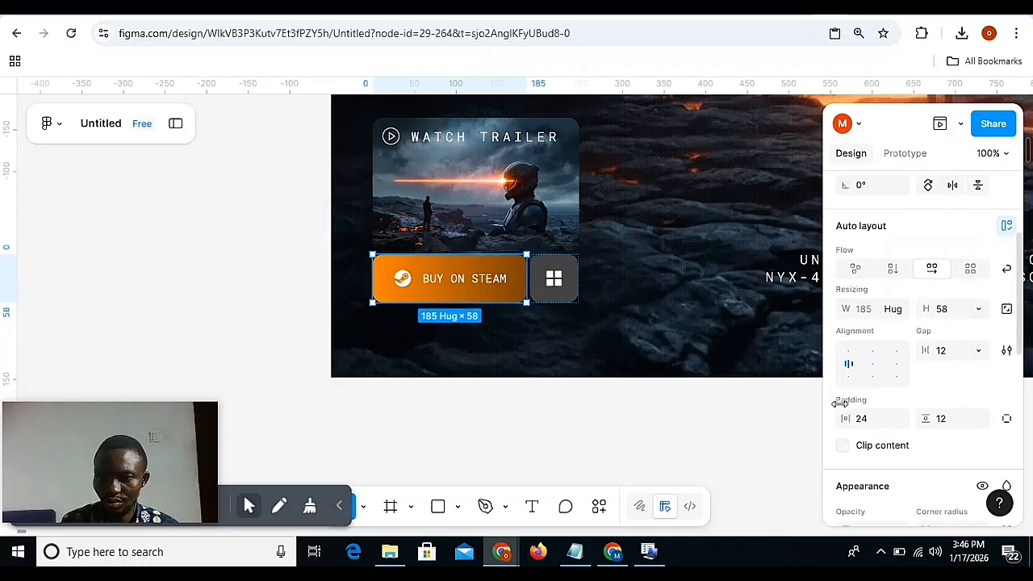
click(449, 276)
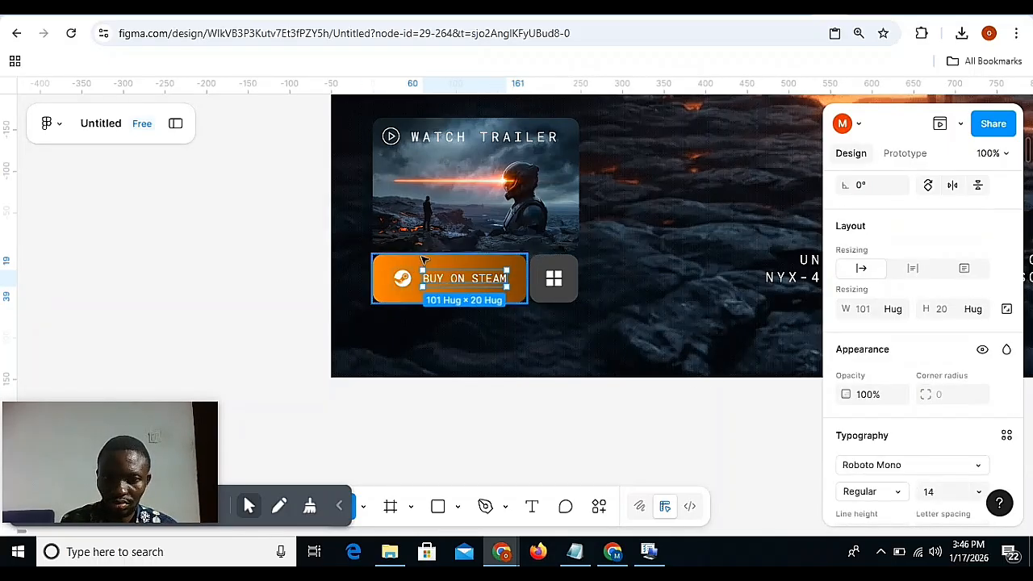
click(423, 259)
scroll(473, 314, right, 10)
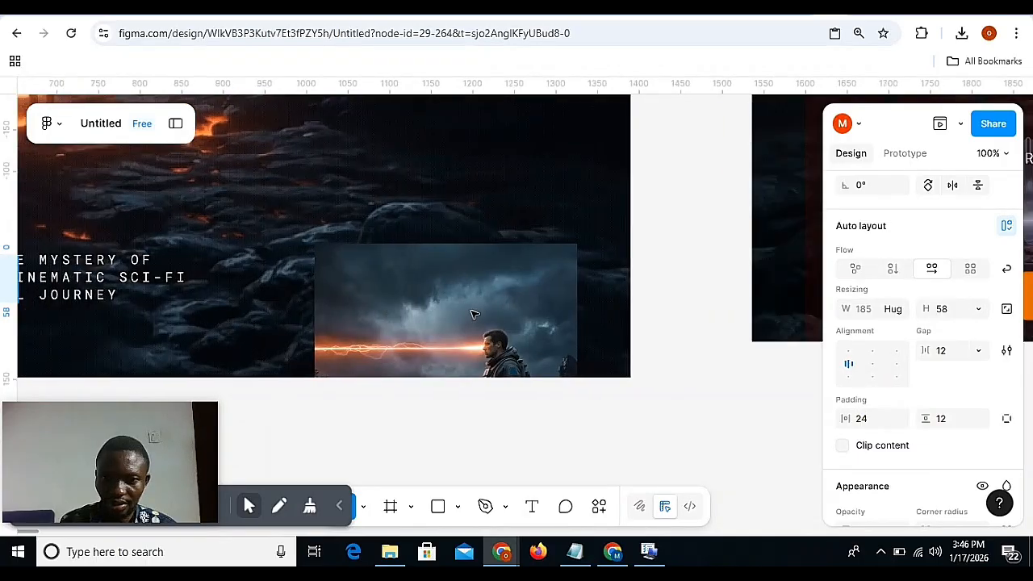
scroll(473, 314, left, 10)
click(259, 301)
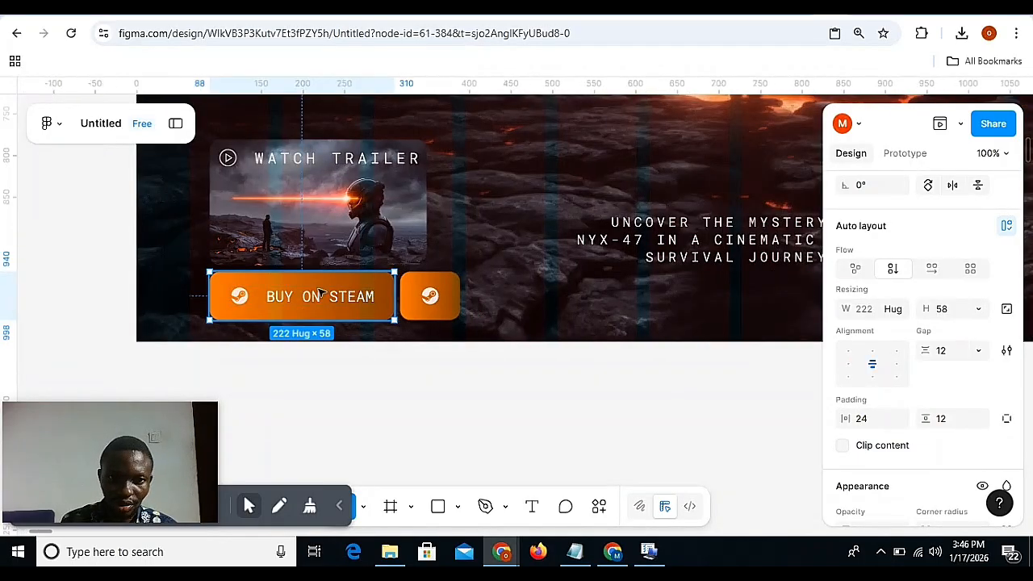
click(259, 301)
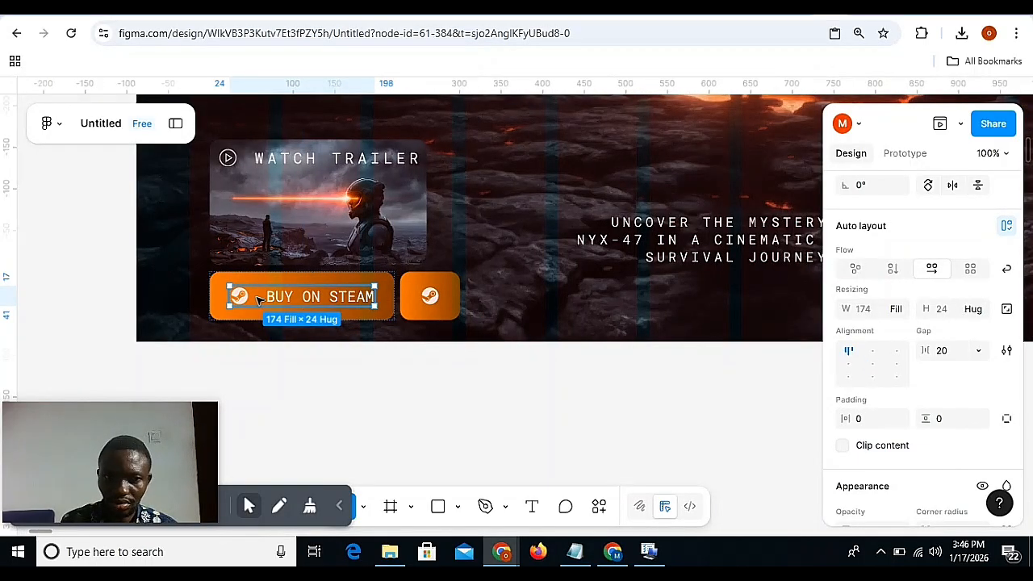
click(942, 353)
text(12)
key(Return)
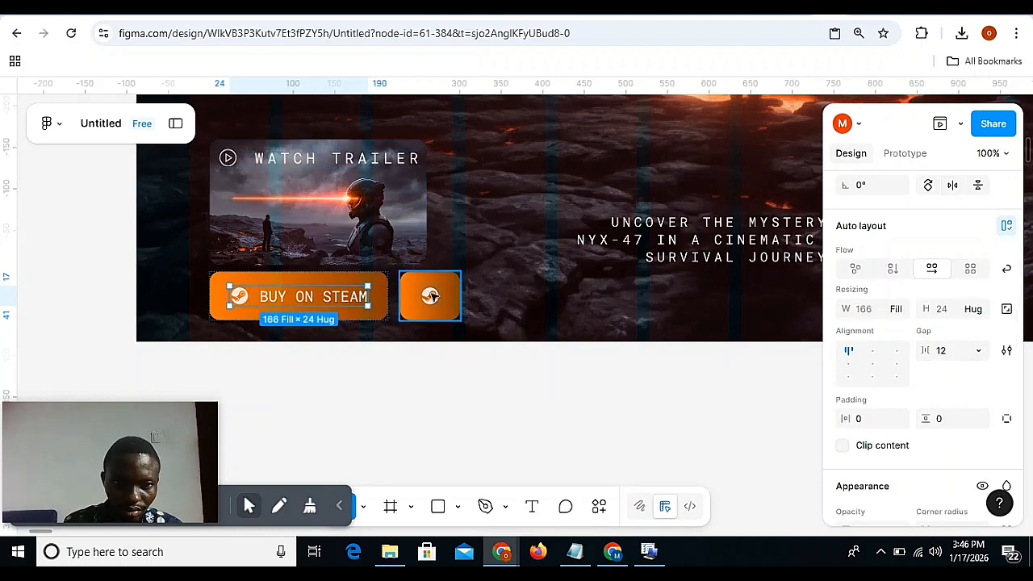
Move the icon-only button to X 307, closer to the BUY ON STEAM button, and wrap both buttons in a horizontal auto layout.
click(431, 297)
key(ctrl+plus)
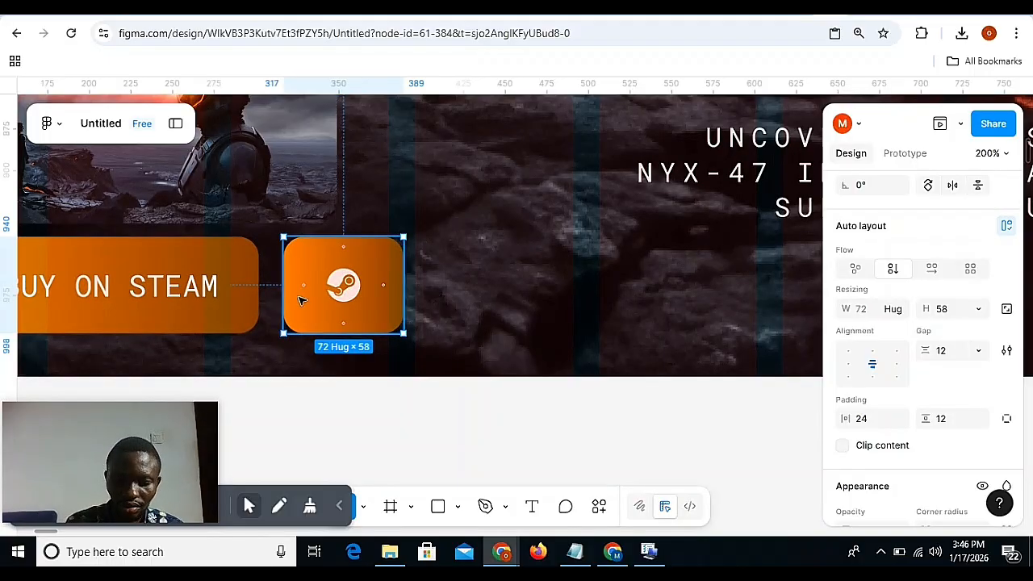
key(shift+Left)
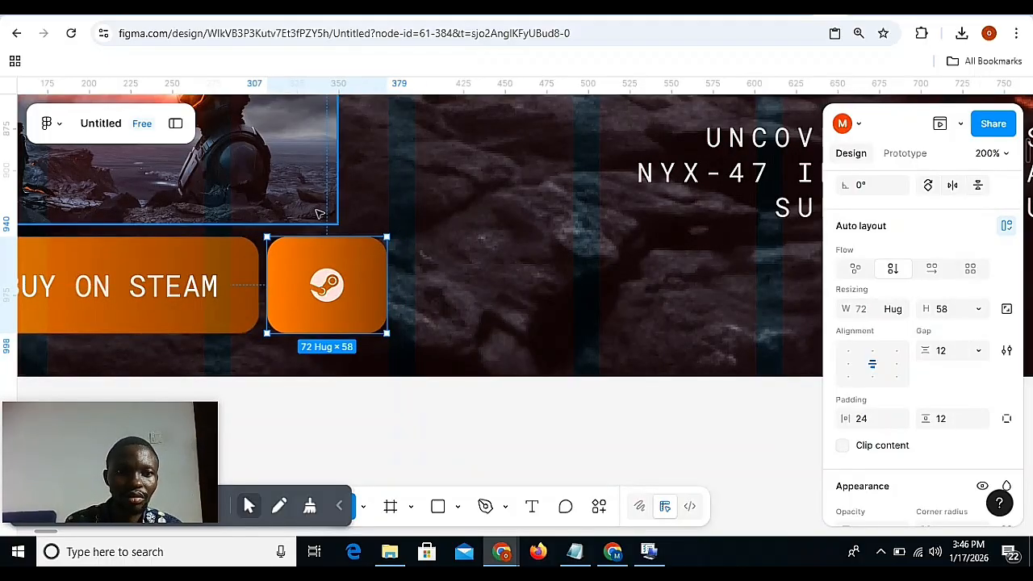
key(ctrl+minus)
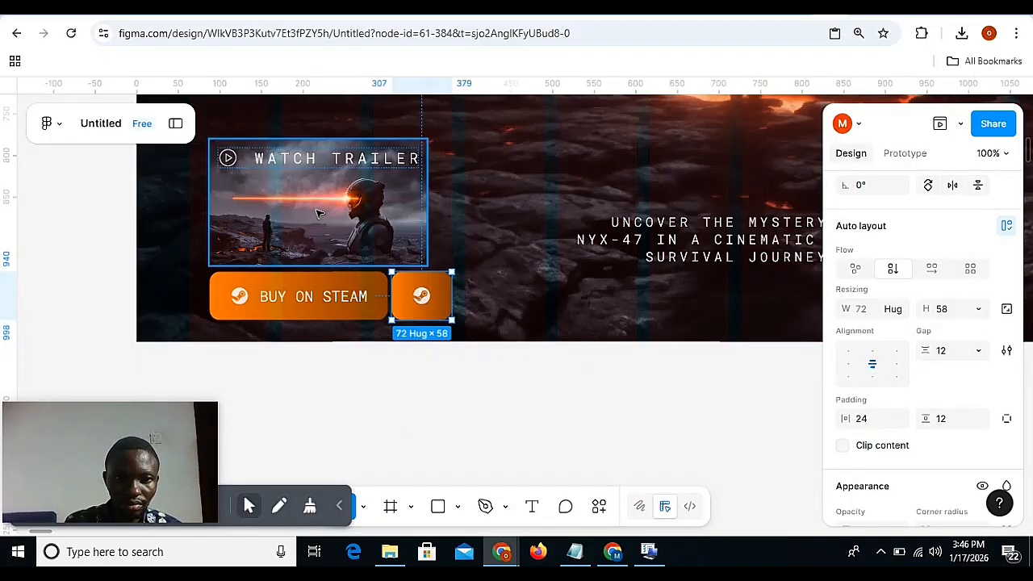
shift+click(301, 291)
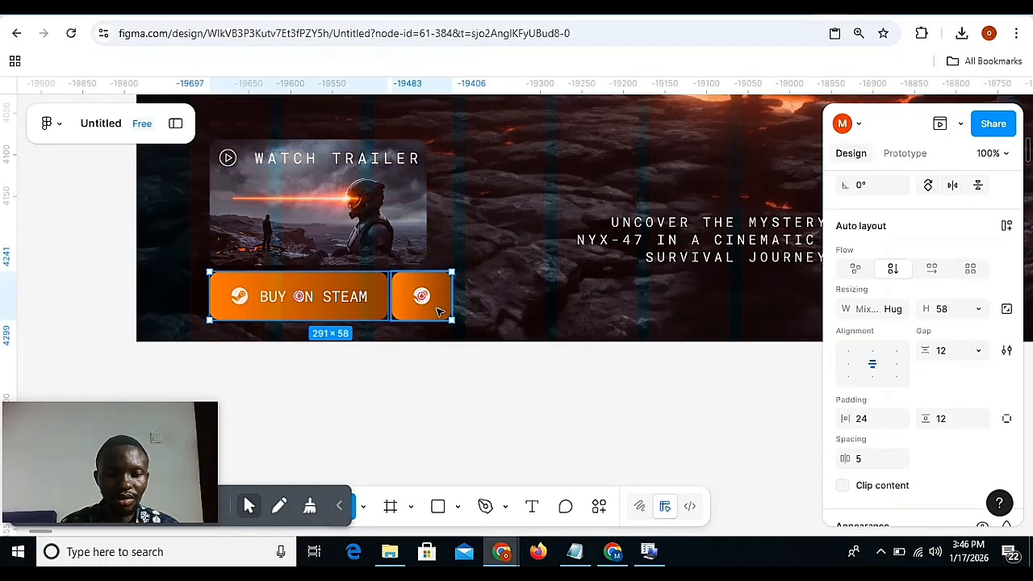
key(shift+a)
Copy the properties of the grey Windows-icon button in Desktop - 9 and paste them onto the icon-only button in Desktop - 10.
scroll(321, 310, left, 10)
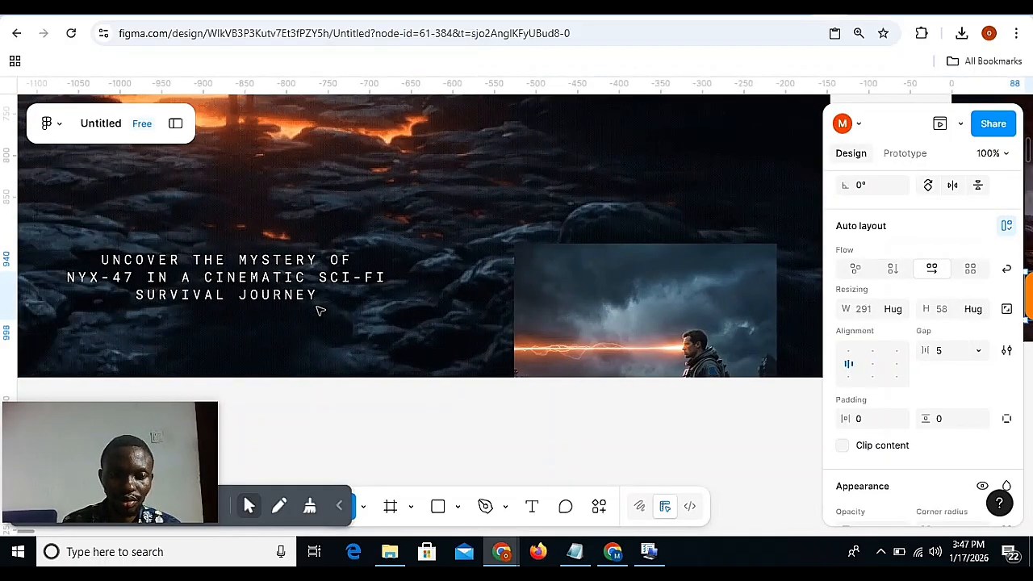
scroll(320, 311, left, 5)
double_click(299, 284)
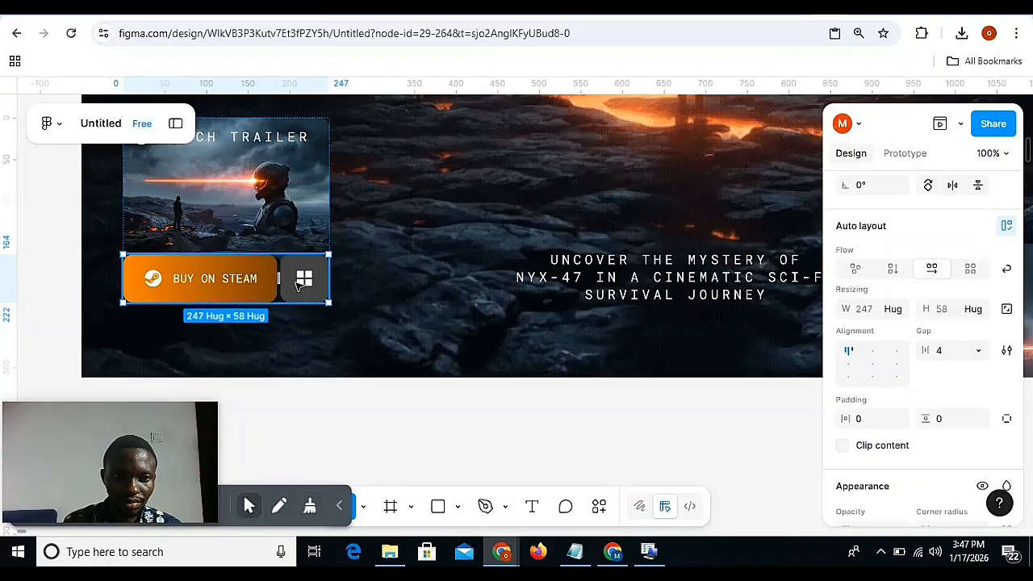
click(298, 285)
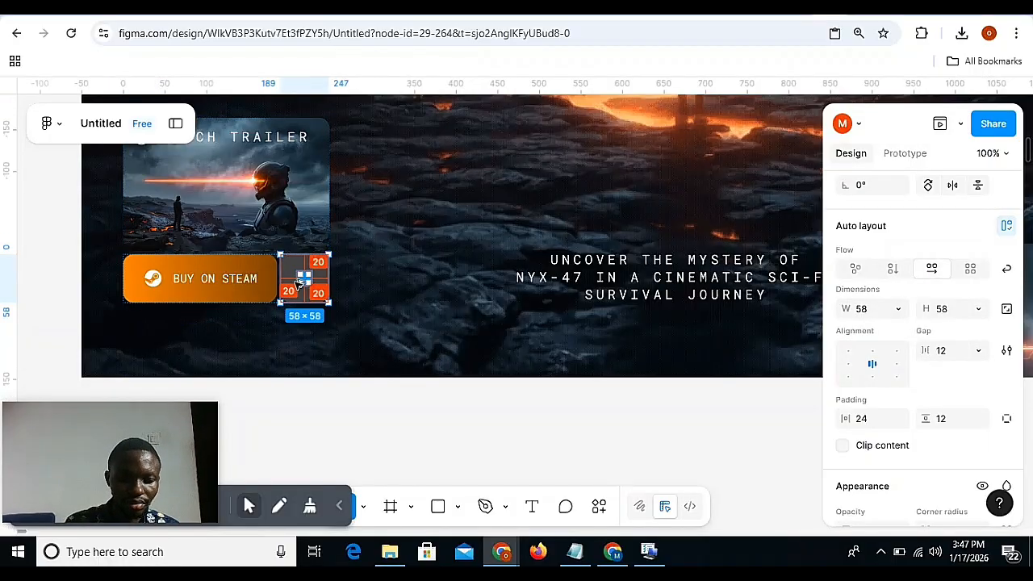
key(ctrl+alt+c)
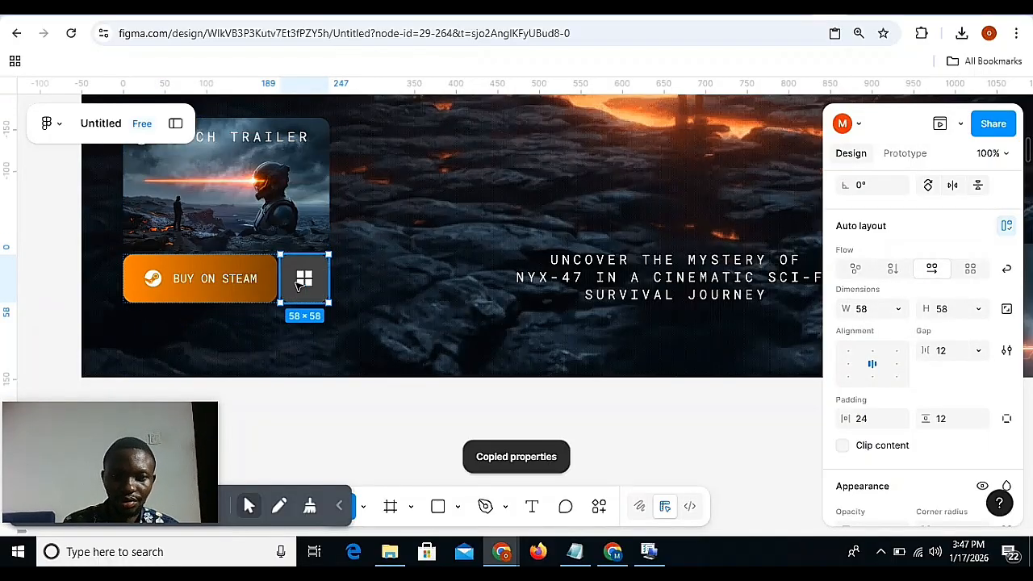
scroll(297, 284, right, 15)
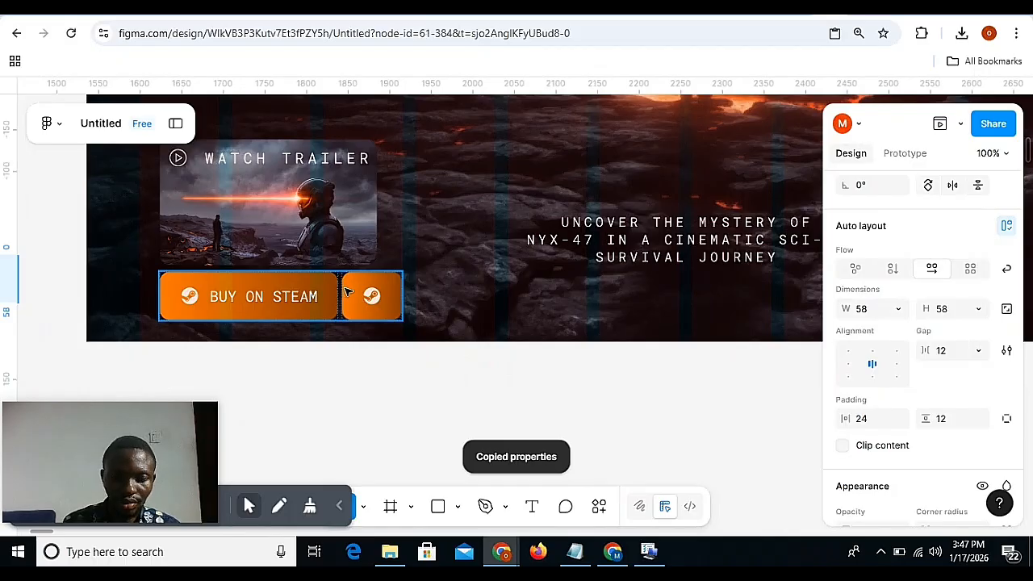
click(345, 289)
key(ctrl+alt+v)
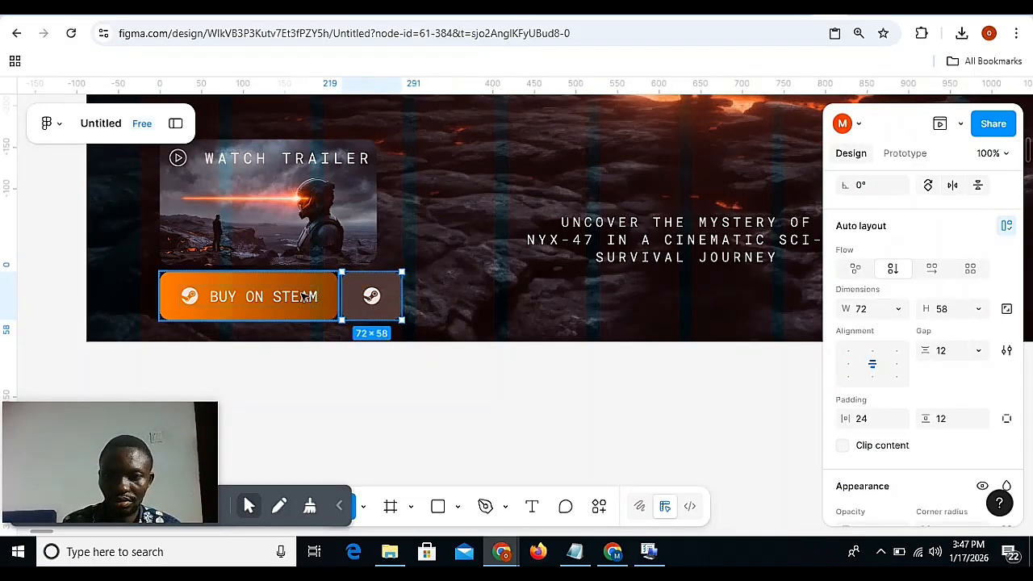
Set the icon-only button's width in Desktop - 10 to 58, using the Windows-icon button in Desktop - 9 as reference.
scroll(303, 297, left, 15)
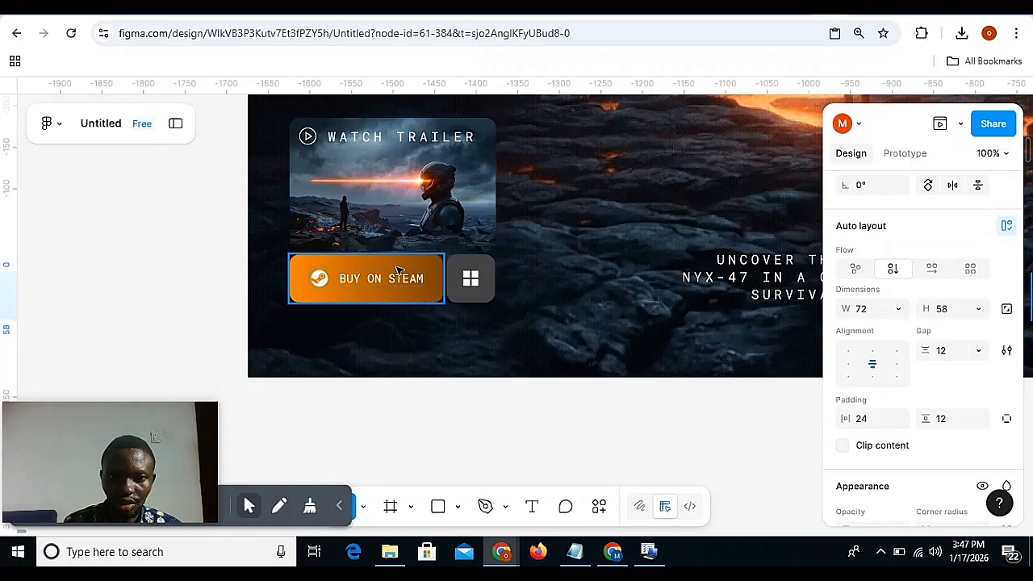
click(396, 269)
click(471, 274)
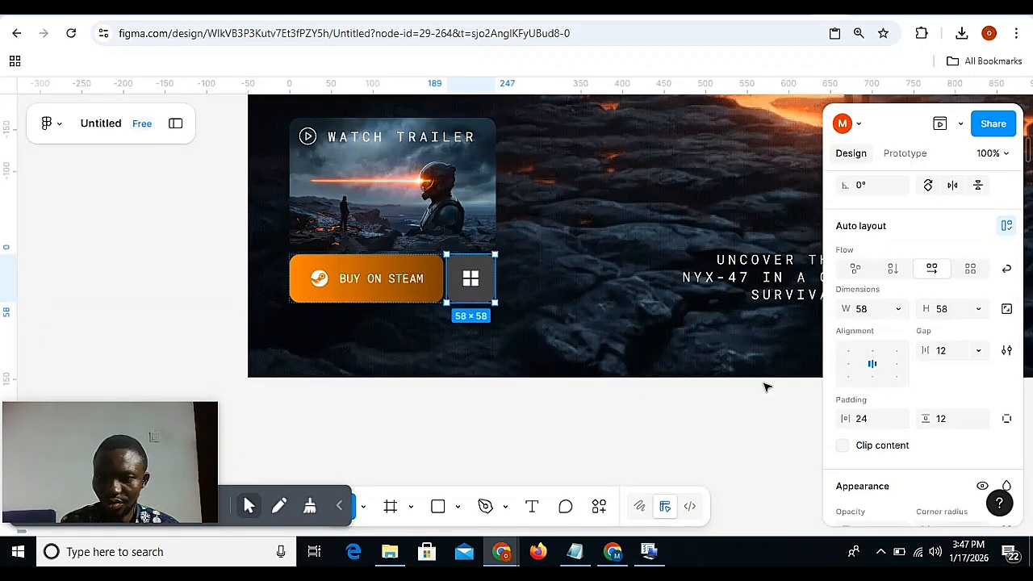
scroll(767, 385, right, 7)
scroll(767, 385, right, 5)
scroll(790, 330, right, 2)
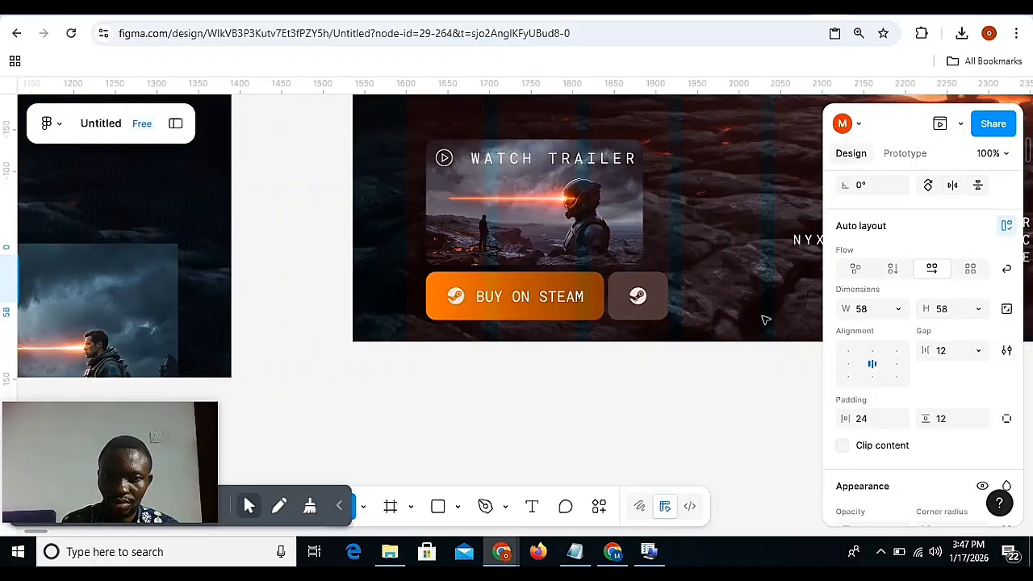
click(646, 294)
click(639, 294)
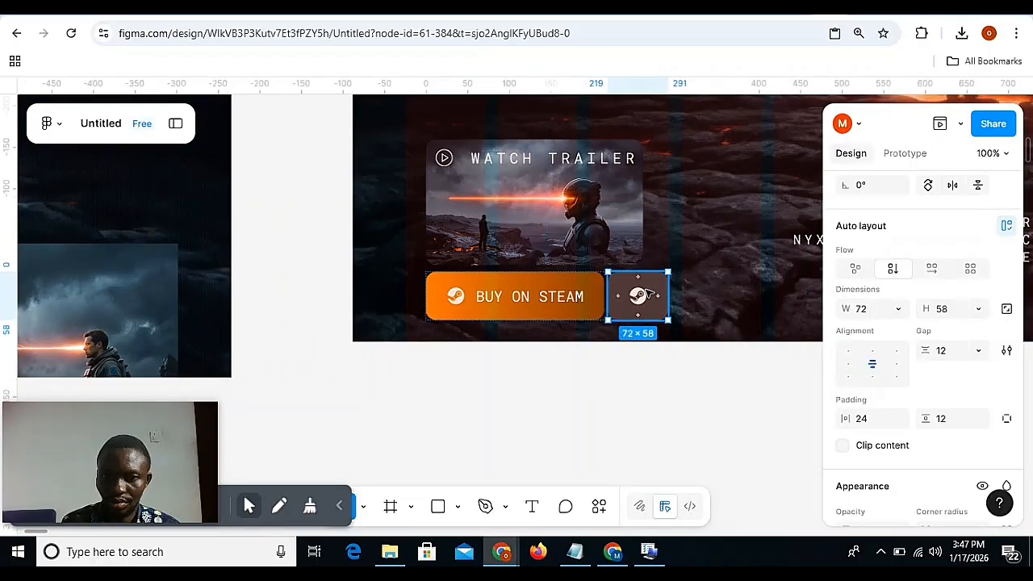
click(869, 316)
text(5)
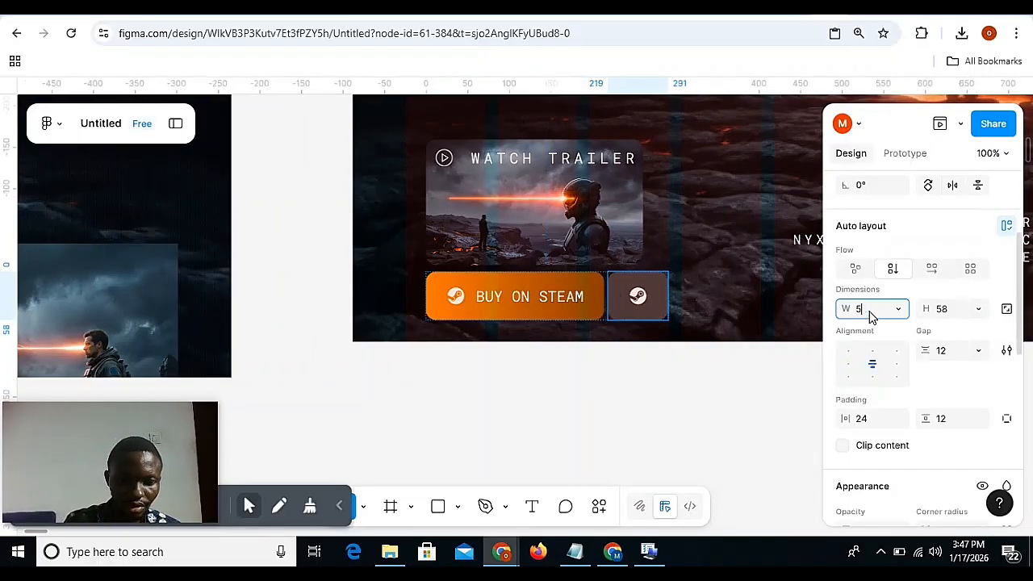
text(8)
key(Return)
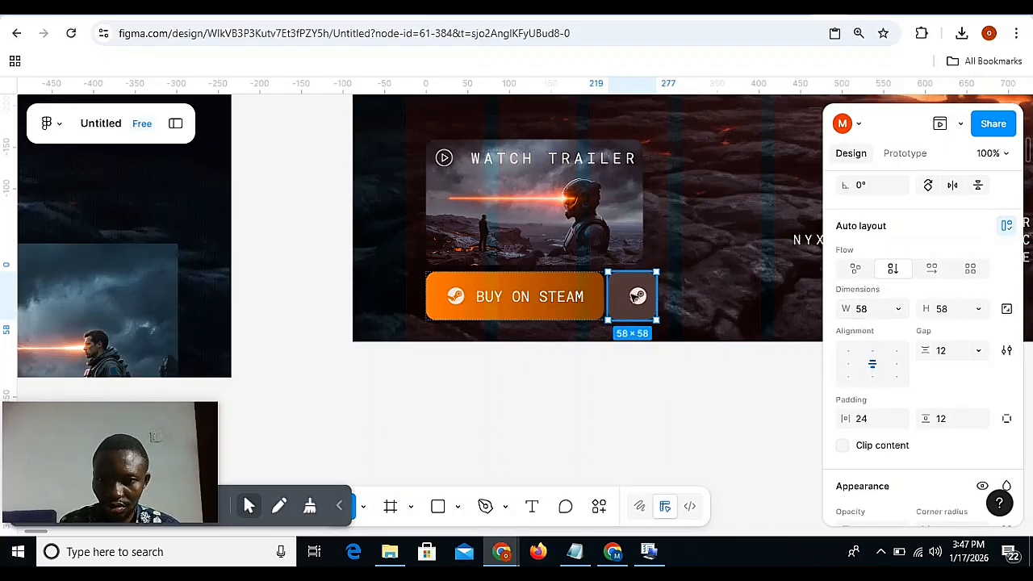
Change the horizontal resizing of the icon row inside the icon-only button from Fill to Hug.
double_click(634, 296)
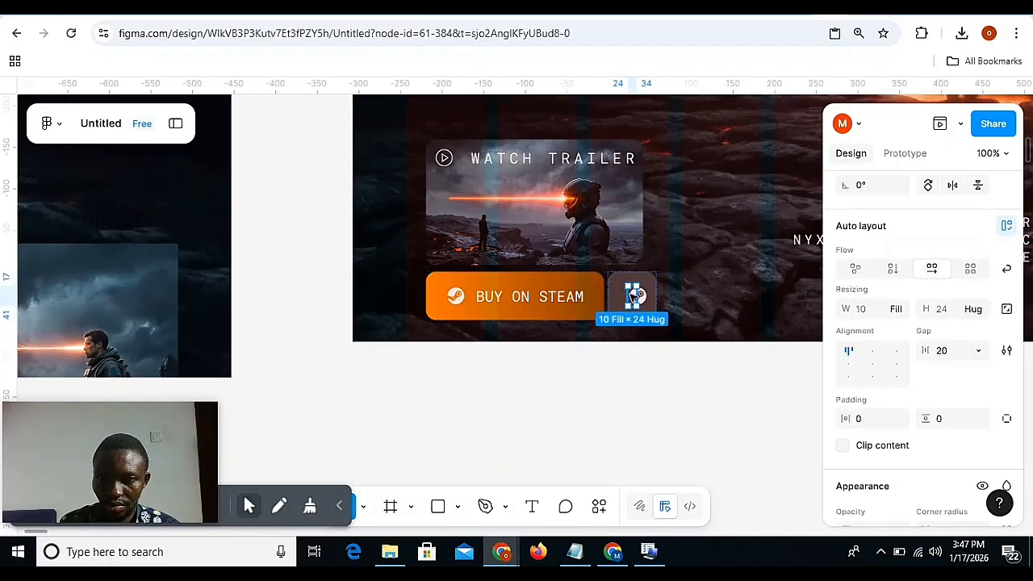
click(901, 310)
click(860, 287)
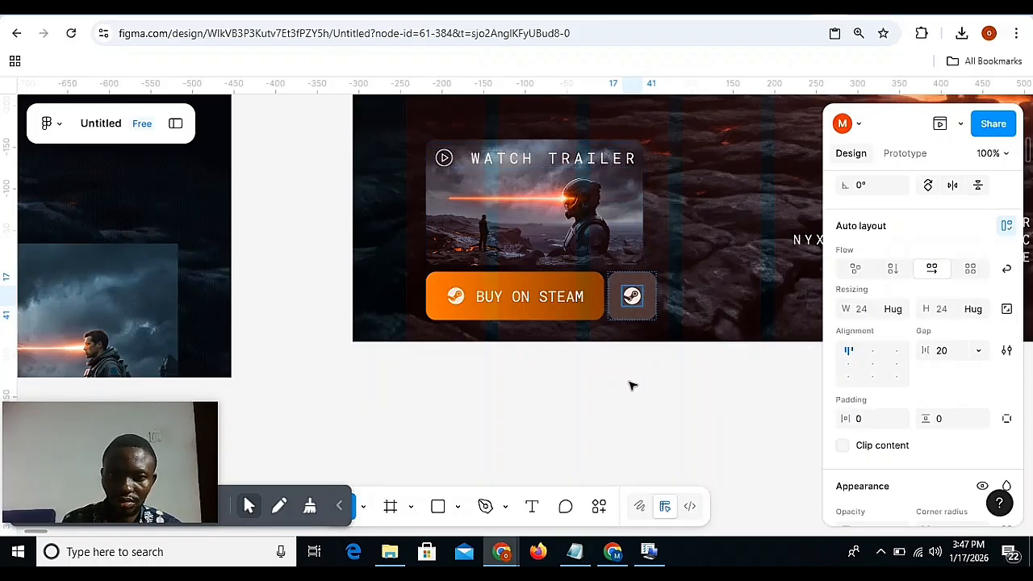
Set the gap between the two buttons to 8 and wrap their row with the Watch Trailer card in a vertical auto layout.
click(586, 310)
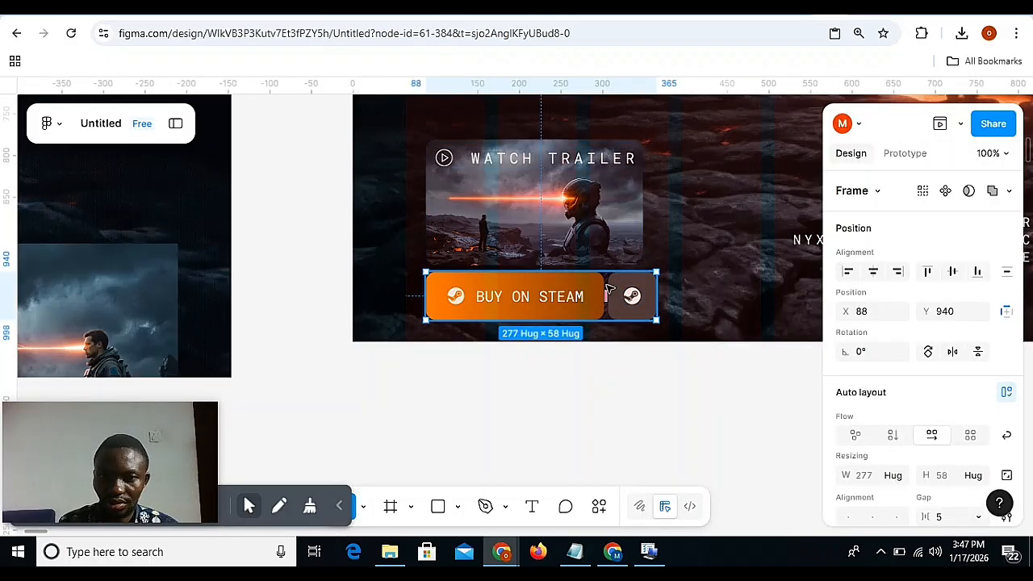
mouse_move(604, 296)
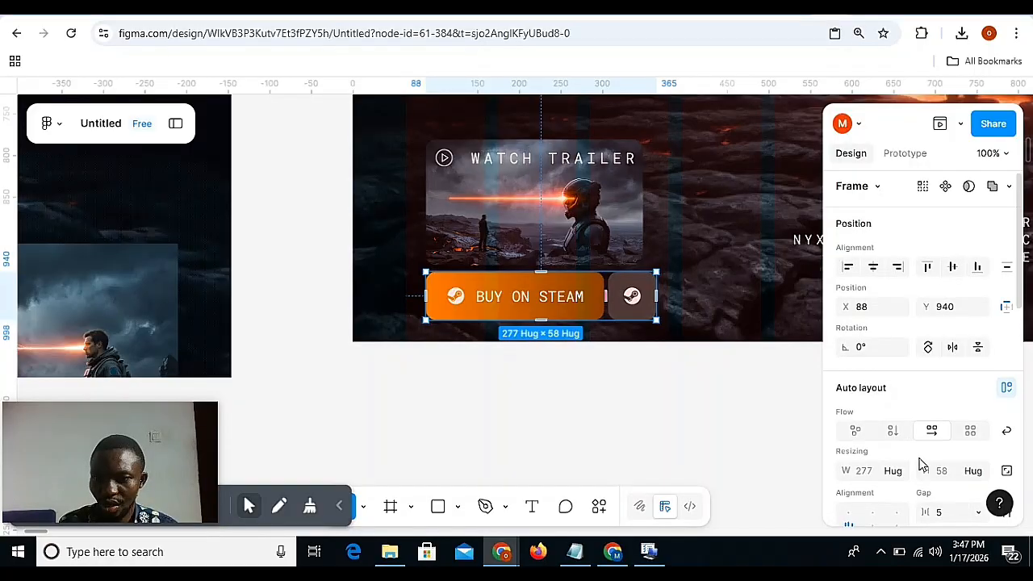
scroll(944, 442, down, 2)
click(948, 441)
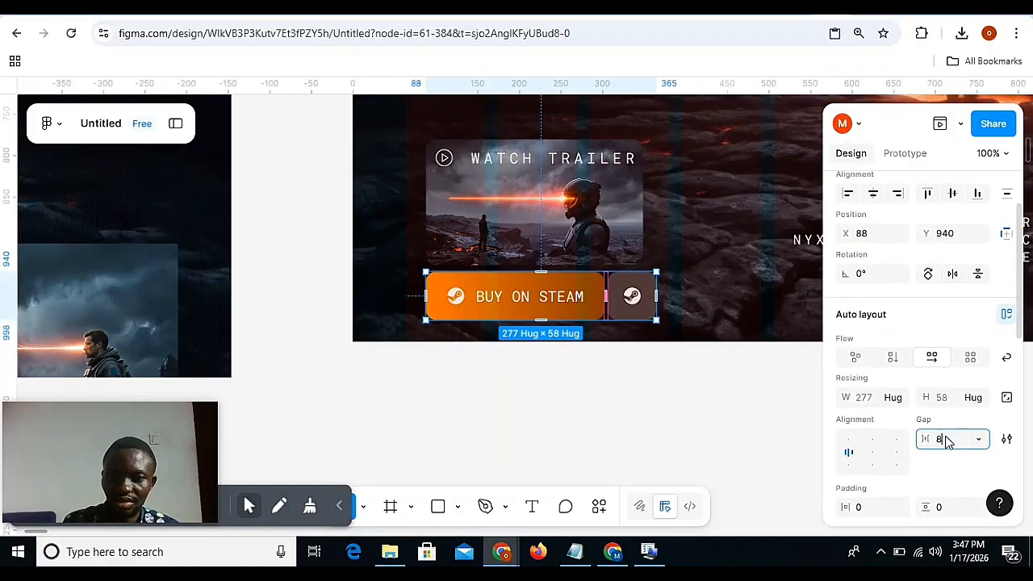
text(8)
key(Return)
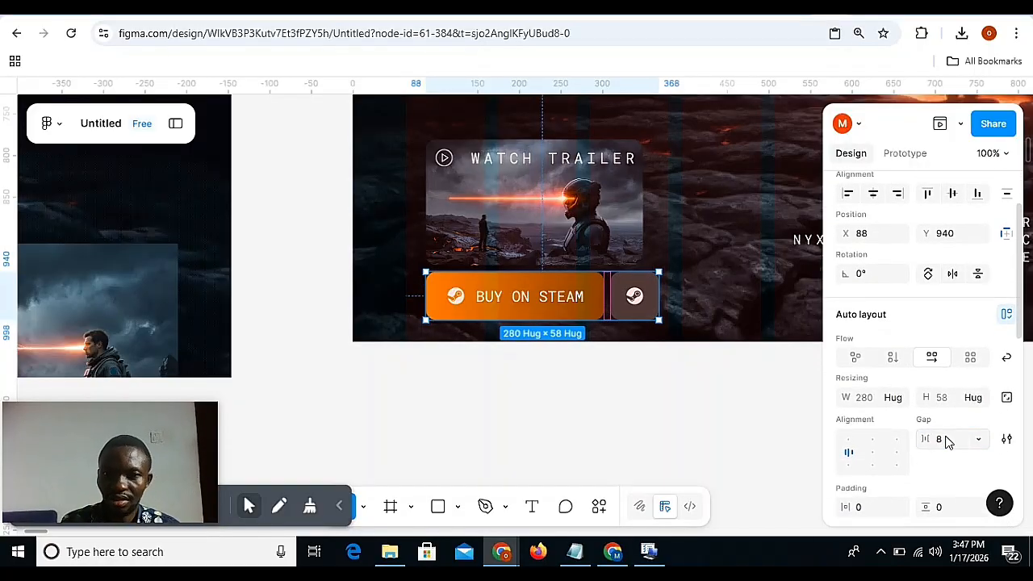
shift+click(608, 235)
key(shift+a)
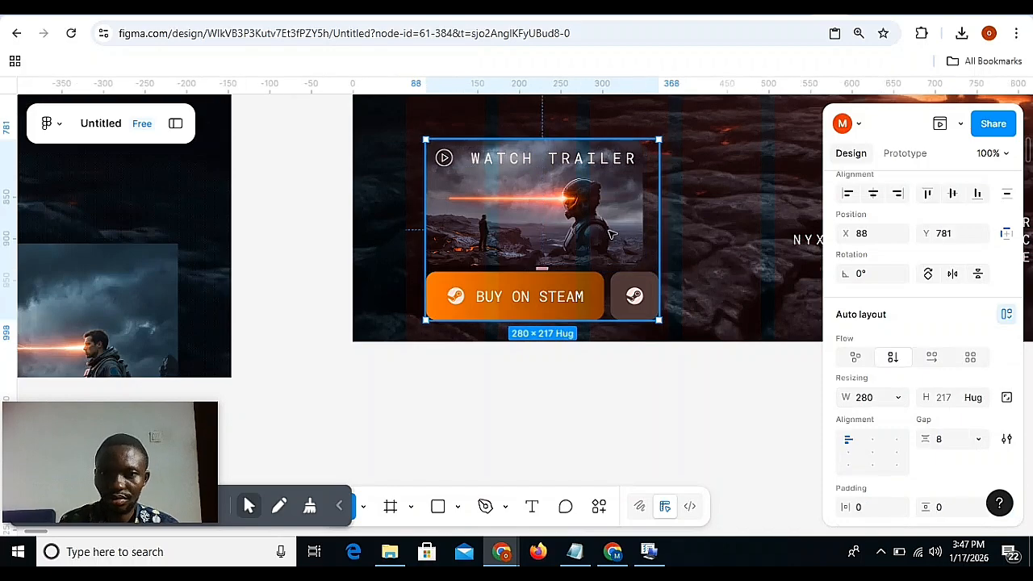
Set the Watch Trailer card's horizontal resizing to Fill container inside the vertical auto layout.
click(613, 234)
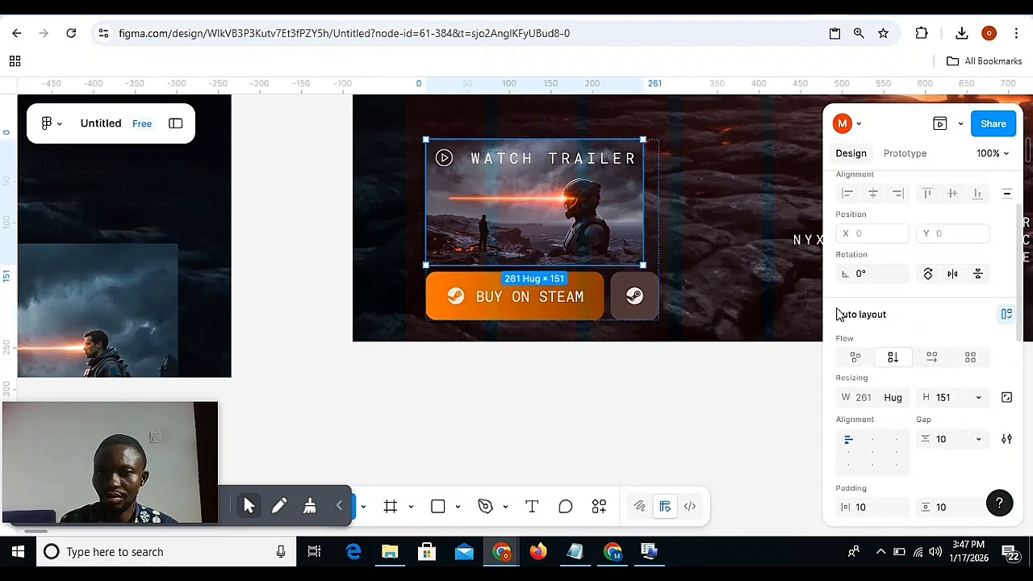
click(897, 397)
click(857, 417)
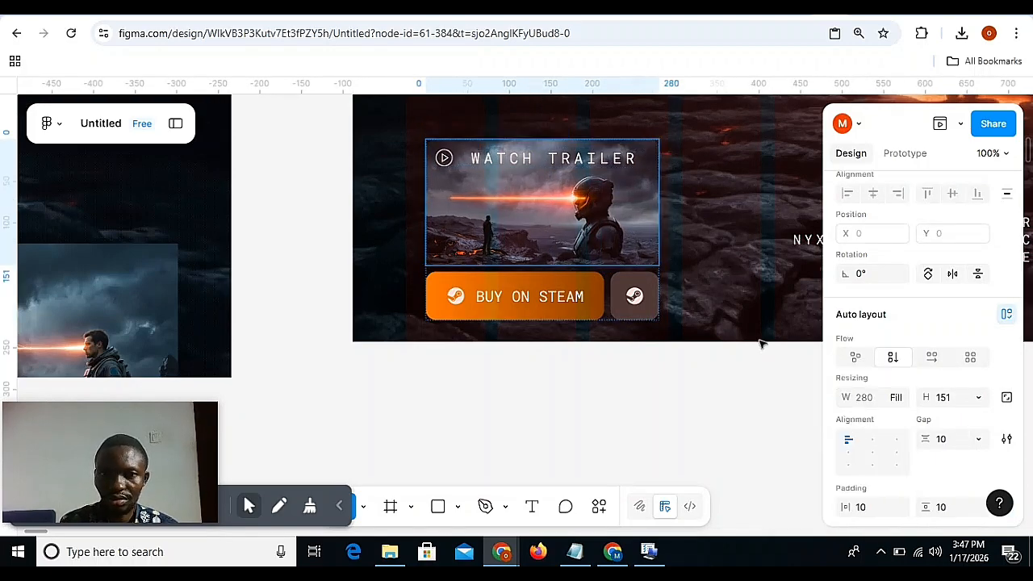
click(648, 422)
scroll(517, 331, left, 3)
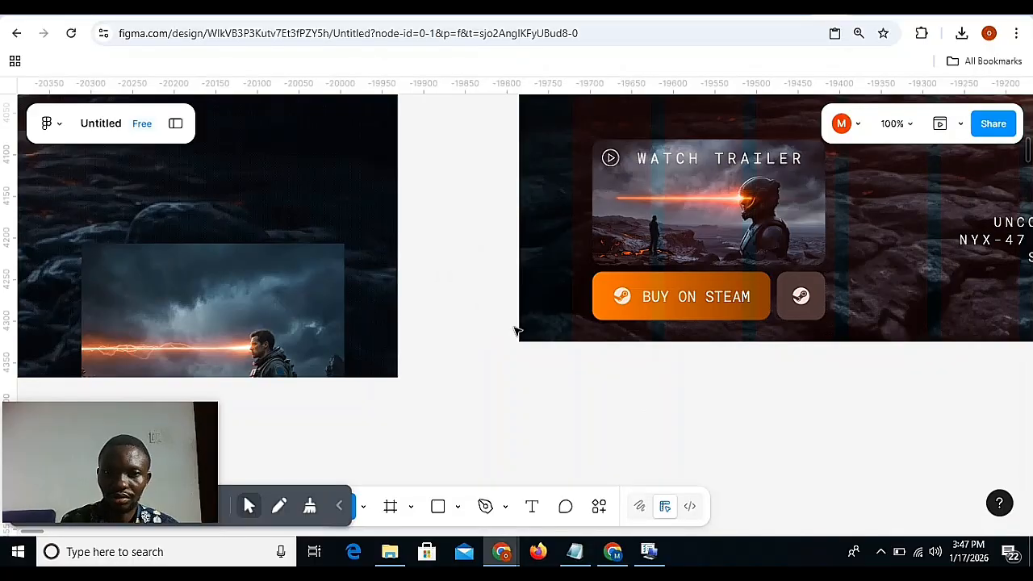
Set the vertical gap between the Watch Trailer card and the button row in Desktop - 10 to 4, using Desktop - 9 as reference.
key(ctrl+minus)
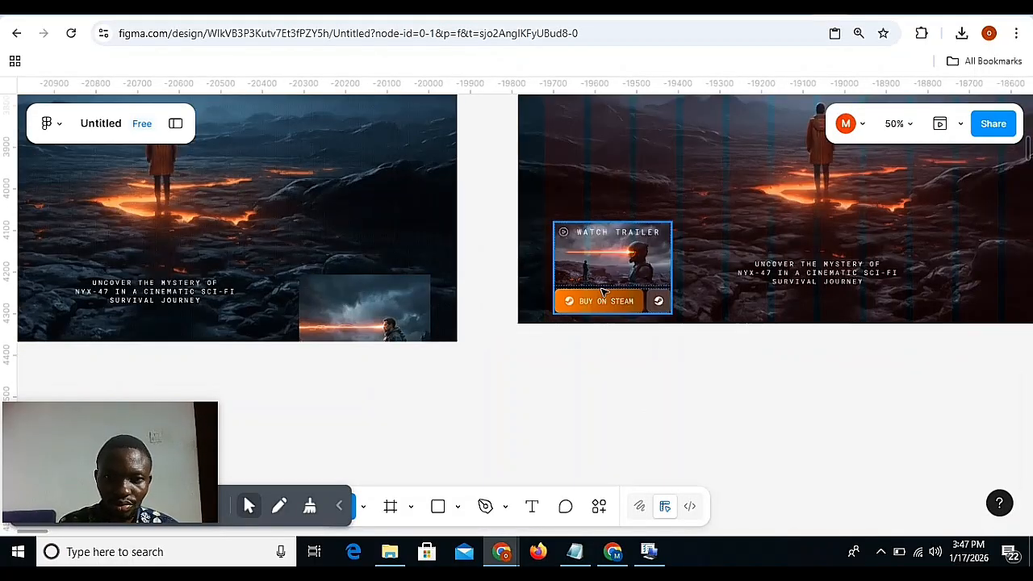
scroll(602, 291, left, 7)
click(547, 280)
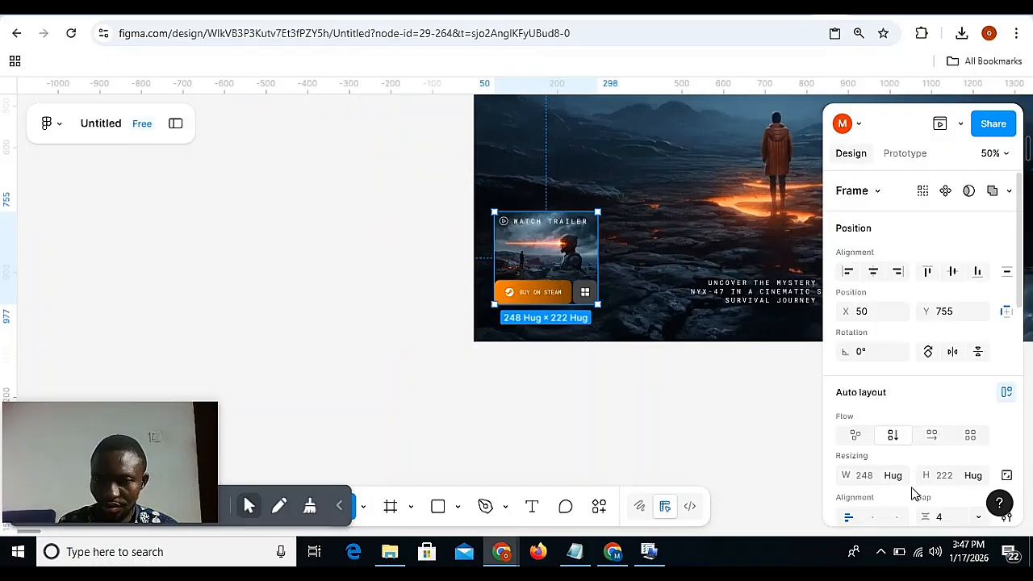
scroll(742, 410, right, 6)
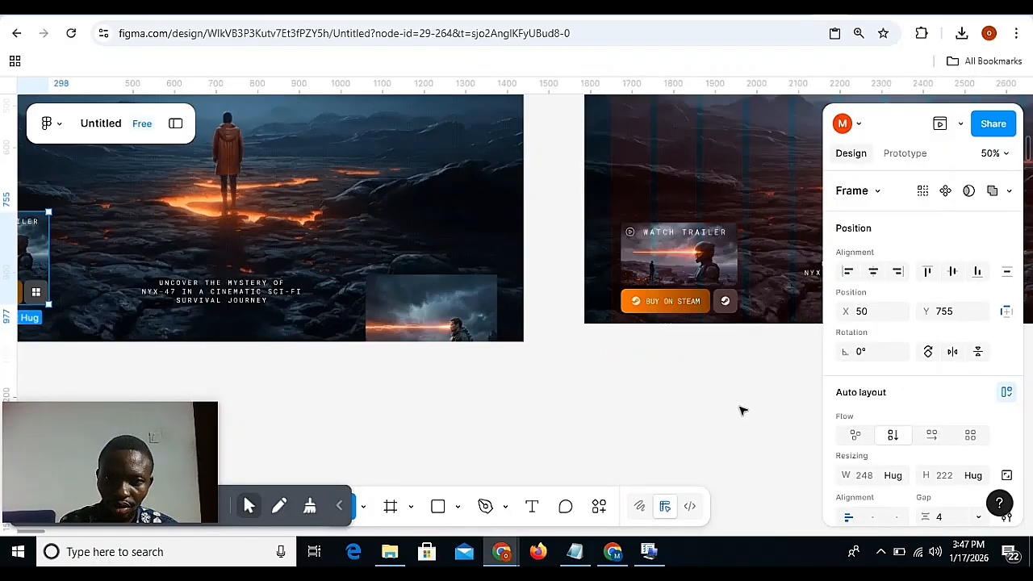
click(680, 283)
click(948, 520)
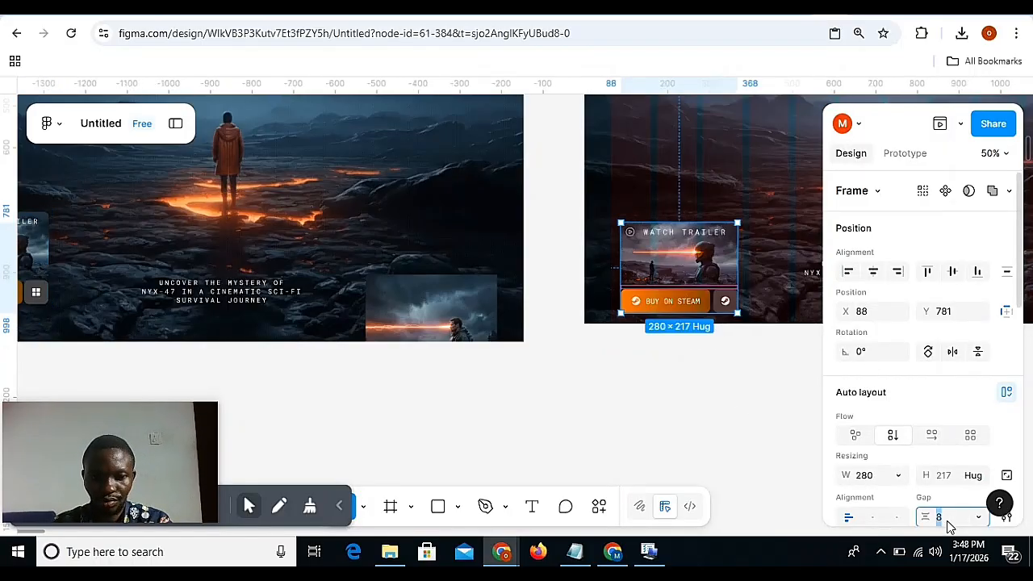
text(4)
key(Return)
click(640, 455)
scroll(639, 455, right, 3)
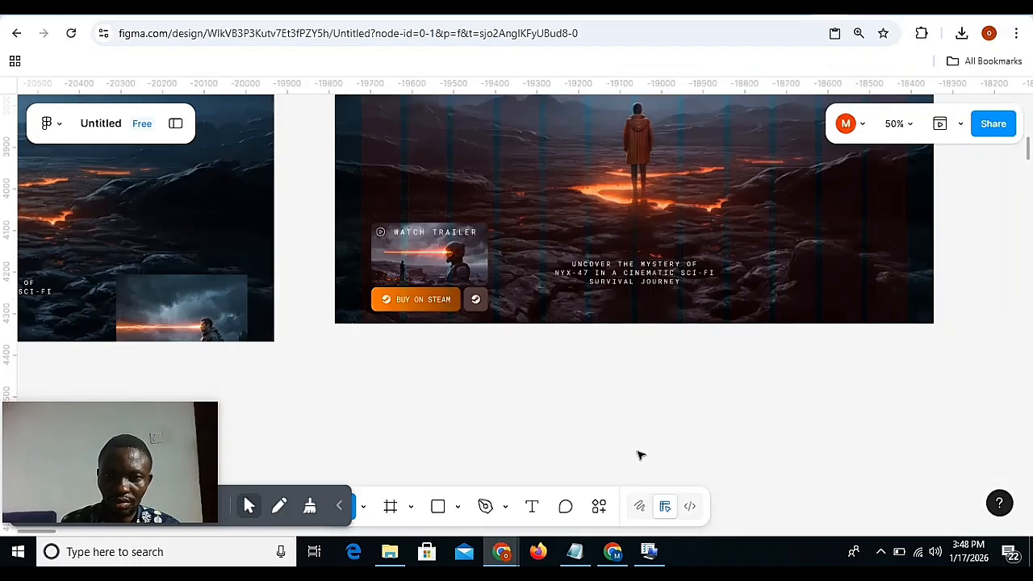
Duplicate the Watch Trailer card with its buttons across to the opposite side of Desktop - 10, at X 1044, Y 781.
key(ctrl+minus)
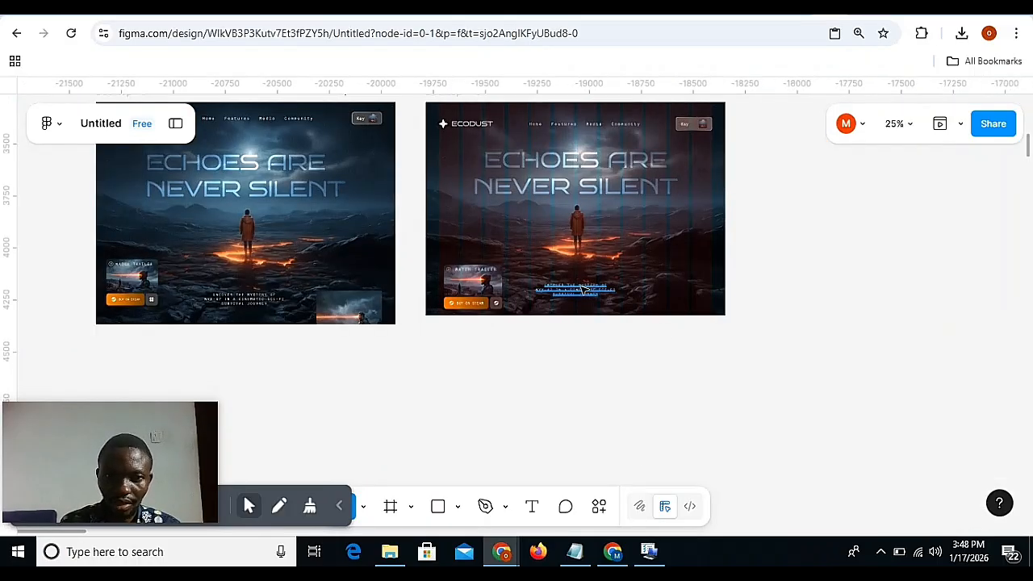
click(498, 288)
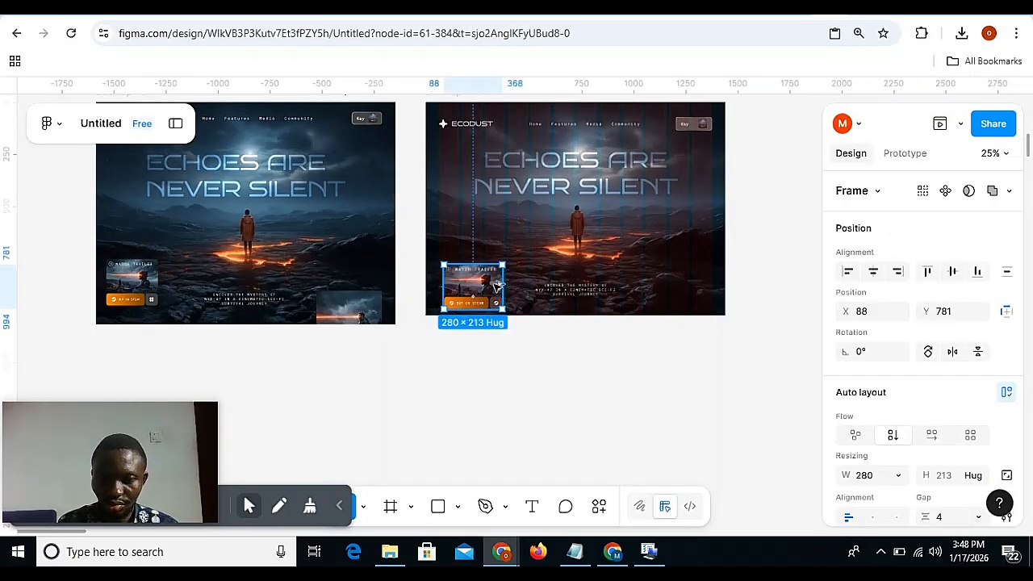
drag(498, 288, 695, 295)
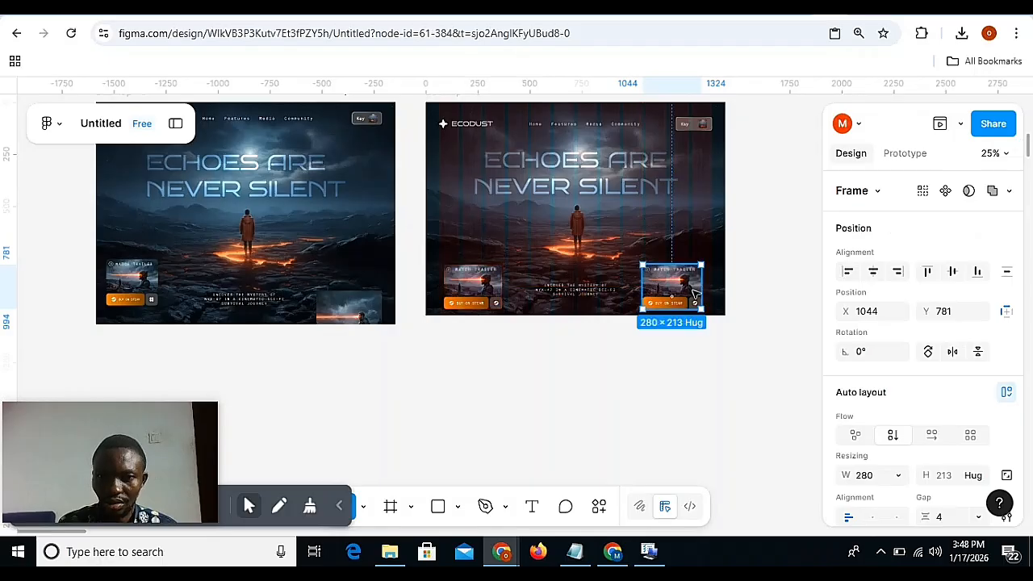
Delete the button row and the Watch Trailer label from the duplicated card, leaving only its image frame.
key(ctrl+plus)
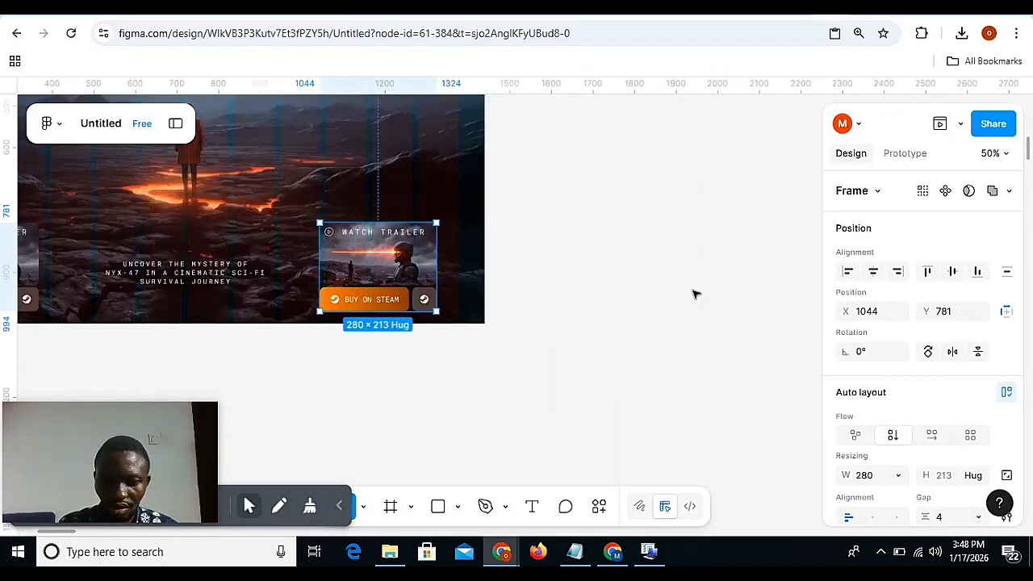
key(ctrl+plus)
scroll(694, 293, left, 6)
double_click(702, 283)
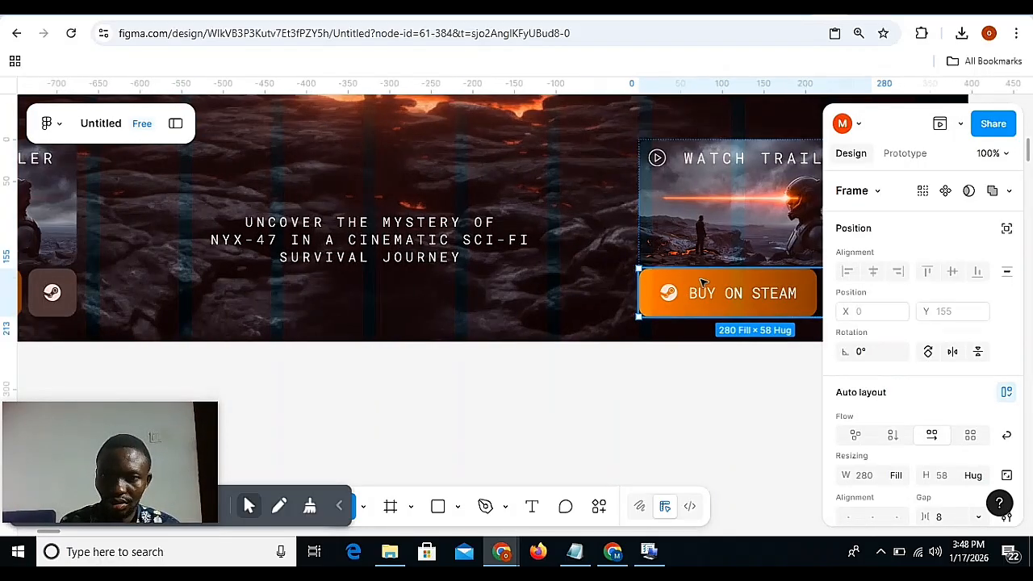
scroll(700, 282, right, 4)
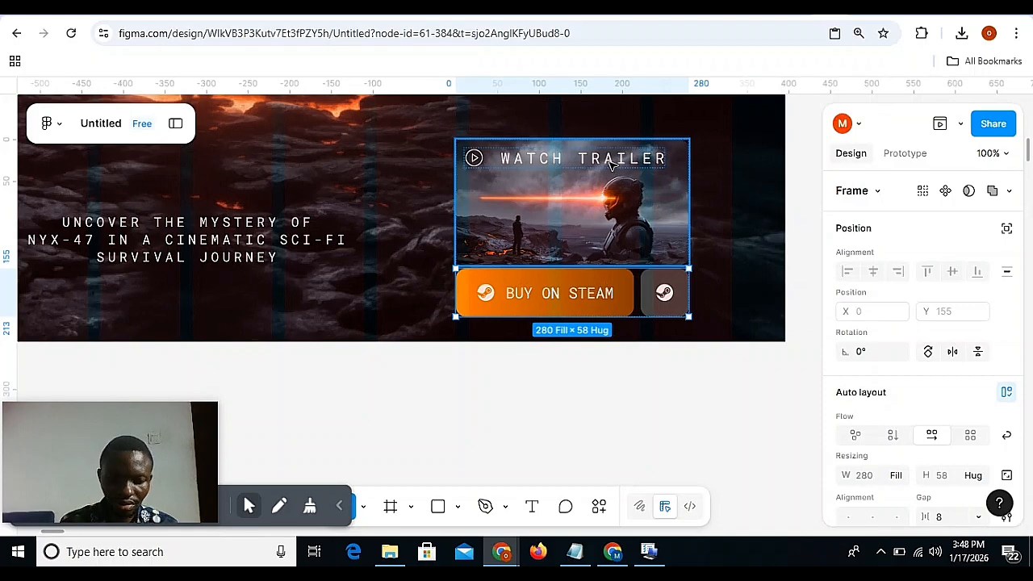
key(Delete)
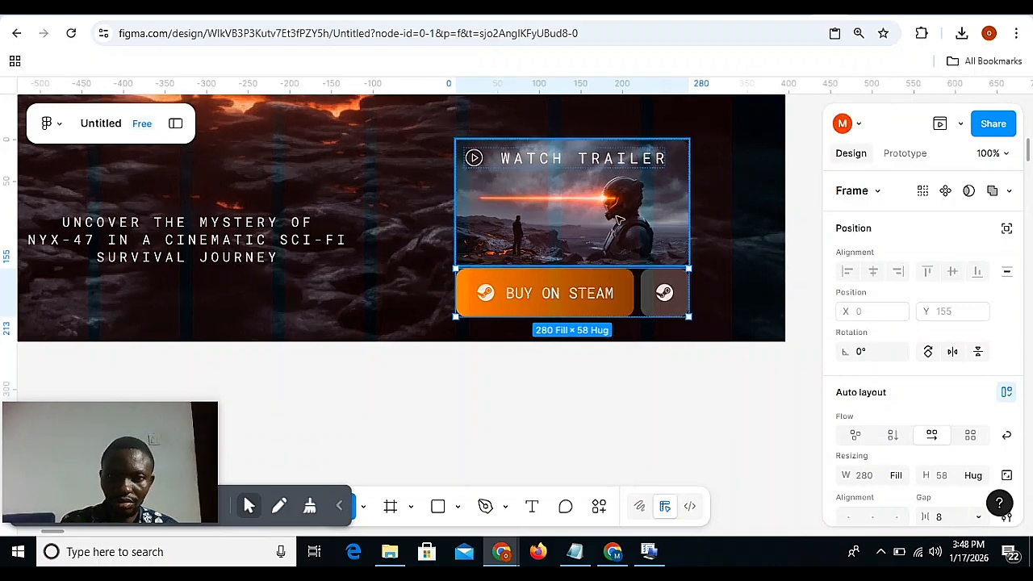
click(606, 159)
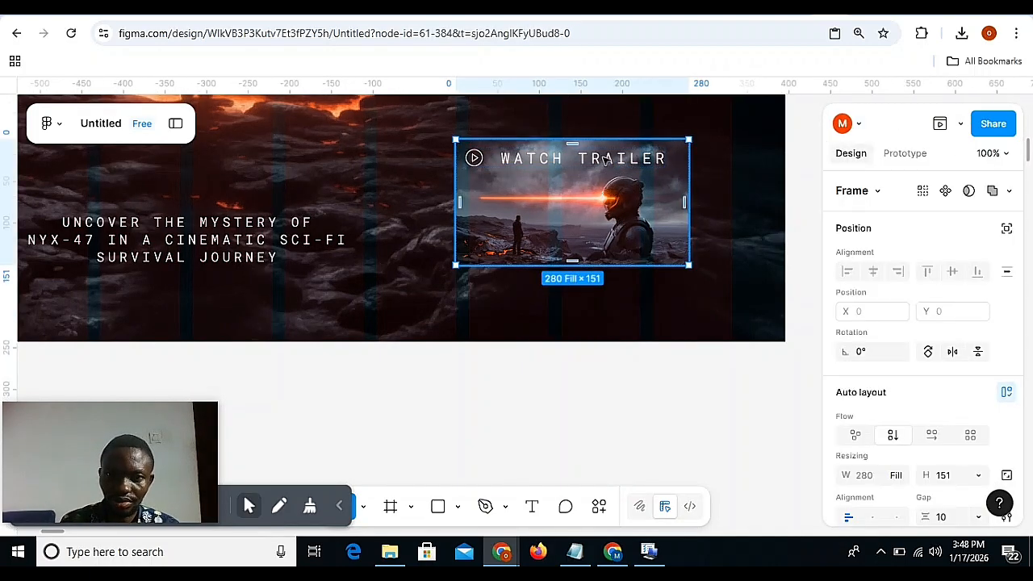
double_click(607, 159)
key(Delete)
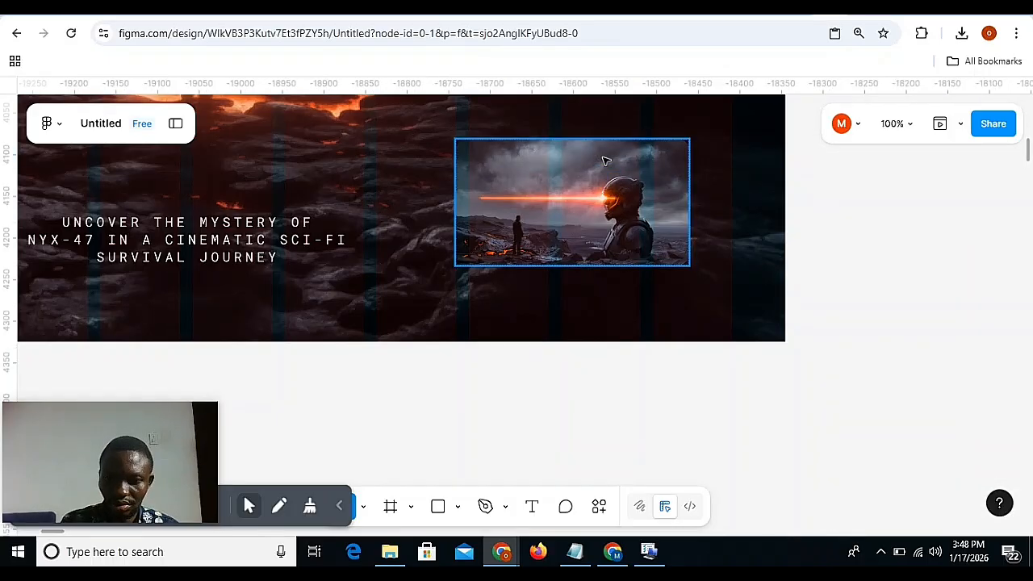
Extend the duplicated image frame downward past the hero's lower edge to a height of 340.
key(ctrl+minus)
click(564, 252)
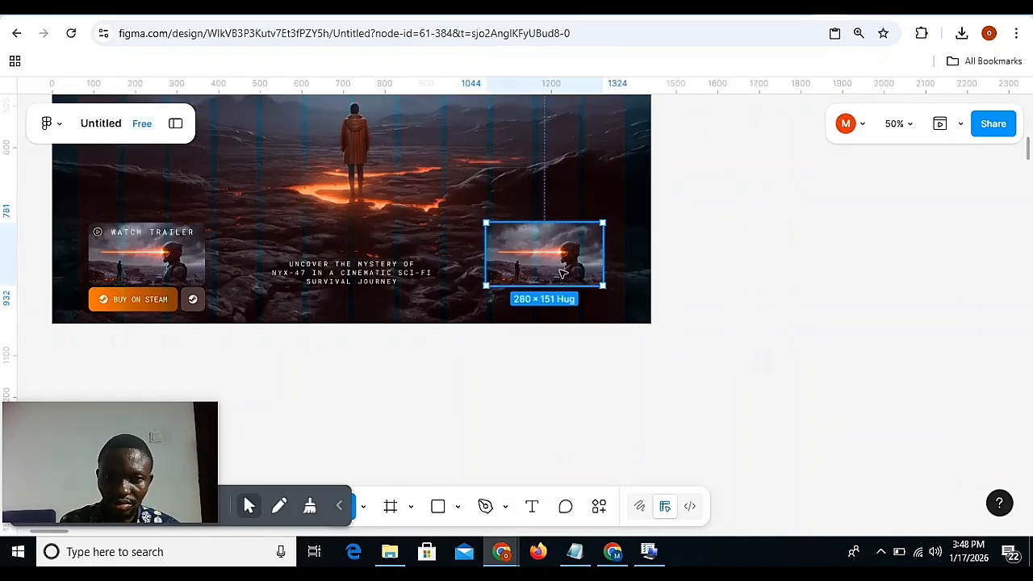
drag(558, 290, 564, 352)
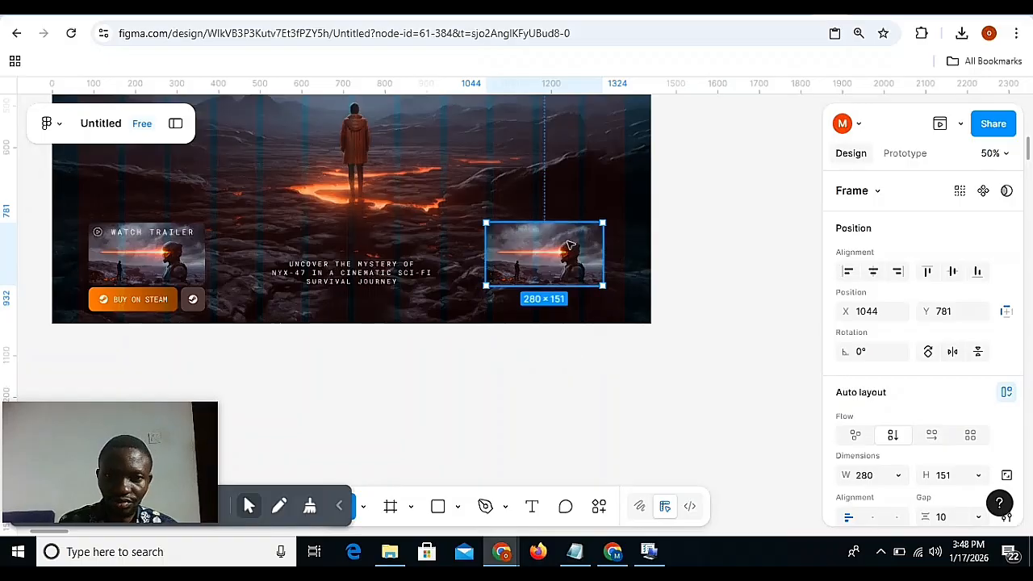
drag(556, 285, 565, 364)
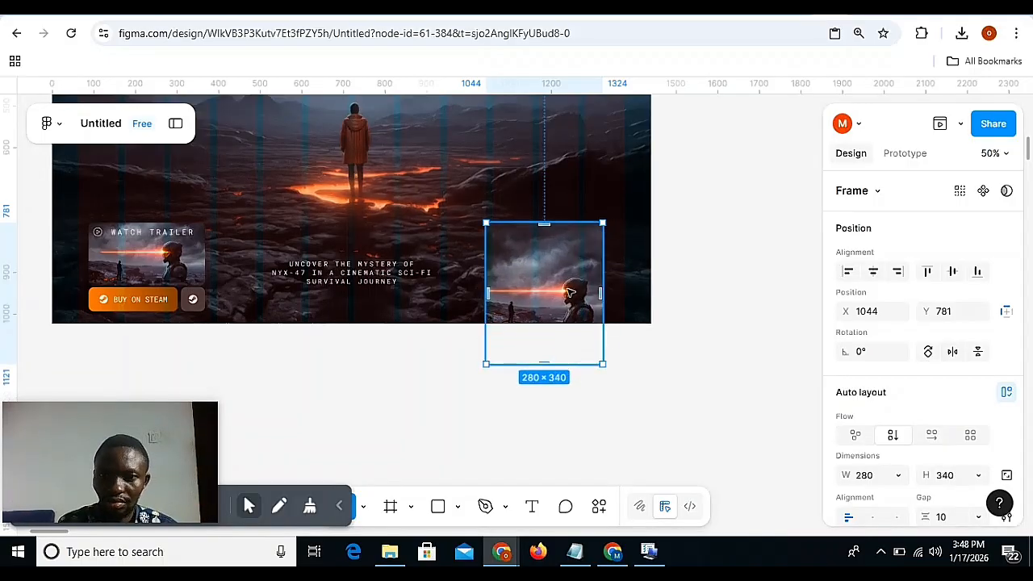
Move the image frame so it is cropped by the hero's lower-right edge and widen it to 316, at X 1060, Y 916.
drag(566, 295, 589, 323)
key(ctrl+z)
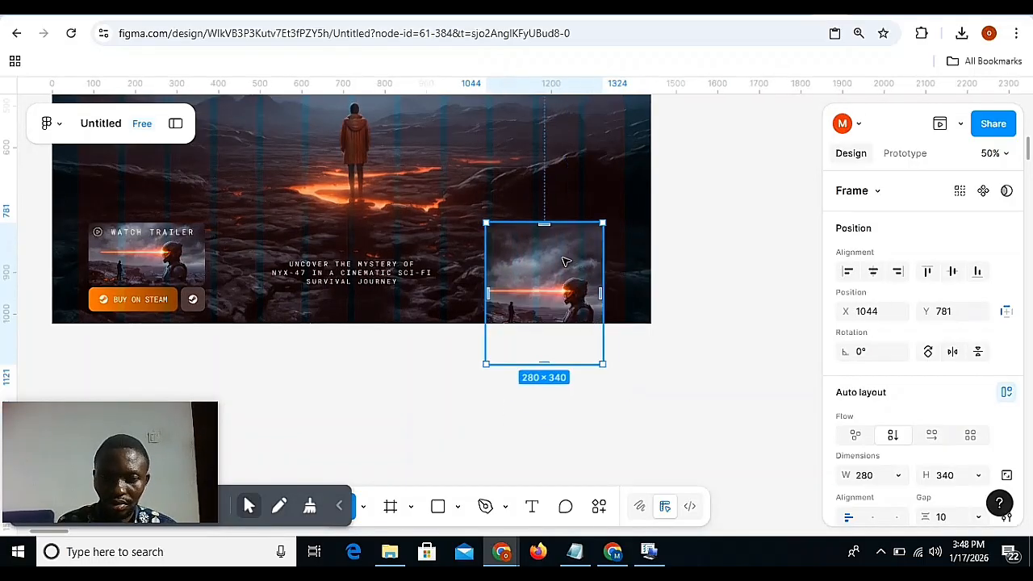
drag(565, 261, 586, 304)
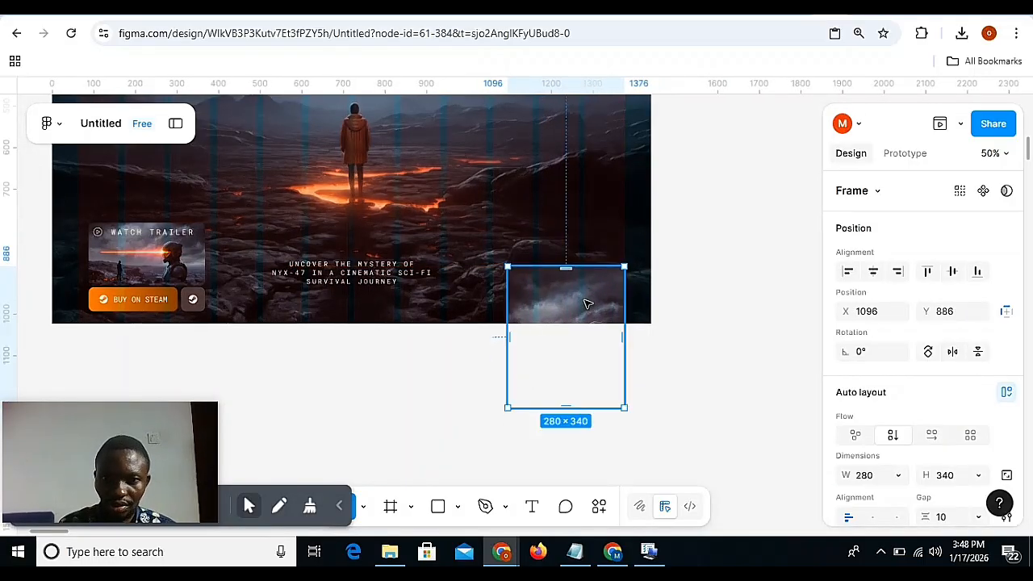
key(shift+Down)
key(shift+Down)
key(shift+Down)
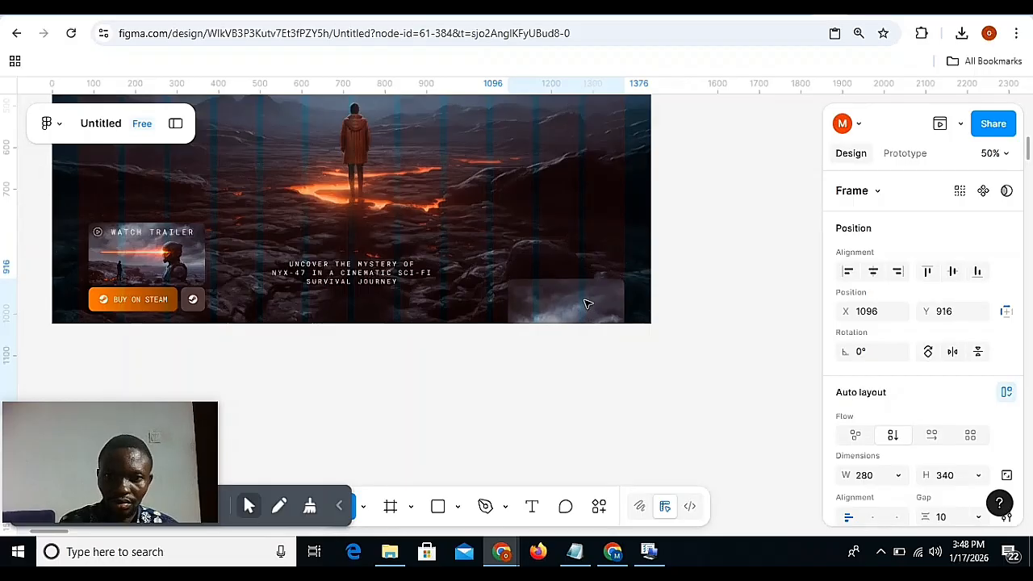
drag(508, 297, 490, 296)
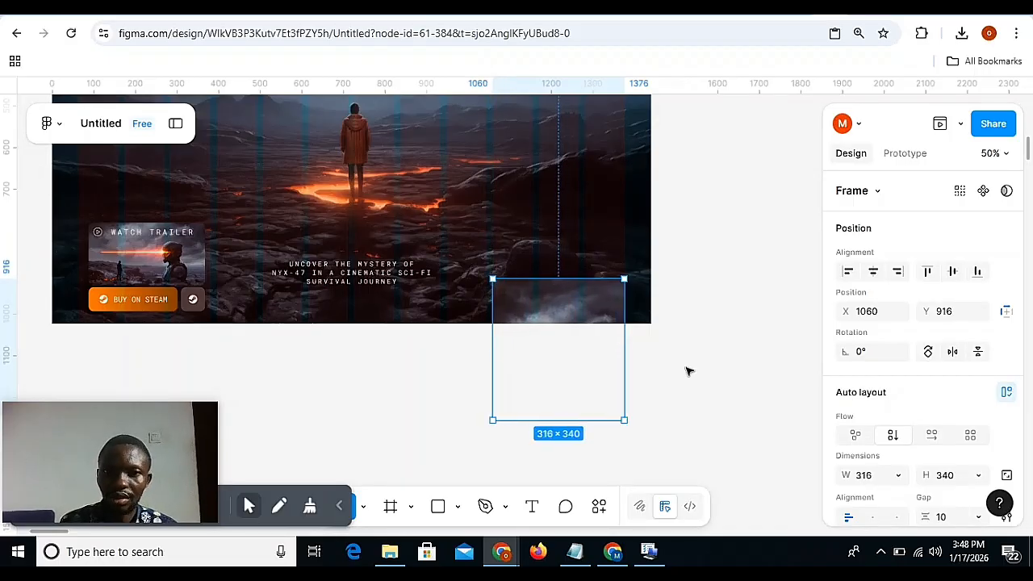
click(714, 412)
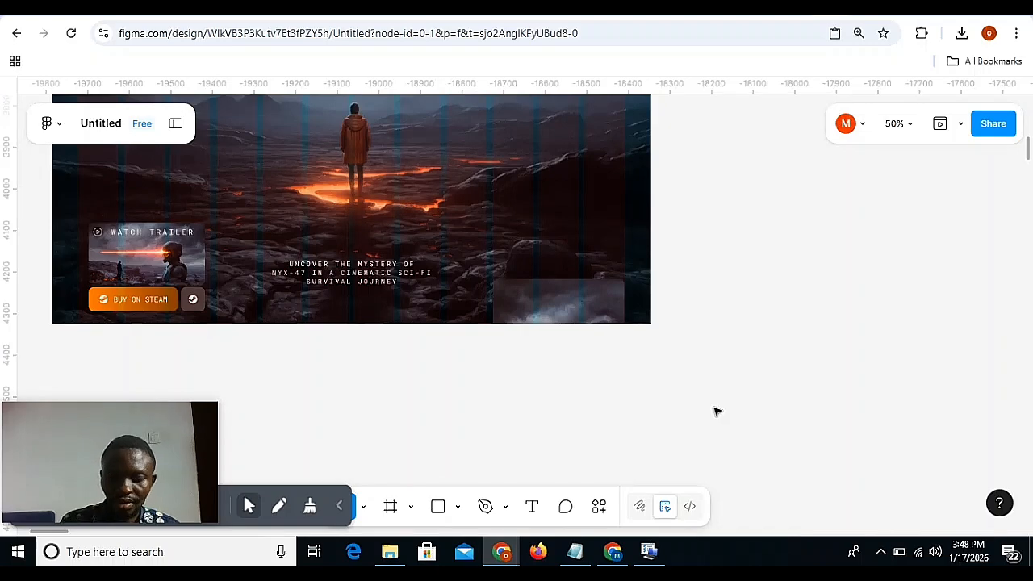
Copy the properties of Desktop - 9's lower-right image frame and move its counterpart in Desktop - 10 up to Y 876.
key(minus)
scroll(521, 314, left, 5)
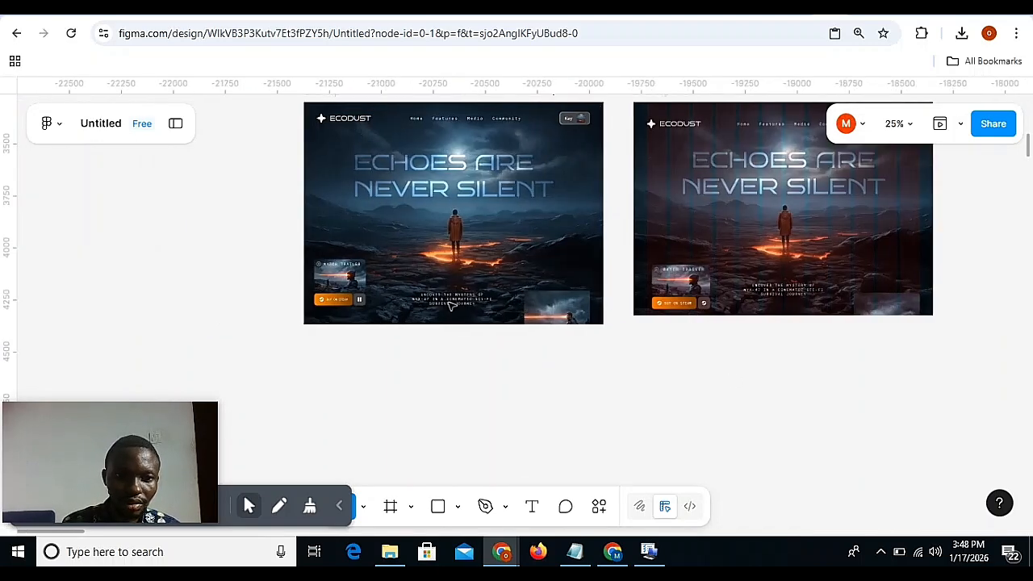
click(550, 308)
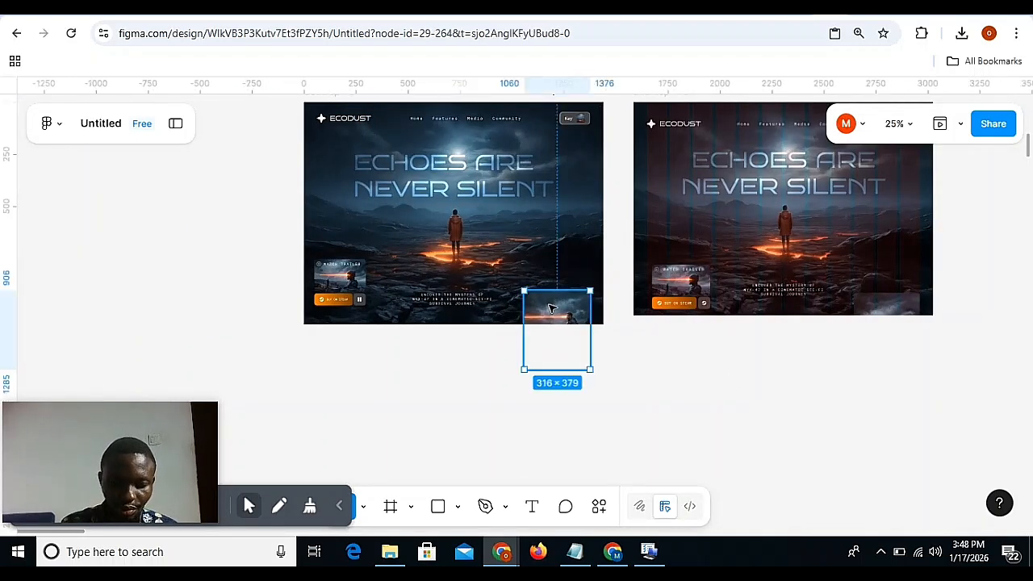
key(ctrl+alt+c)
scroll(645, 314, right, 8)
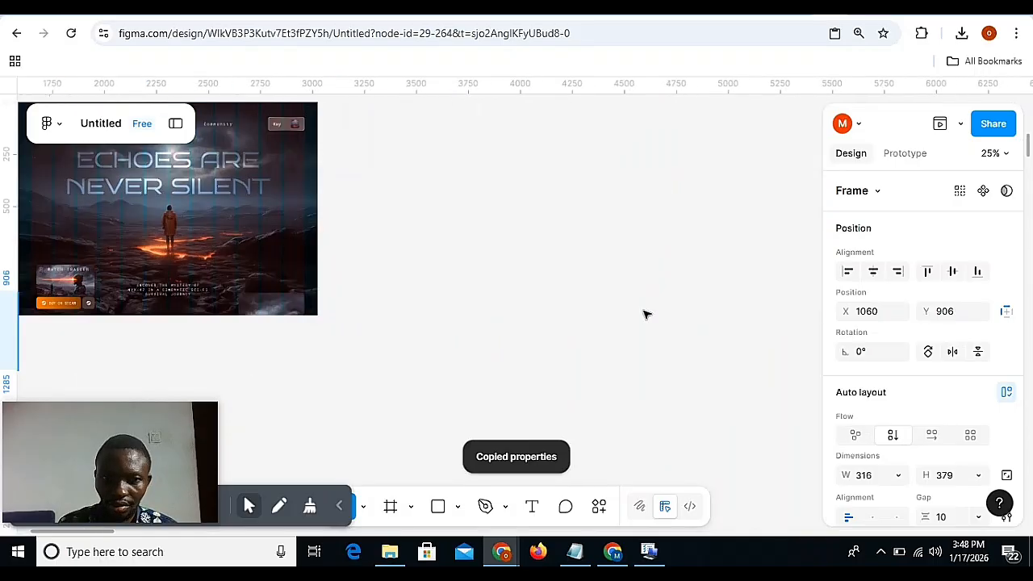
scroll(452, 298, left, 4)
click(525, 310)
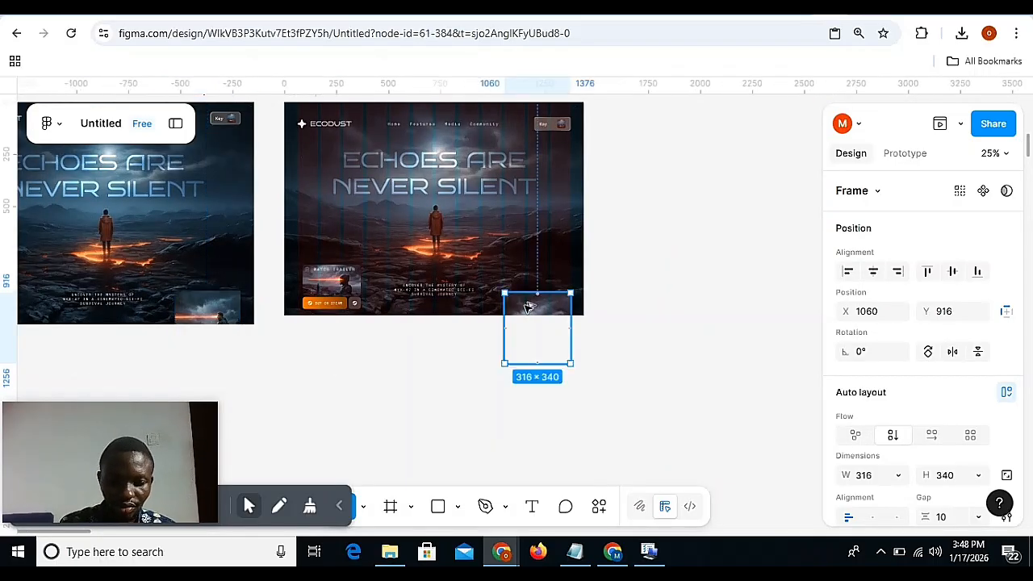
key(shift+Up)
key(shift+Up)
key(shift+Up)
key(shift+Up)
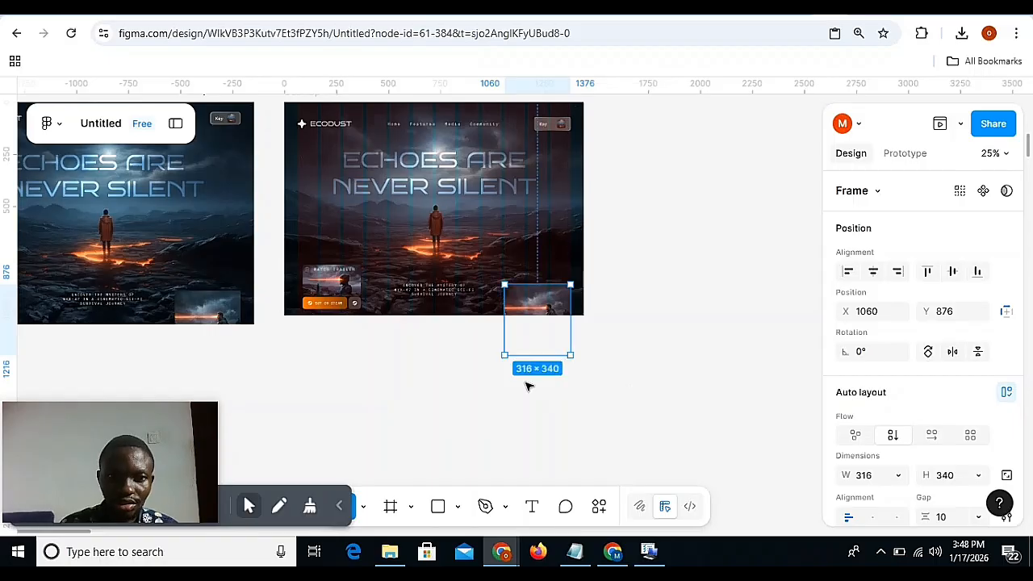
Select the trailer group, the tagline text and the lower-right image frame in Desktop - 10 and move them up by 10 together.
click(338, 292)
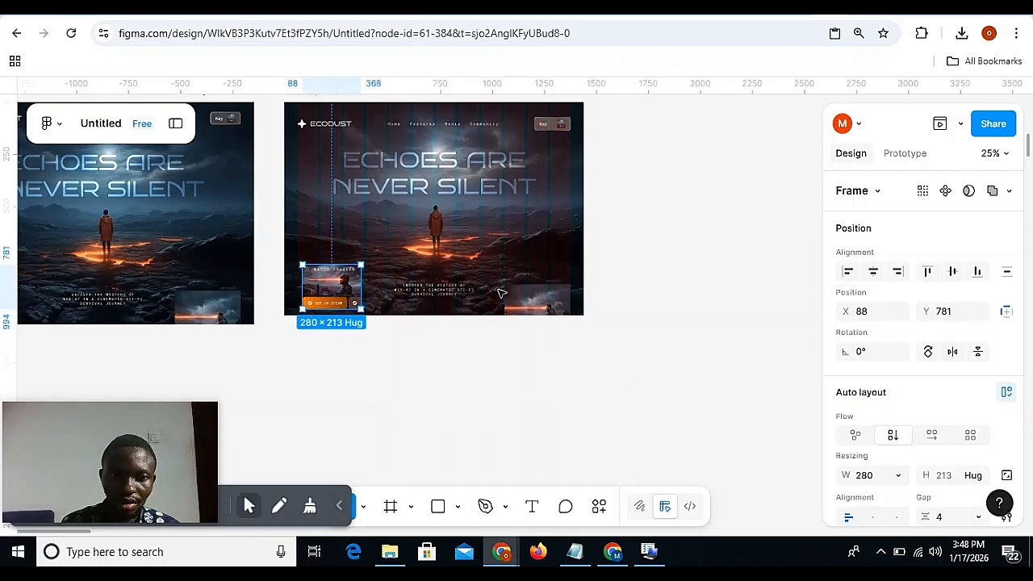
shift+click(537, 319)
shift+click(448, 292)
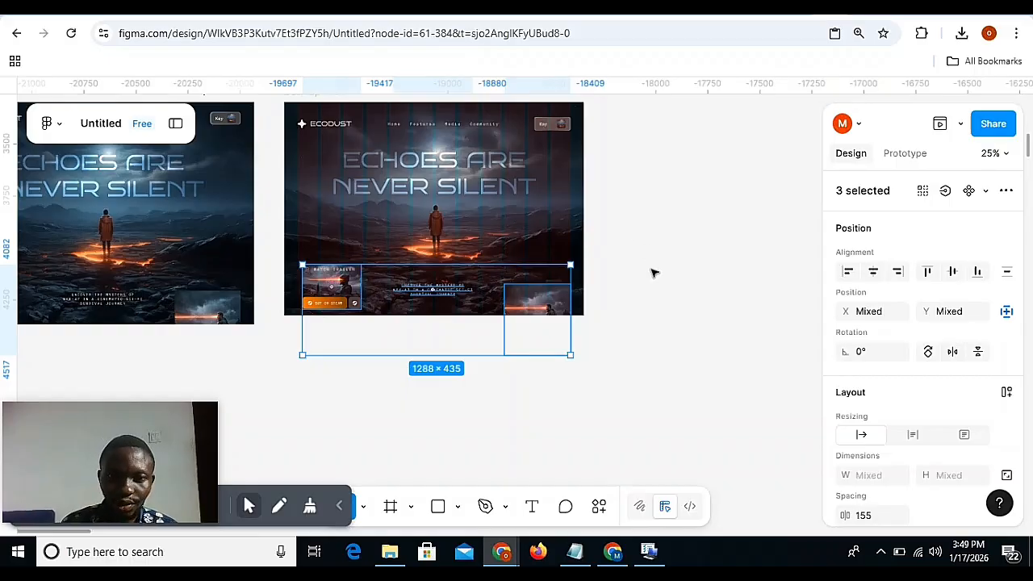
key(shift+Up)
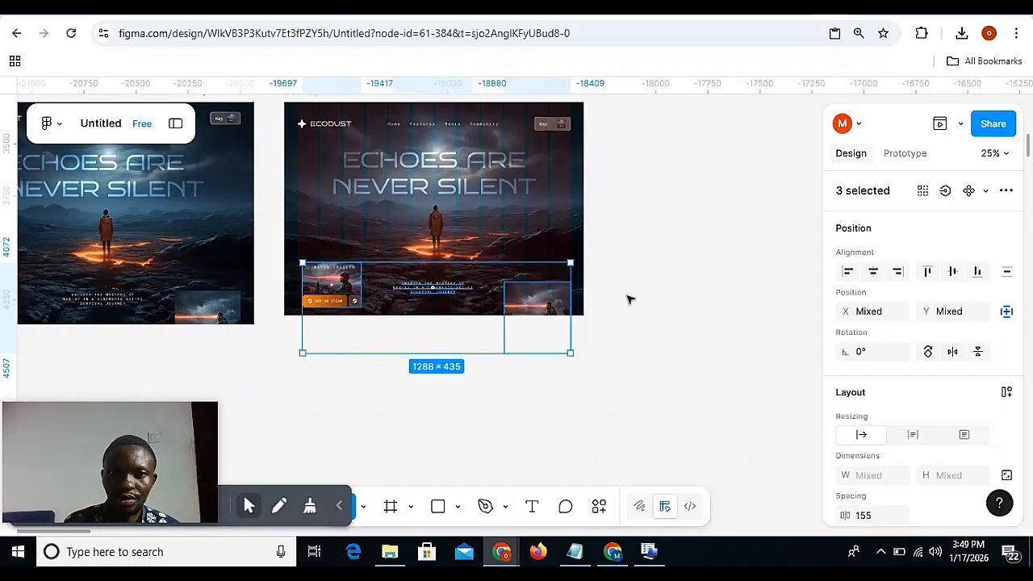
click(629, 300)
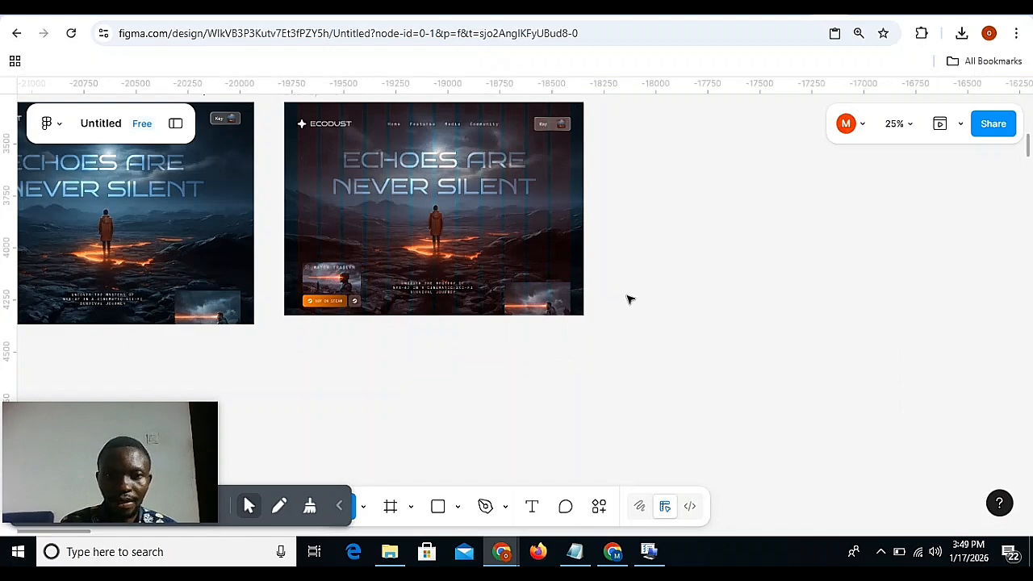
key(ctrl+plus)
scroll(629, 300, left, 4)
scroll(629, 299, right, 3)
key(ctrl+minus)
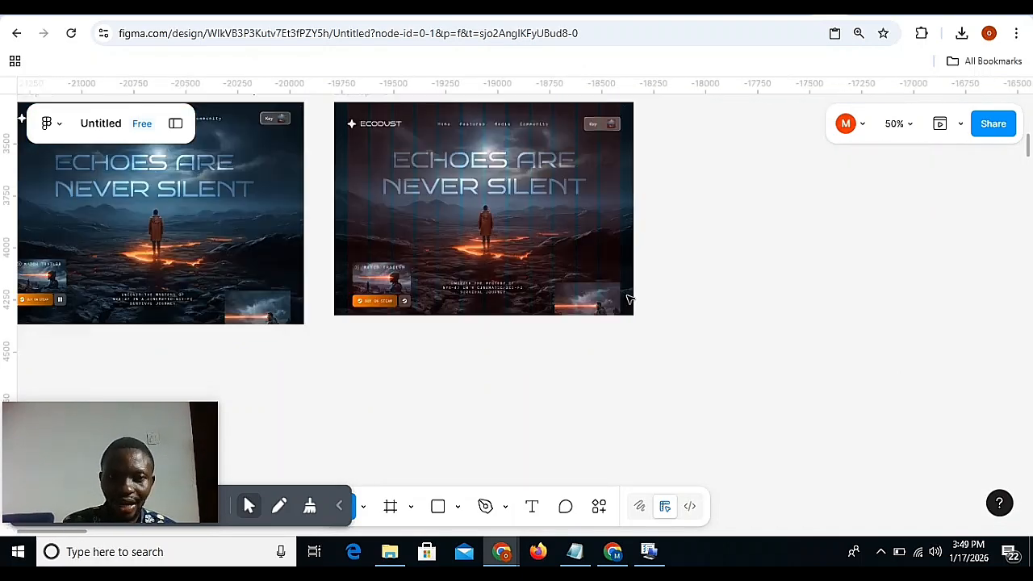
Run the Jitter animation plugin on the Desktop - 10 frame.
scroll(629, 300, up, 2)
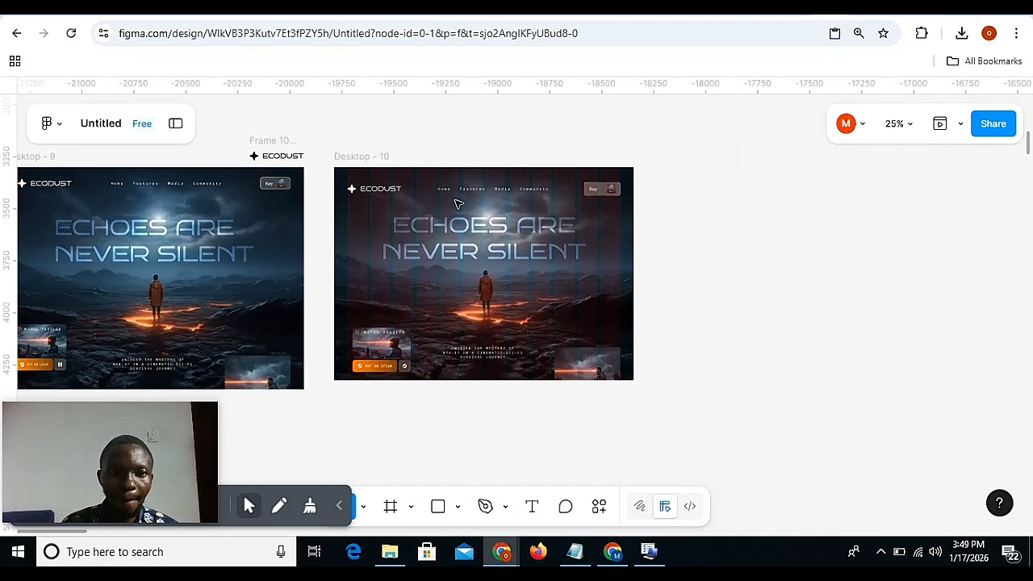
click(368, 157)
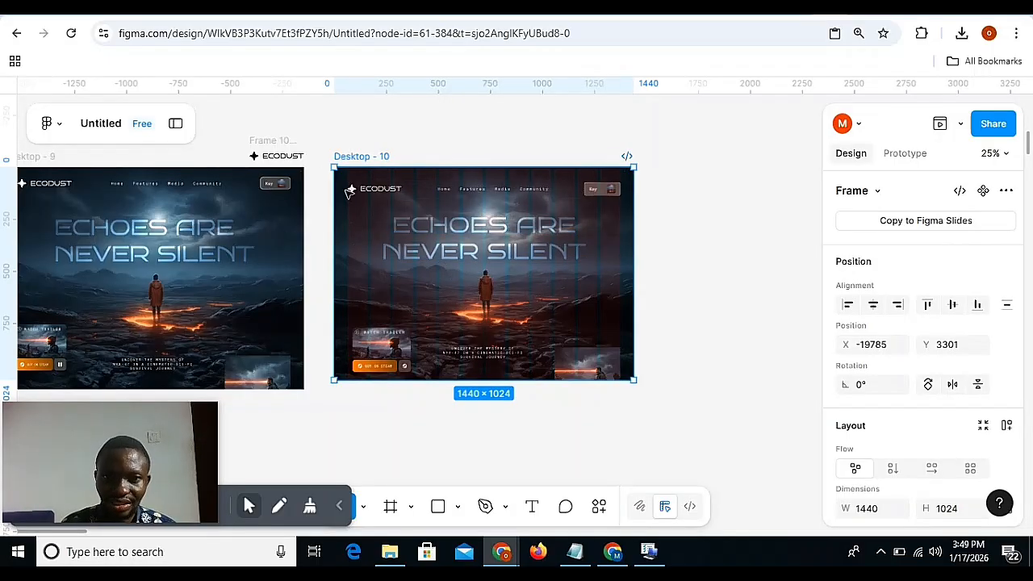
right_click(669, 178)
mouse_move(769, 333)
mouse_move(794, 313)
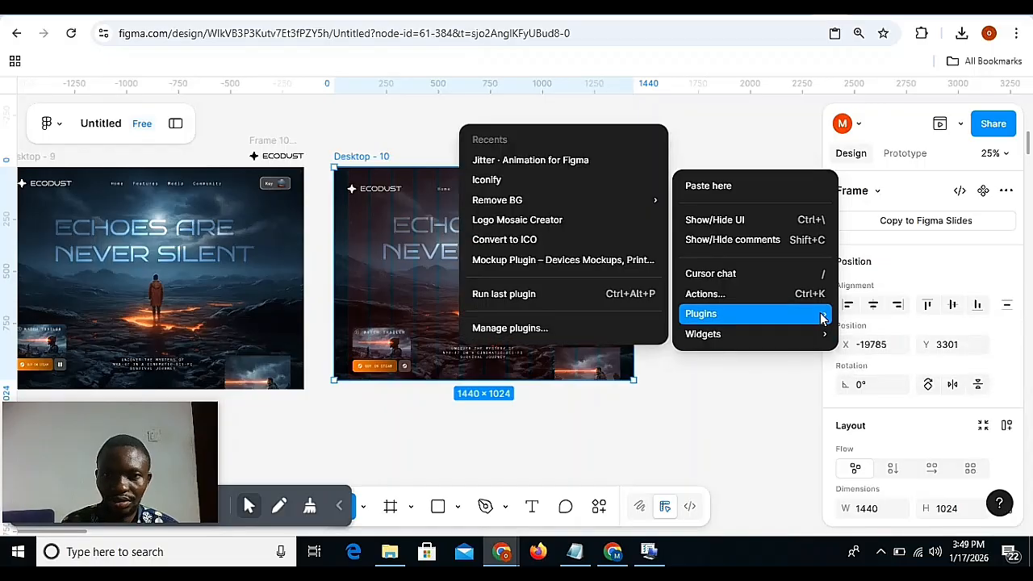
click(582, 156)
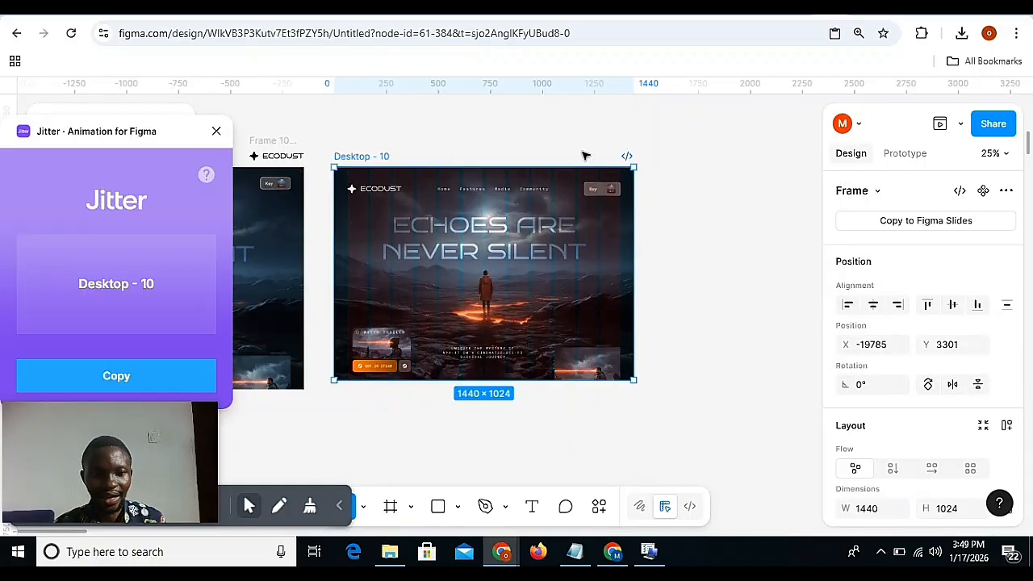
Copy the Desktop - 10 frame through the plugin and open the copied design in Jitter.
click(340, 506)
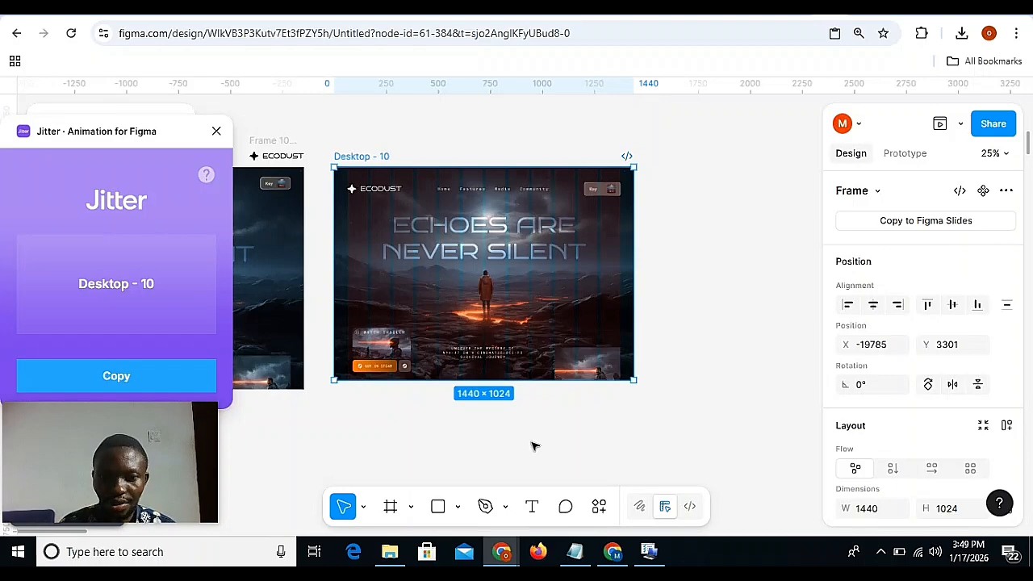
click(191, 381)
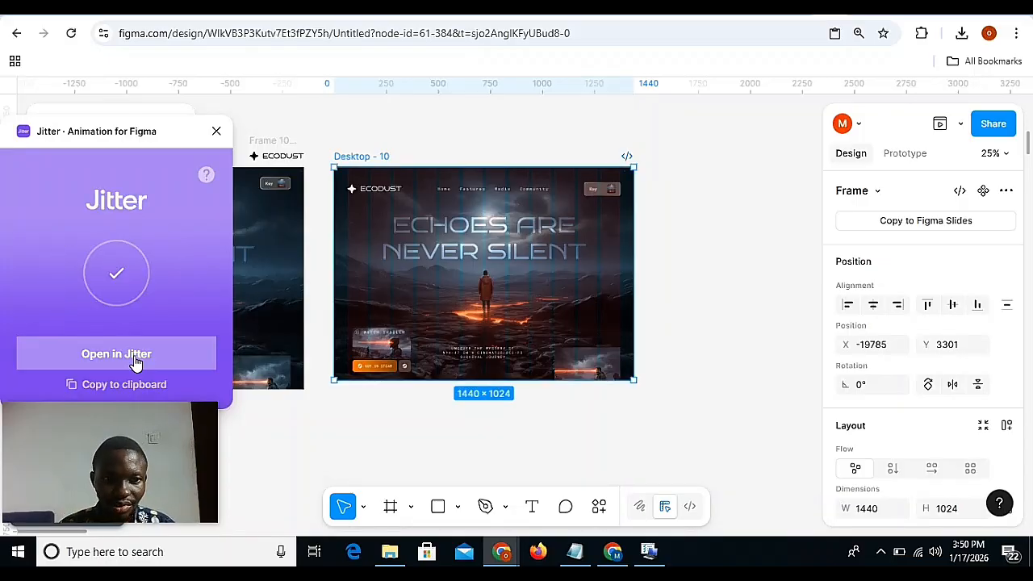
click(135, 362)
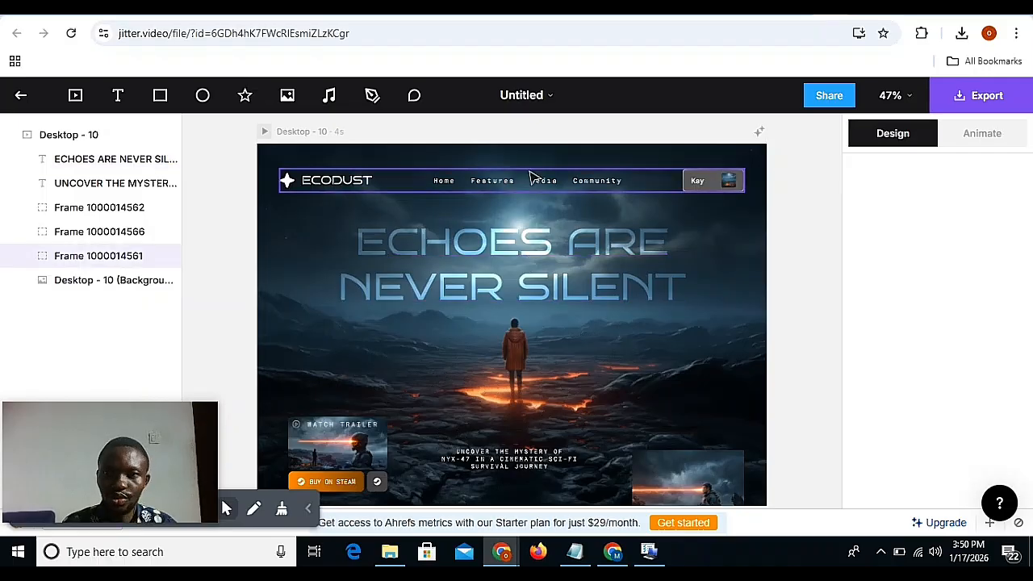
Replace the Desktop - 10 background layer's media with the lava-landscape video, found by searching Downloads for WHISK.
click(71, 289)
scroll(889, 303, down, 2)
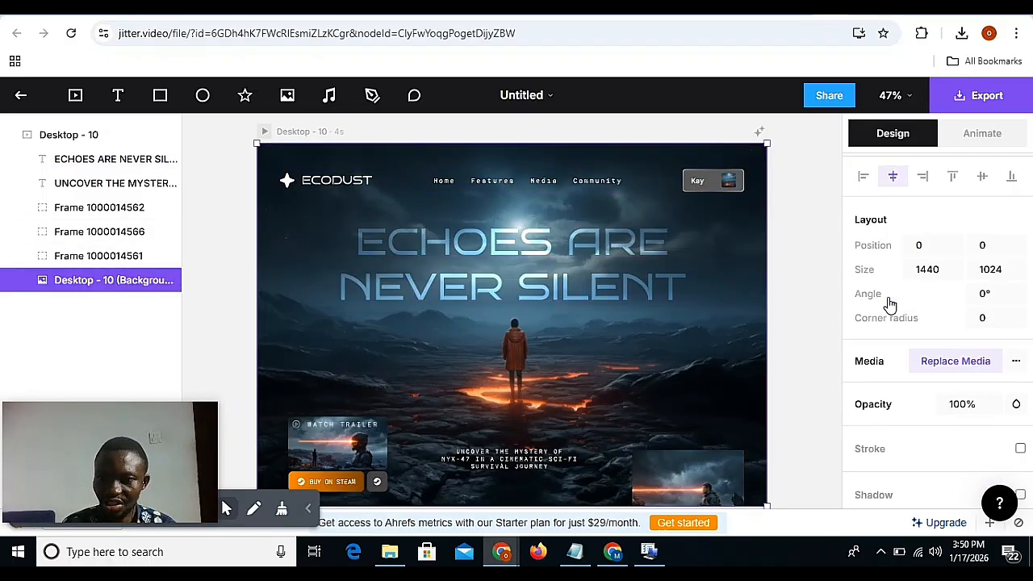
scroll(890, 303, down, 2)
click(961, 260)
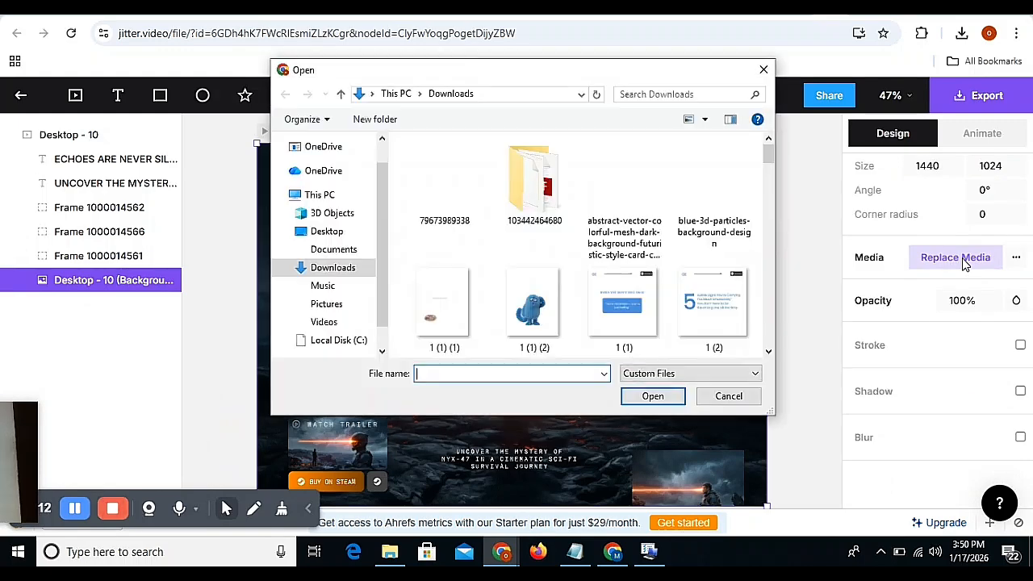
click(669, 93)
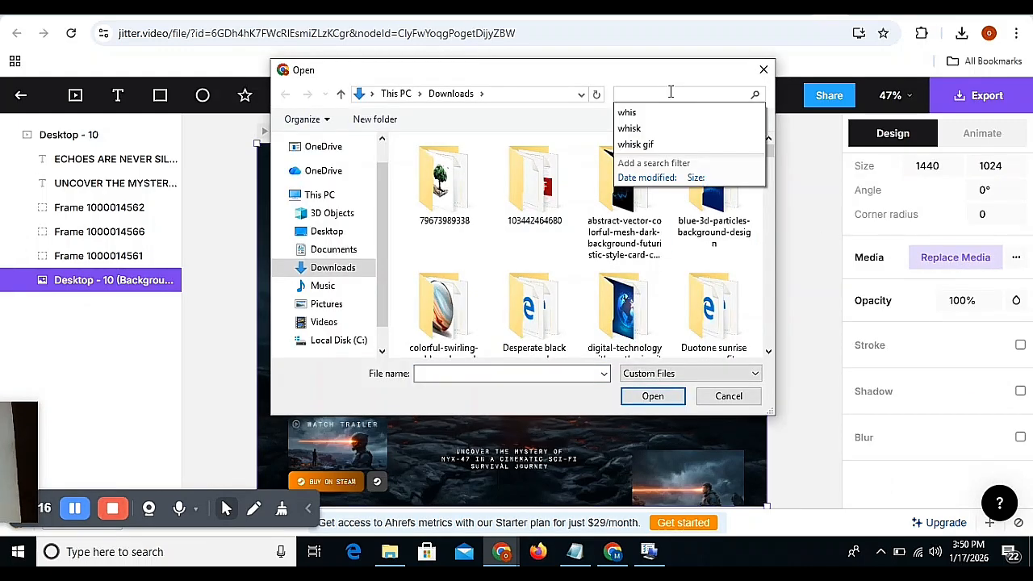
text(WHISK V)
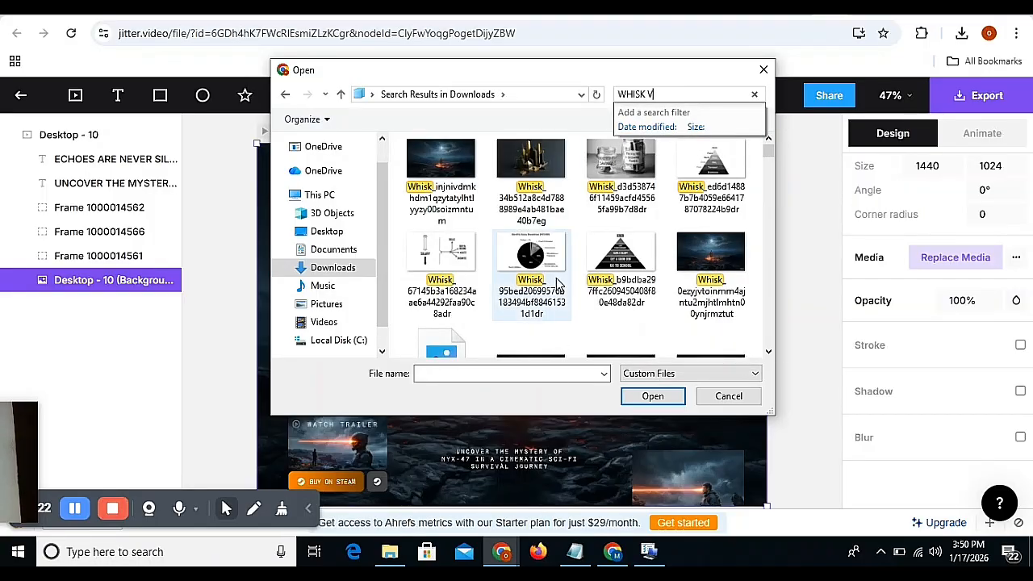
key(BackSpace)
key(BackSpace)
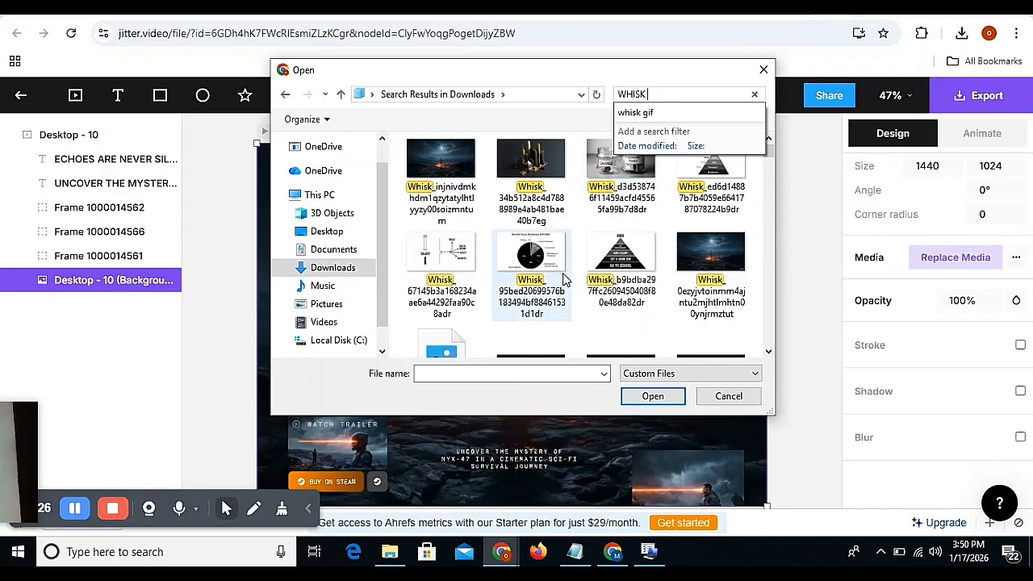
scroll(564, 276, down, 2)
scroll(565, 277, down, 2)
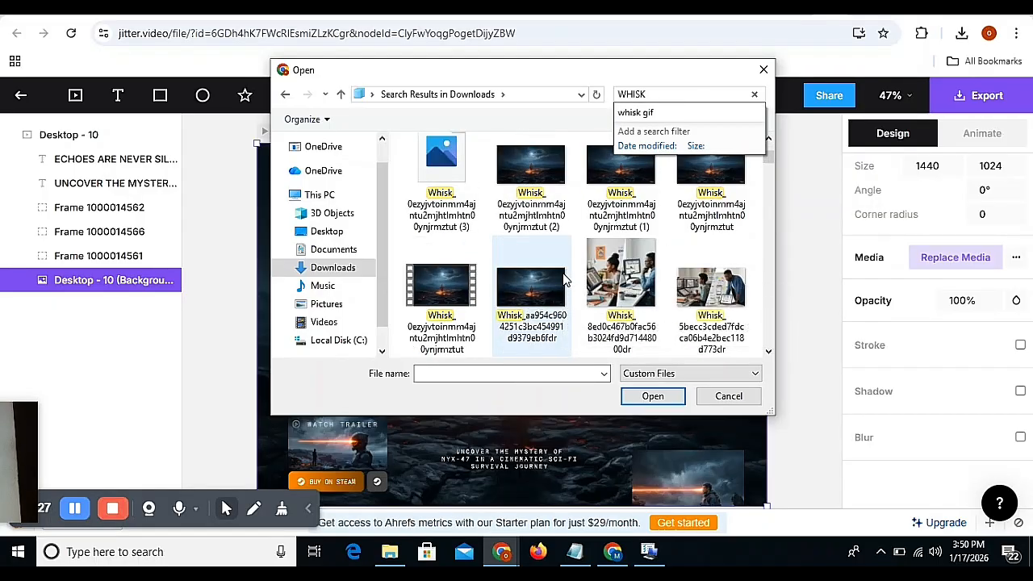
click(441, 286)
click(653, 395)
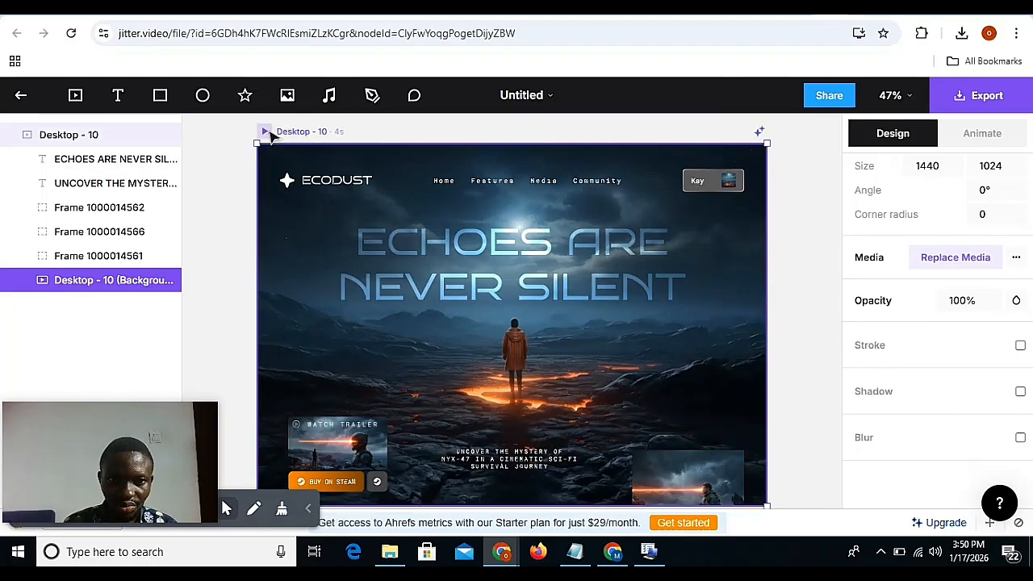
Preview the Desktop - 10 artboard with its video background, pausing at about 1.29 s, and shrink the timeline to show more of the canvas.
click(267, 132)
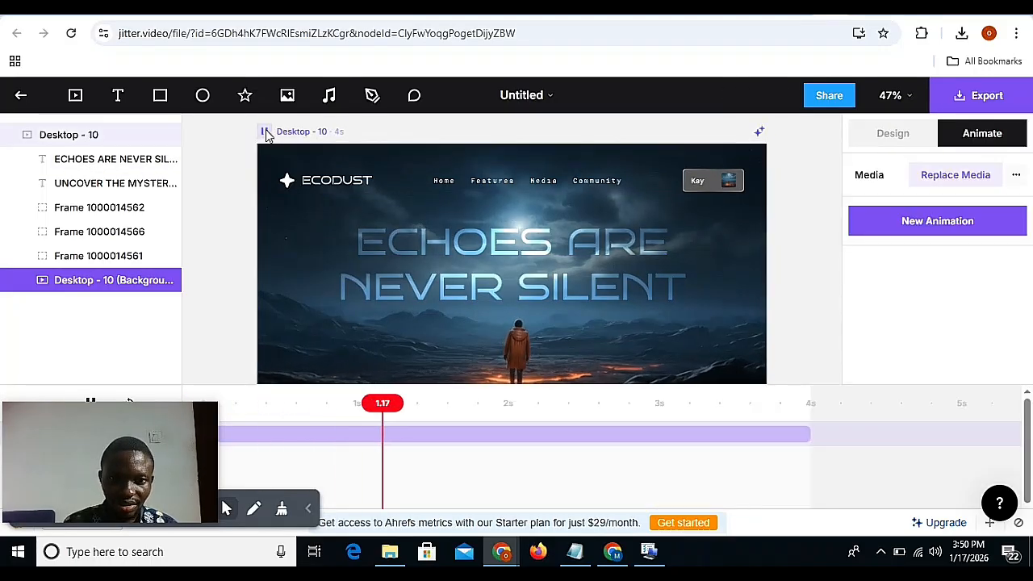
click(266, 132)
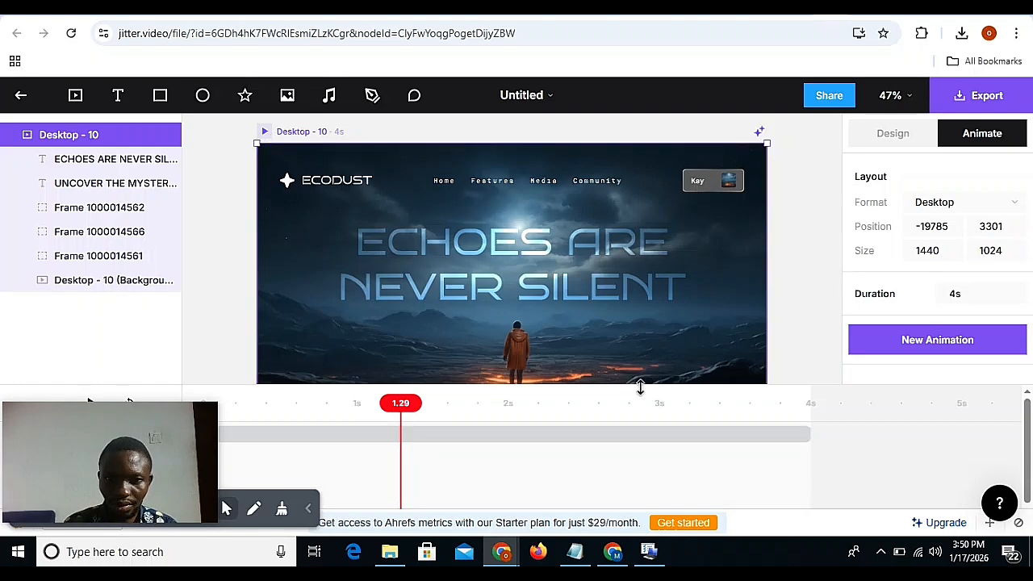
drag(640, 387, 638, 462)
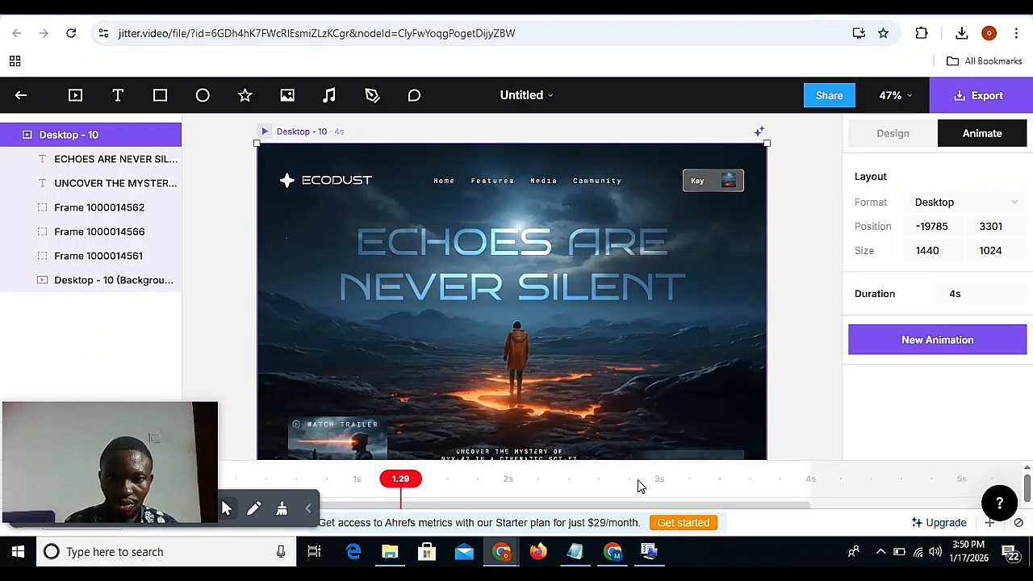
scroll(634, 428, down, 2)
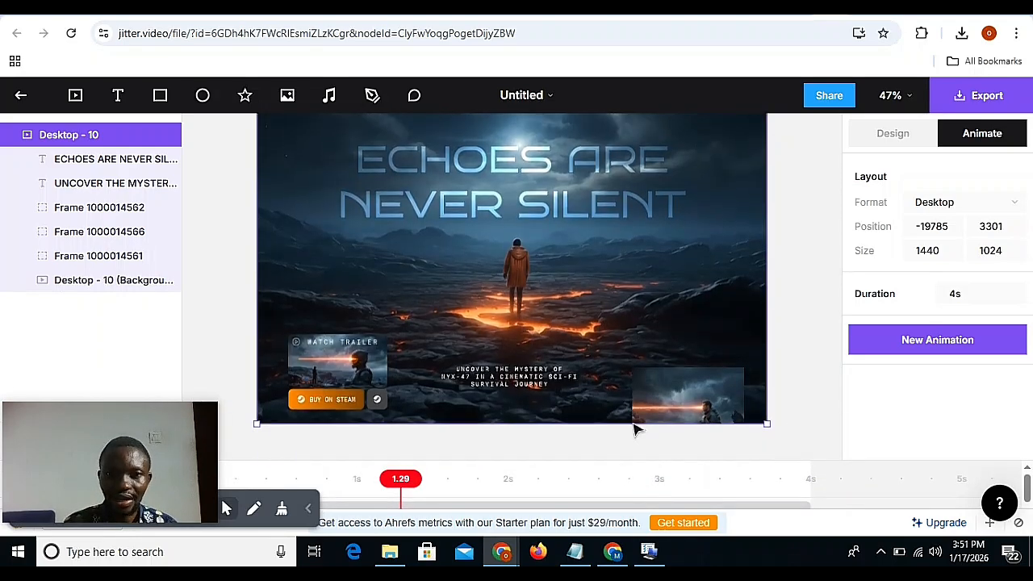
scroll(634, 429, up, 1)
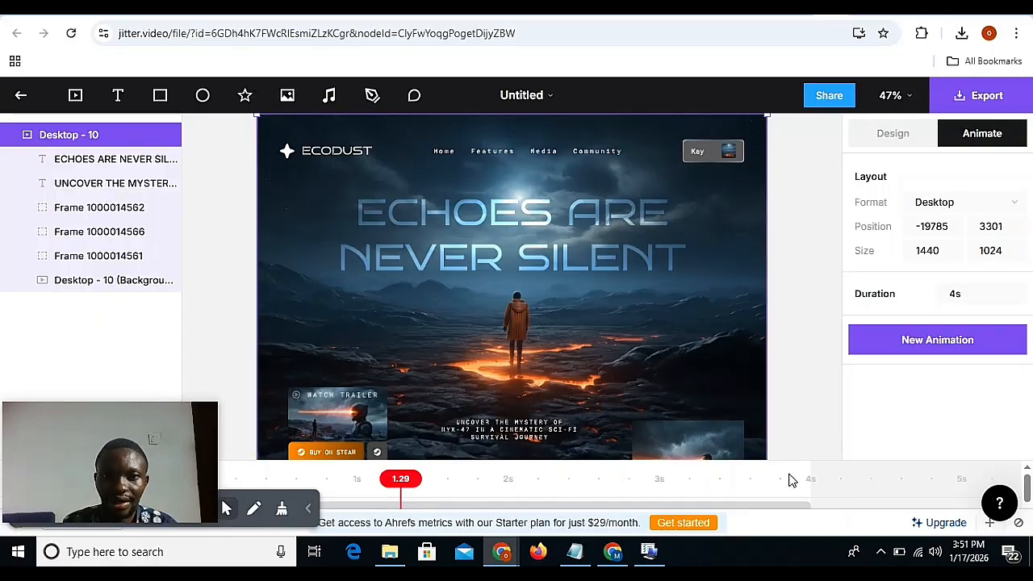
Select the navigation bar frame and disable the metrics toolbar for this page.
click(676, 158)
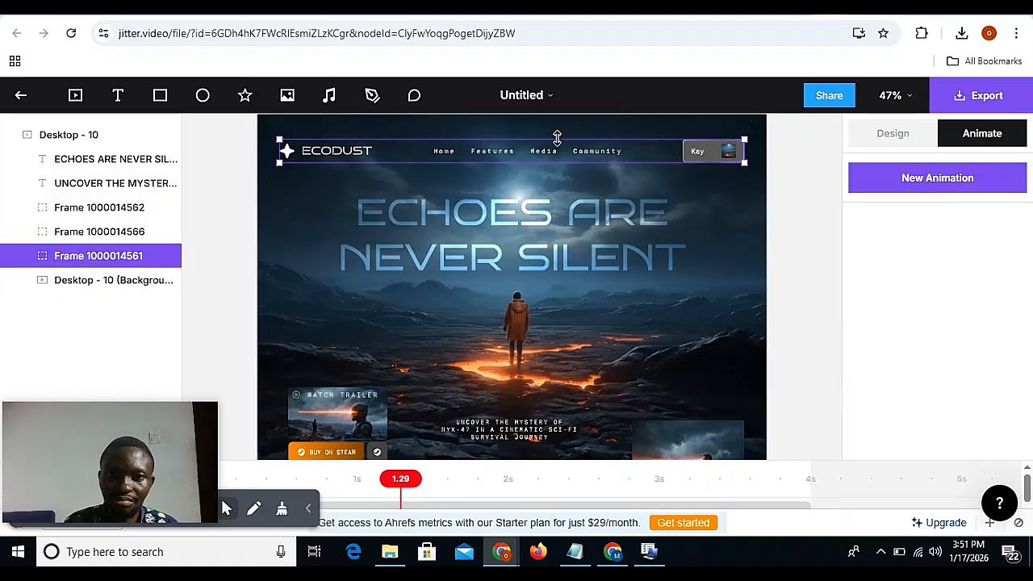
click(914, 184)
scroll(925, 320, down, 6)
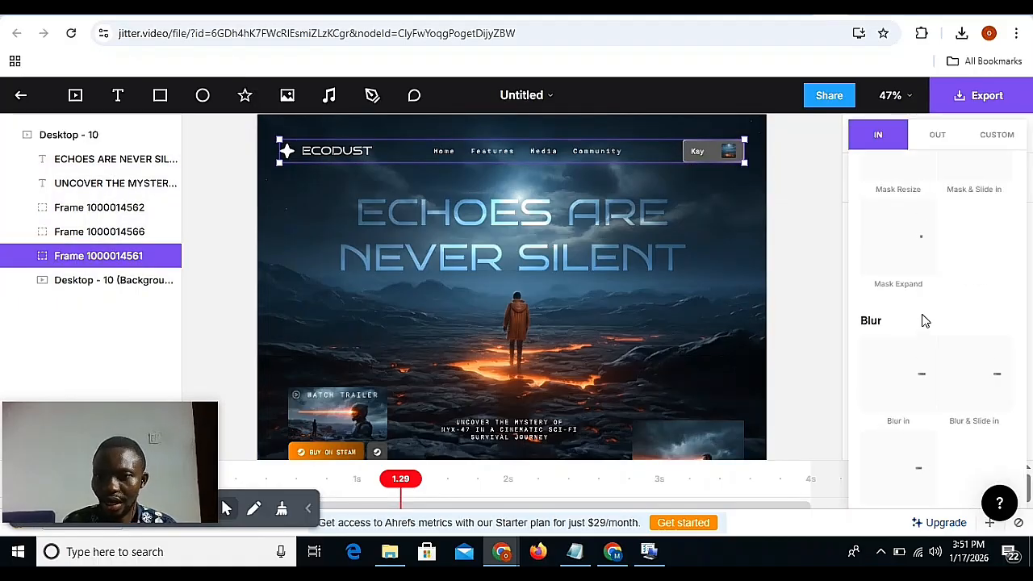
click(1018, 523)
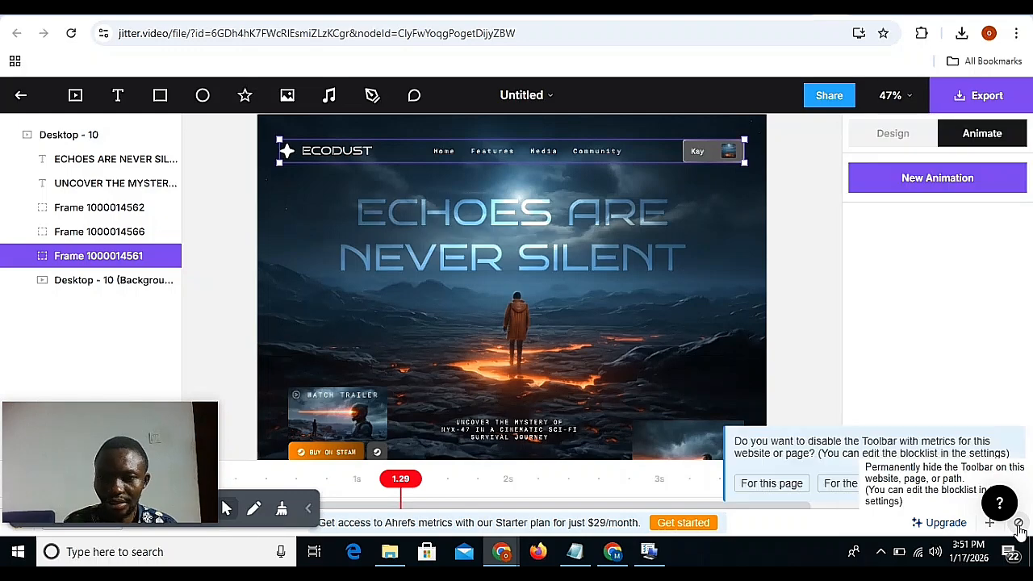
click(771, 483)
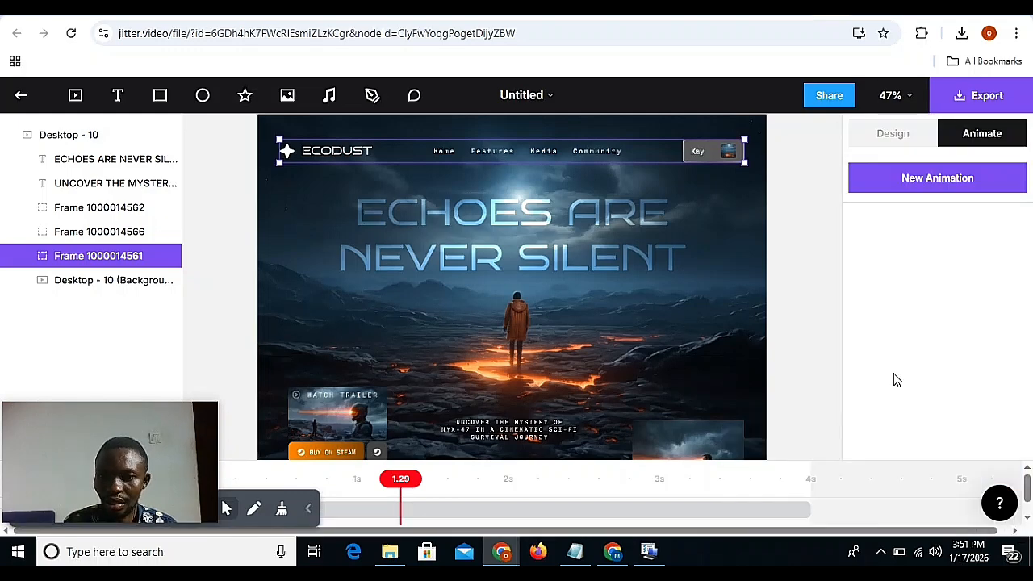
Add a Mask Reveal entrance animation to the navigation bar frame.
click(956, 187)
scroll(940, 358, down, 6)
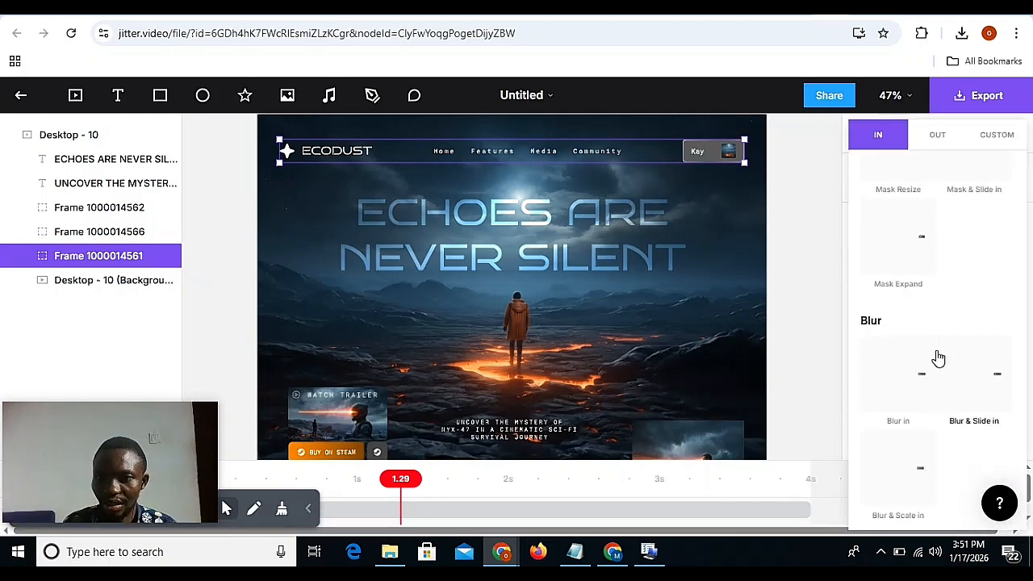
scroll(896, 403, up, 3)
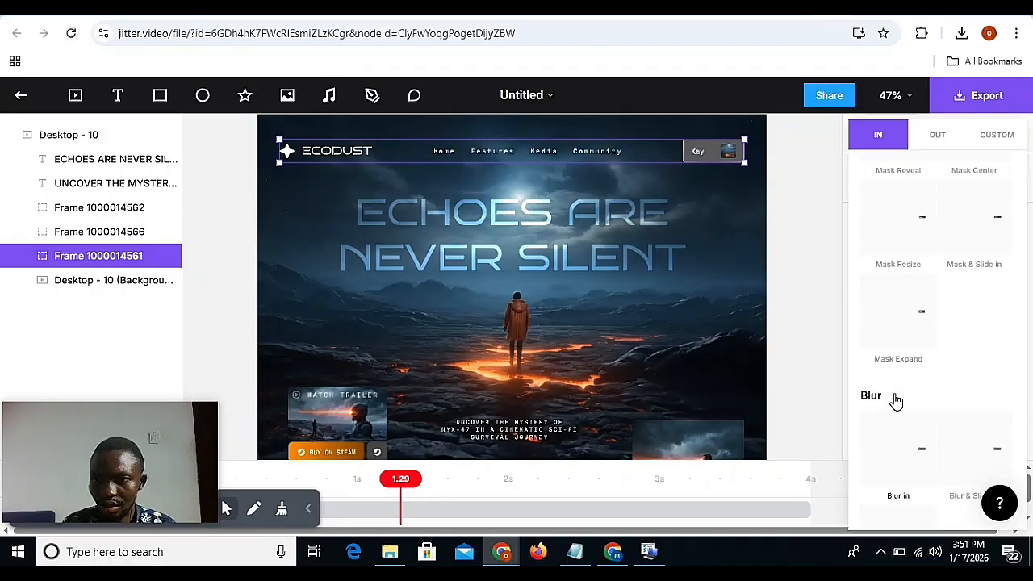
scroll(898, 321, up, 1)
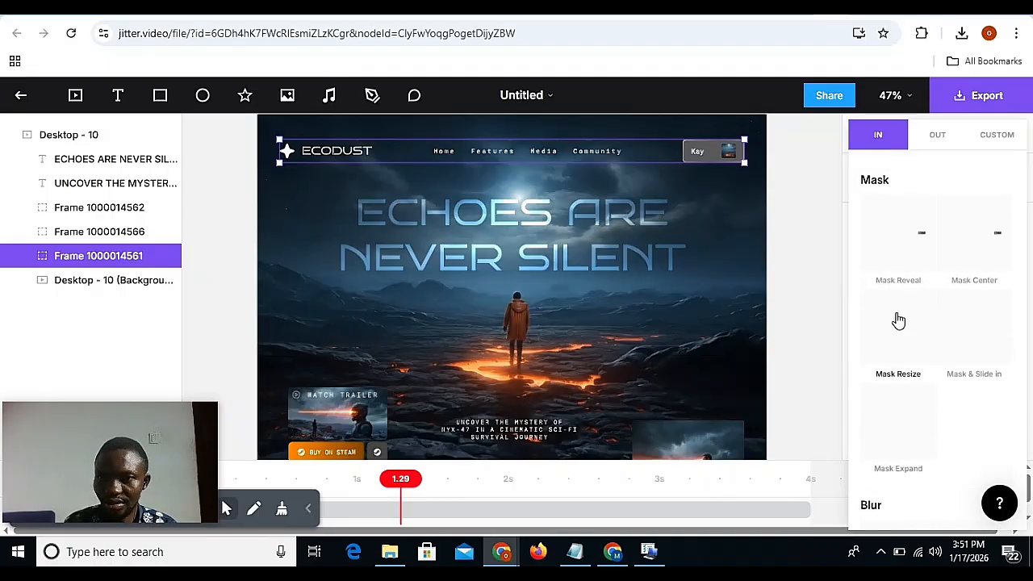
click(902, 241)
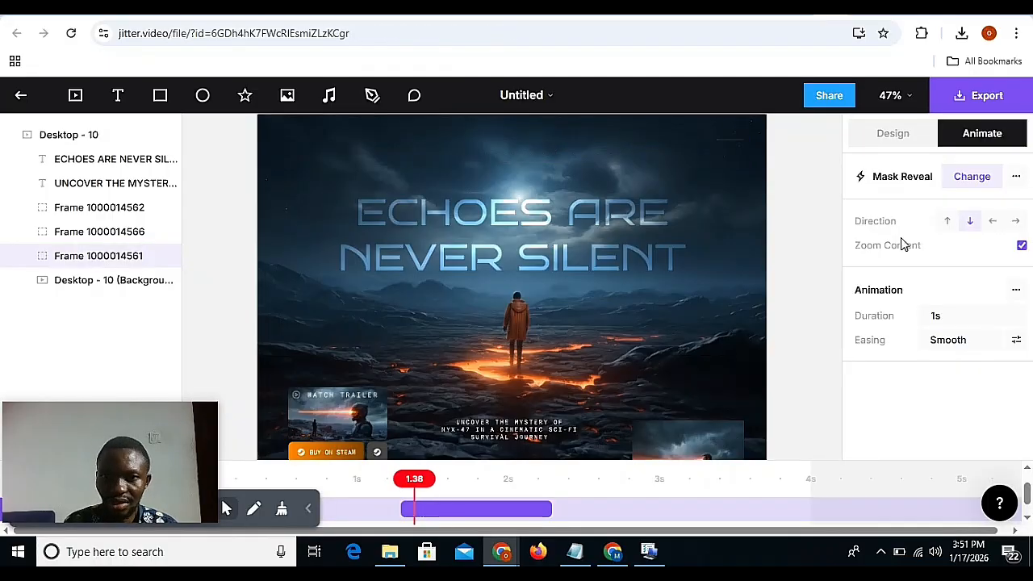
Add an Appear entrance animation to the ECHOES ARE NEVER SILENT headline.
click(629, 216)
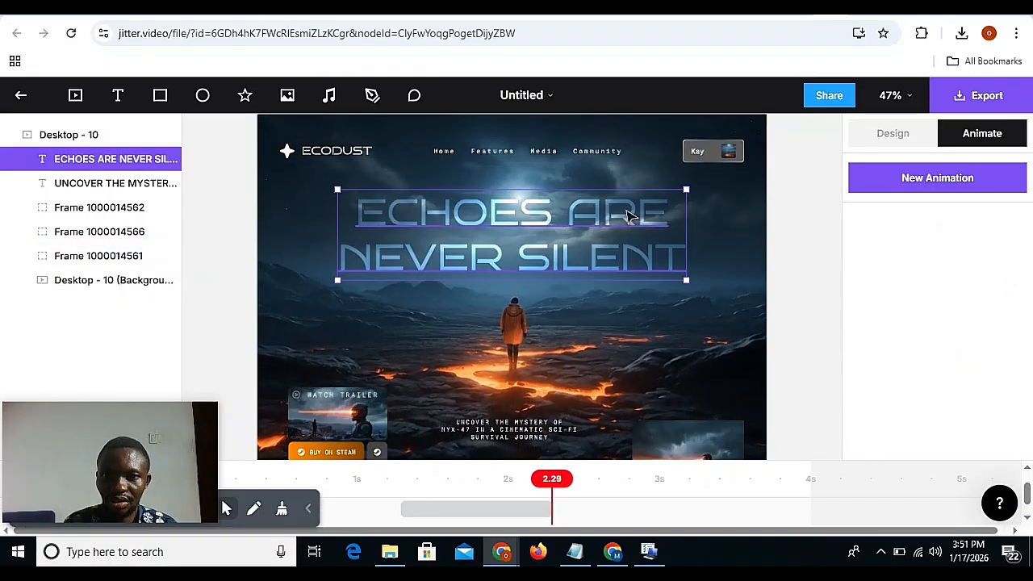
click(895, 186)
click(894, 237)
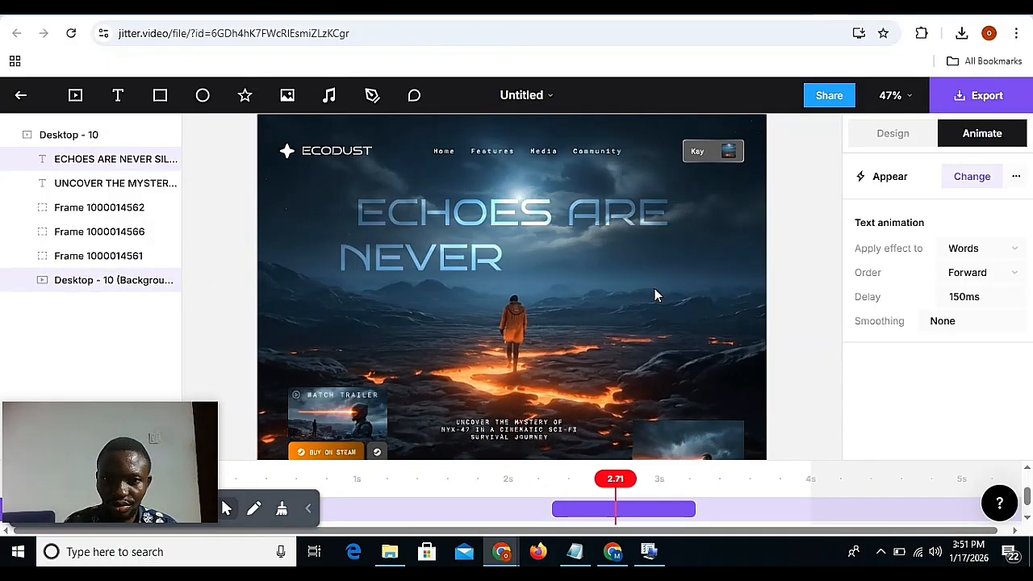
Add a Grow in entrance animation to the Watch Trailer card group.
click(373, 427)
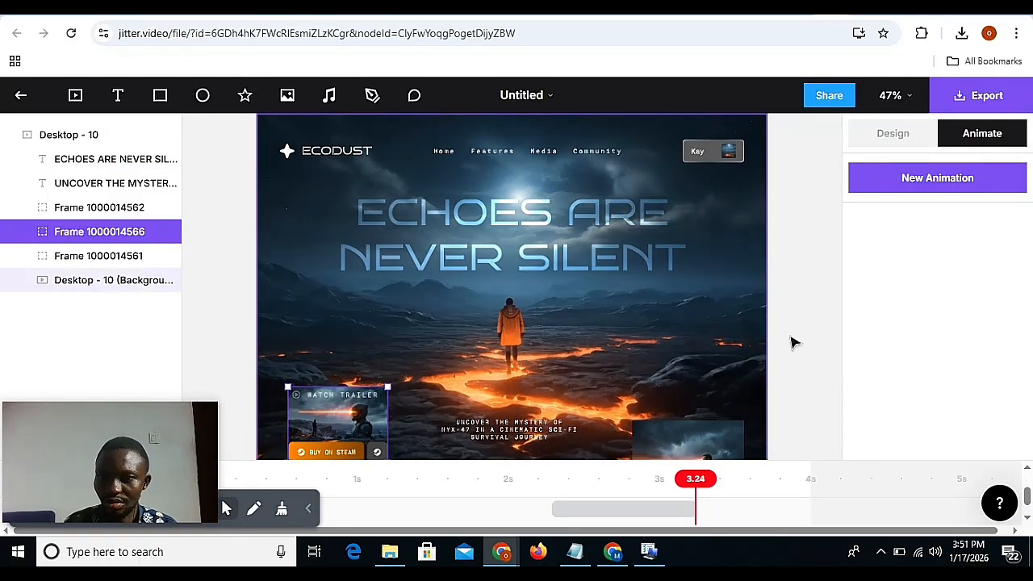
click(909, 193)
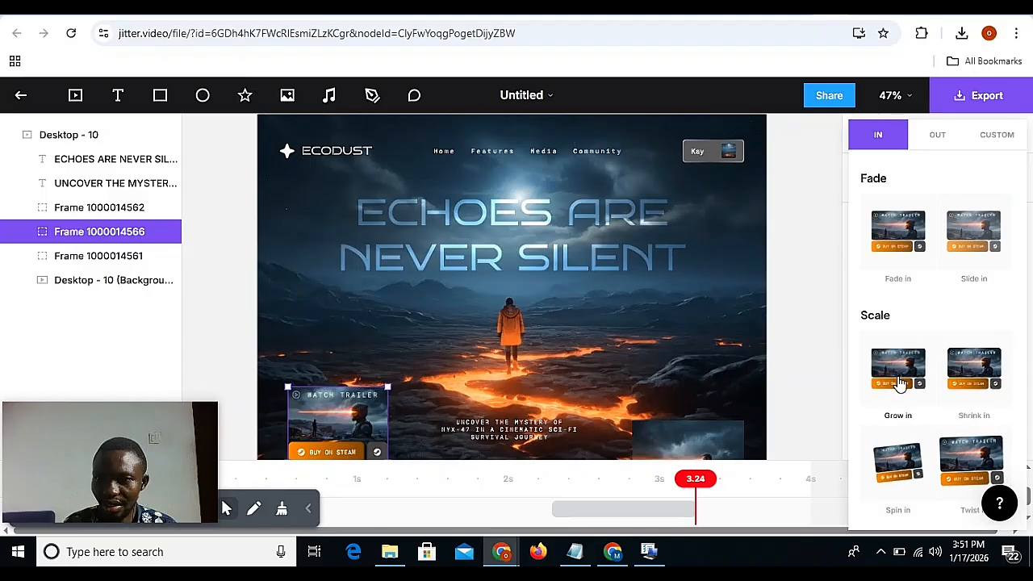
click(900, 367)
Add an Appear entrance animation to the tagline text beginning UNCOVER THE MYSTERY.
click(542, 425)
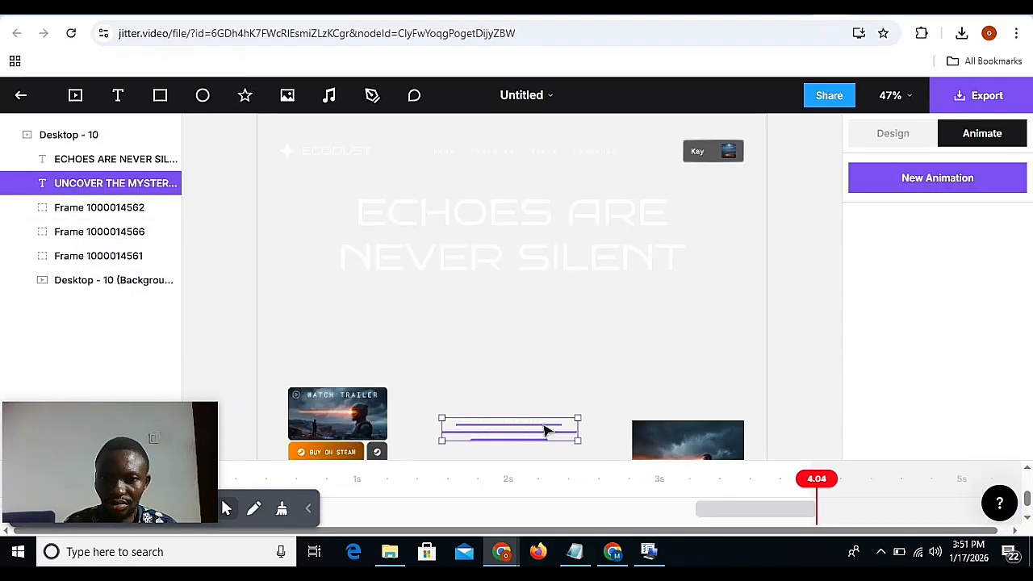
click(936, 188)
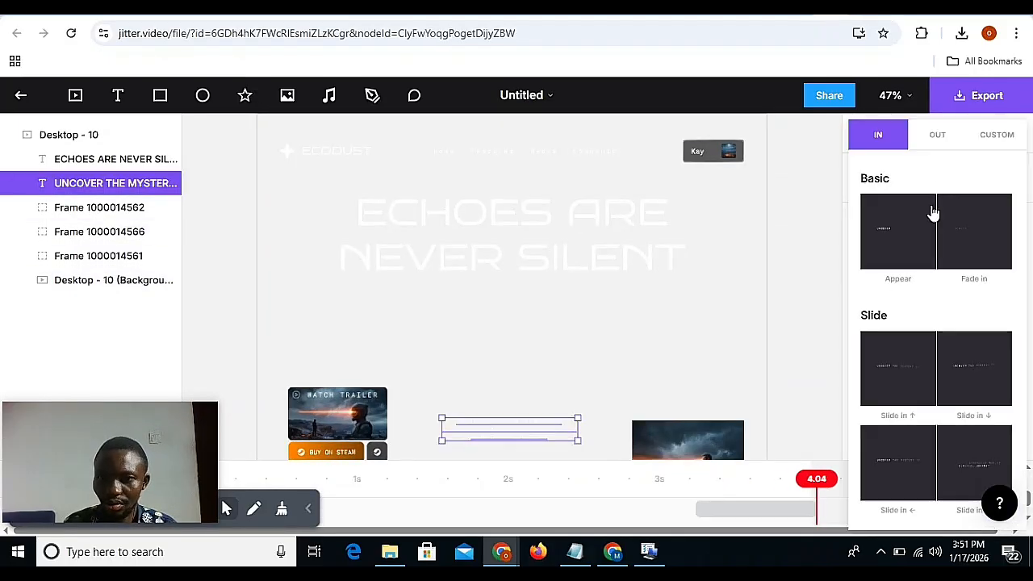
click(914, 256)
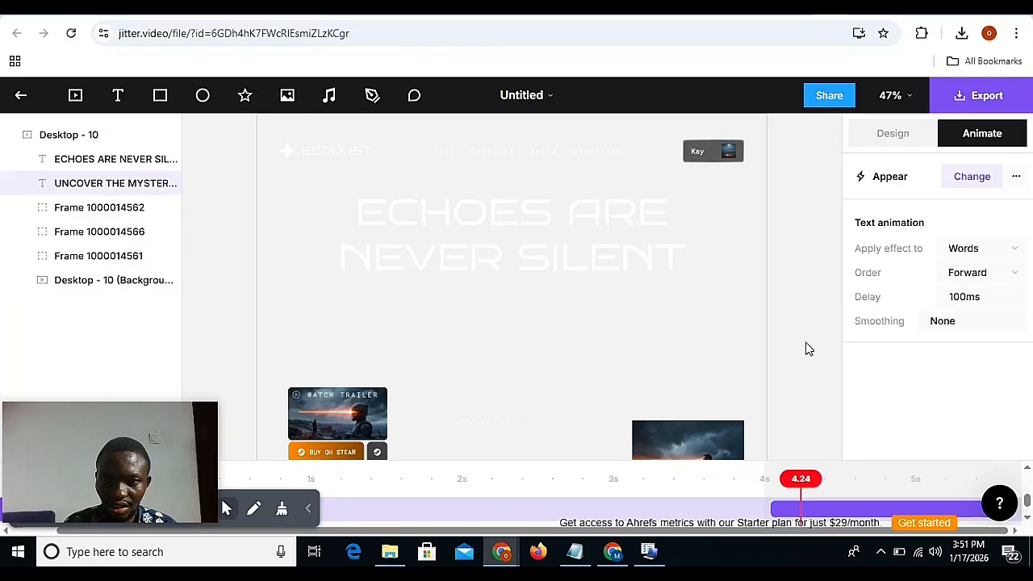
click(706, 433)
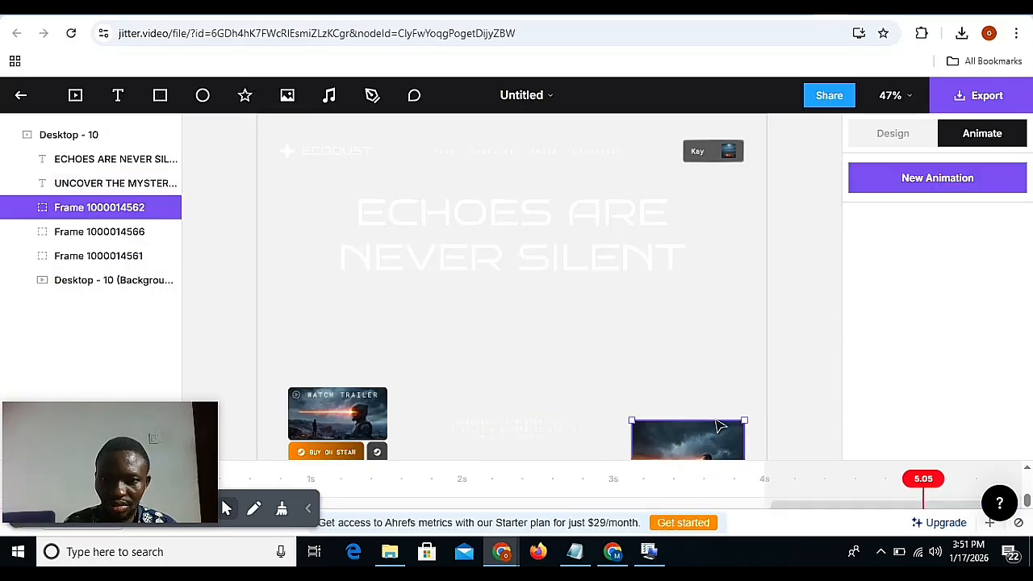
click(911, 193)
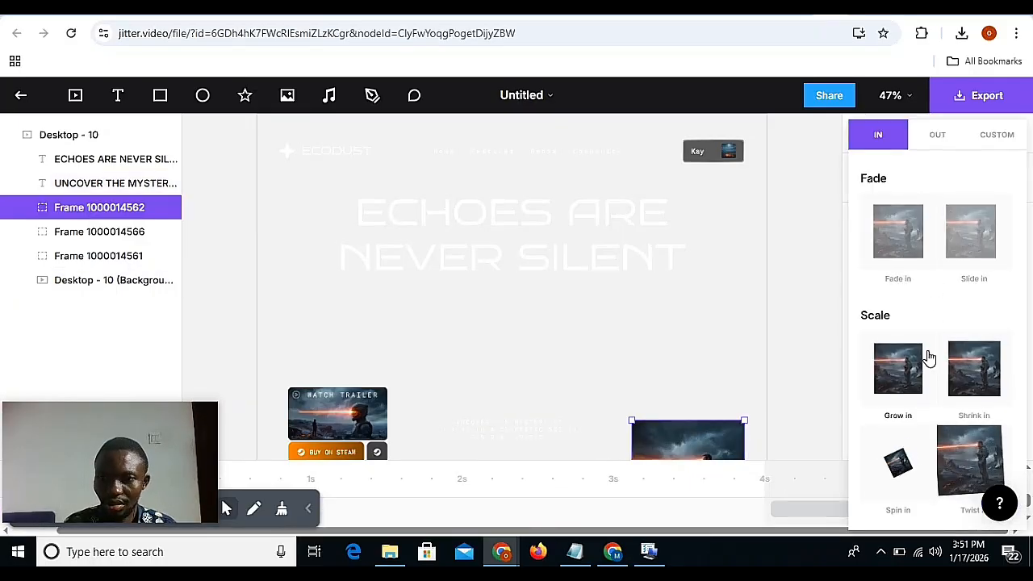
click(974, 463)
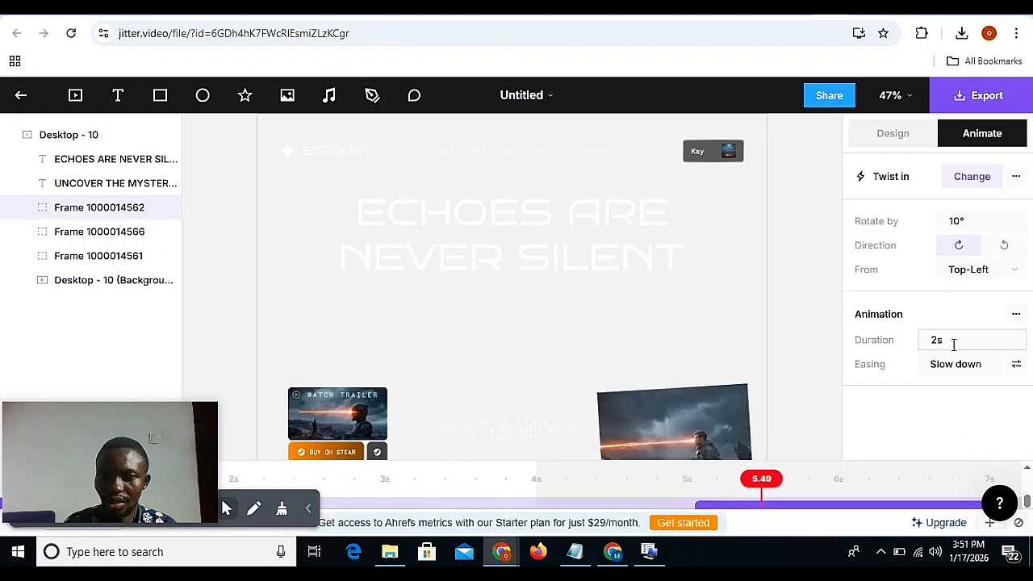
scroll(757, 349, down, 4)
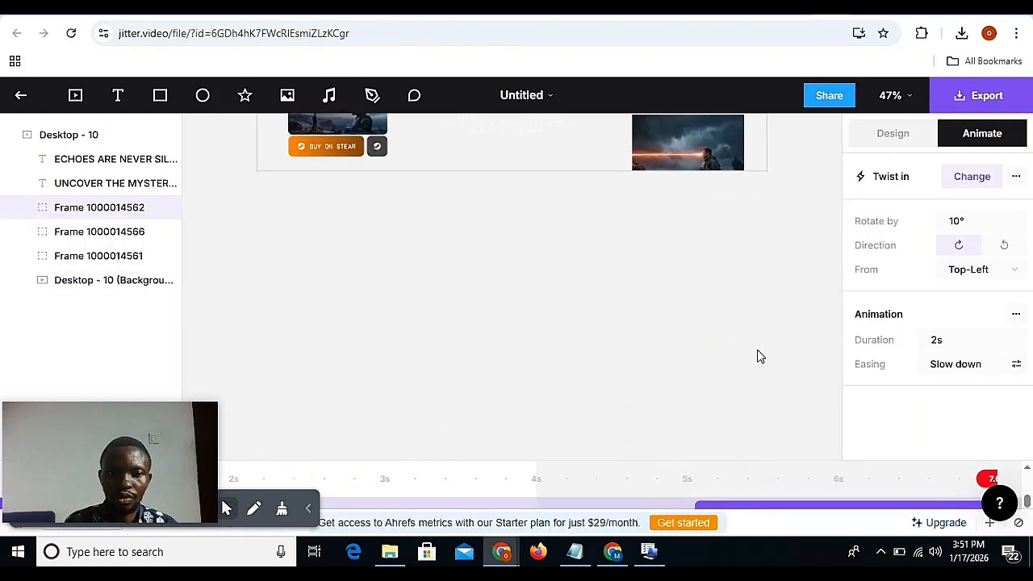
Shift the five entrance animations together so the Mask Reveal starts at 0s, and compress them so the Twist in ends at 3.87s.
mouse_move(162, 407)
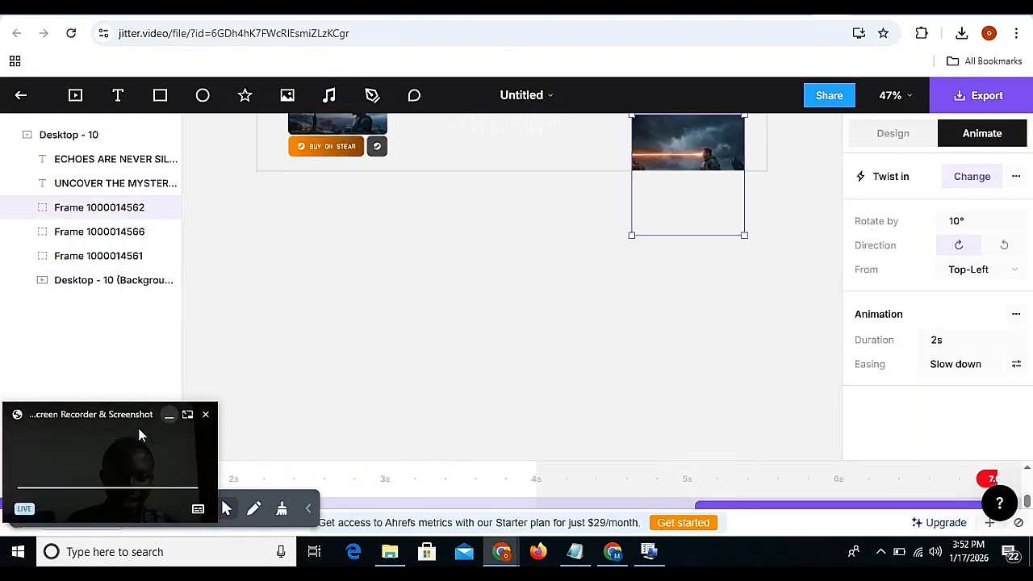
drag(121, 418, 923, 236)
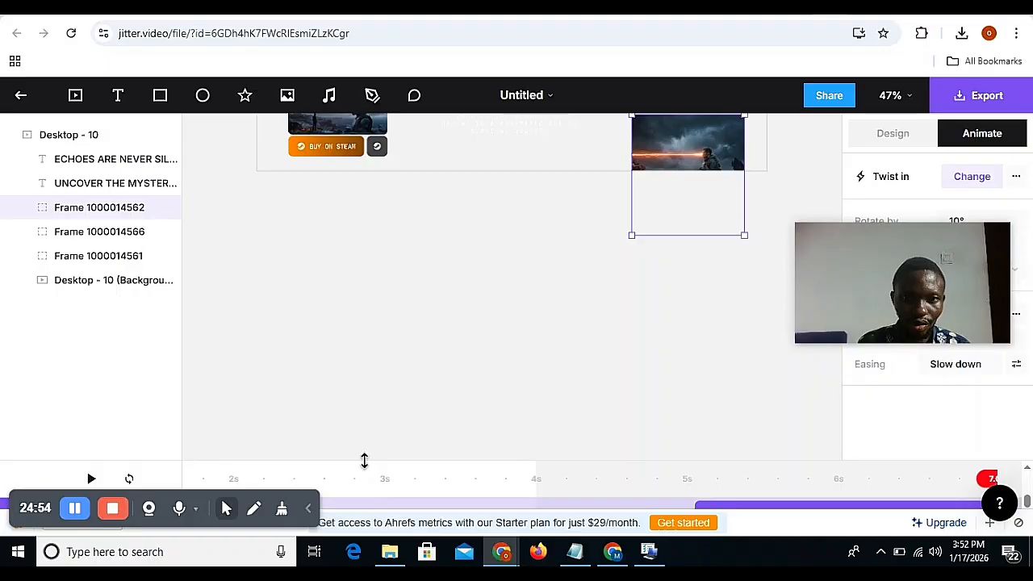
drag(364, 460, 385, 245)
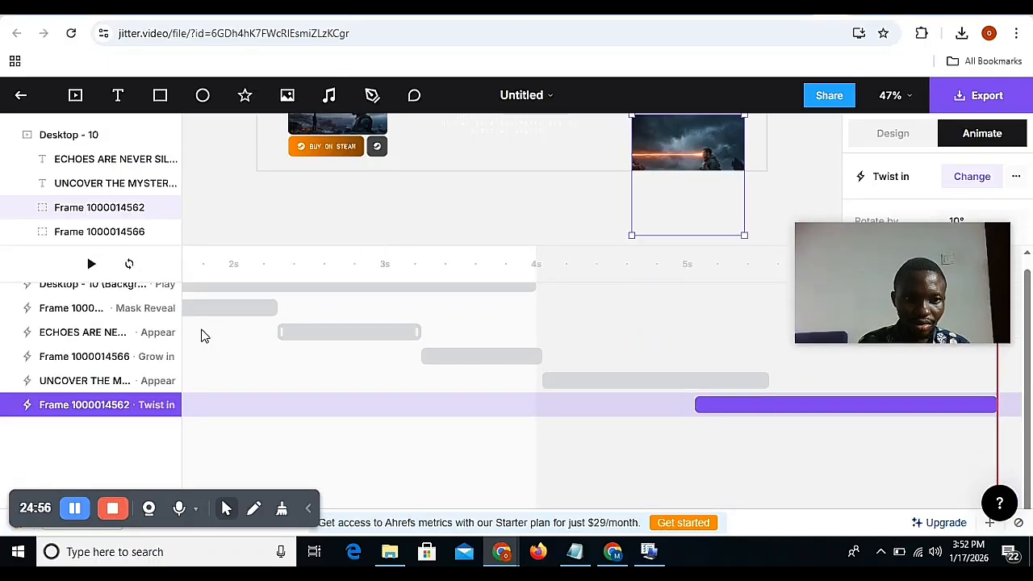
scroll(133, 327, up, 1)
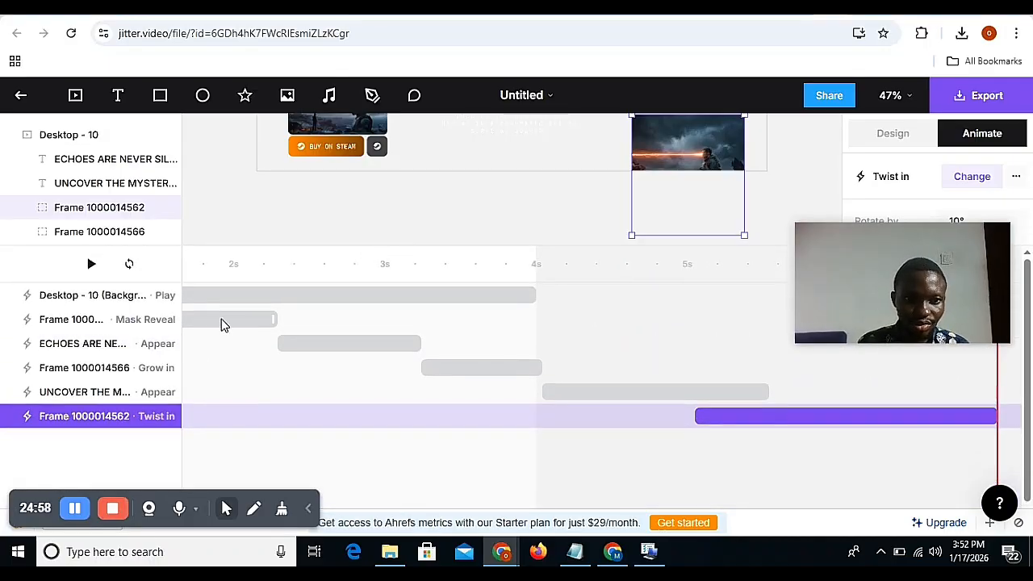
scroll(225, 325, left, 2)
scroll(221, 318, left, 2)
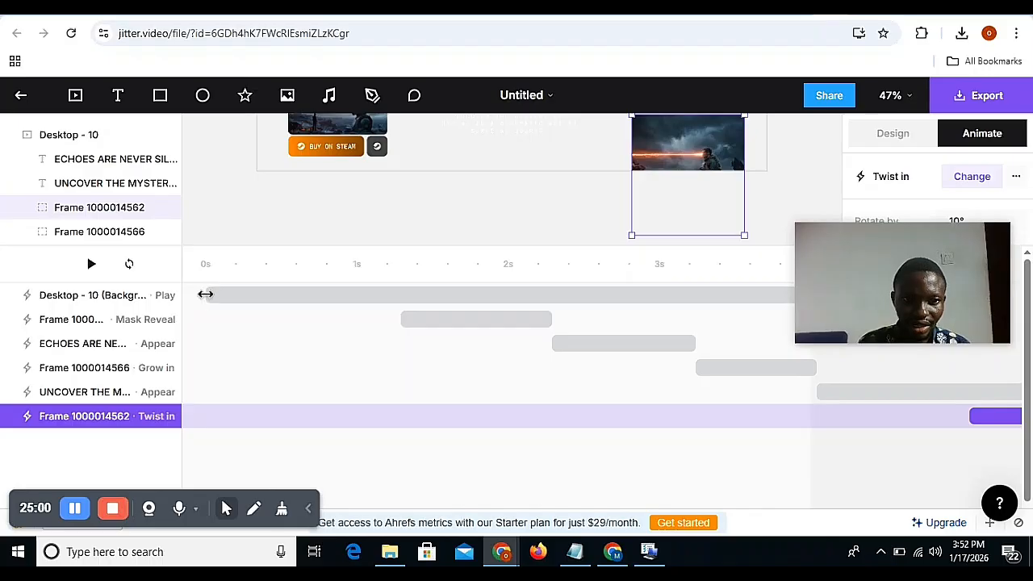
click(119, 300)
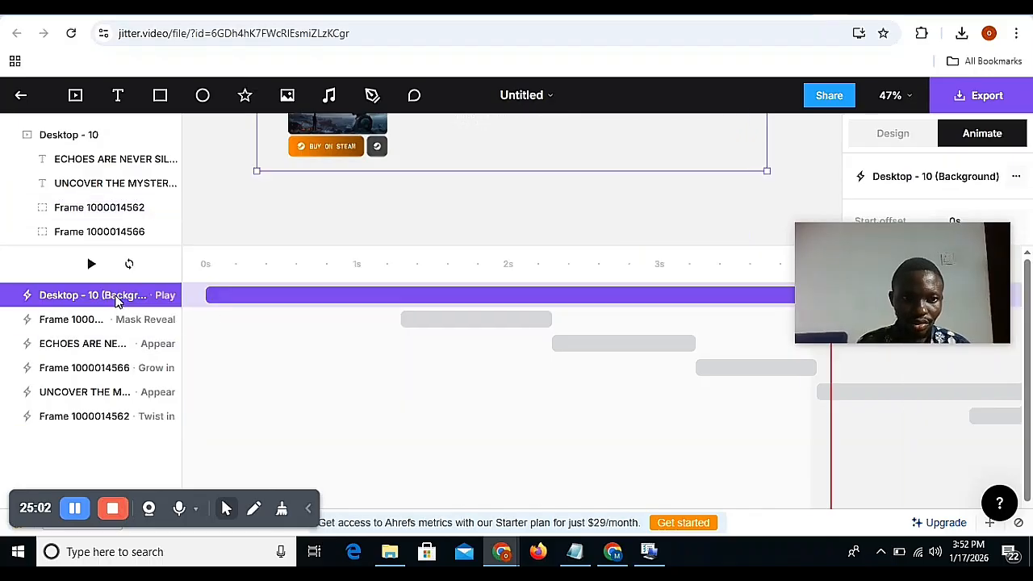
click(108, 320)
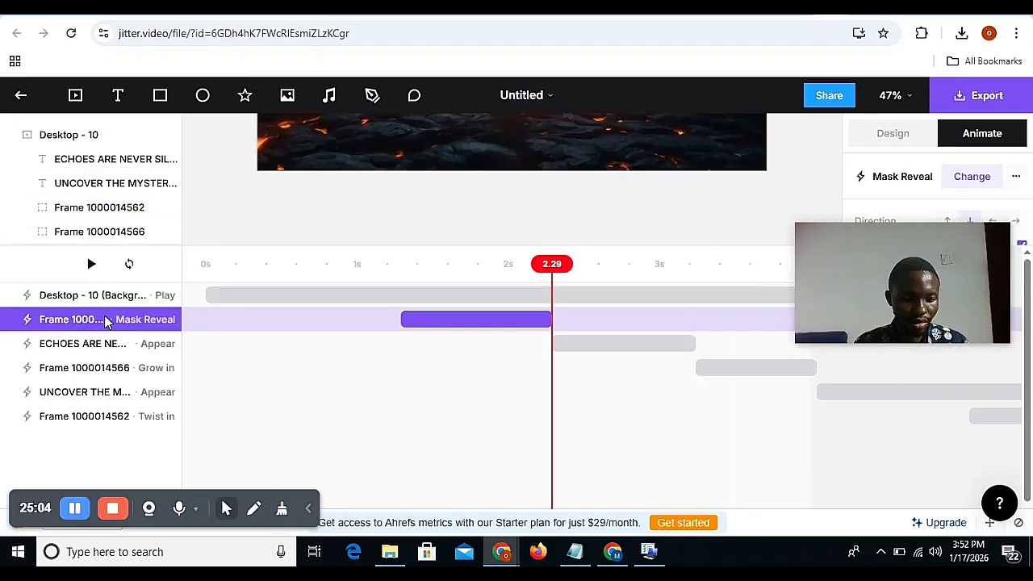
shift+click(81, 417)
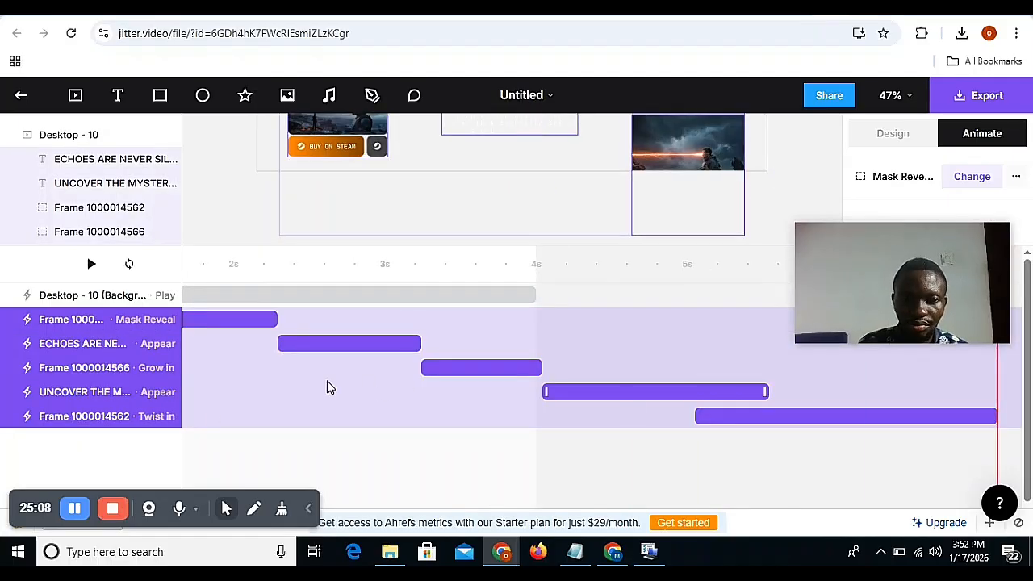
scroll(348, 366, left, 3)
drag(444, 319, 241, 320)
scroll(533, 366, right, 3)
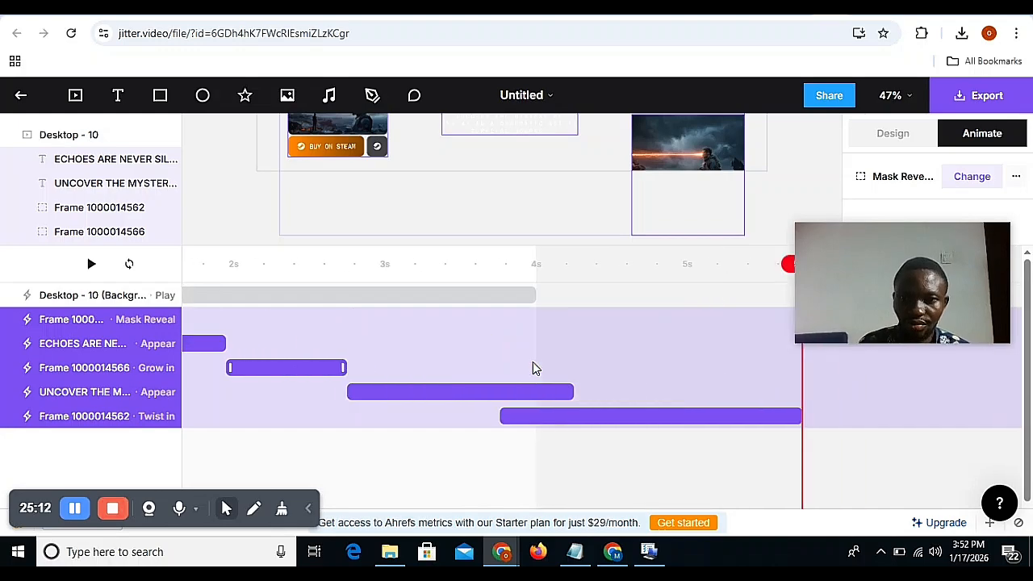
drag(801, 416, 511, 401)
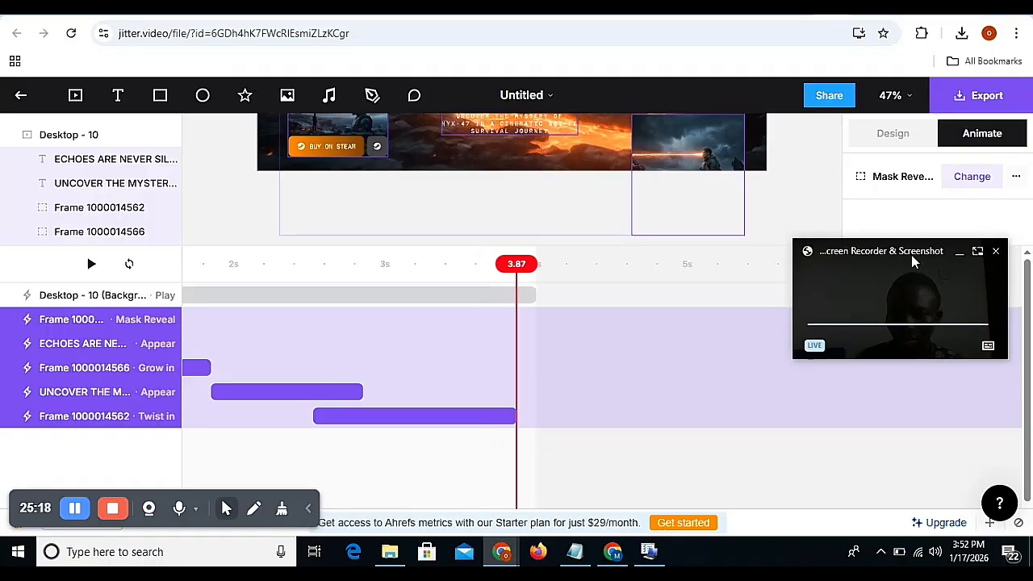
drag(911, 255, 881, 400)
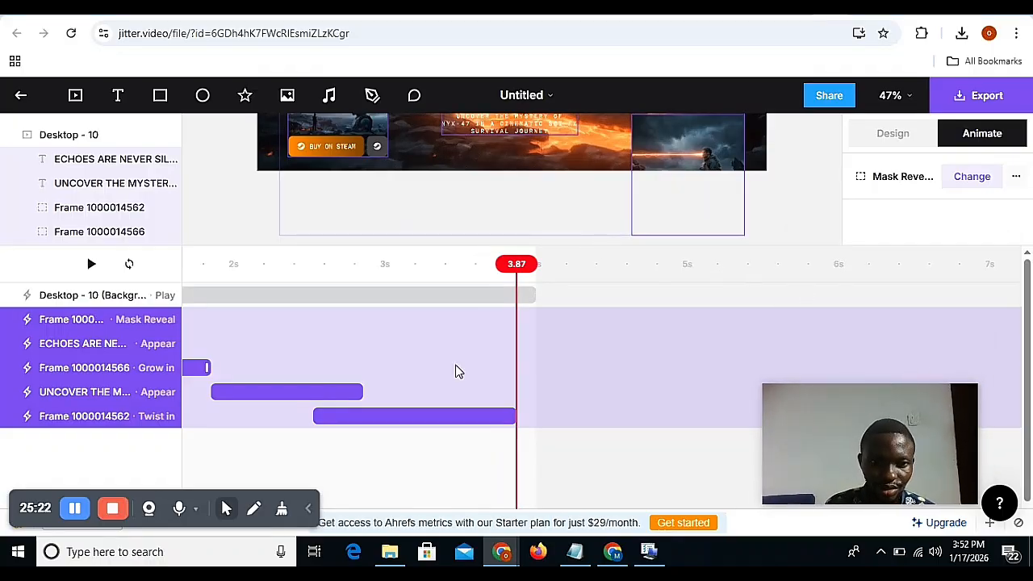
Shorten three animations so the tagline's Appear ends at 2.40s, the Twist in at 3.62s and the Mask Reveal at 0.56s.
click(319, 391)
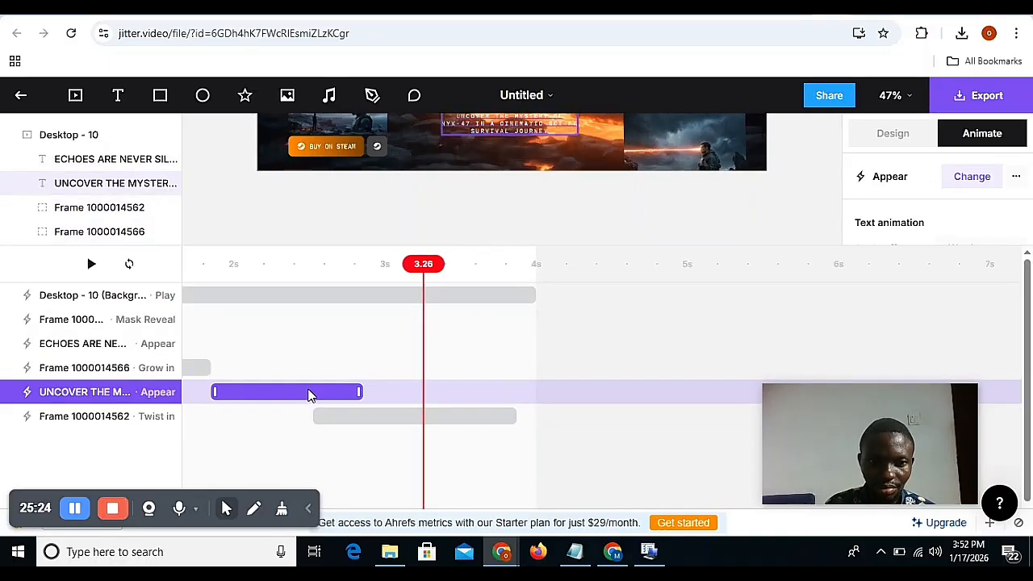
drag(351, 391, 290, 392)
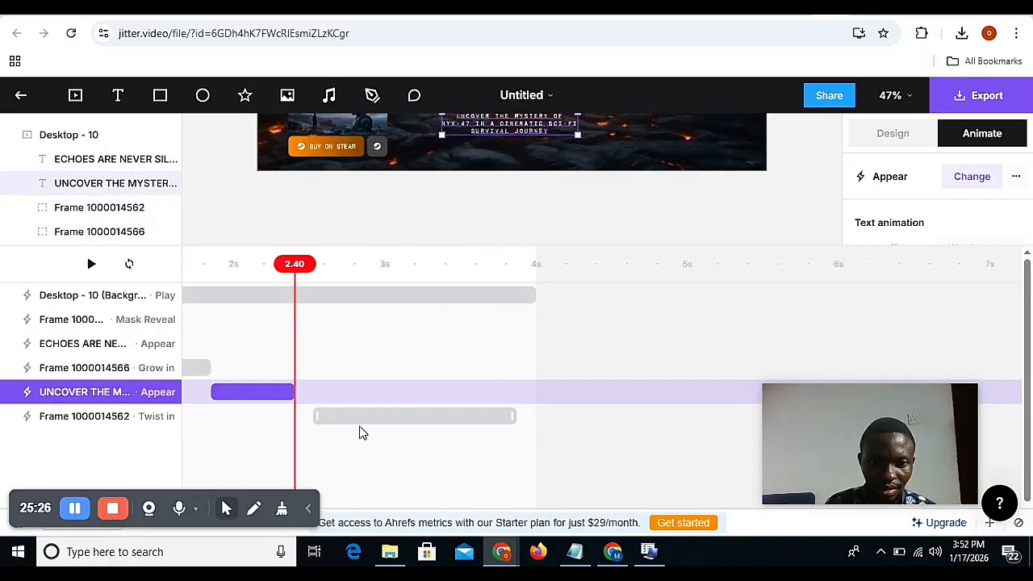
click(488, 413)
drag(516, 409, 476, 409)
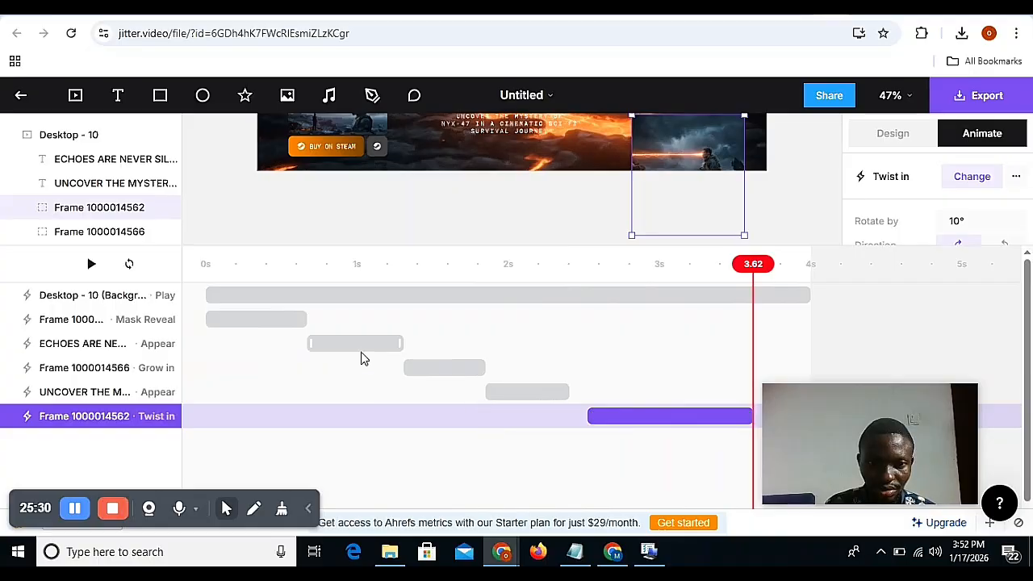
click(295, 323)
drag(305, 319, 286, 320)
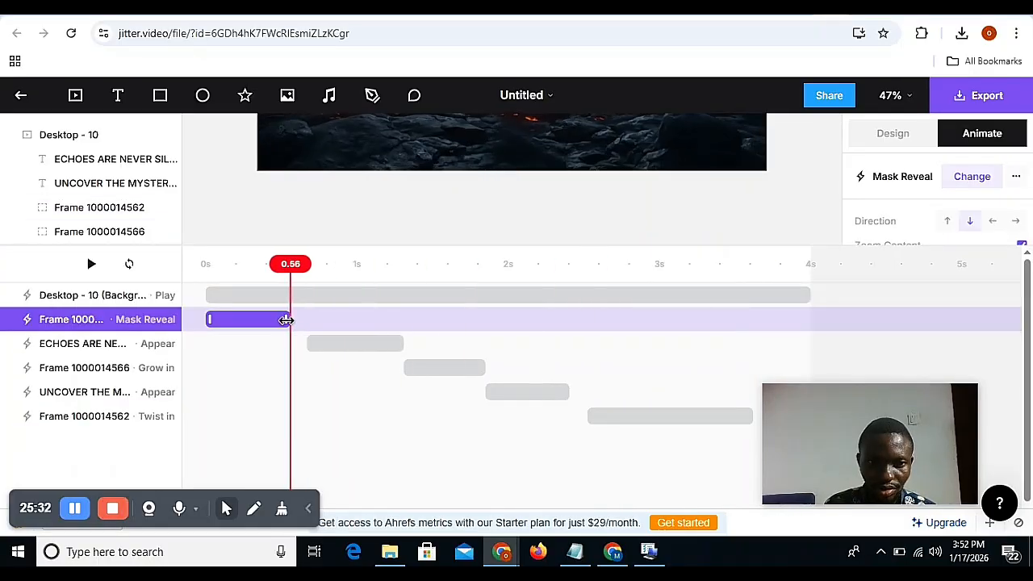
Move the Twist in animation's start to 2.92s and shift the tagline's Appear animation so it ends at 2.69s.
click(358, 347)
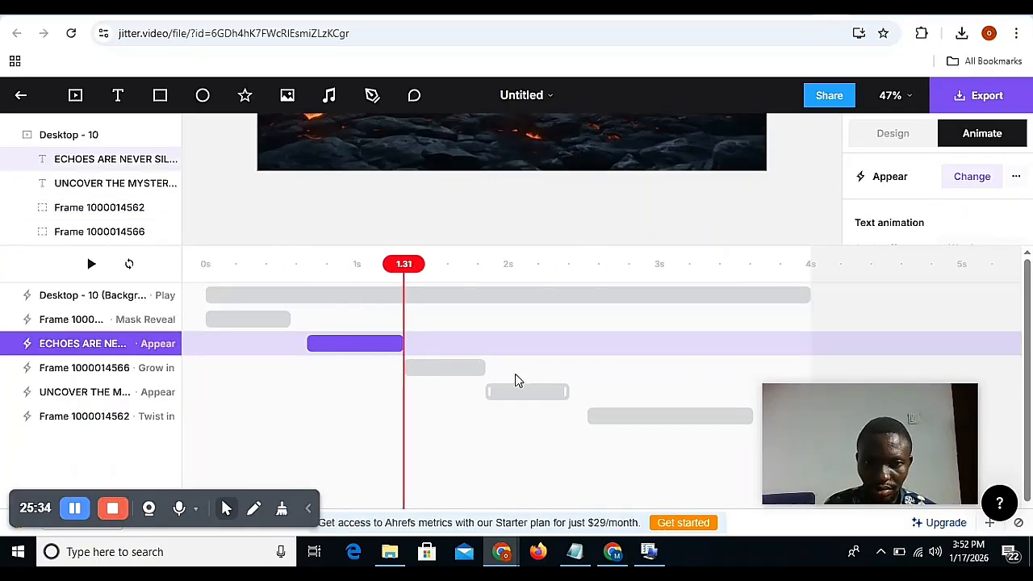
click(607, 418)
drag(592, 416, 650, 417)
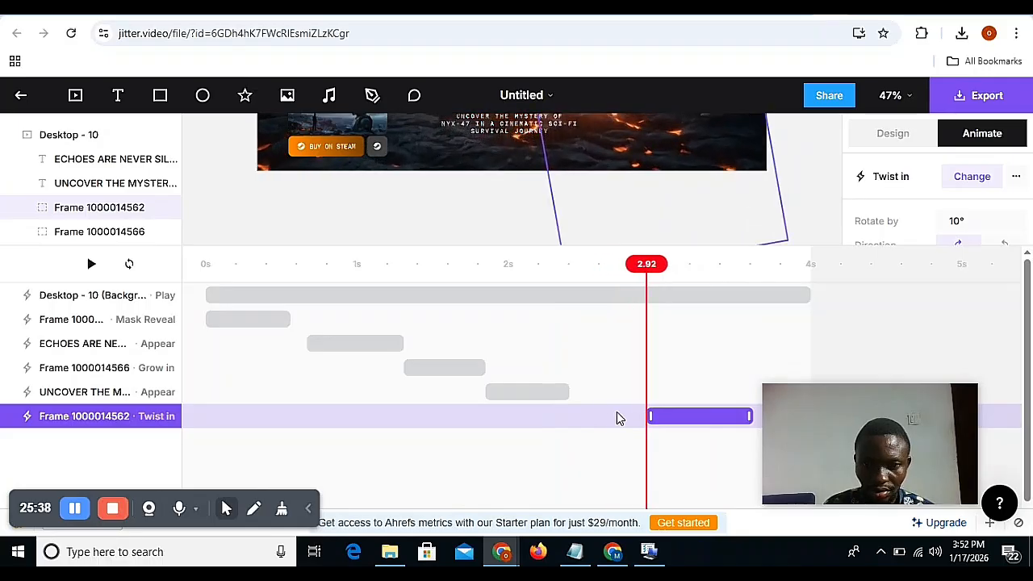
drag(546, 398, 589, 398)
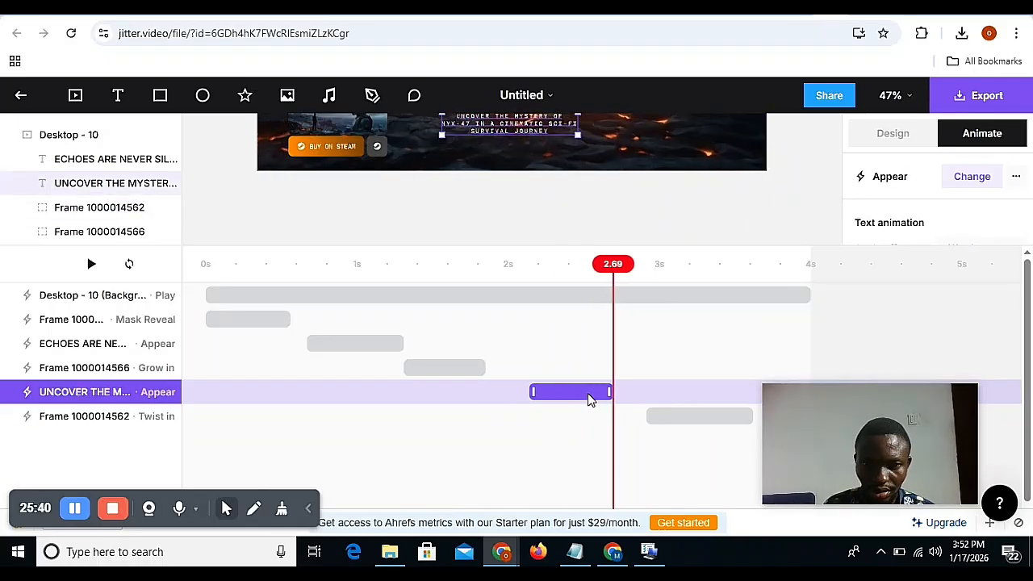
Shift the Watch Trailer group's Grow in animation so it ends at about 2s, and move the headline animation's start to 0.82s.
drag(450, 375, 472, 375)
click(368, 345)
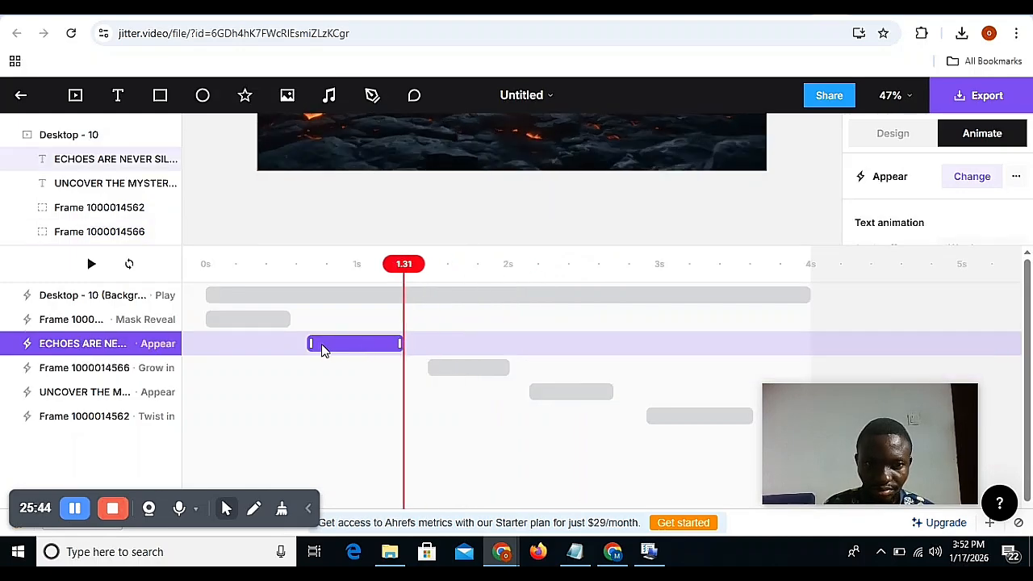
drag(310, 344, 334, 343)
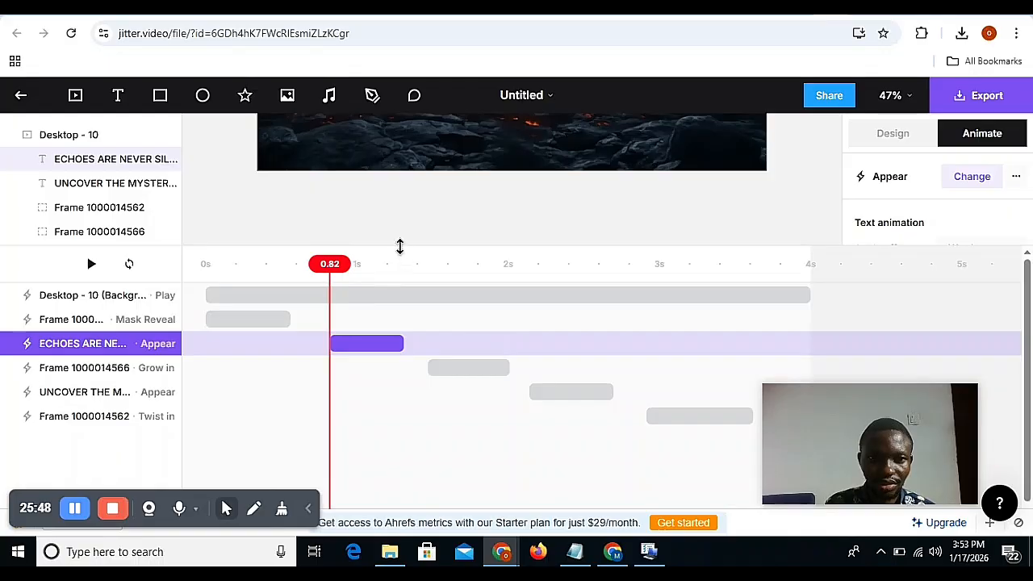
Play back the Desktop - 10 artboard from 0s to check the sequence and timing of the entrance animations.
drag(399, 246, 385, 506)
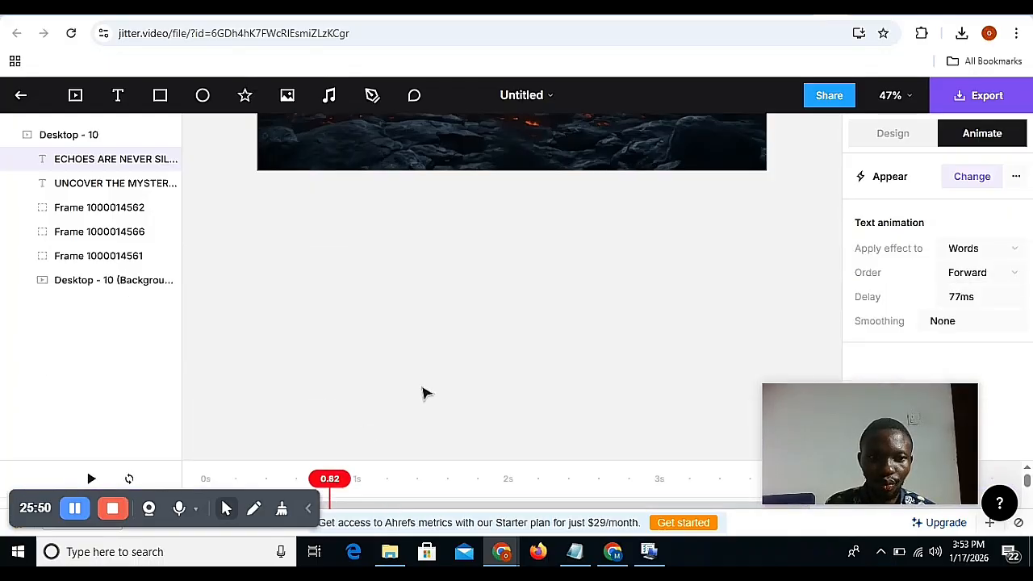
scroll(423, 393, up, 5)
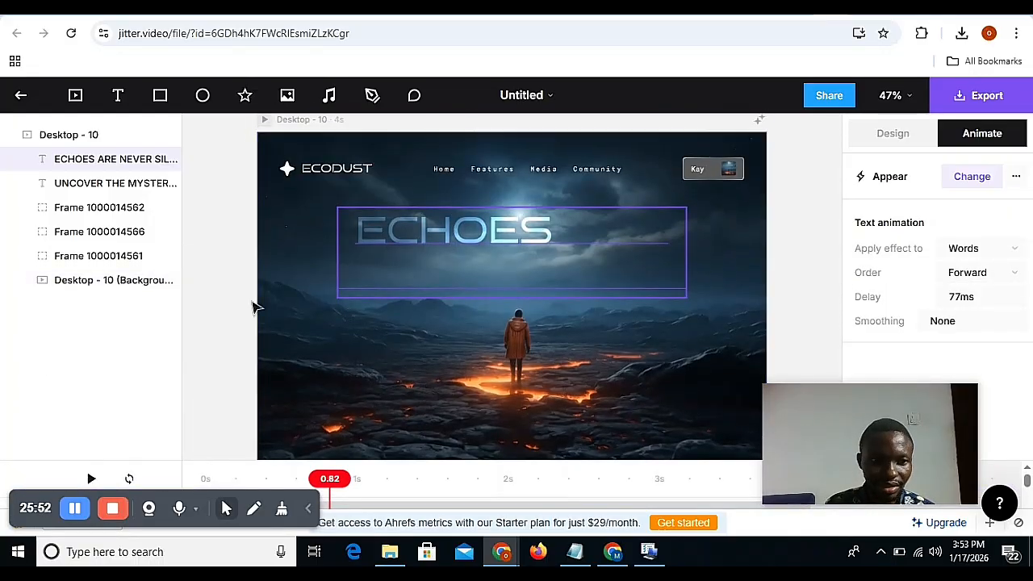
scroll(251, 193, up, 1)
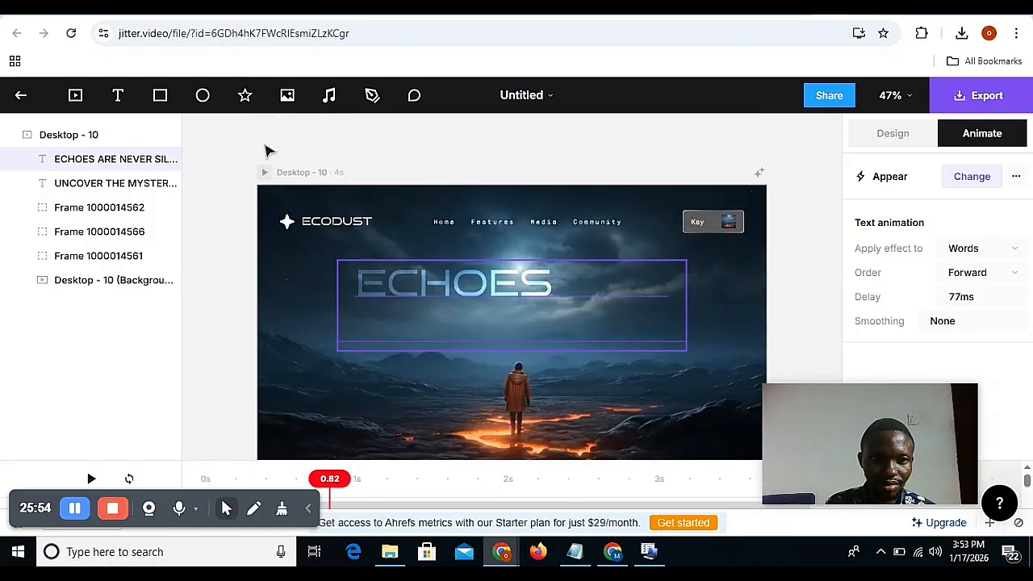
click(264, 171)
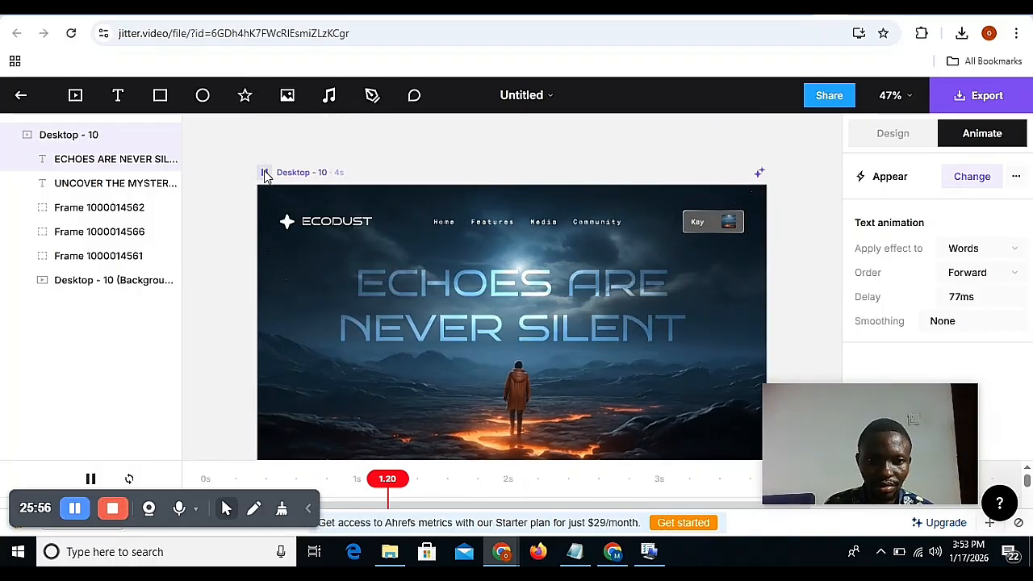
scroll(237, 272, down, 5)
scroll(273, 350, up, 2)
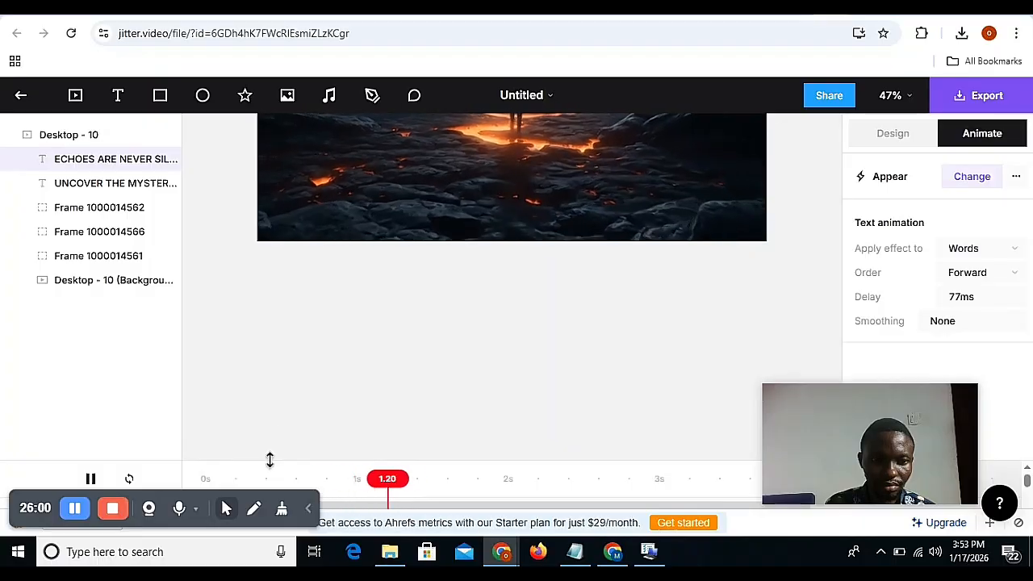
drag(271, 461, 299, 330)
click(229, 403)
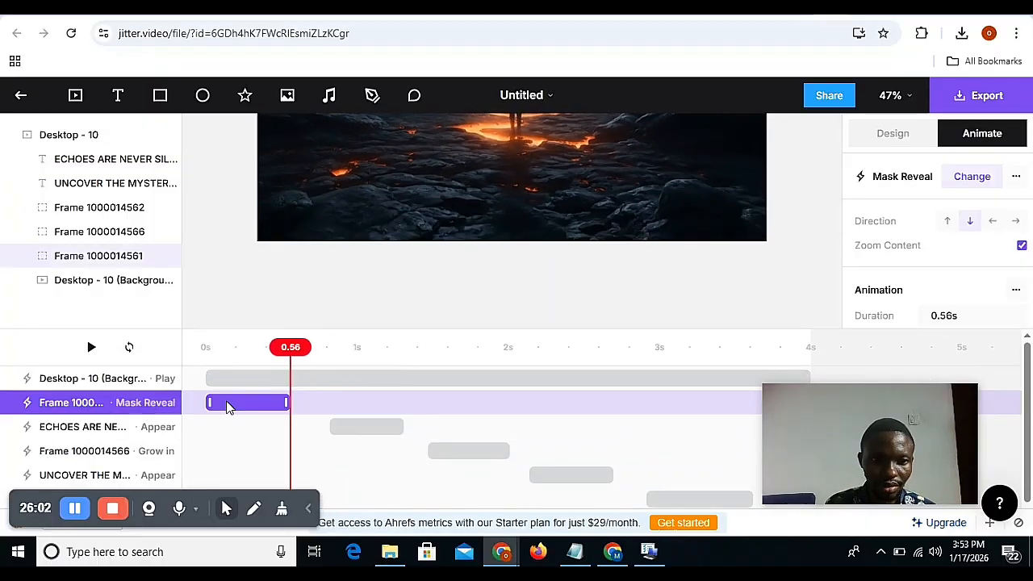
click(213, 379)
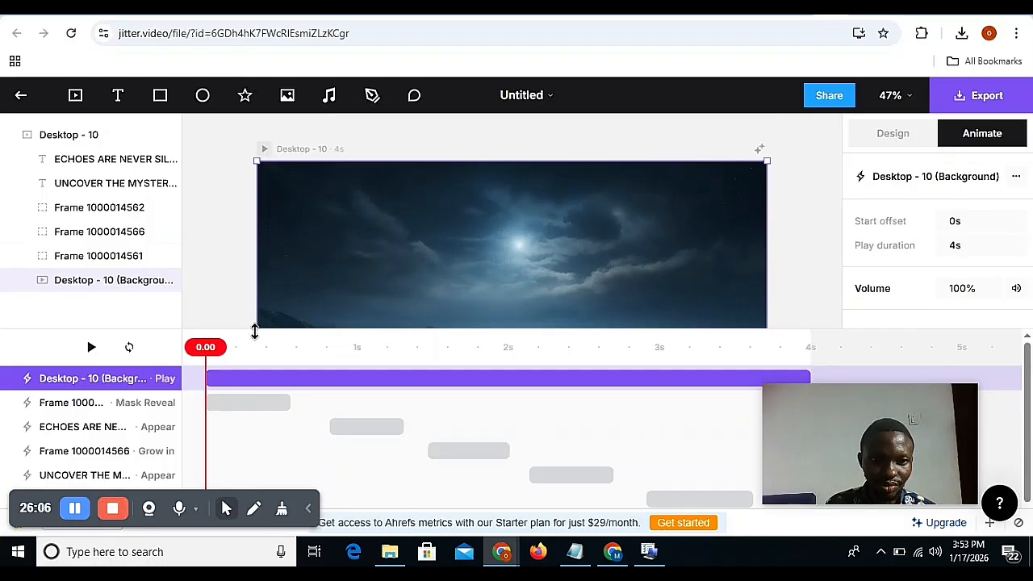
drag(254, 331, 242, 461)
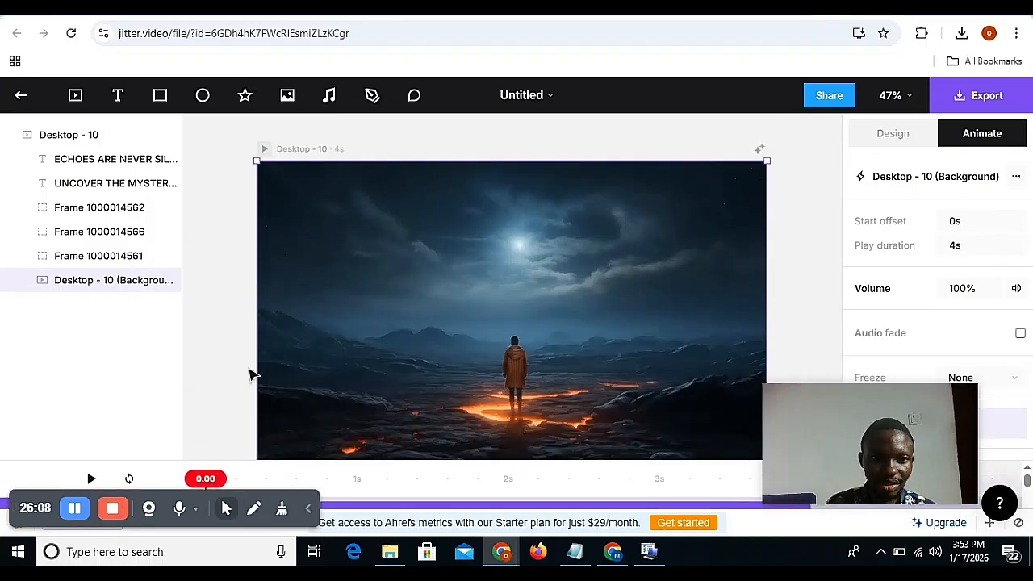
click(264, 149)
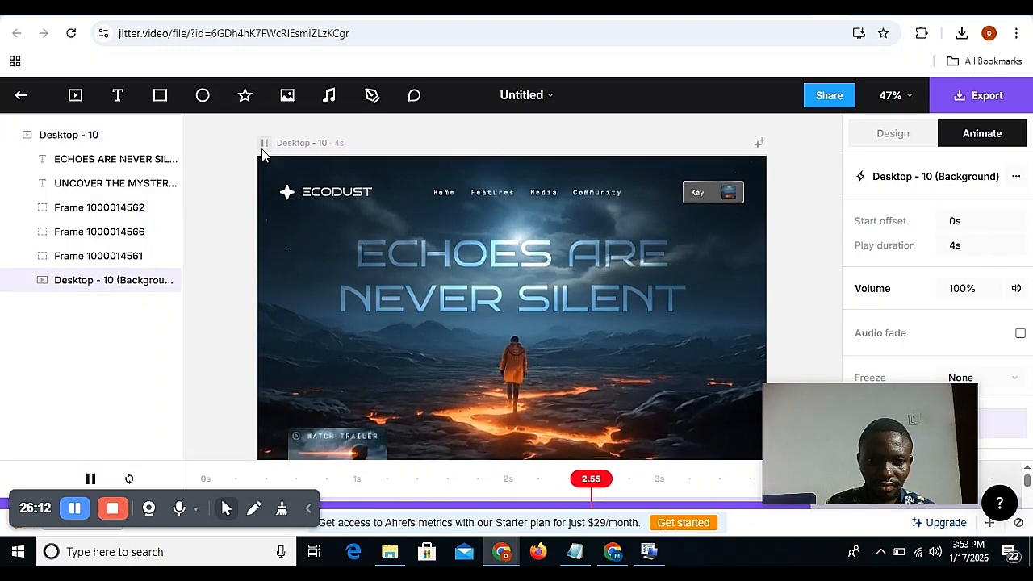
scroll(261, 154, down, 1)
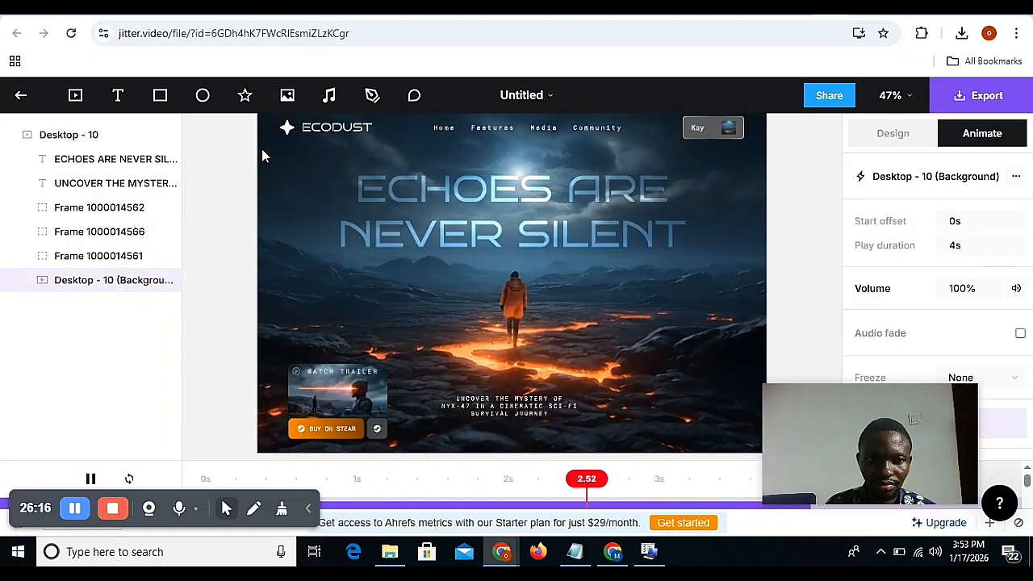
right_click(262, 148)
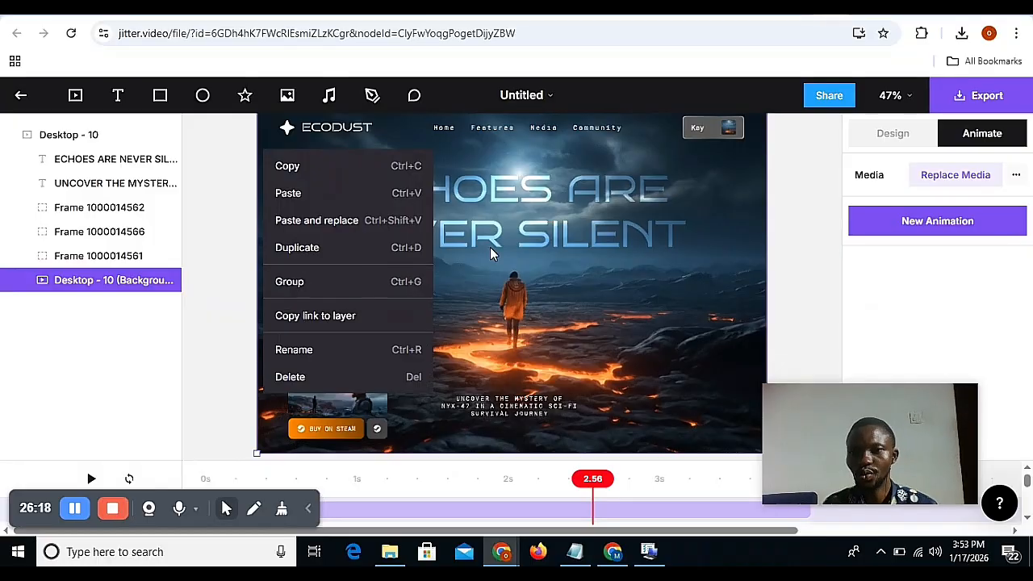
Export the artboard as a 480p video at 674×480 px and pause playback of the exported MP4.
click(989, 98)
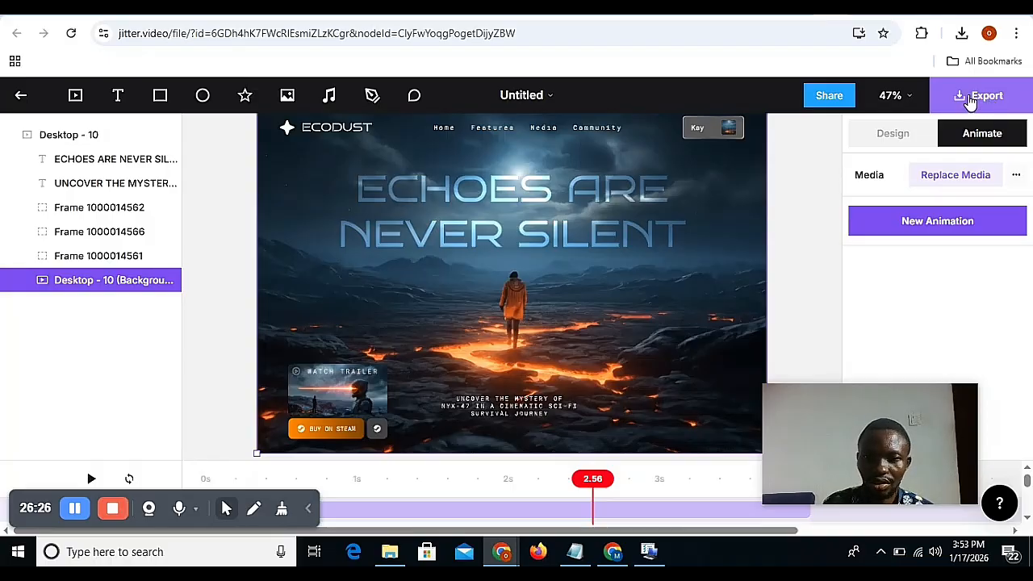
click(965, 99)
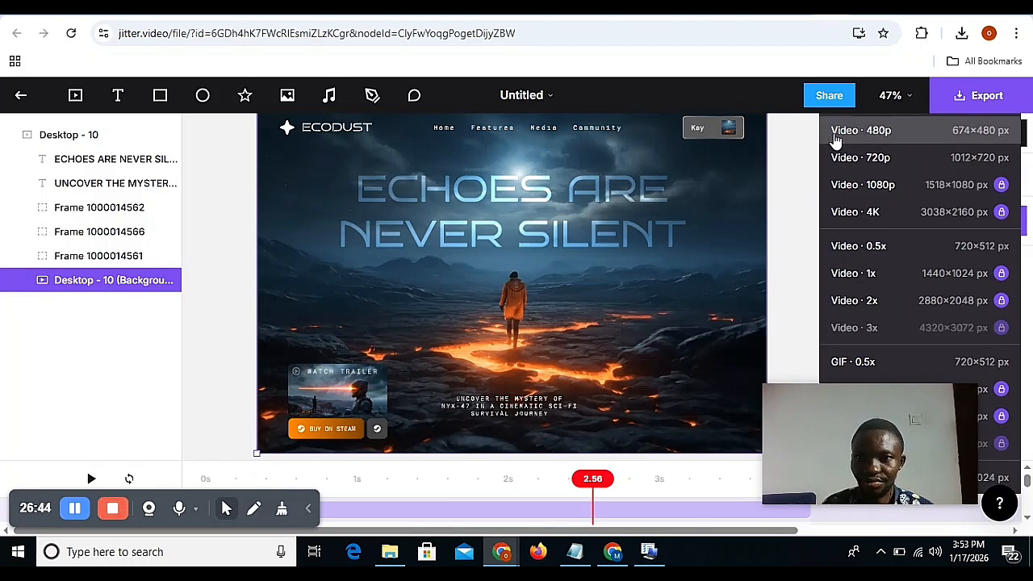
click(908, 139)
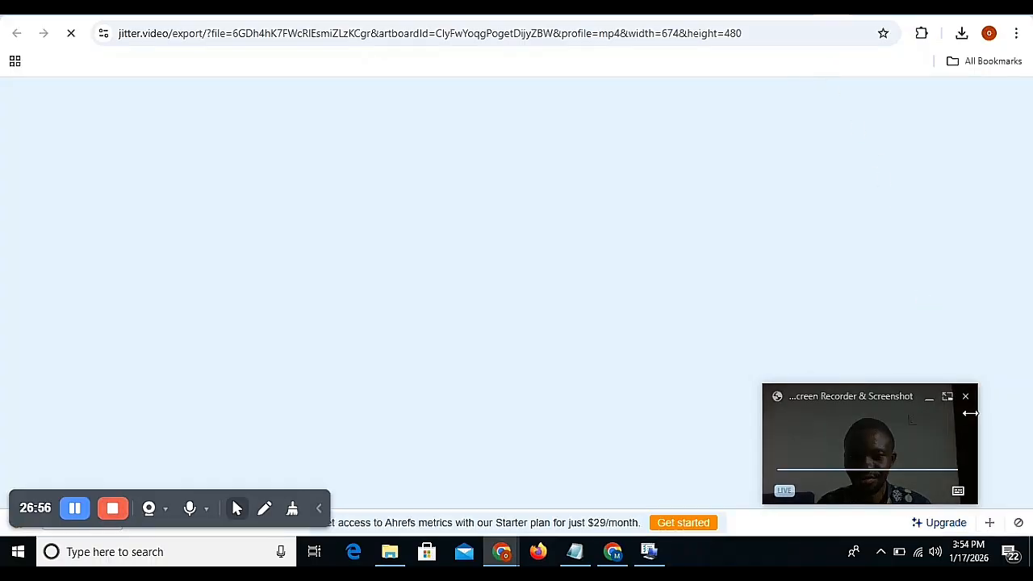
click(1017, 523)
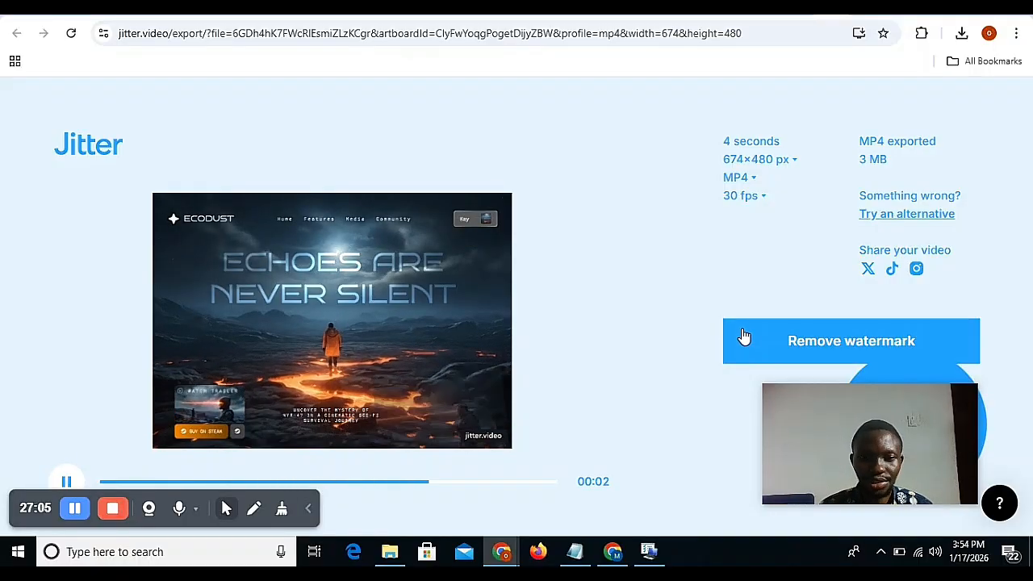
click(73, 481)
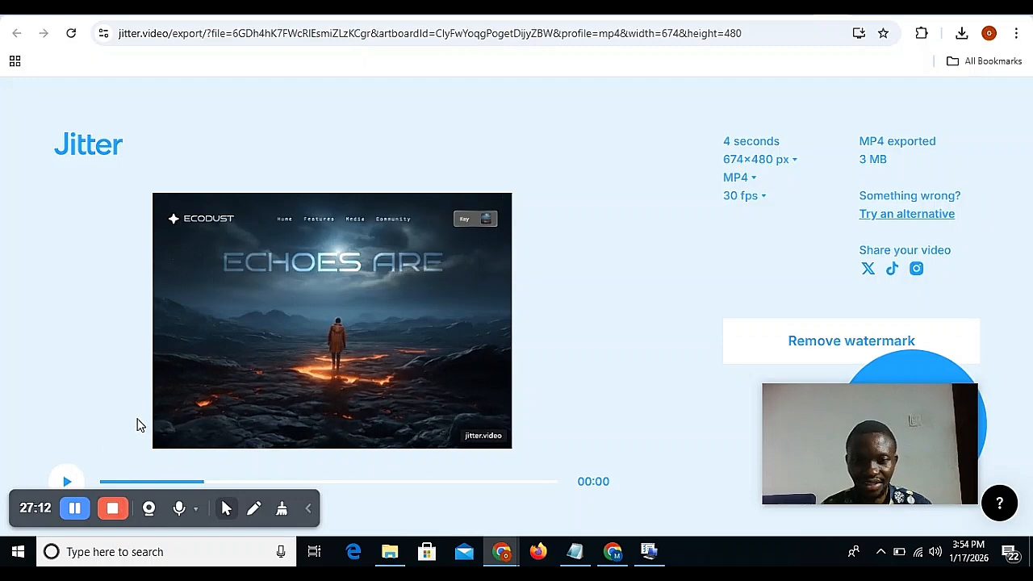